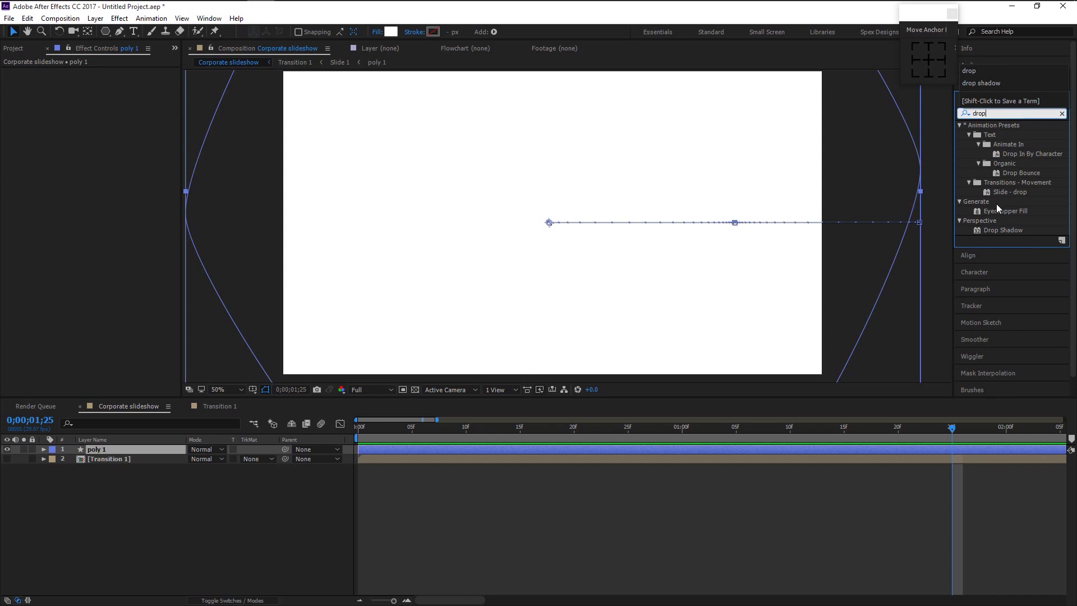
- Apply the Drop Shadow effect to the poly 1 layer and go to frame 4
left_click_drag(1002, 230, 147, 452)
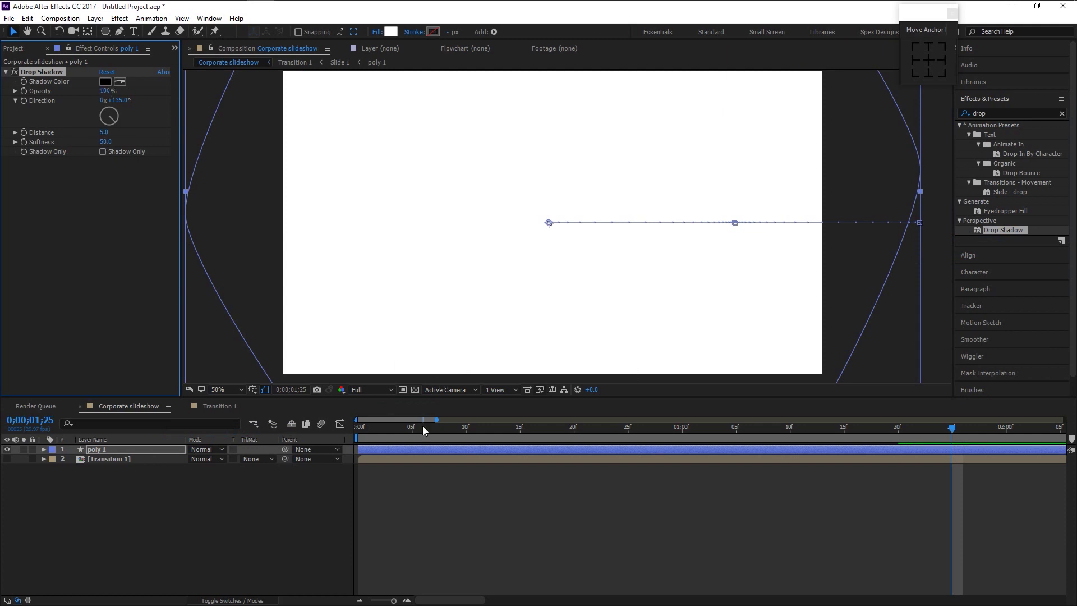
left_click(396, 433)
- Create a white 1920 × 1080 px solid and place it beneath all other layers in the Corporate slideshow composition
right_click(201, 533)
mouse_move(258, 427)
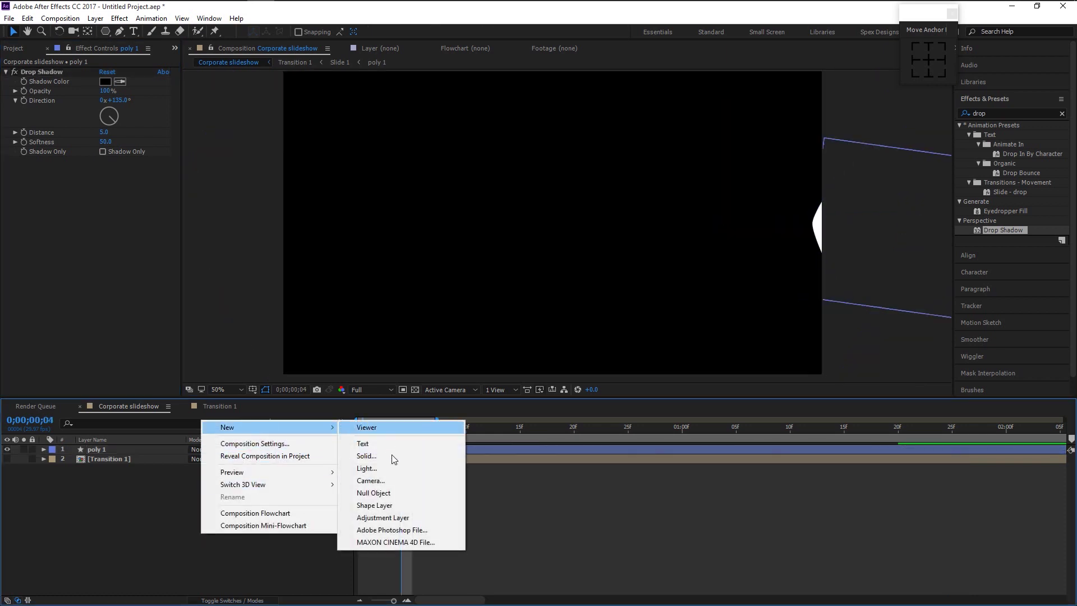
left_click(392, 460)
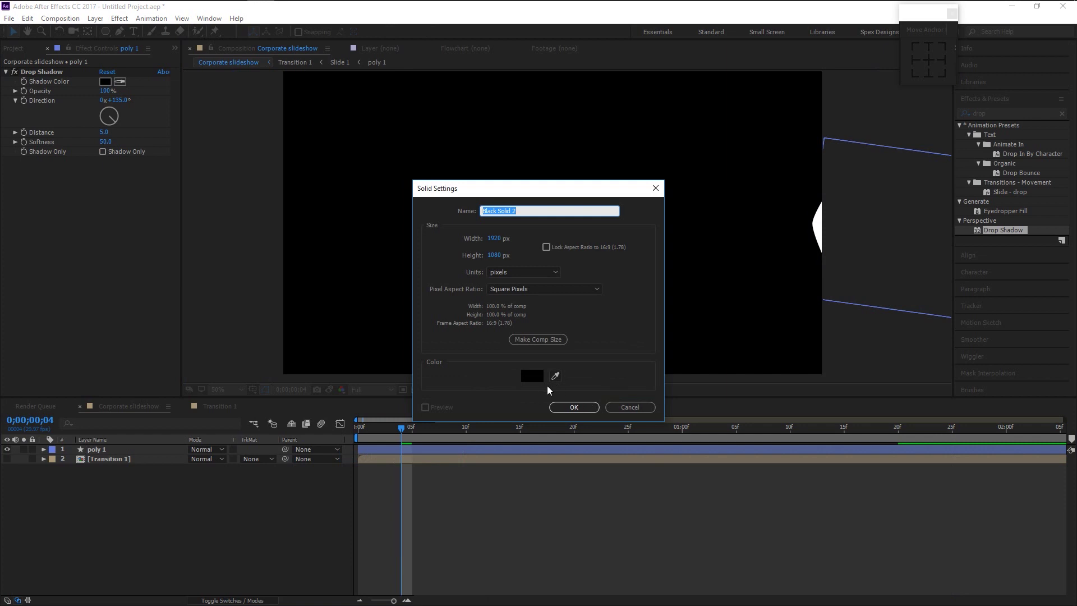
left_click(537, 381)
left_click_drag(760, 334, 698, 271)
left_click(979, 291)
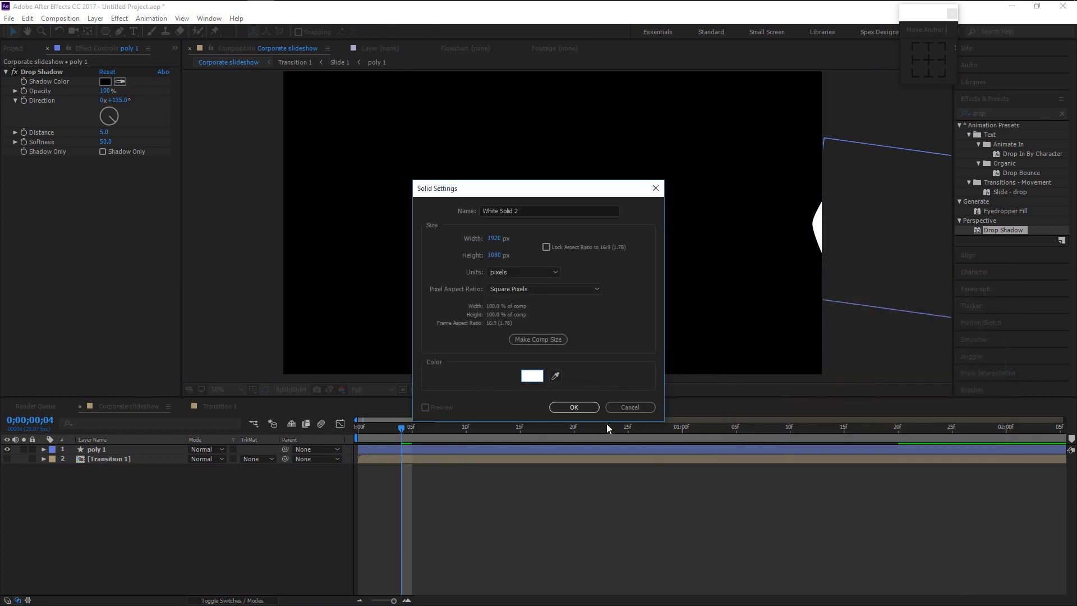
key("Return")
left_click_drag(149, 453, 166, 516)
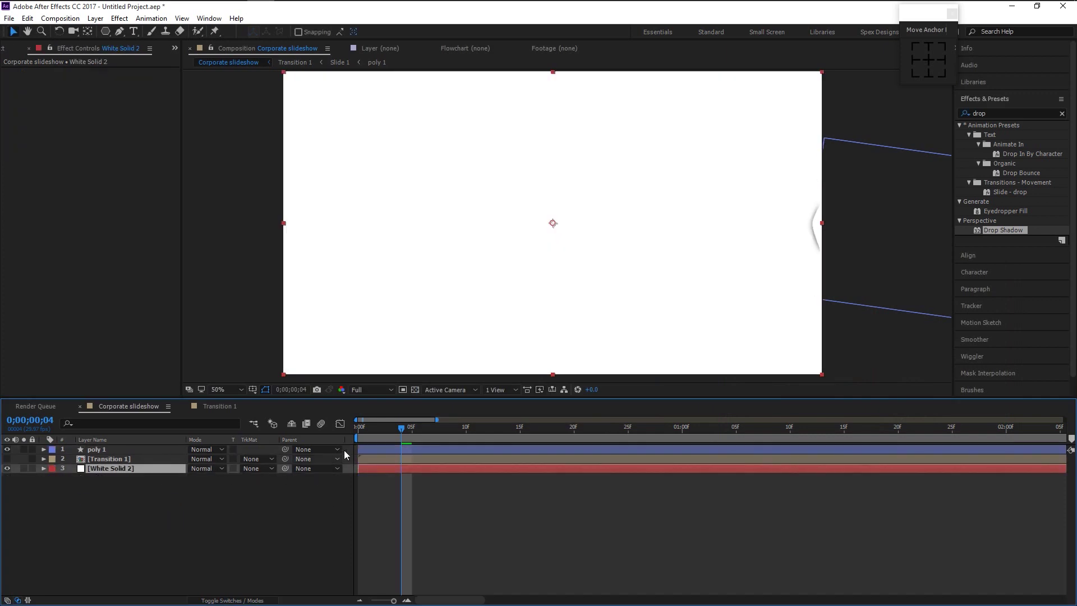
- At frame 10, set the poly 1 layer's Drop Shadow softness to 100
left_click_drag(411, 429, 461, 438)
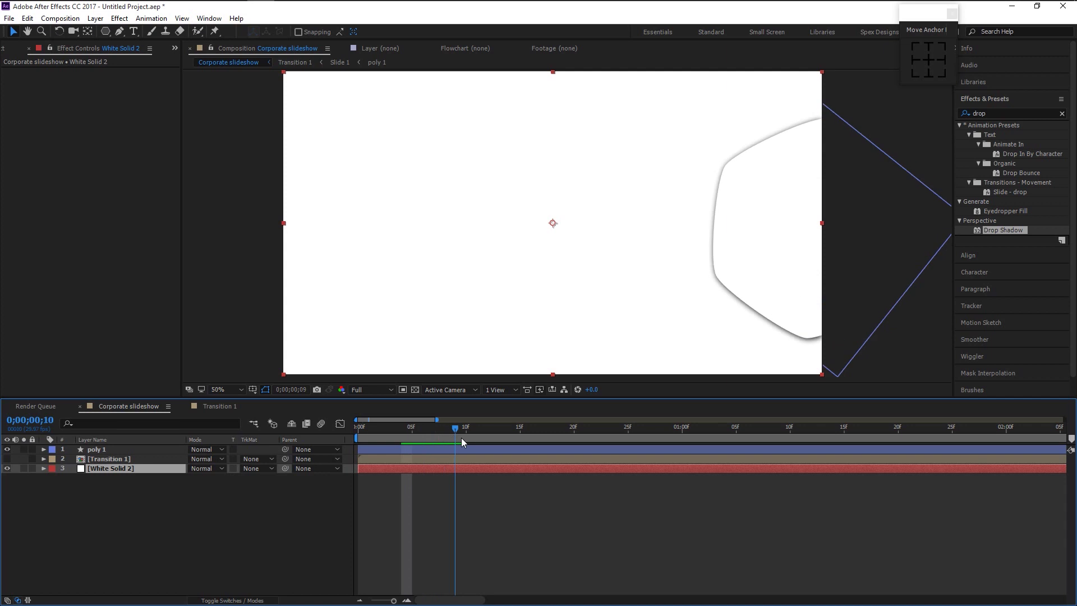
left_click(142, 449)
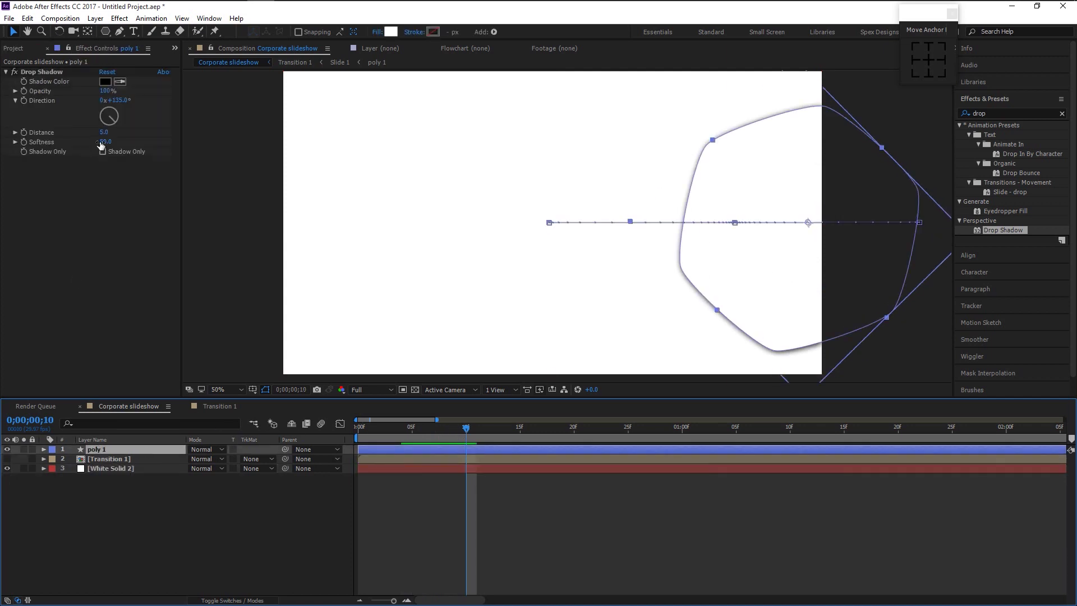
left_click(102, 143)
type("100")
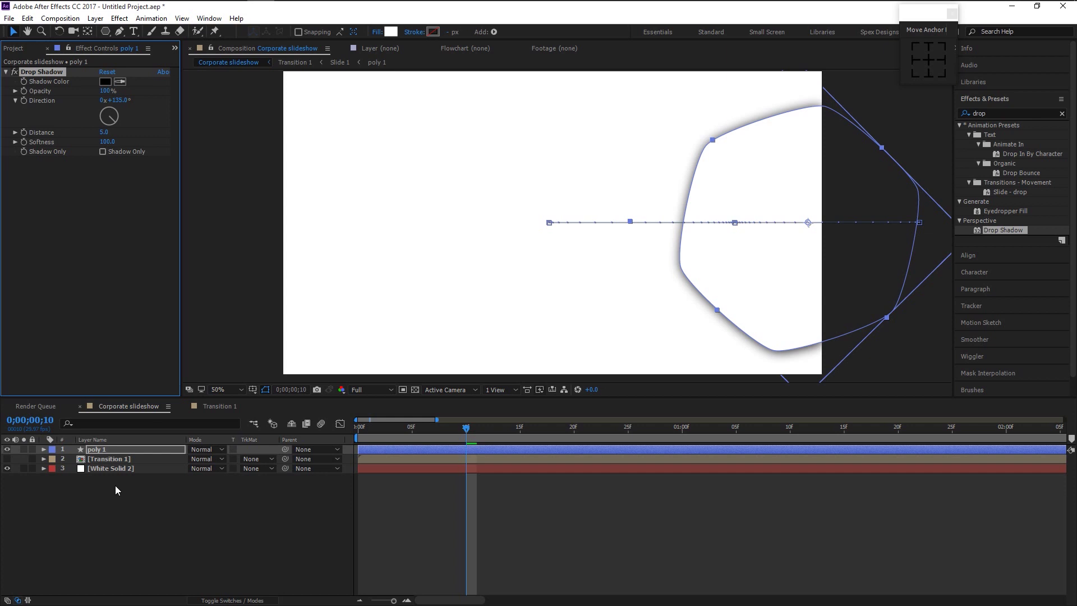
- Delete the white solid from the composition
left_click(113, 451)
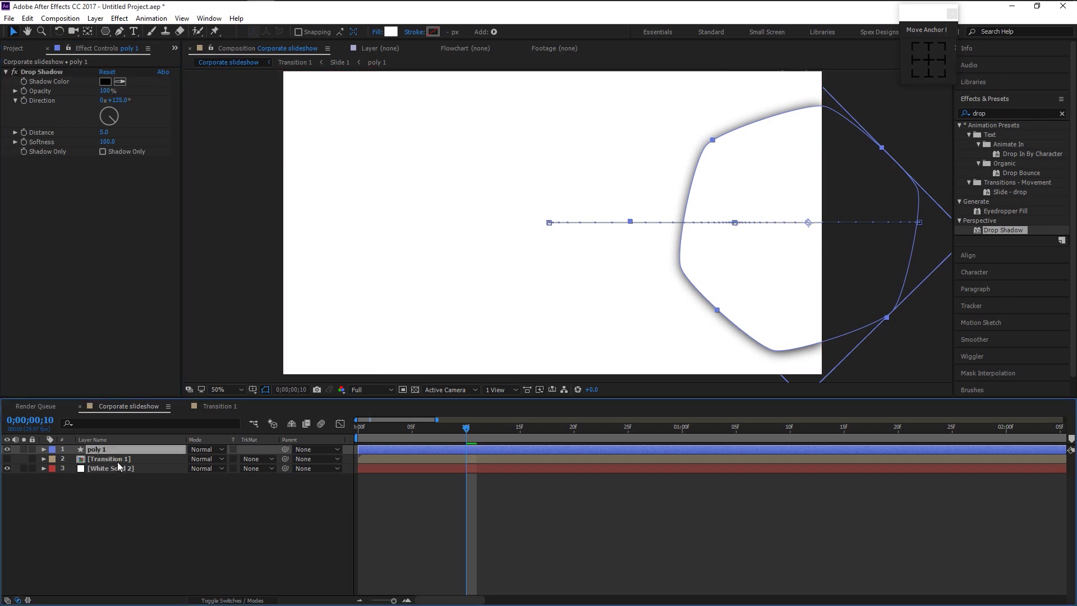
left_click(118, 468)
key("Delete")
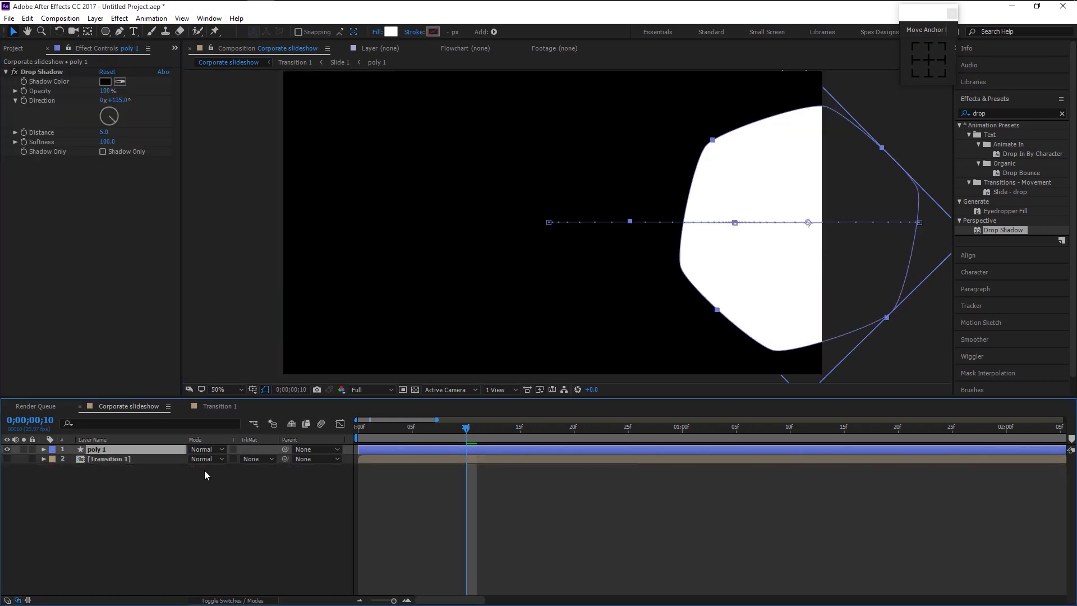
- Pre-compose the poly 1 layer under the name poly 1
right_click(130, 453)
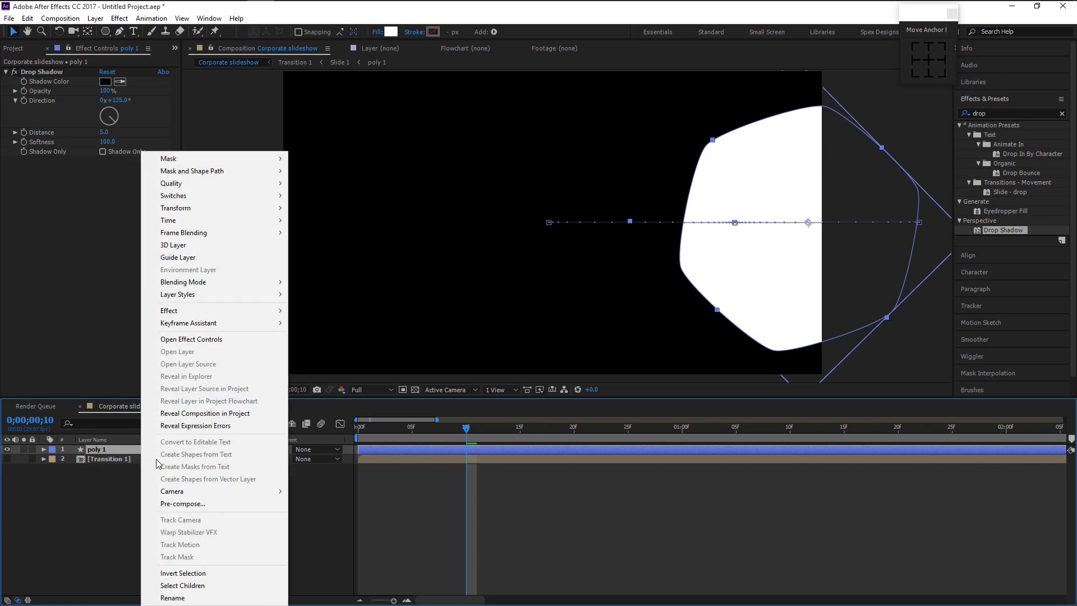
left_click(210, 503)
key("Right")
key("BackSpace")
key("BackSpace")
key("BackSpace")
key("BackSpace")
key("BackSpace")
key("BackSpace")
key("Return")
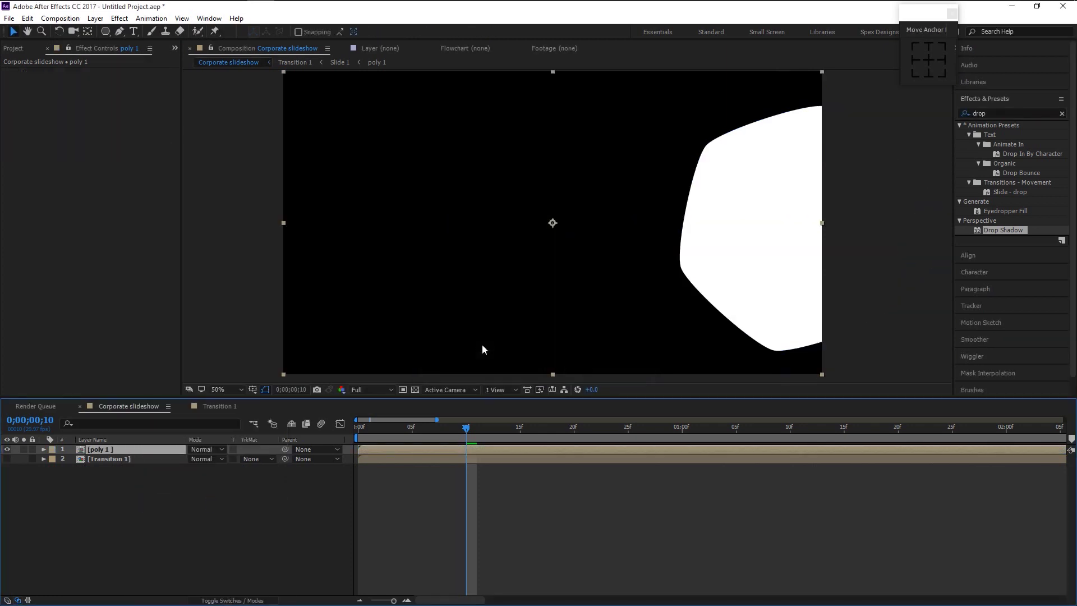
- Duplicate the poly 1 precomp and move the copy straight down by about half the frame height
key("comma")
key("ctrl+d")
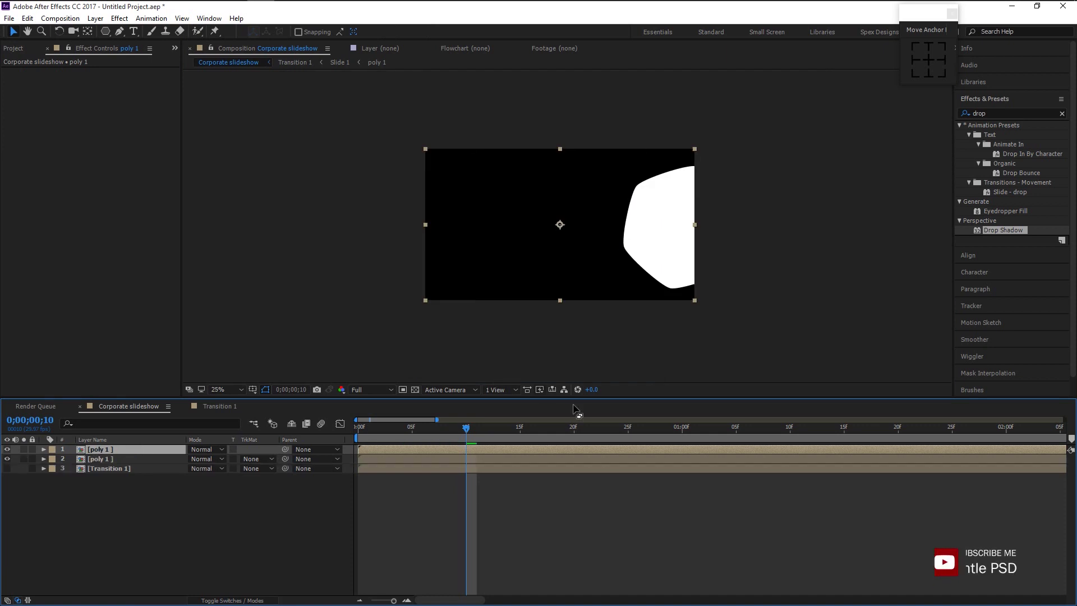
left_click_drag(588, 242, 594, 320)
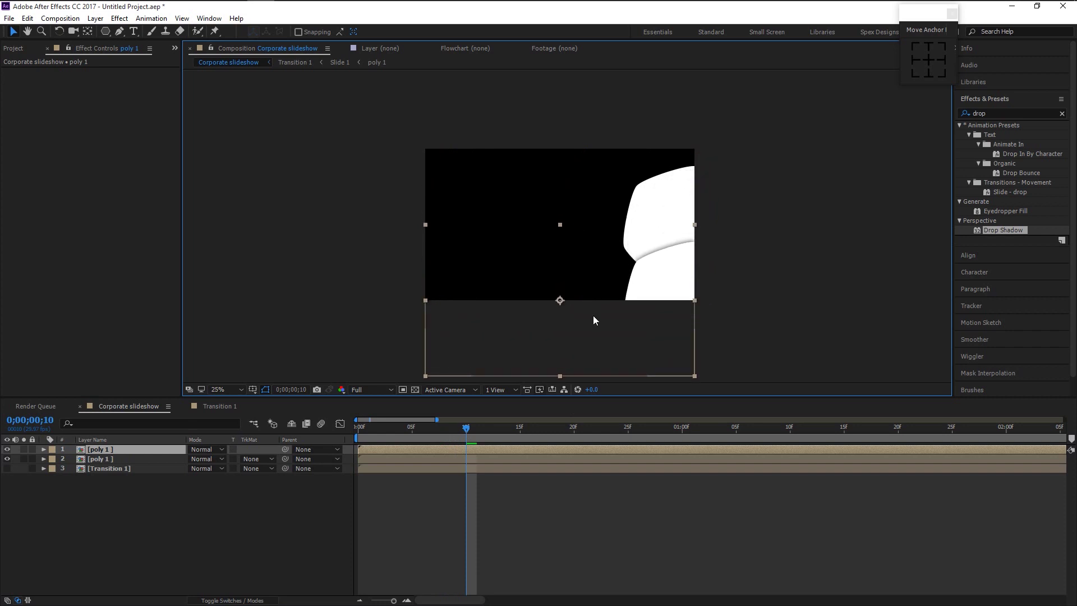
- Duplicate the lowered poly 1 copy and move the new one straight up so it overhangs the frame's upper edge
left_click(140, 452)
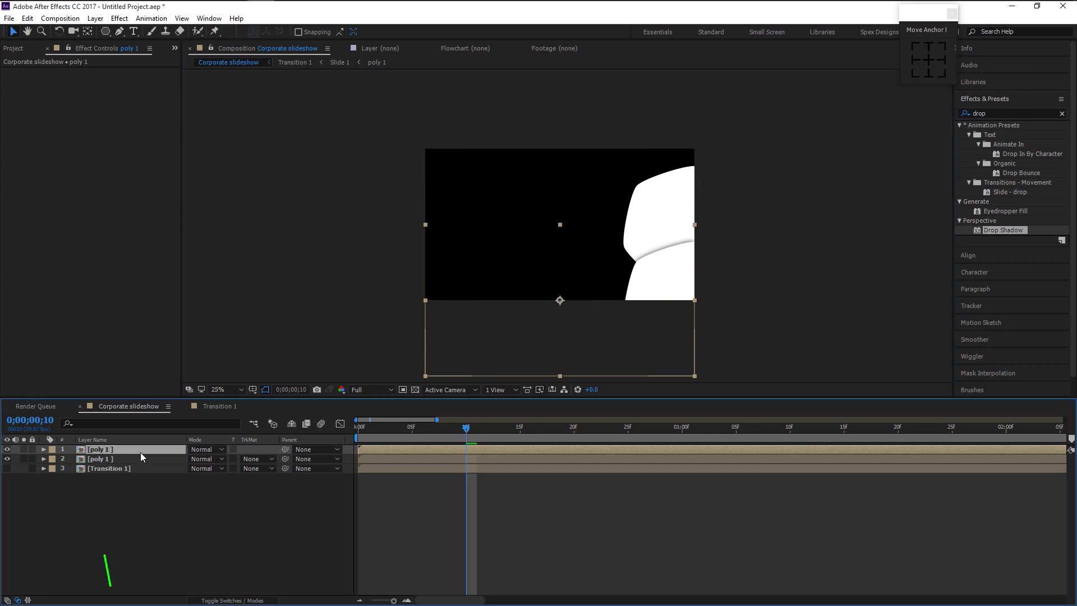
key("ctrl+d")
left_click(649, 295)
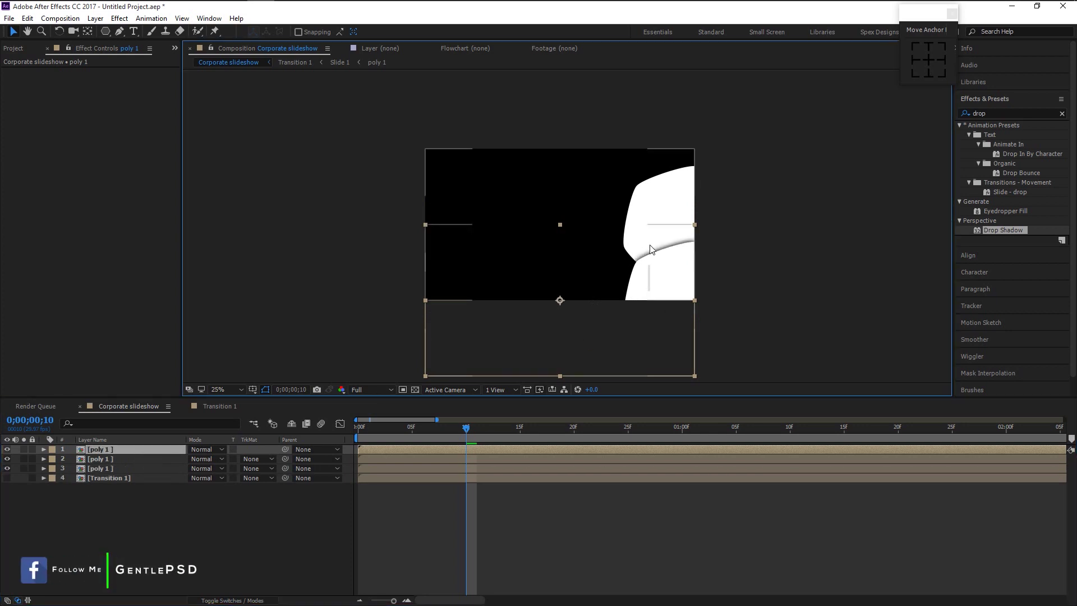
left_click_drag(614, 294, 620, 158)
- Duplicate the topmost poly 1 layer, enlarge the copy to about 120%, and position it slightly right of the frame's centre
left_click(139, 443)
left_click(144, 449)
key("ctrl+d")
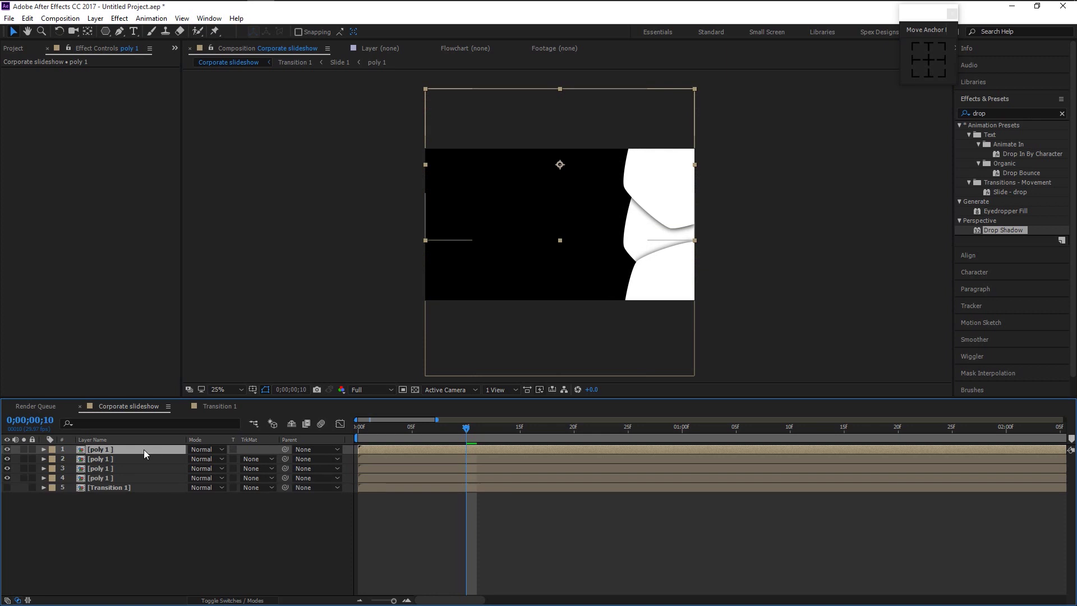
left_click(614, 186)
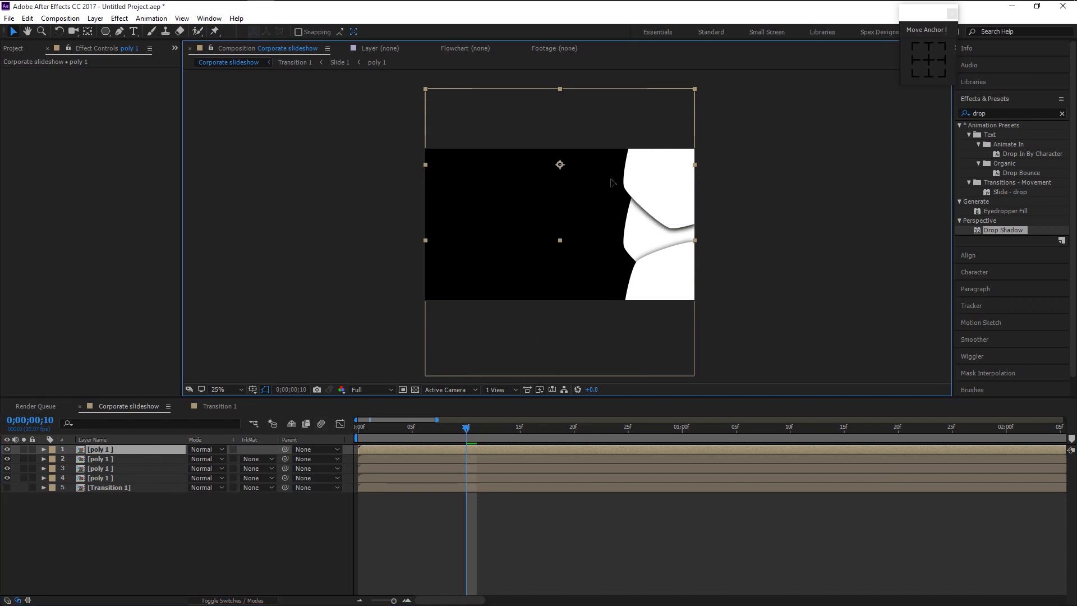
left_click_drag(613, 203, 617, 242)
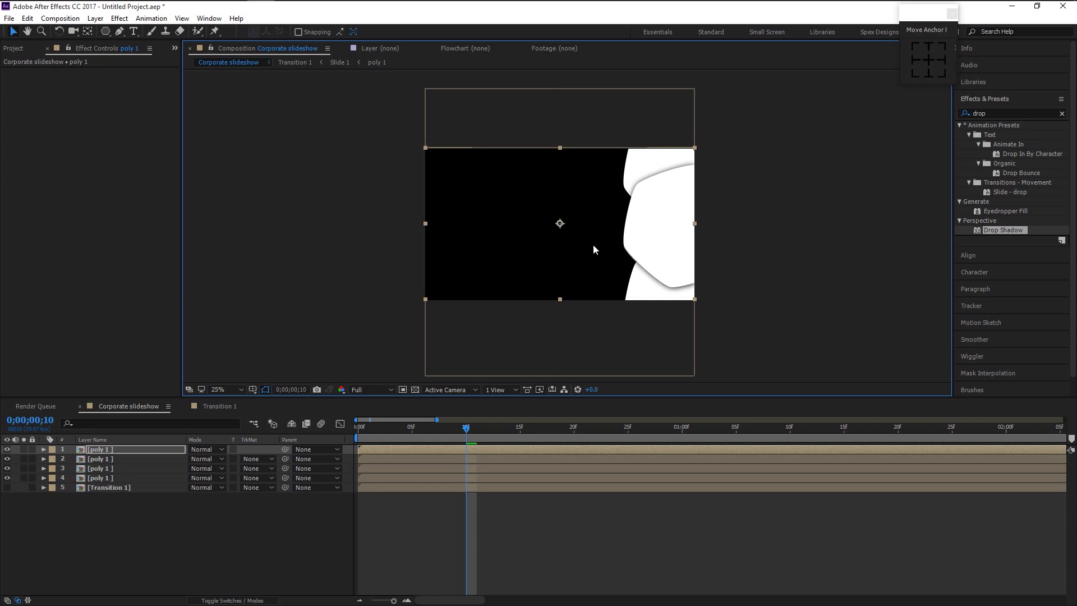
left_click_drag(694, 300, 725, 328)
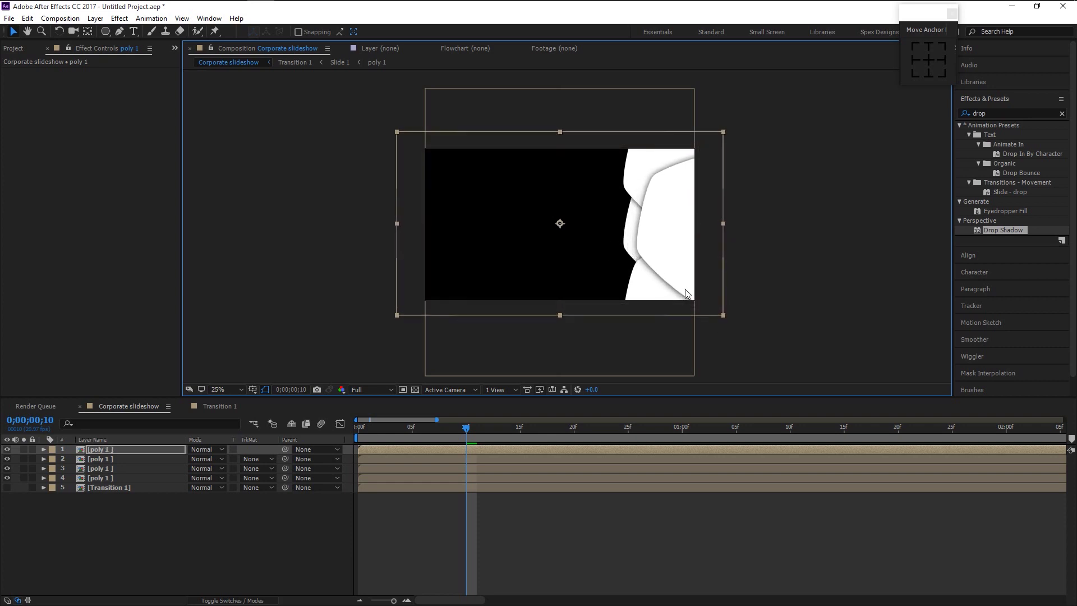
left_click_drag(684, 286, 699, 293)
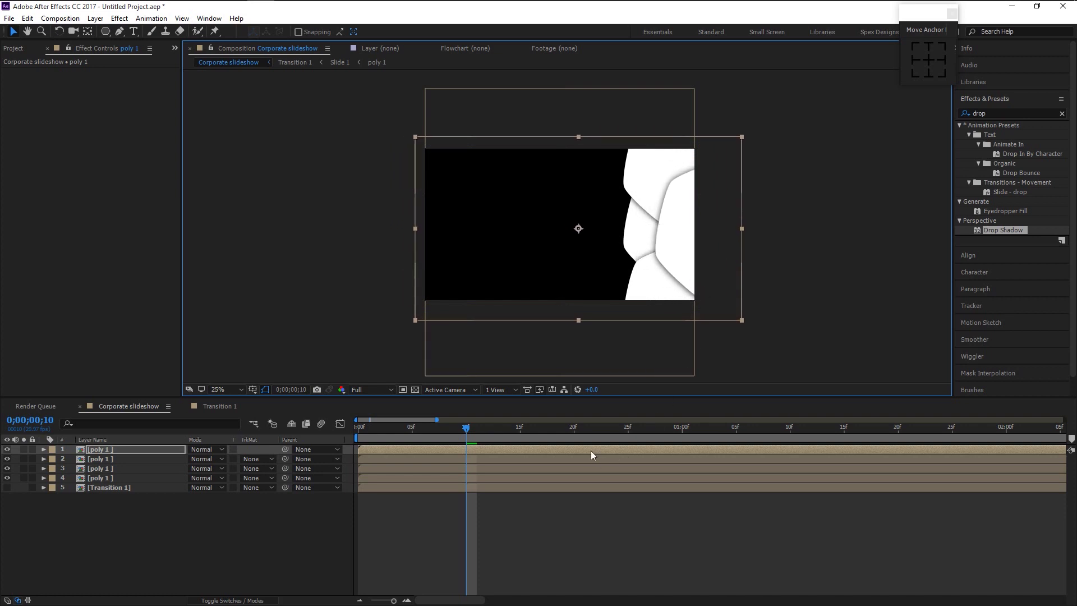
- Stagger the poly 1 copies in time, starting layer 3 at frame 4, layer 2 at frame 8 and layer 1 at frame 12
left_click(403, 600)
left_click_drag(396, 601, 421, 603)
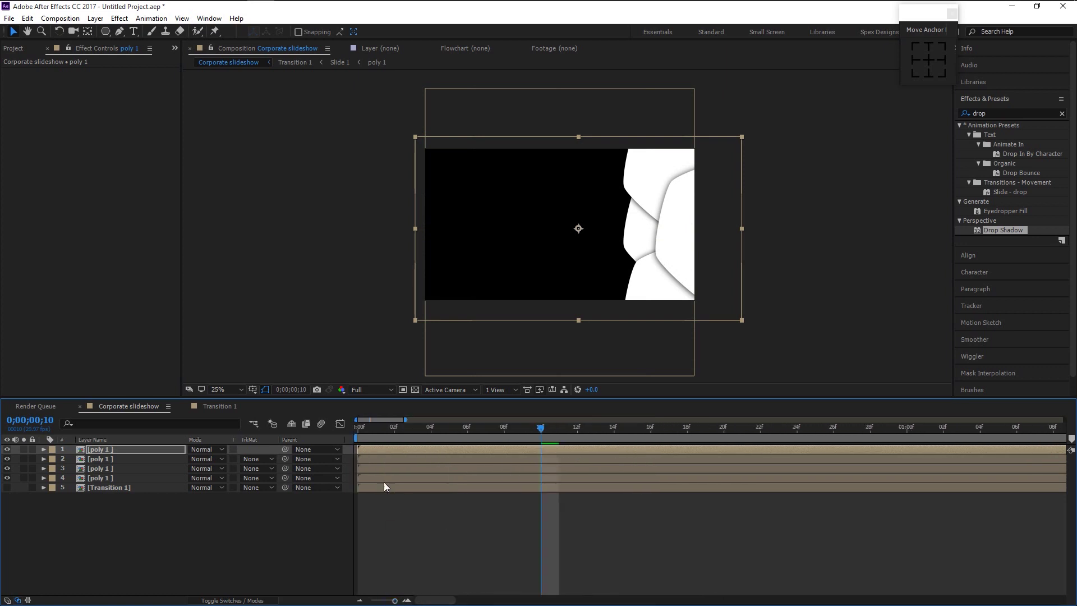
left_click(430, 428)
left_click_drag(386, 469, 446, 475)
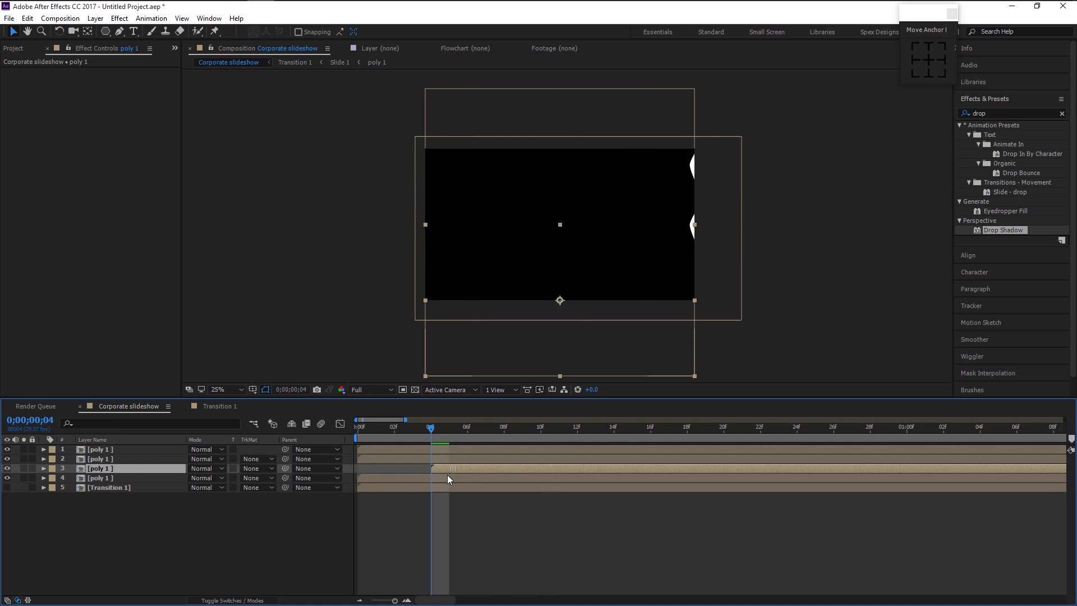
left_click(504, 427)
left_click_drag(430, 459, 552, 468)
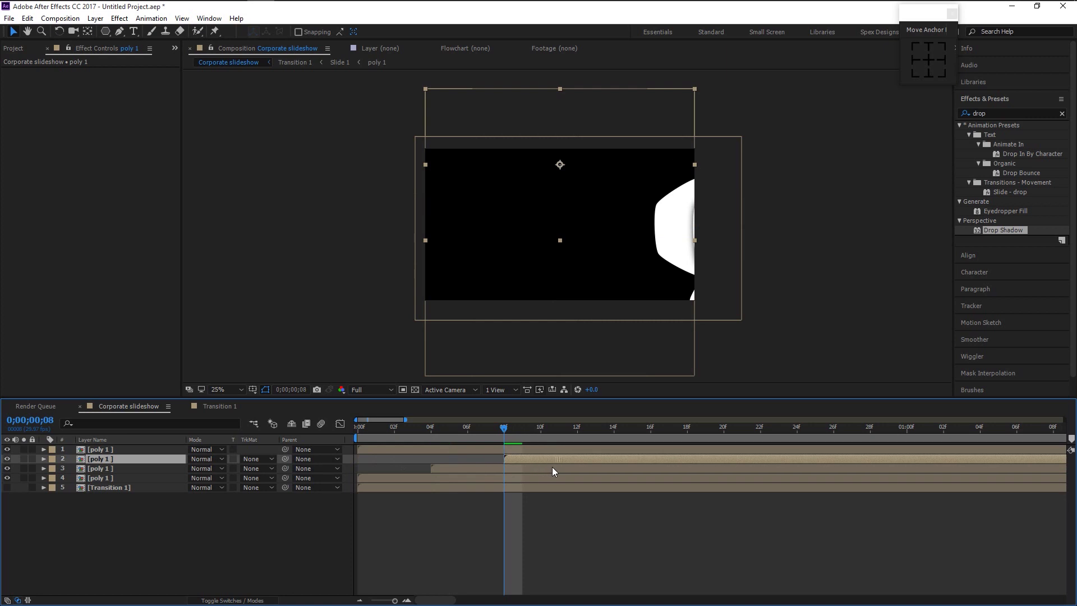
left_click(473, 449)
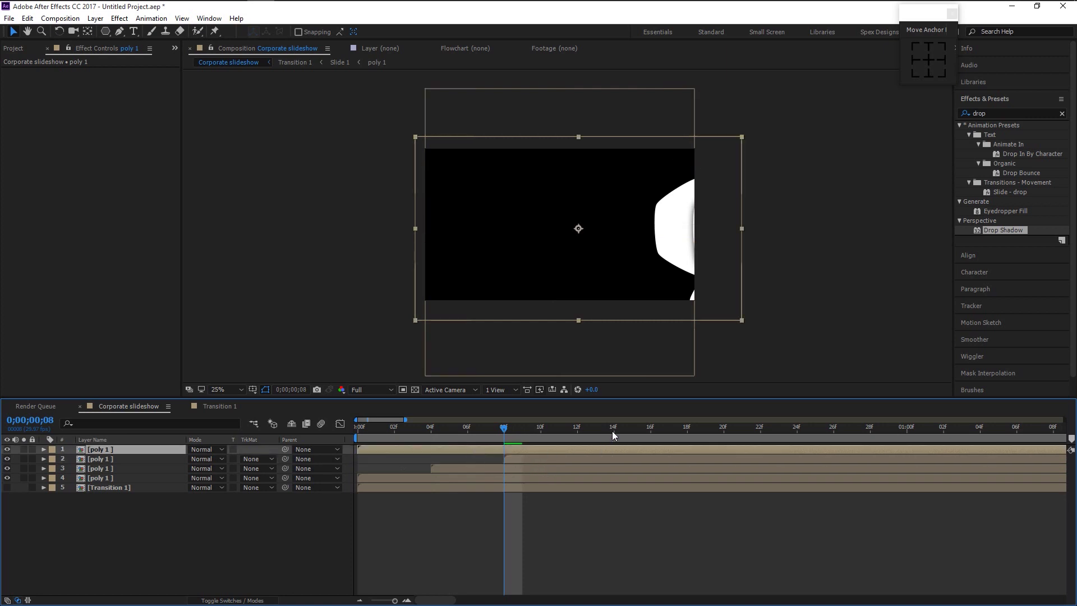
left_click(578, 429)
left_click_drag(472, 448, 679, 459)
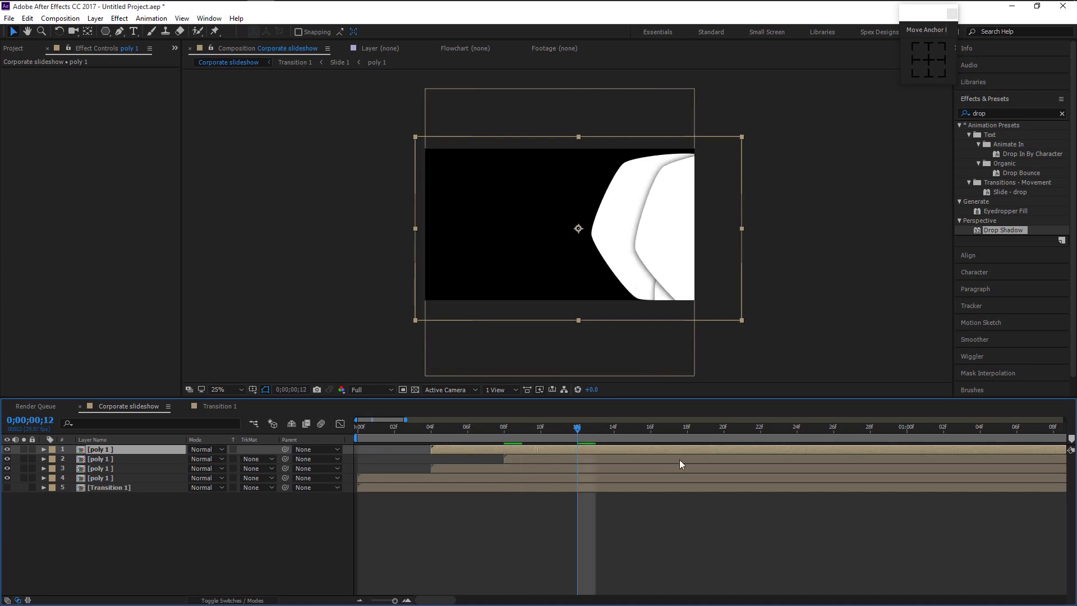
- Preview the staggered polygon animation from the beginning of the composition to check how the shapes fill the frame
left_click(369, 434)
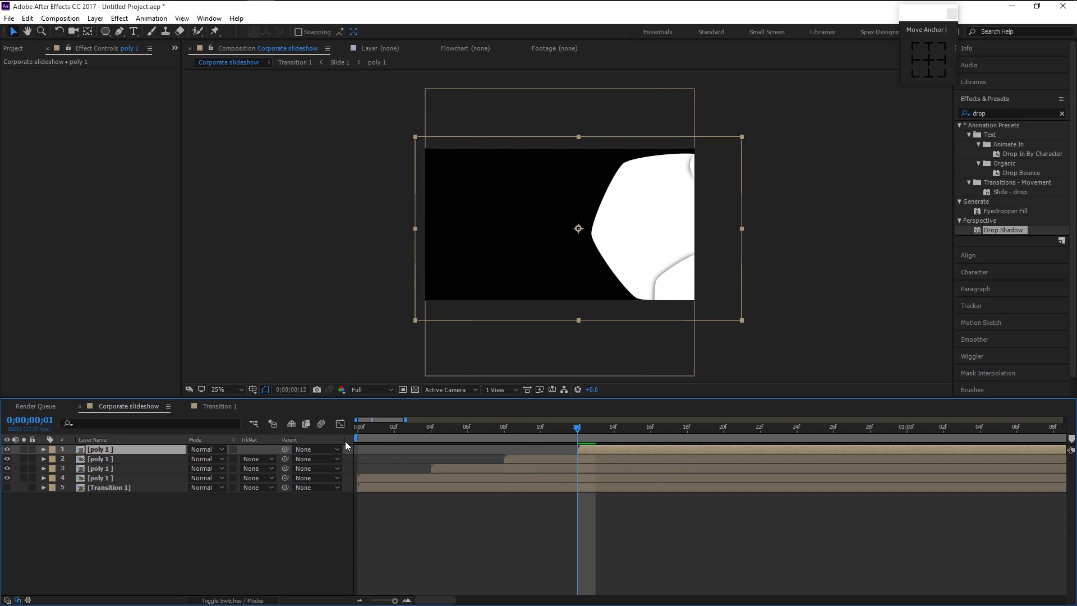
key("Home")
key("space")
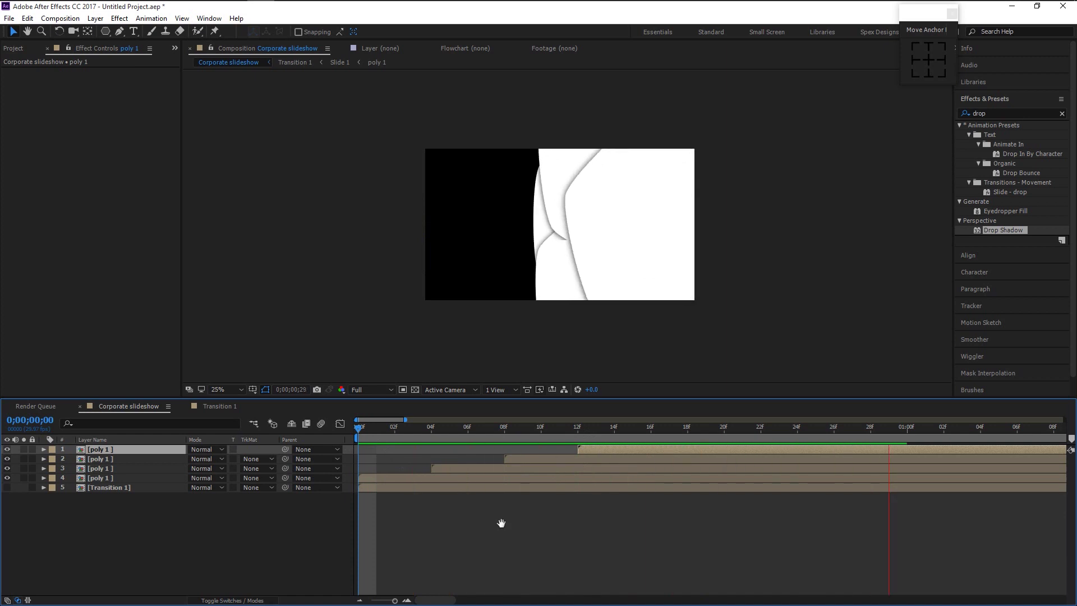
key("space")
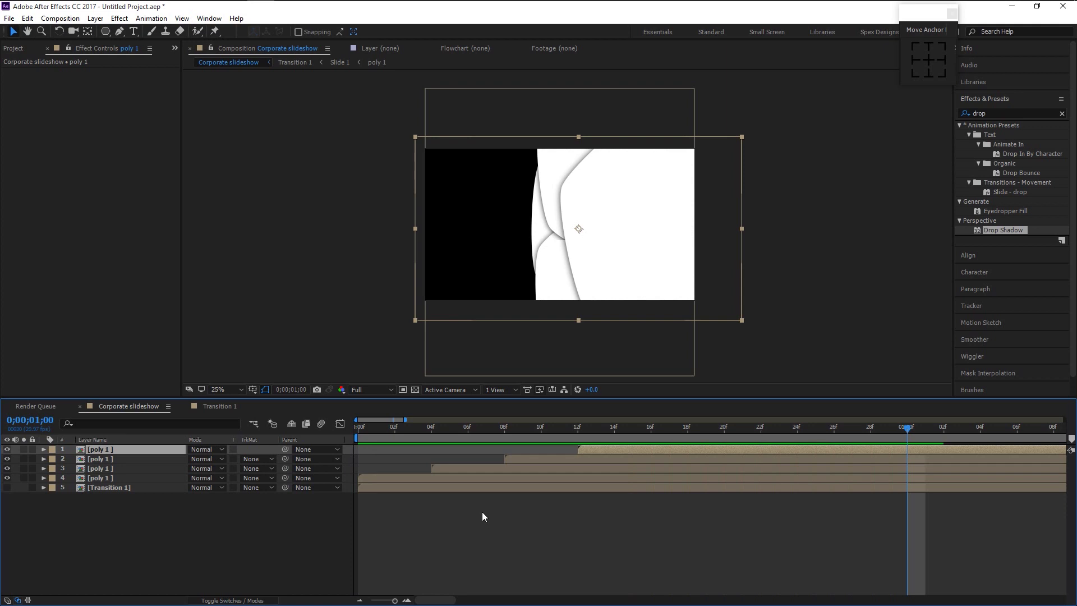
key("h")
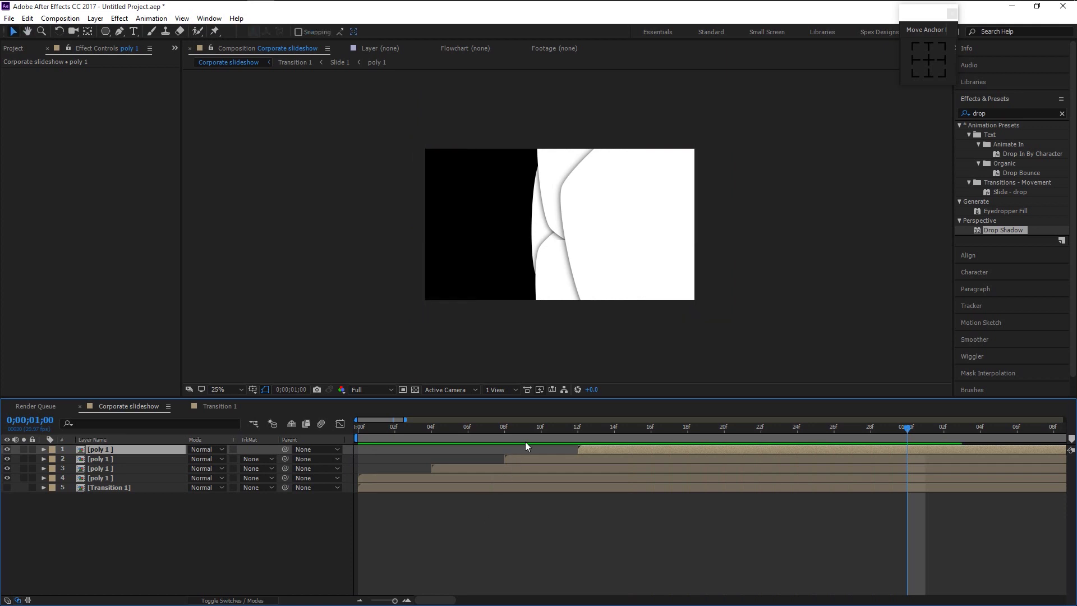
key("space")
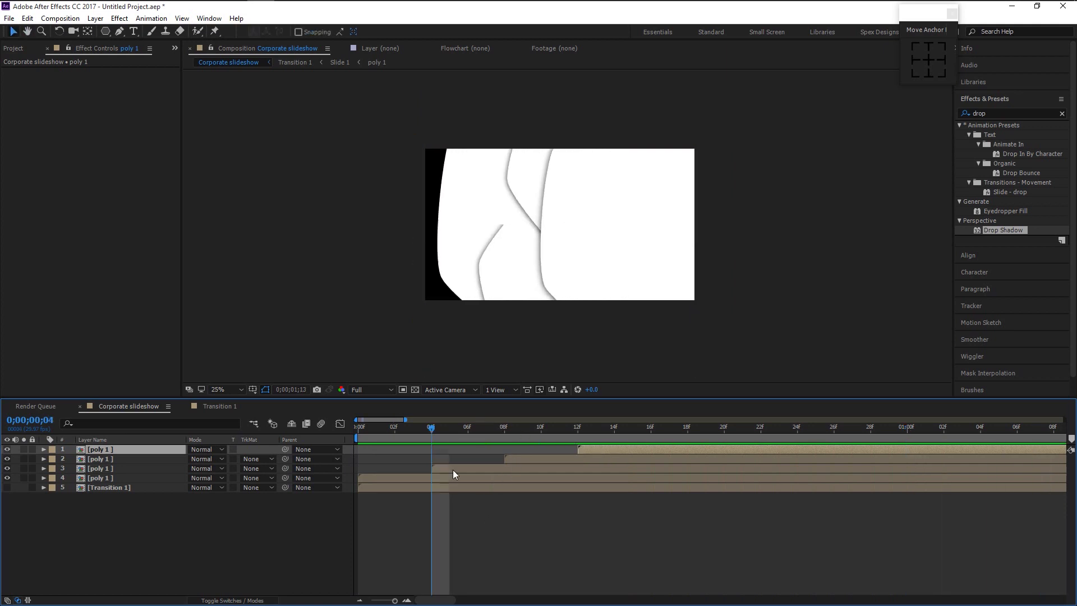
key("space")
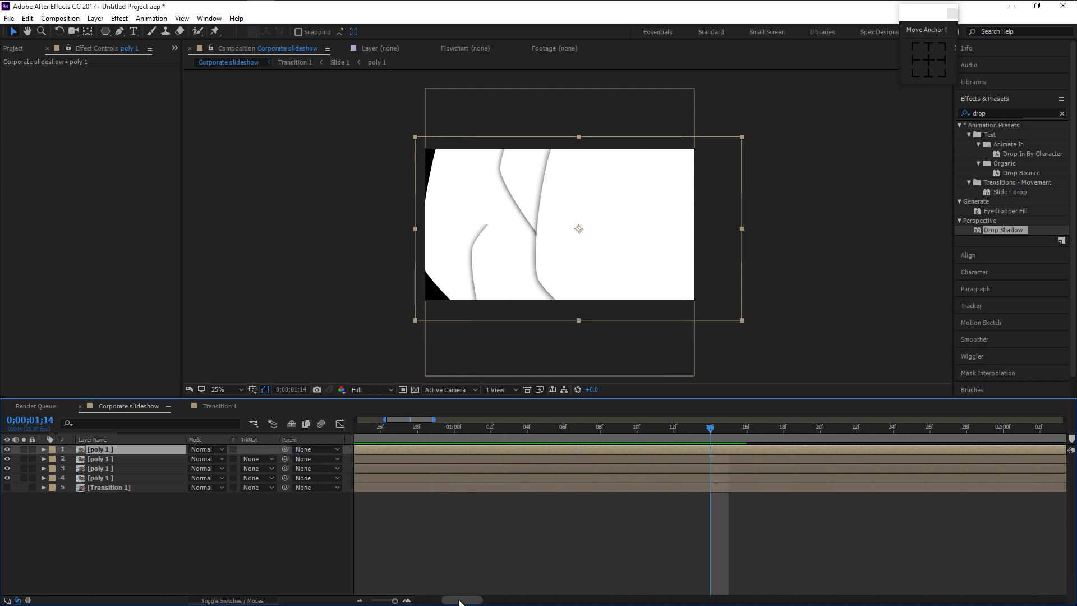
- Stretch the layer 3 poly 1 copy up past the frame's upper edge and the layer 2 copy down past the lower edge
scroll(457, 601, "left", 3)
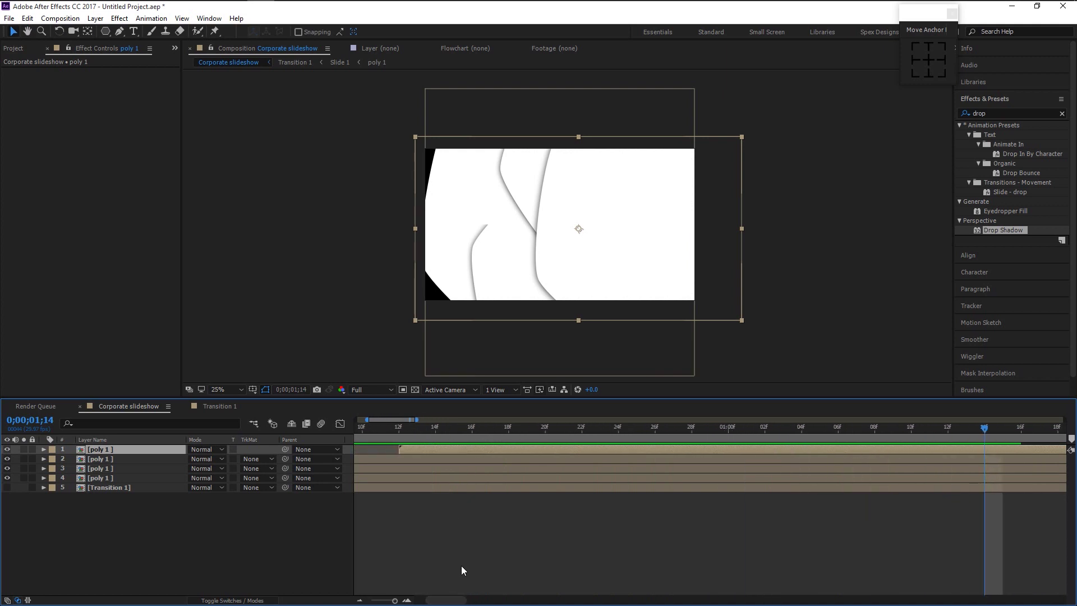
left_click_drag(444, 594, 432, 597)
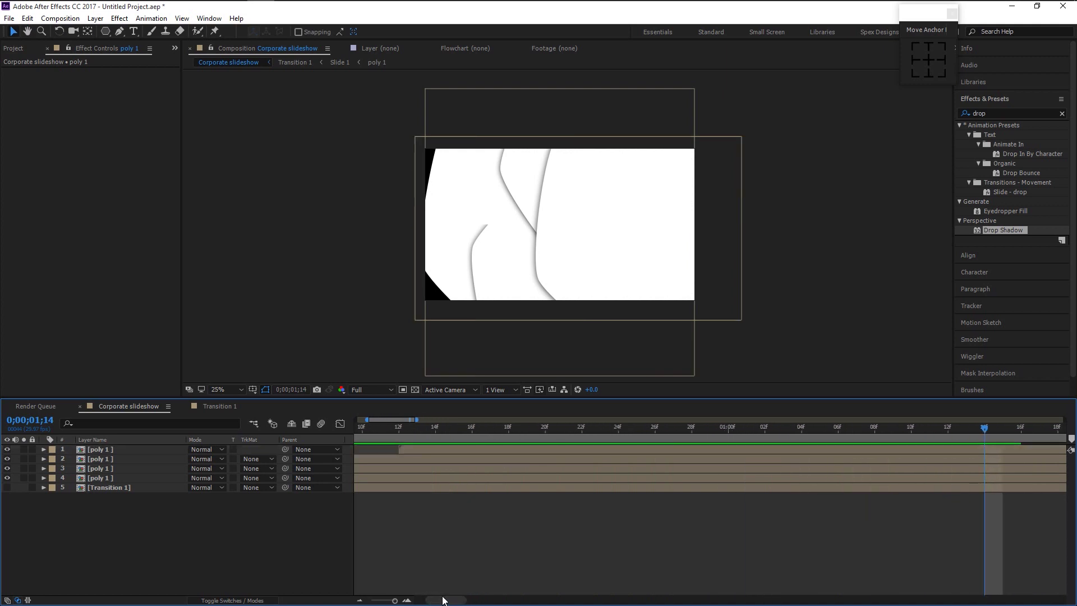
scroll(443, 599, "left", 3)
left_click(484, 469)
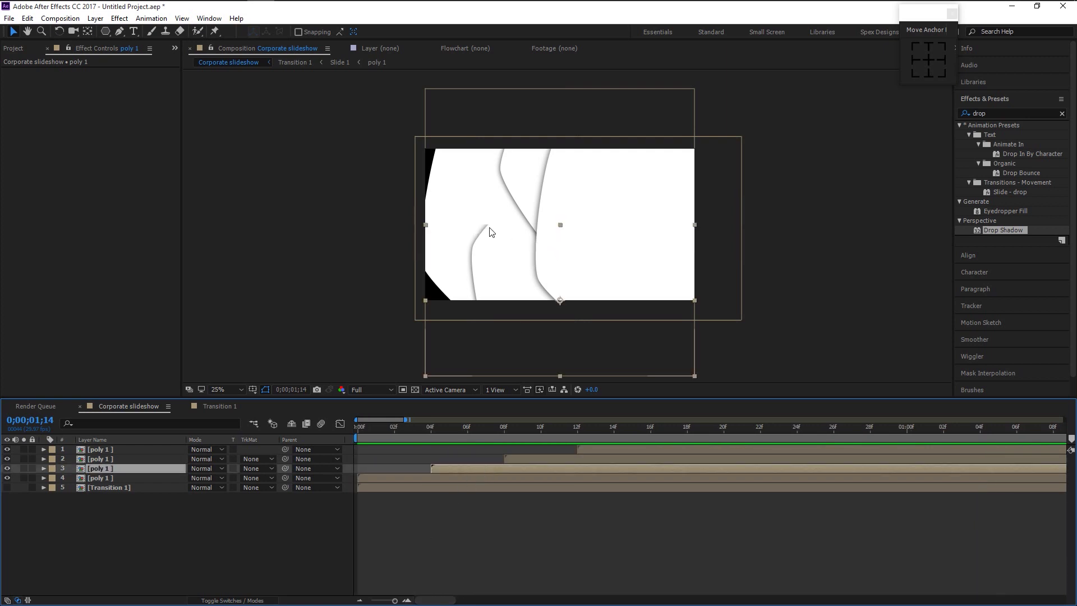
left_click_drag(559, 227, 561, 146)
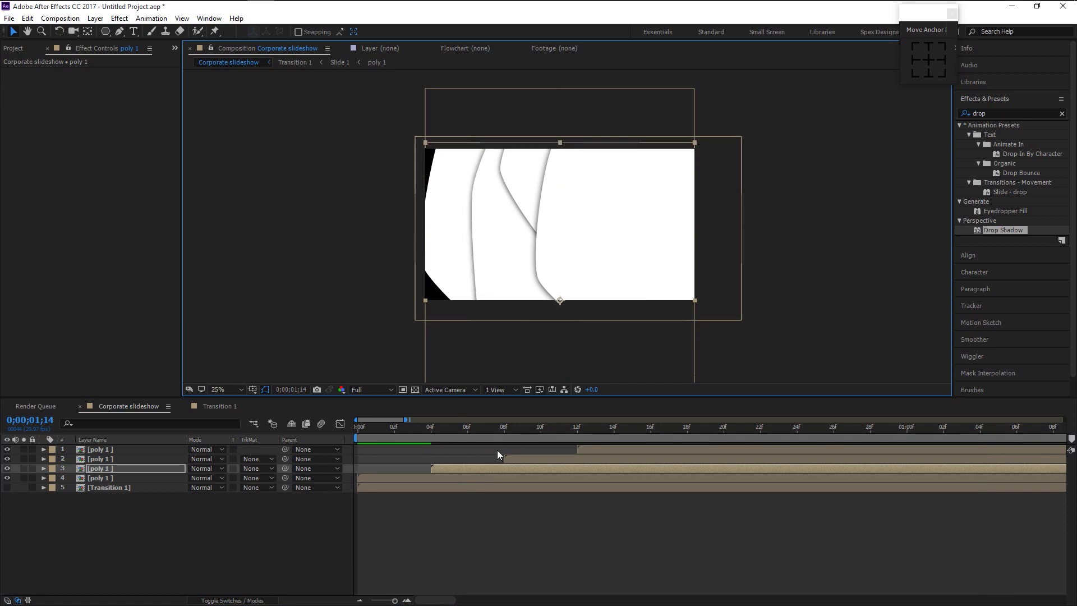
left_click(516, 456)
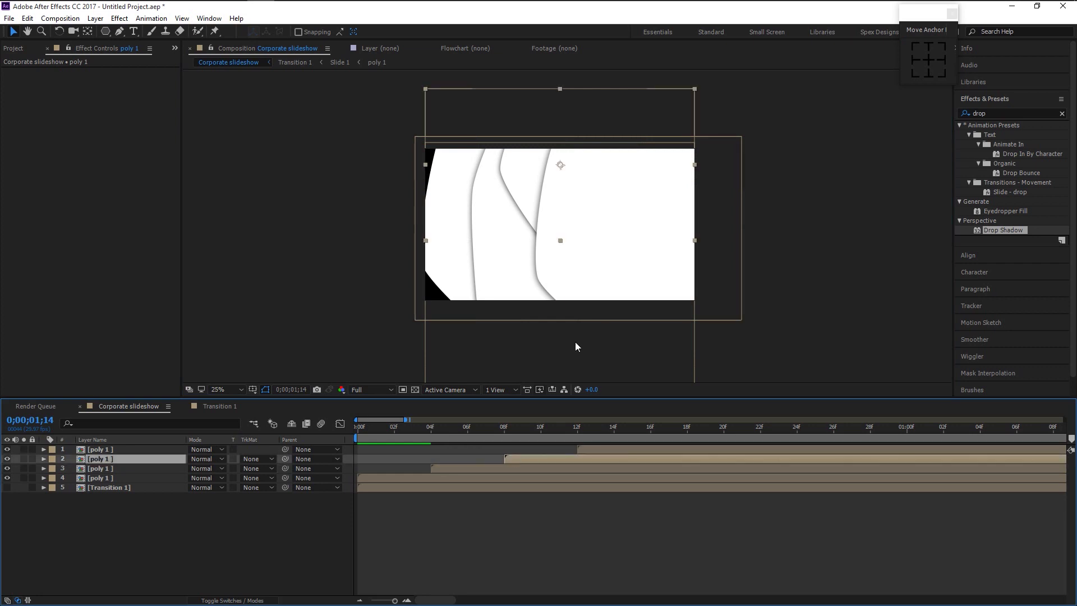
left_click_drag(560, 240, 569, 302)
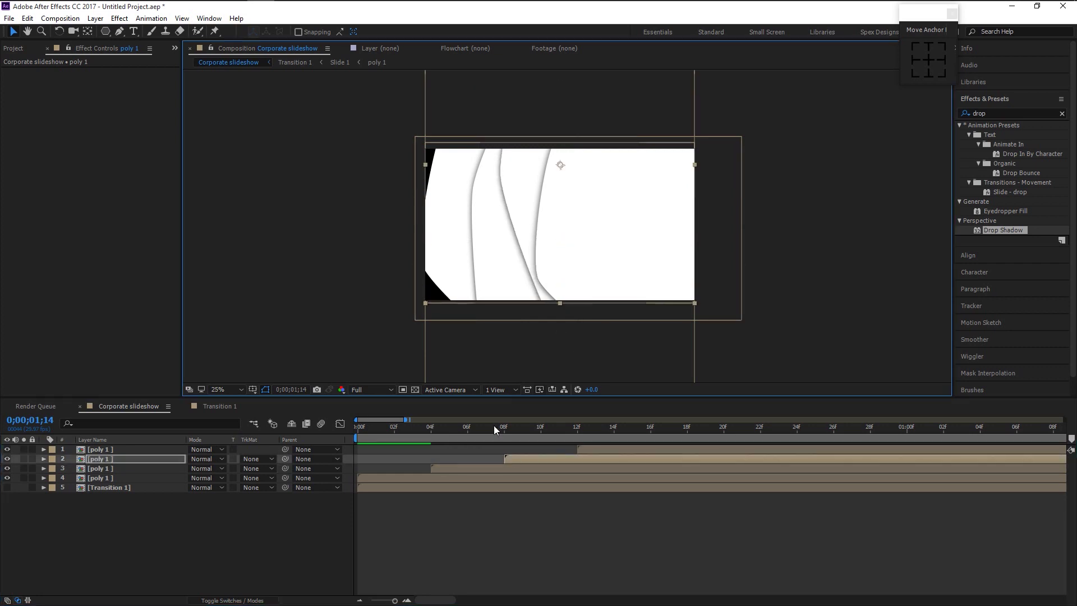
- Preview the polygon animation from the beginning to check how the stretched shapes cover the frame
left_click_drag(388, 431, 339, 447)
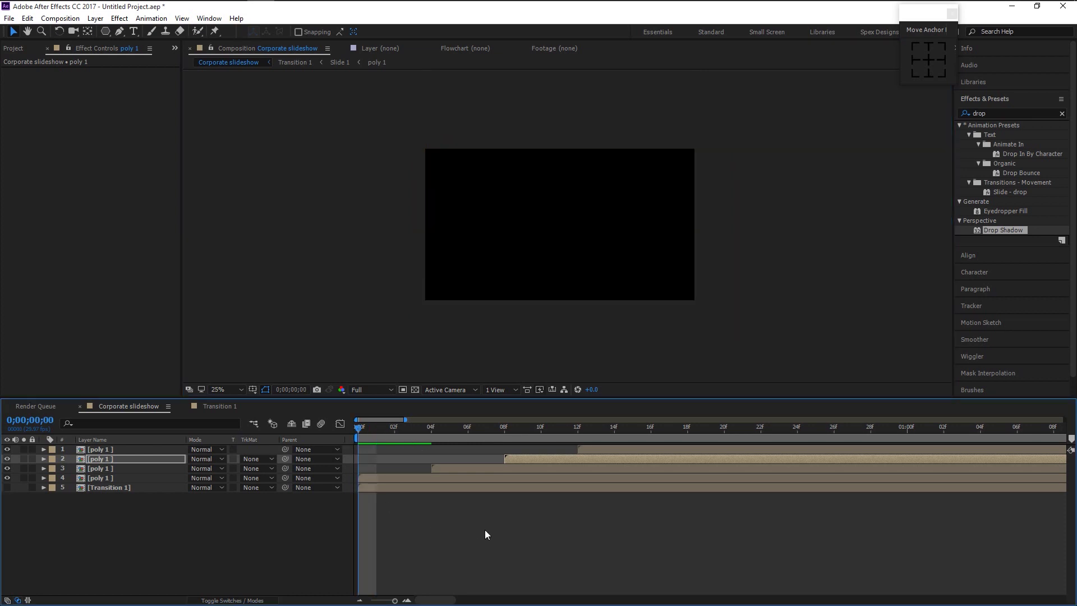
scroll(511, 327, "up", 2)
scroll(446, 534, "down", 3)
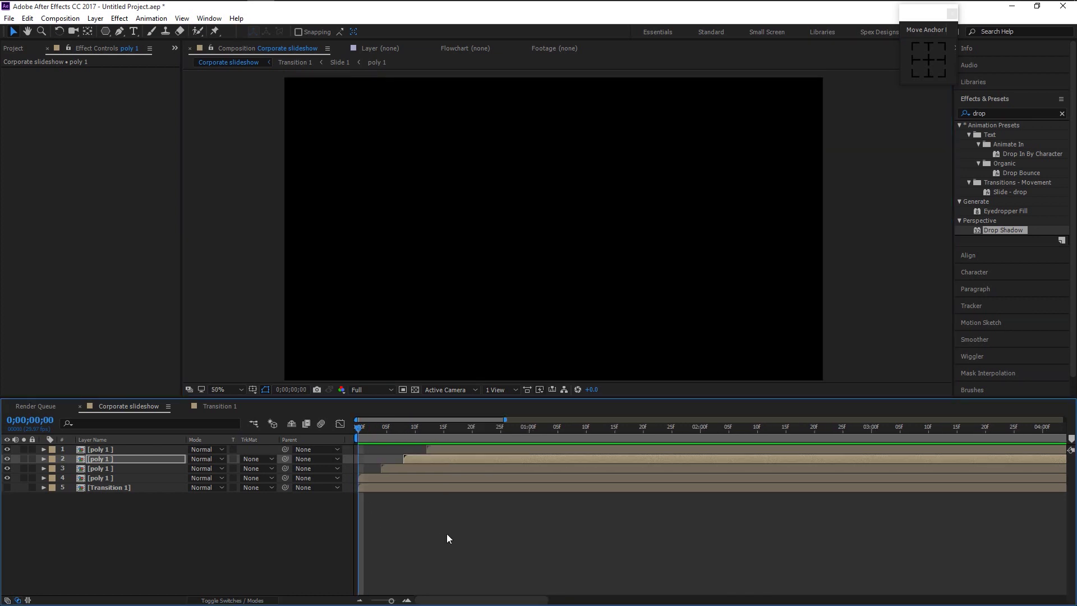
key("space")
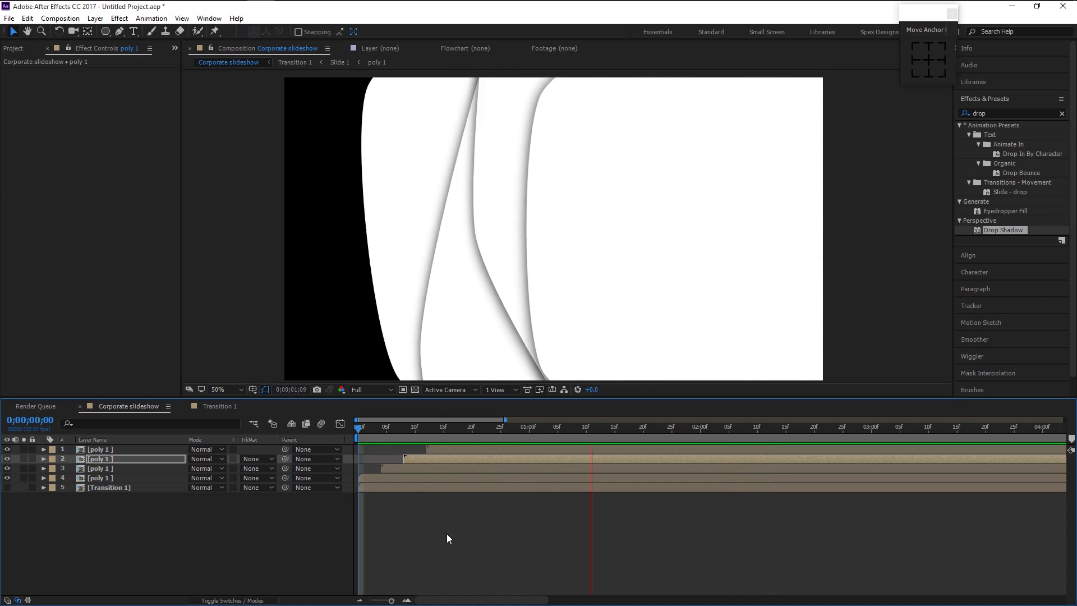
key("space")
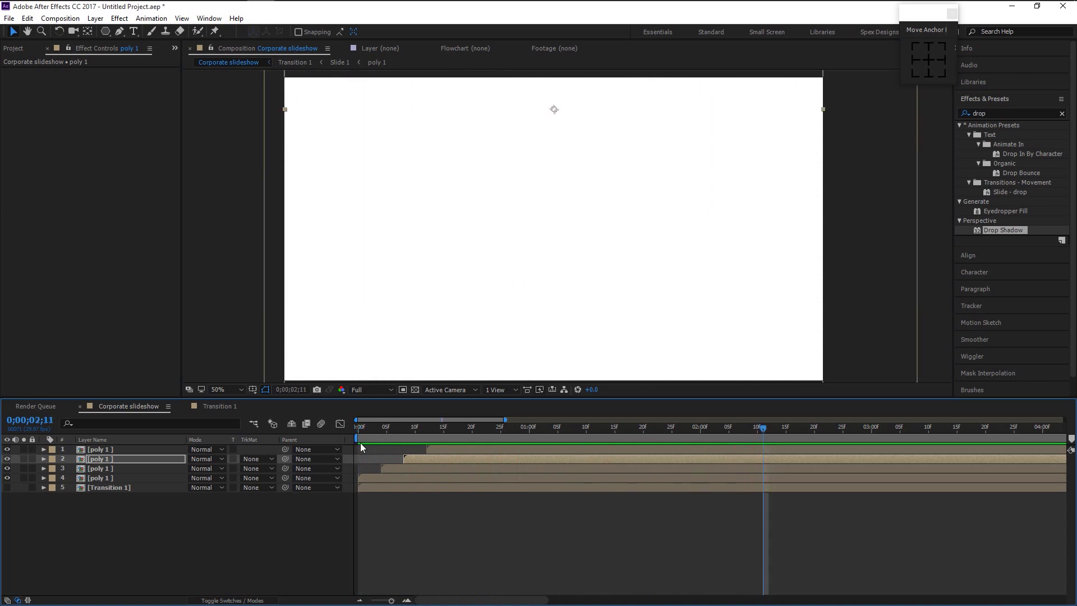
key("space")
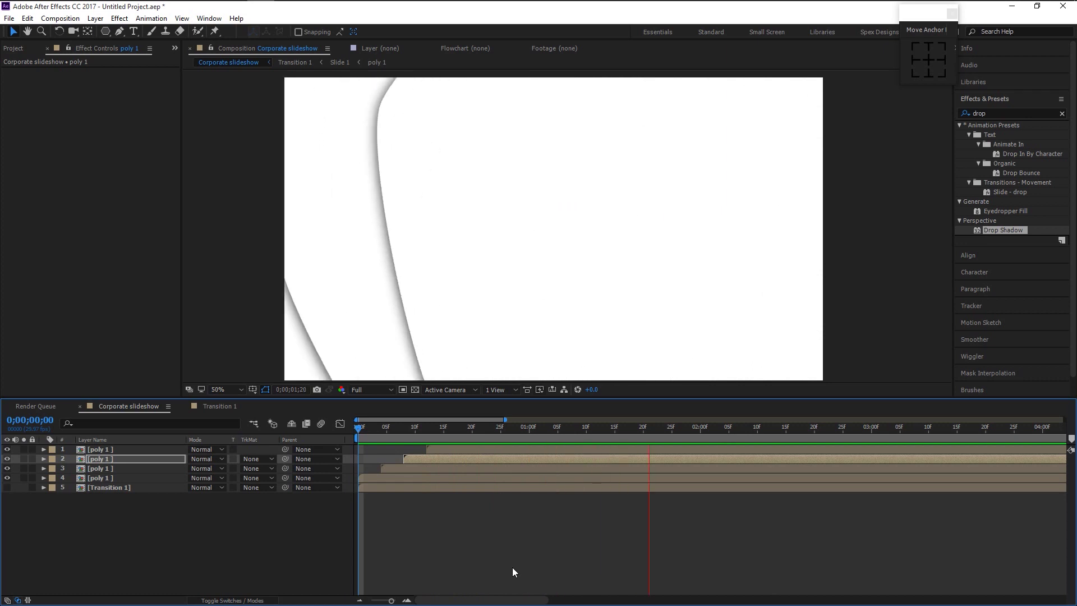
key("space")
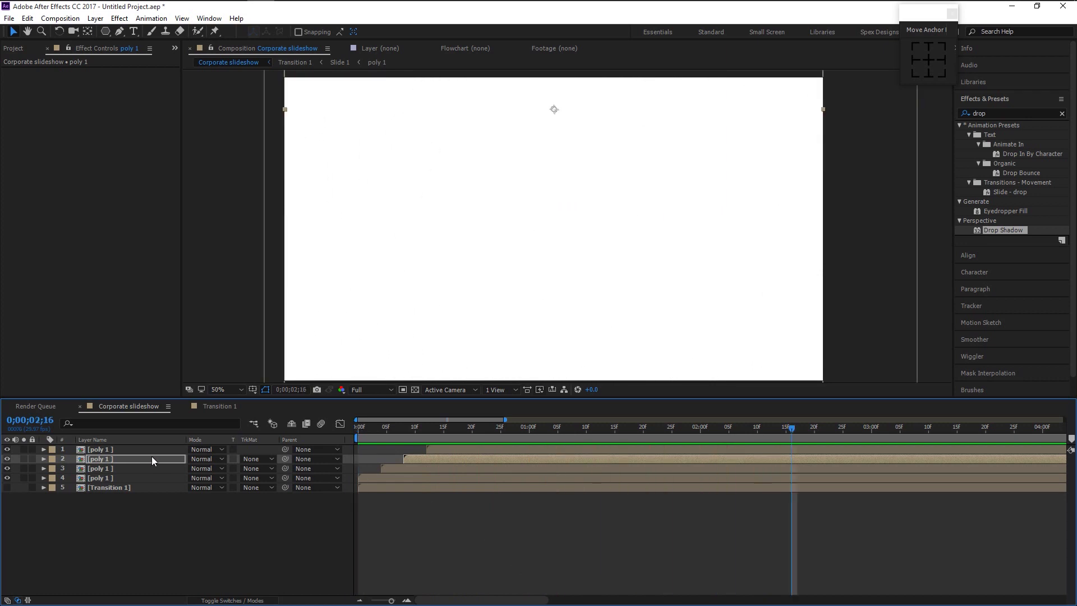
- Pre-compose all four poly 1 layers into a new composition named slideshow
left_click(131, 480)
left_click(128, 452, "shift")
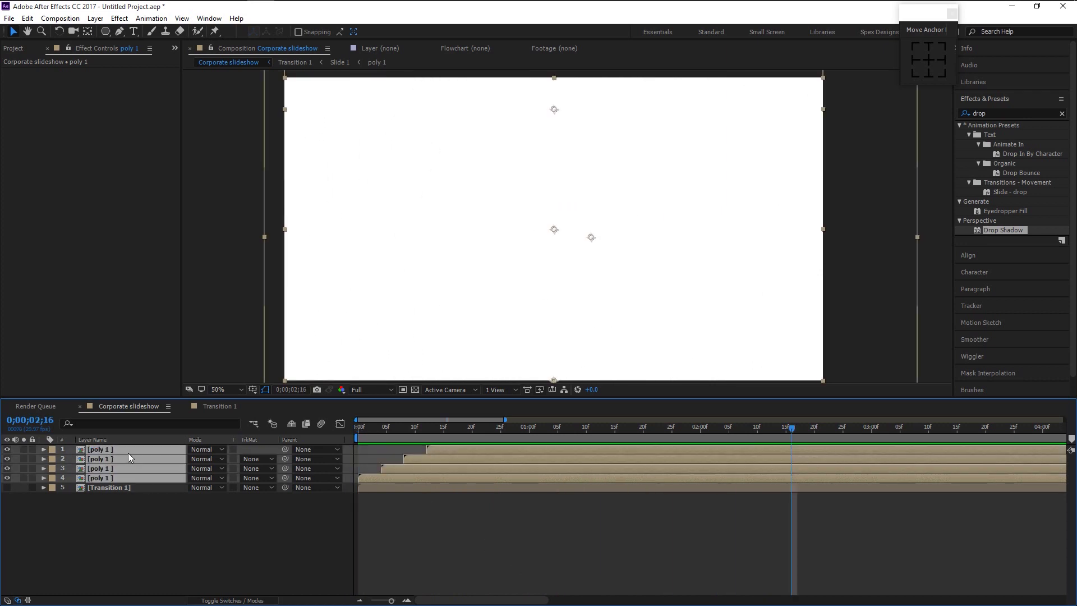
right_click(145, 484)
left_click(208, 376)
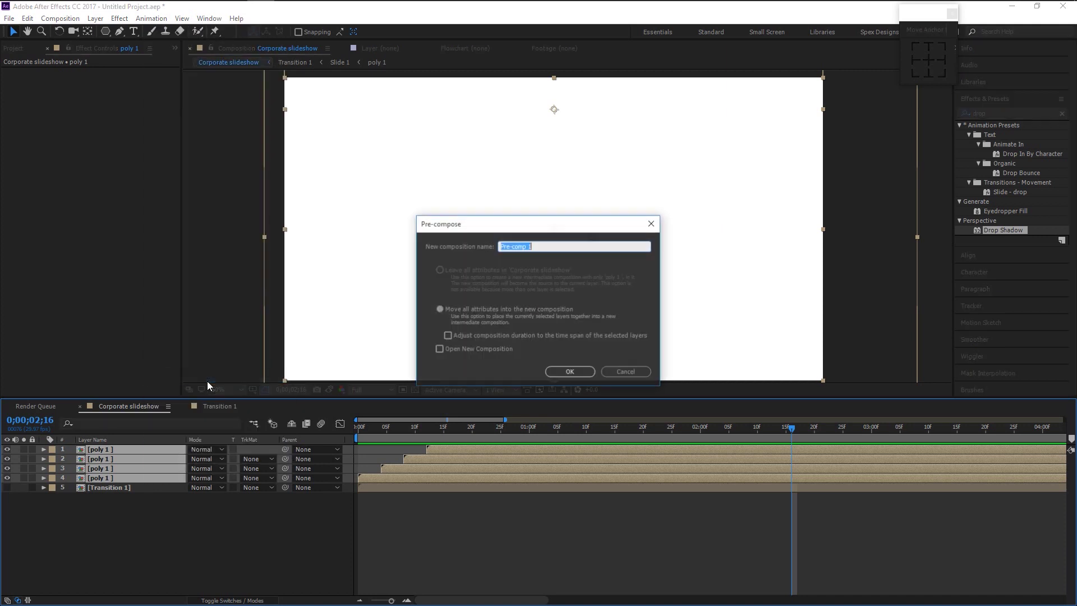
key("BackSpace")
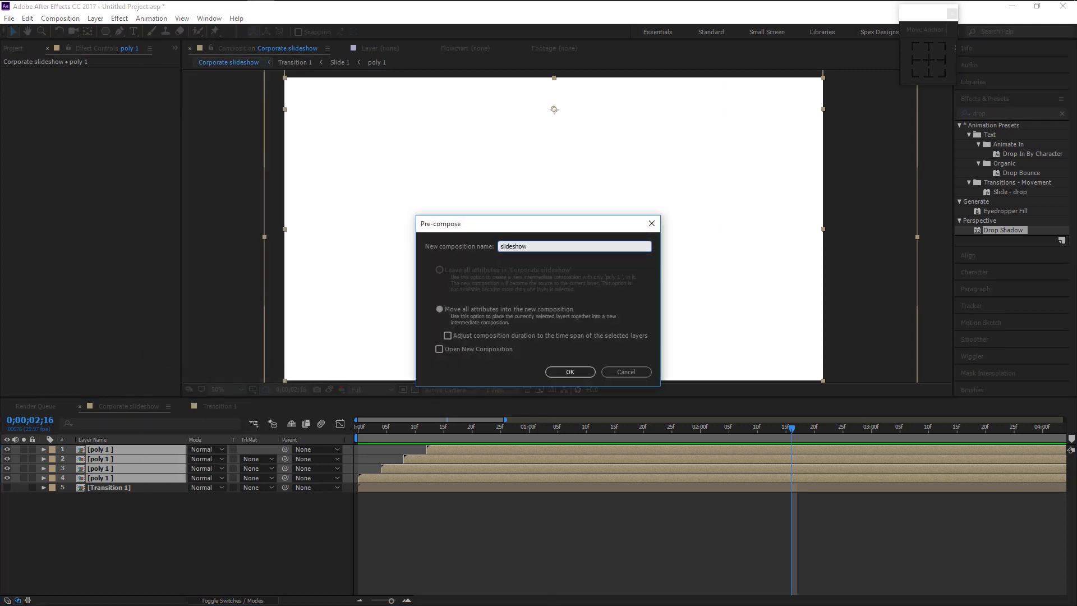
key("Return")
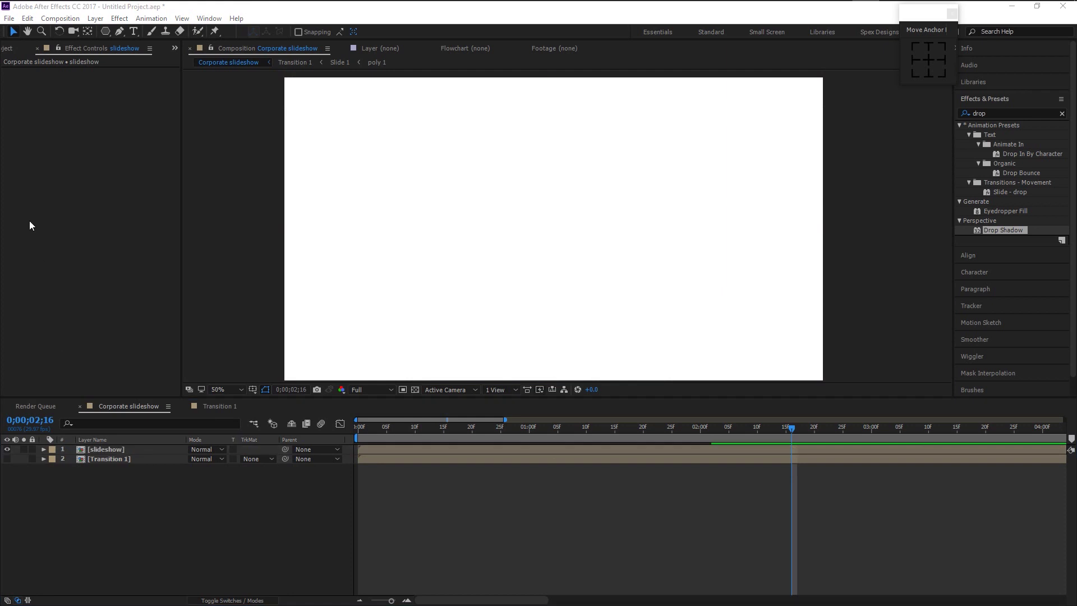
- Add the computer display JPG to the Corporate slideshow composition, between the slideshow and Transition 1 layers
left_click(9, 49)
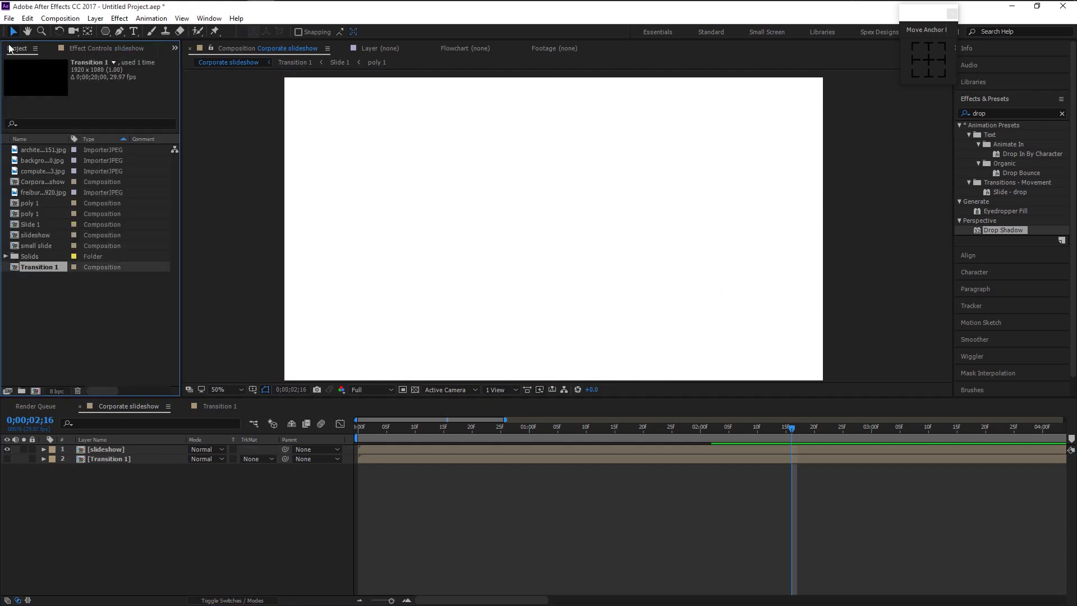
left_click(41, 161)
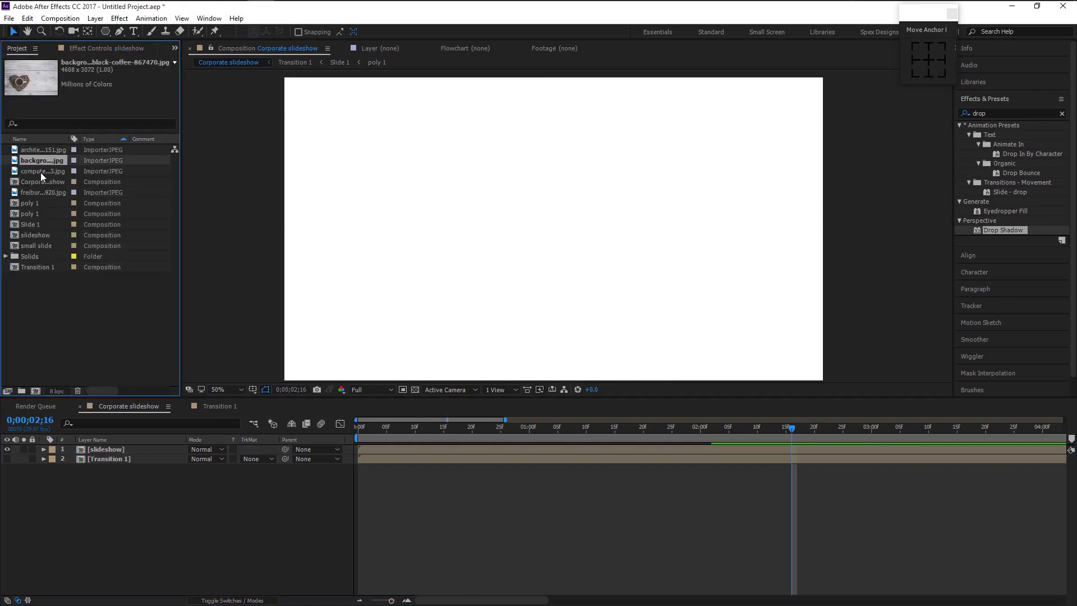
left_click(40, 171)
left_click_drag(73, 260, 147, 474)
- At 0;00;00;11, set the computer display image to use the slideshow layer as its Luma track matte
left_click(392, 437)
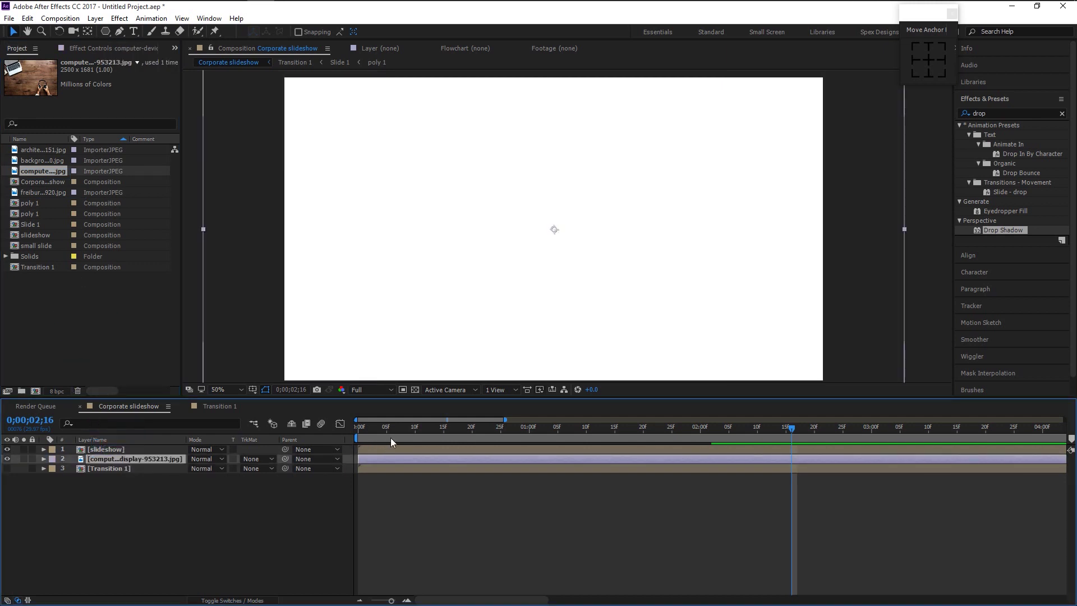
left_click(421, 432)
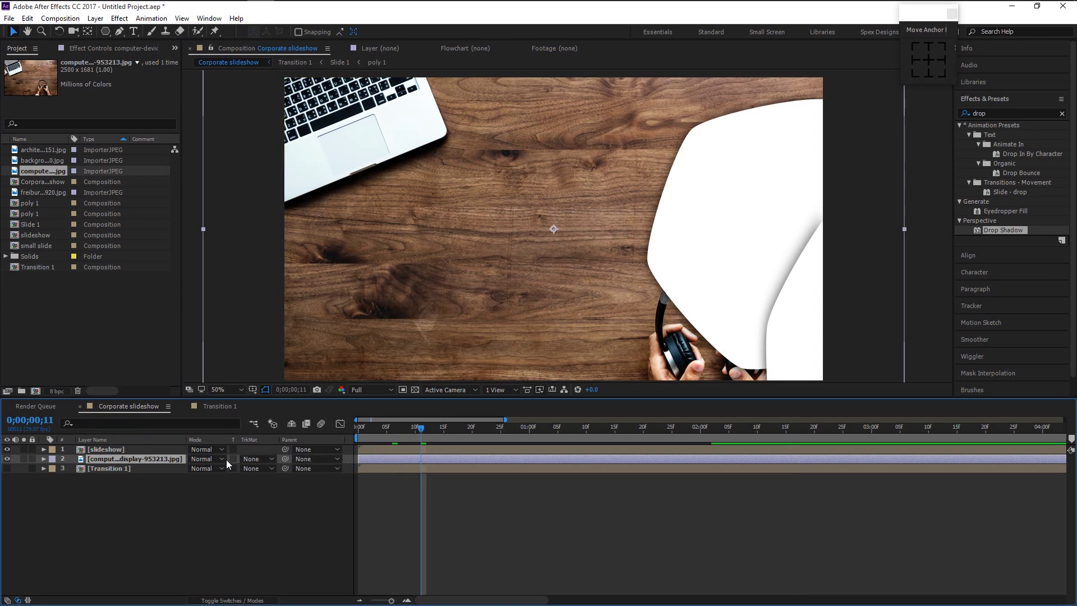
left_click(252, 459)
left_click(272, 511)
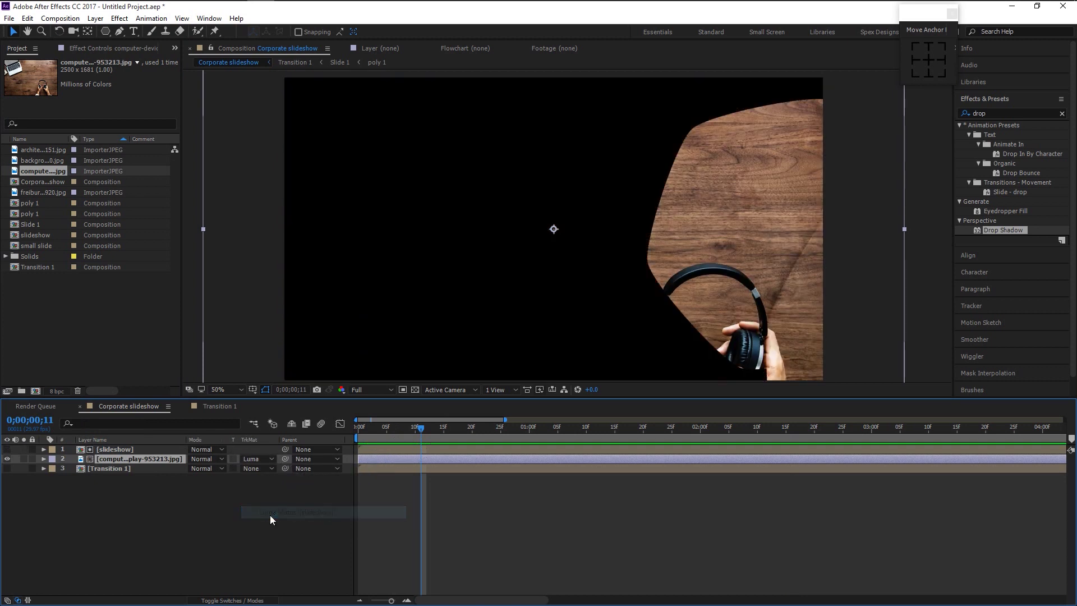
- Keyframe the computer display image's scale at 119% at the start of the composition
left_click(360, 431)
key("s")
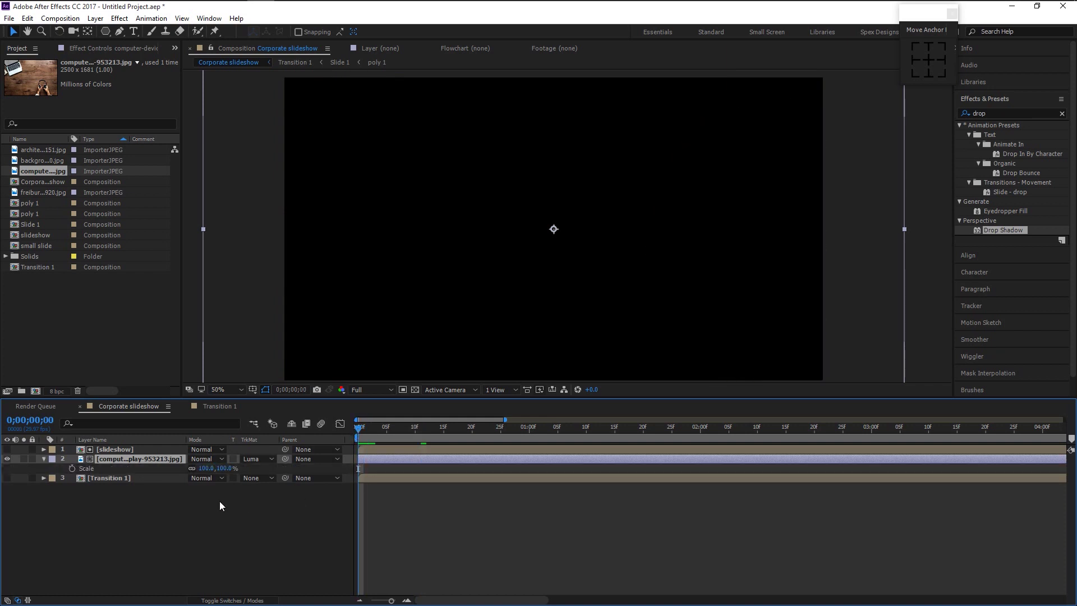
mouse_move(225, 470)
left_mouse_down()
mouse_move(215, 470)
mouse_move(243, 470)
left_mouse_up()
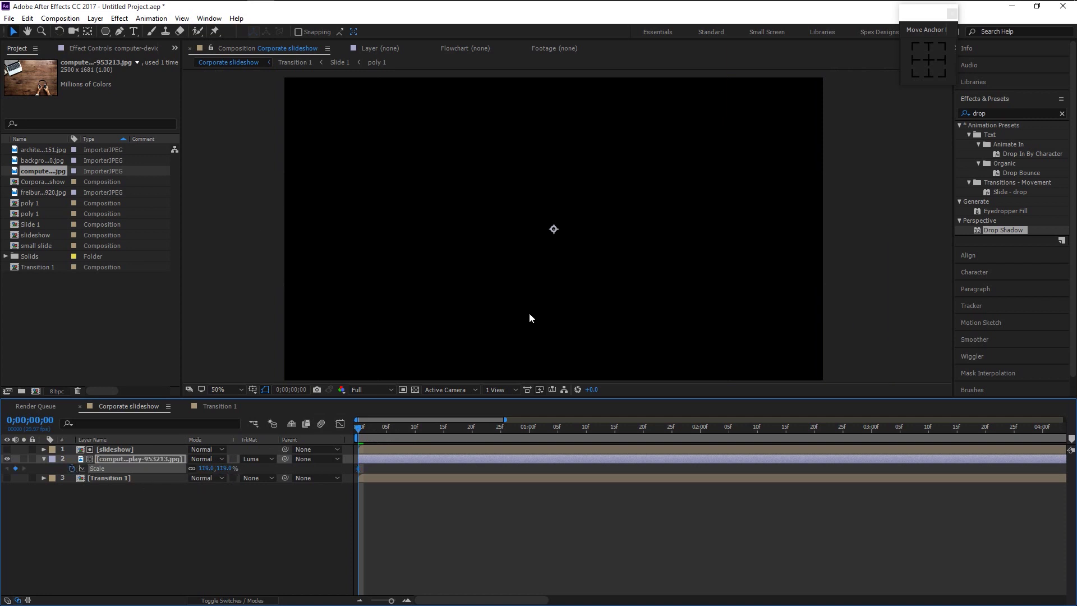
key("comma")
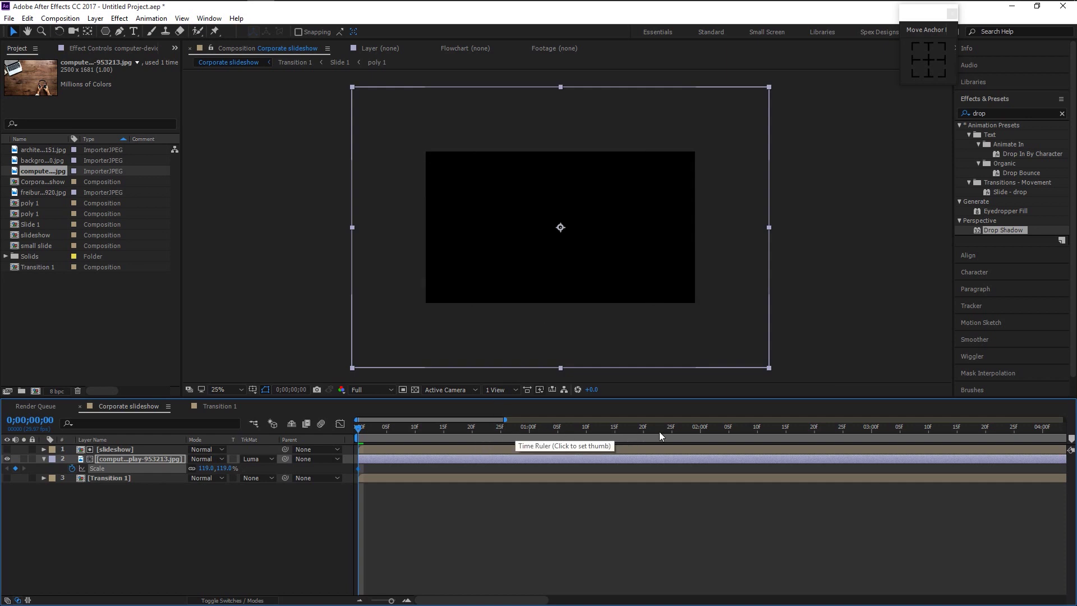
- Keyframe the image's scale at 78% at 0;00;02;15 and select both scale keyframes
left_click(699, 430)
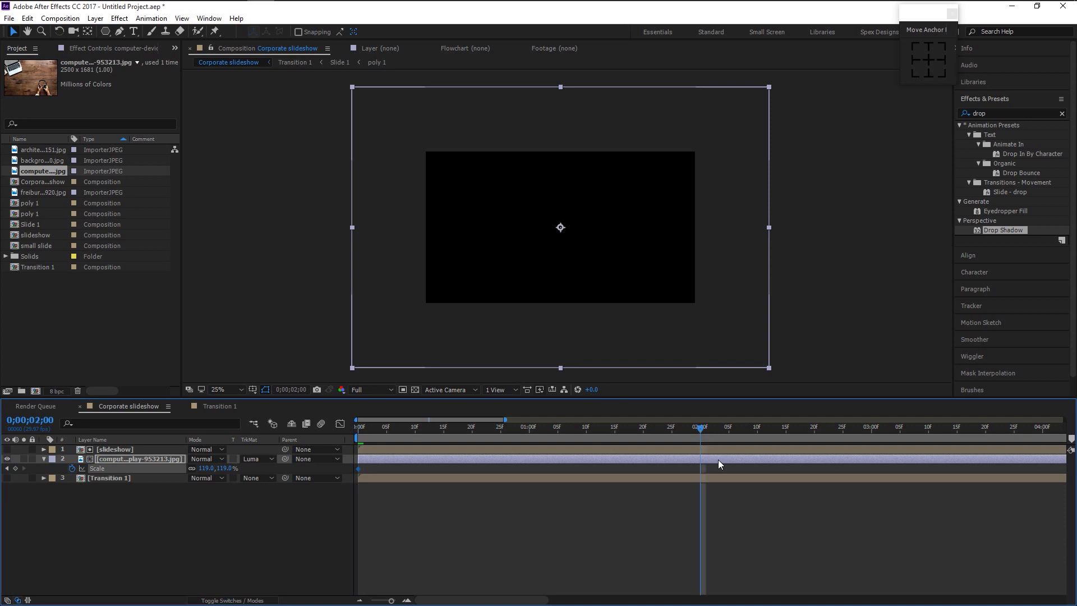
key("space")
key("period")
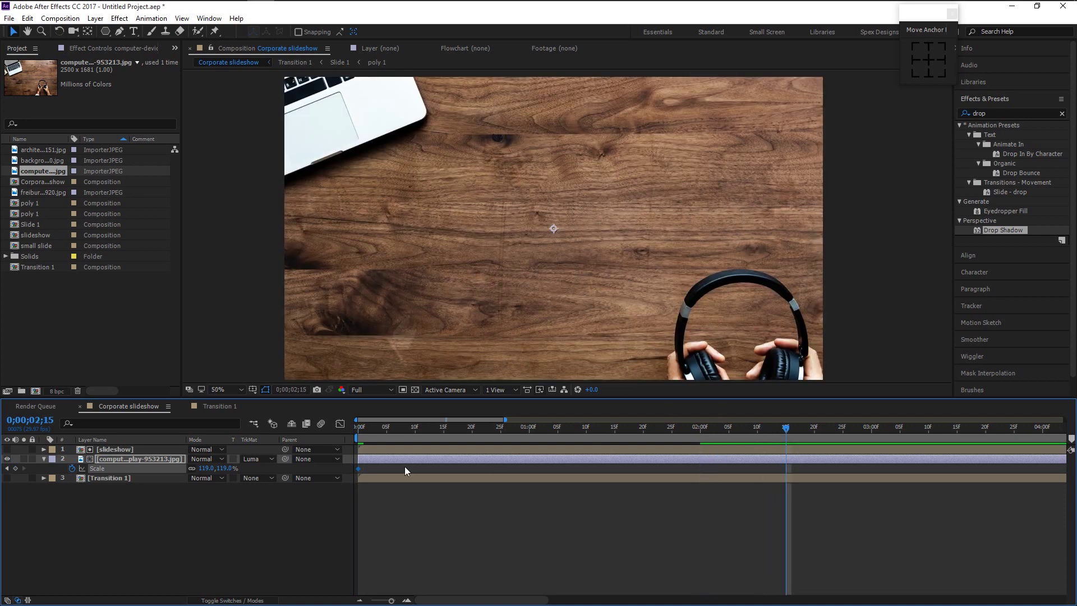
left_click_drag(217, 468, 205, 469)
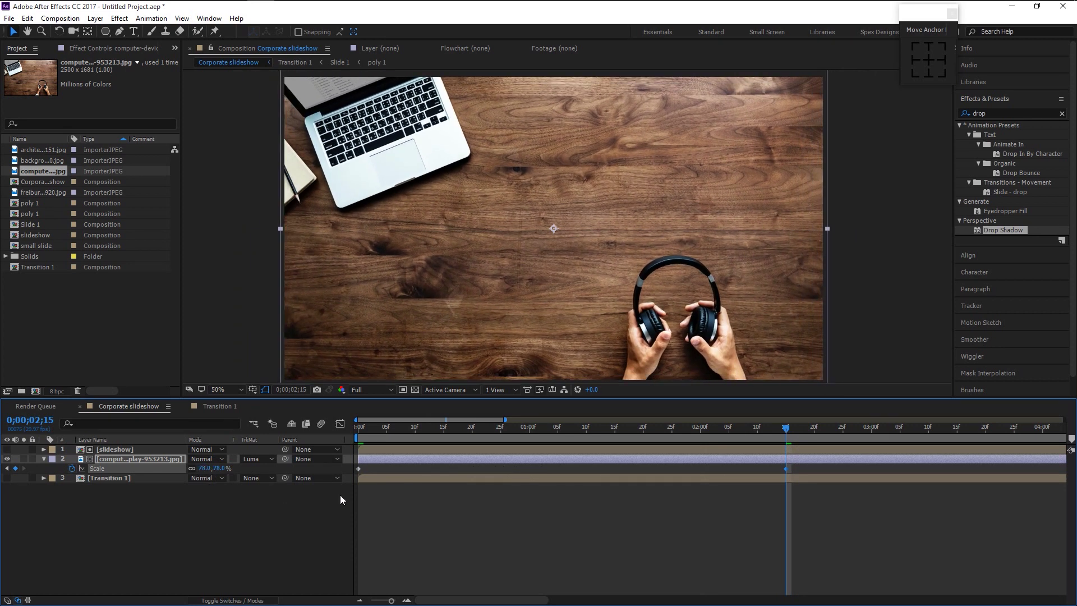
left_click_drag(793, 471, 269, 500)
- Add the expression wiggle (2,4) to the computer display image's position and collapse the layer
key("p")
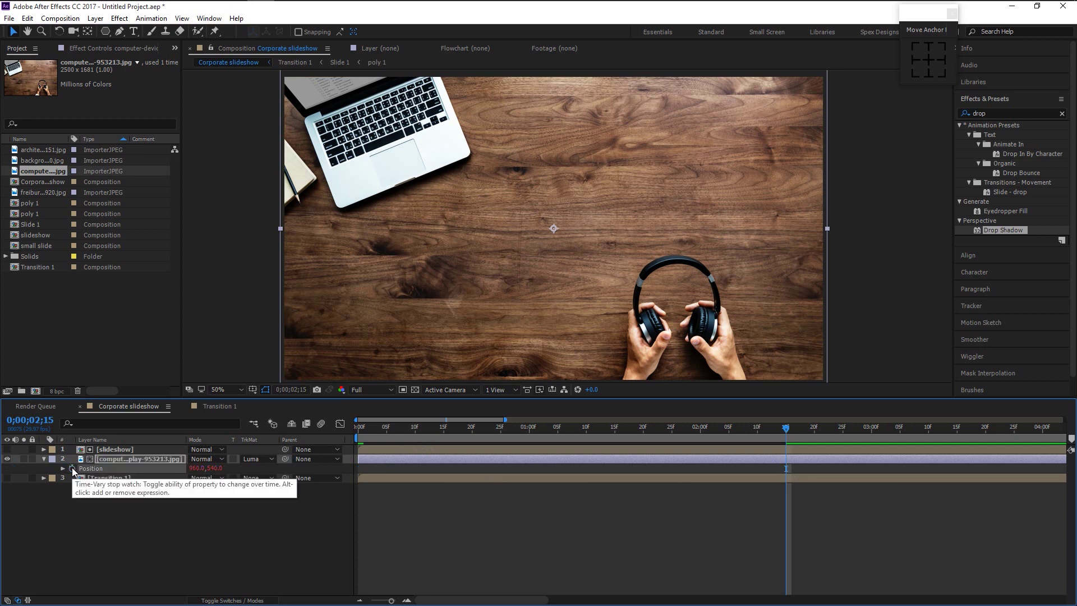
left_click(72, 467, "alt")
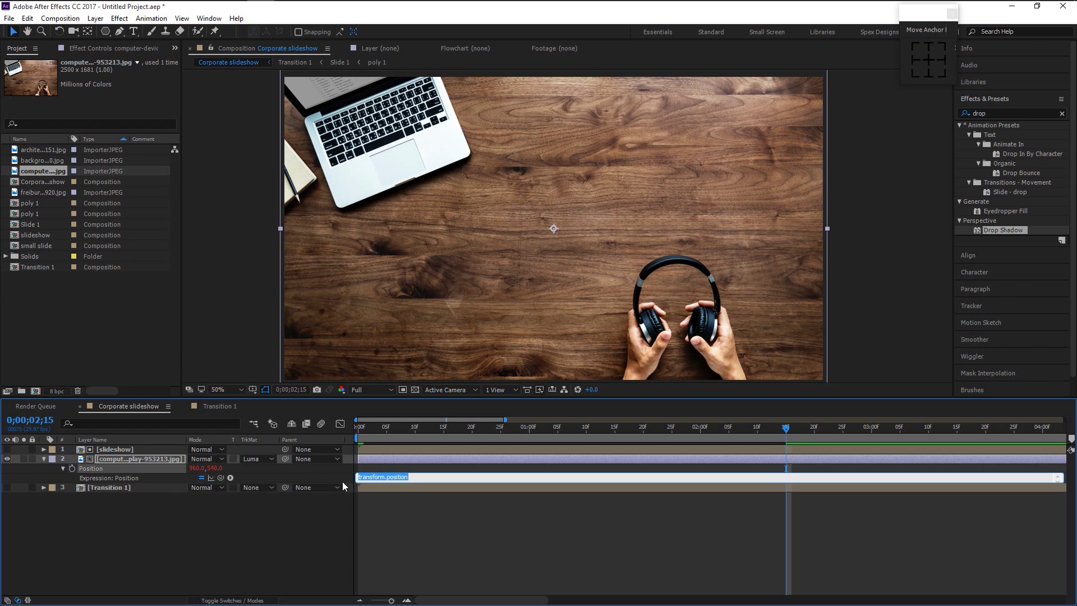
type("wiggle ()")
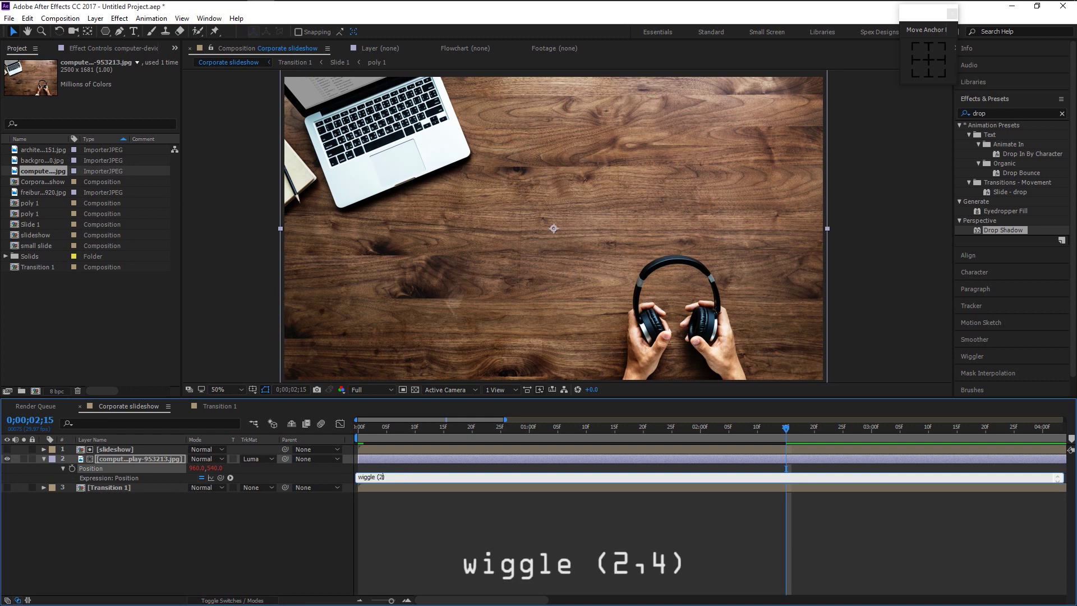
left_click(455, 506)
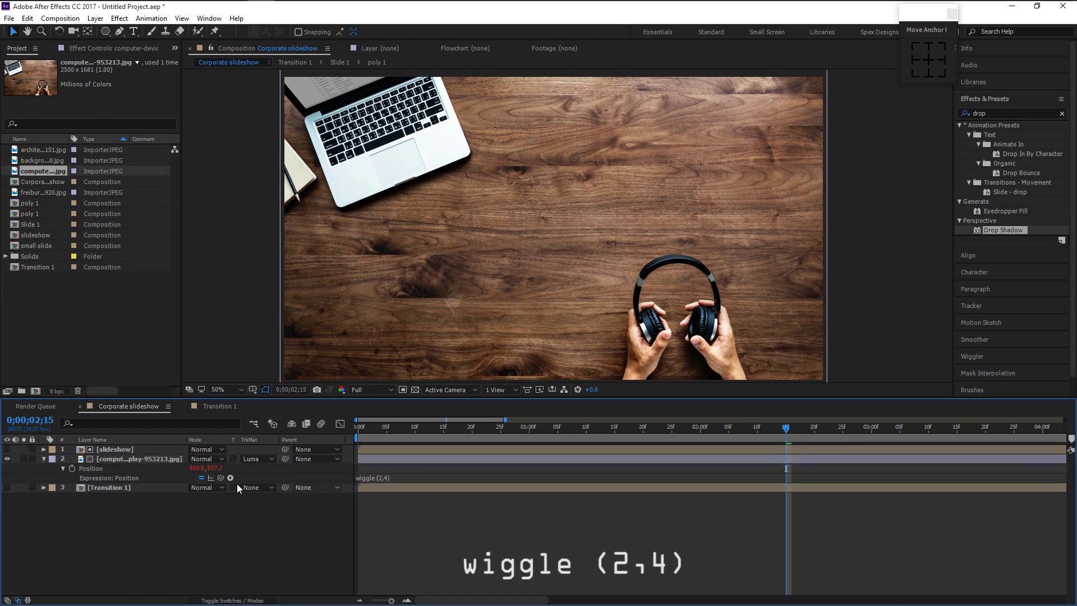
left_click(45, 459)
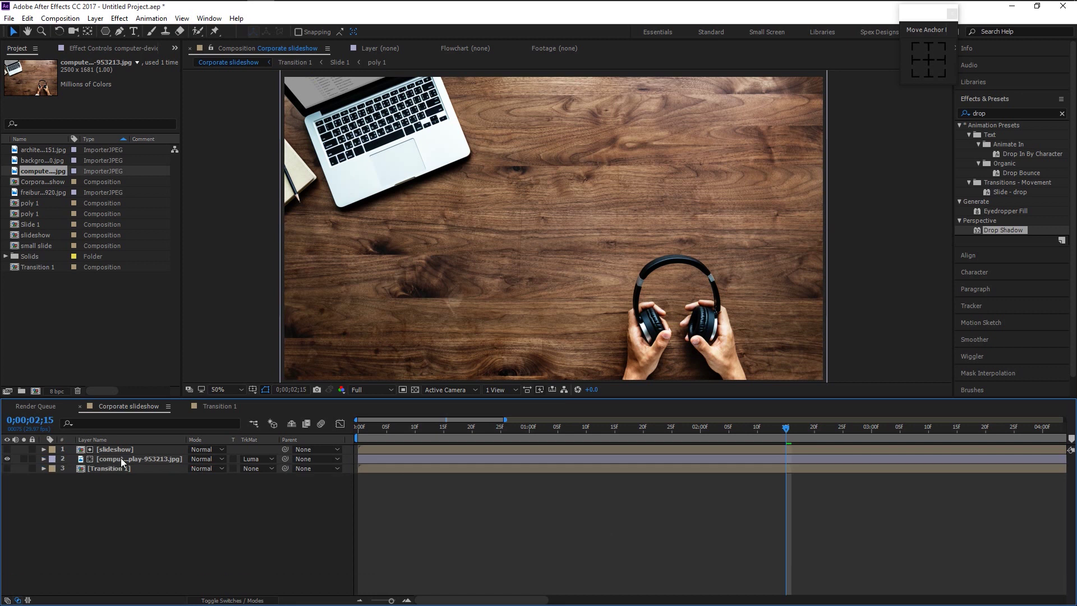
- Pre-compose the slideshow matte and the computer display image into a new composition named Transition 2
left_click(123, 459)
left_click(153, 449, "shift")
right_click(153, 449)
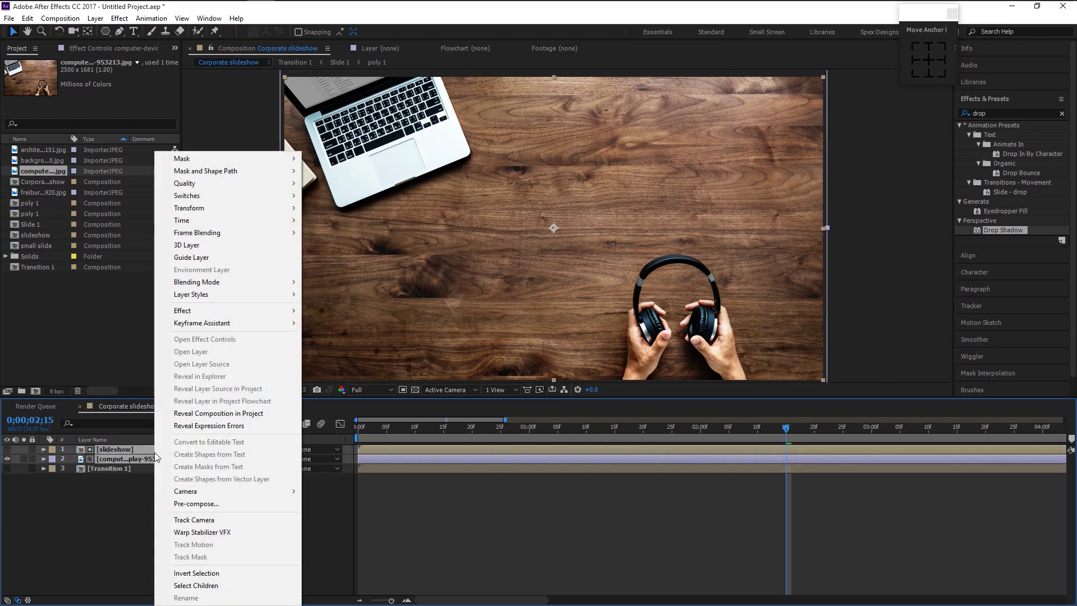
left_click(212, 503)
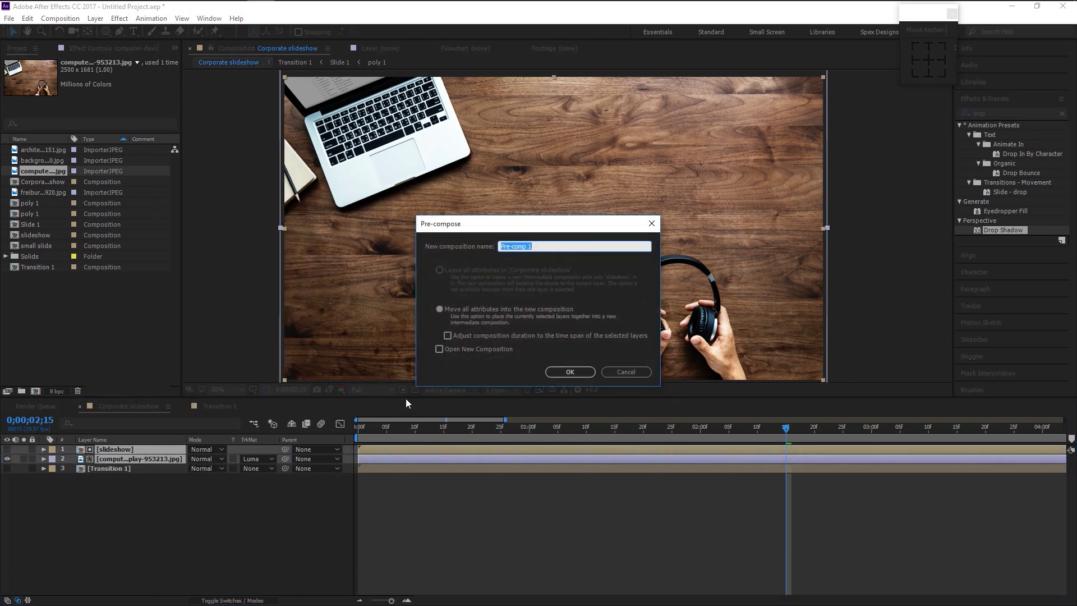
type("Transition 2")
key("Return")
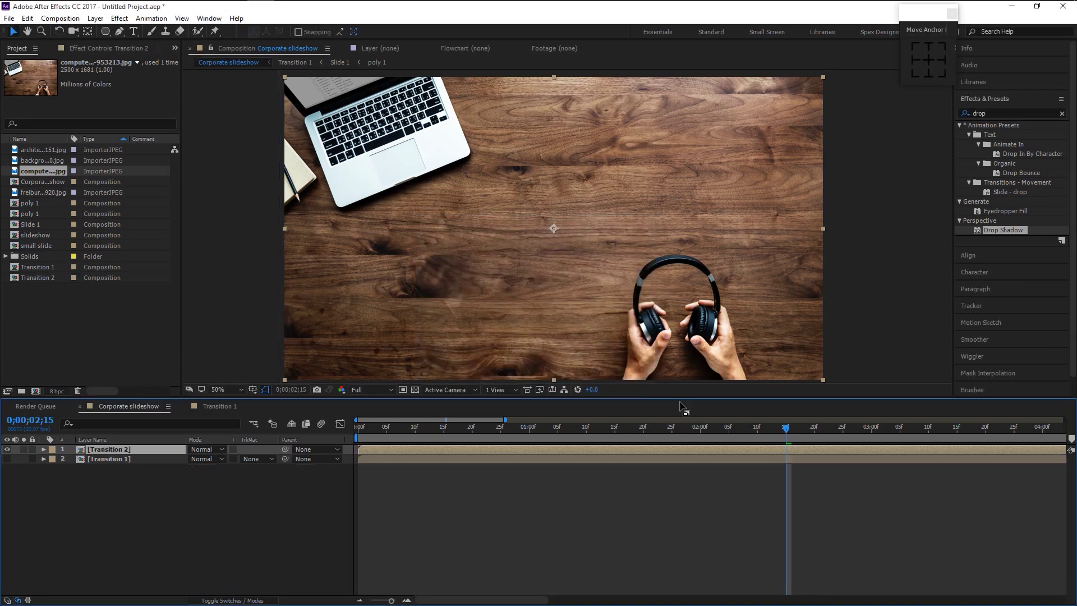
- Open the Transition 2 composition, add the small slide composition as its uppermost layer, and preview the animation from the start
double_click(140, 451)
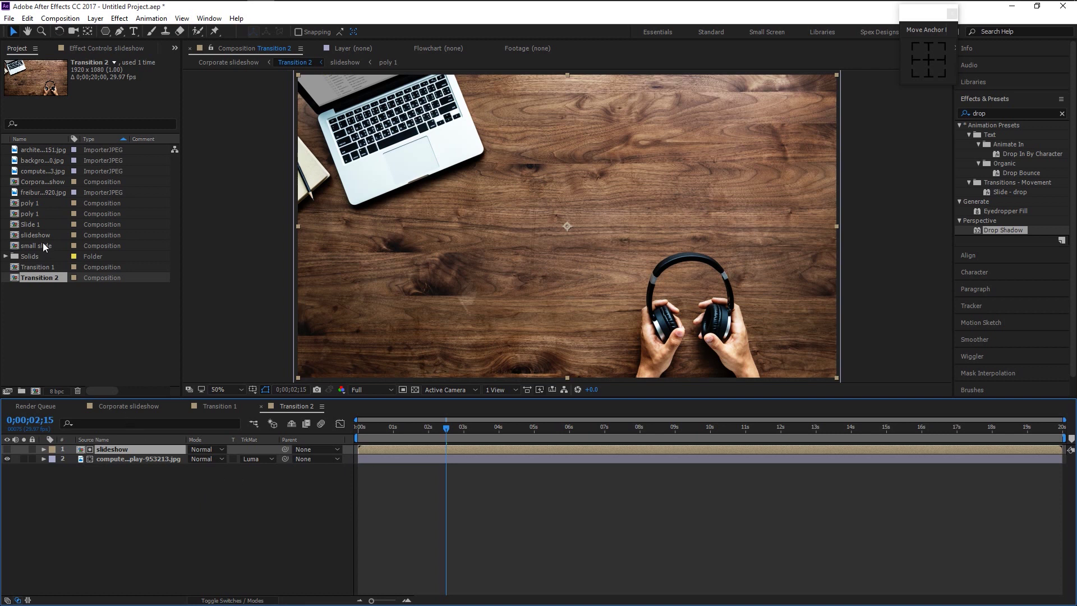
left_click_drag(39, 243, 118, 447)
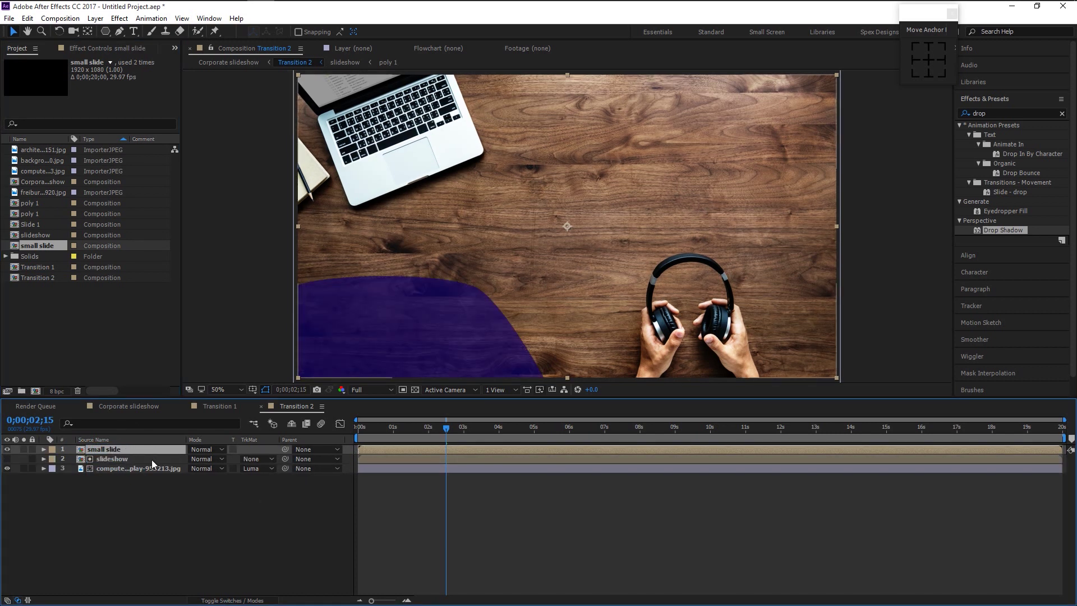
key("Home")
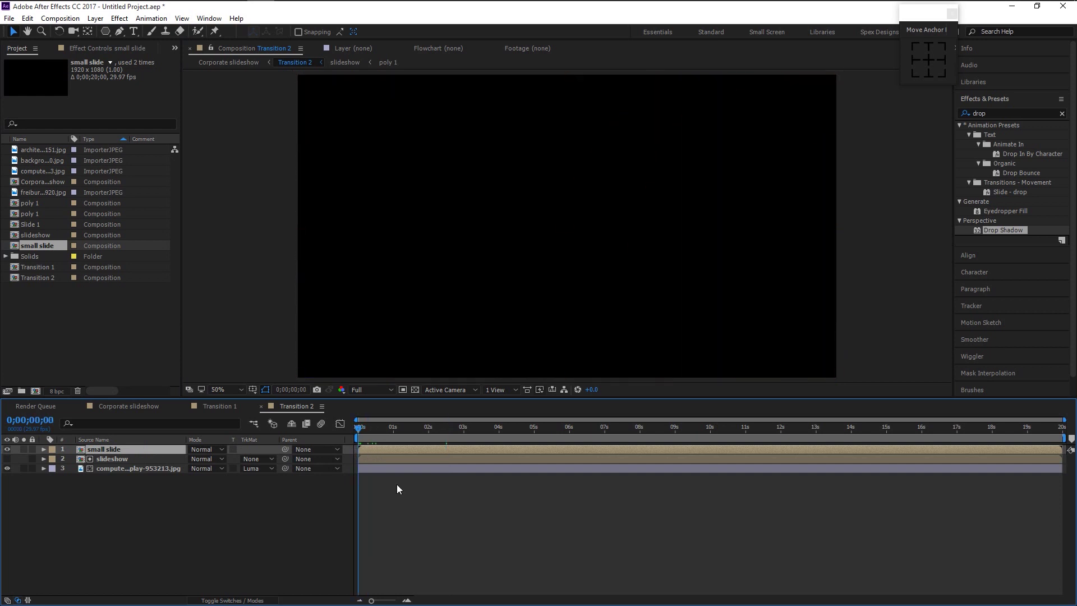
key("space")
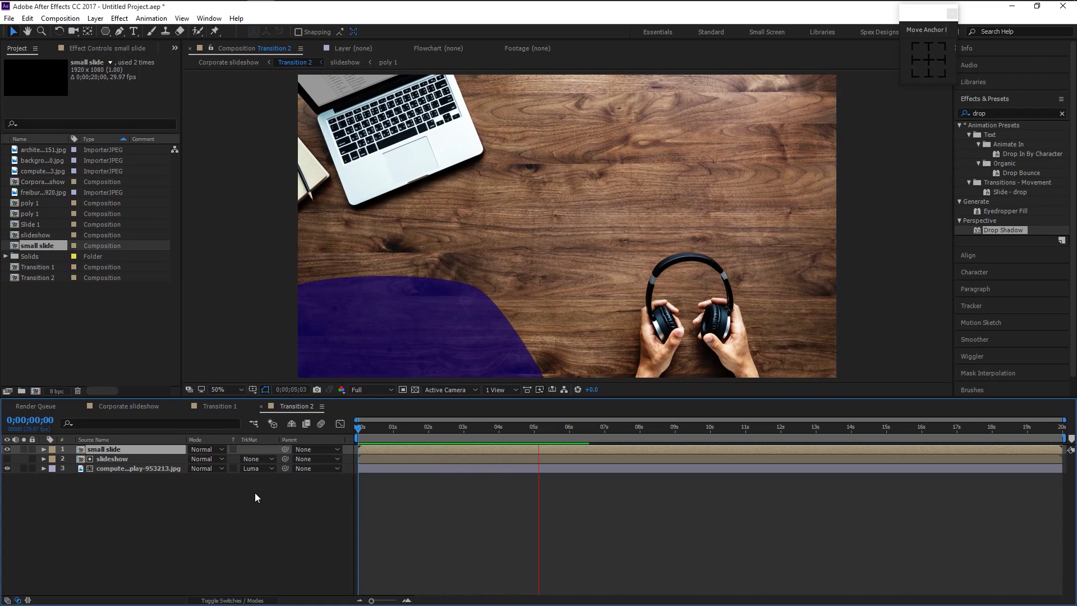
key("space")
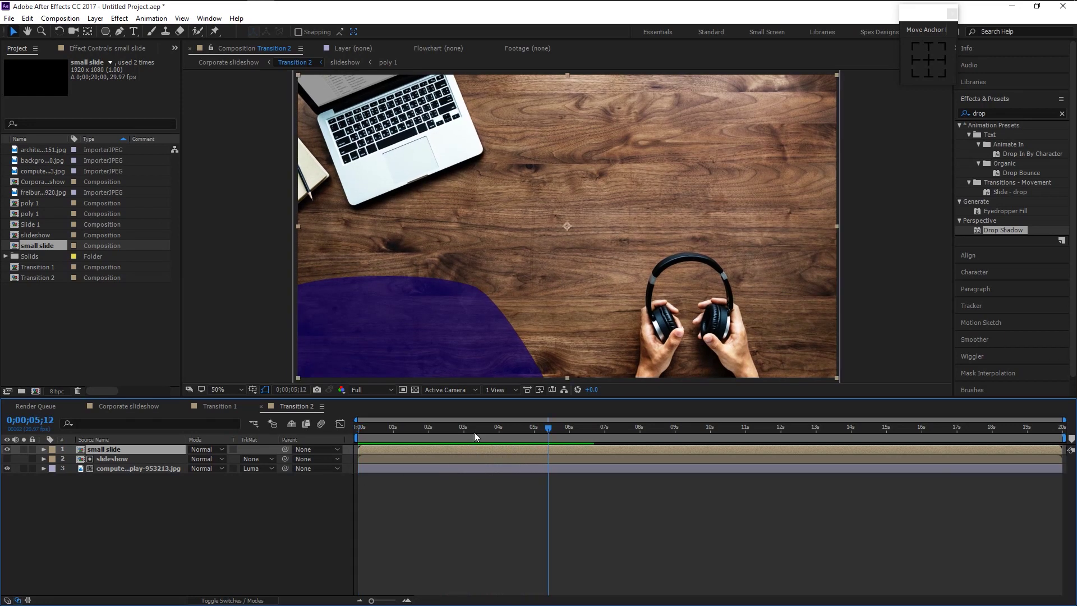
- Rotate the small slide layer by 180° so its purple shape occupies the opposite corner of the frame
mouse_move(465, 429)
left_mouse_down()
mouse_move(421, 440)
mouse_move(460, 438)
mouse_move(446, 441)
left_mouse_up()
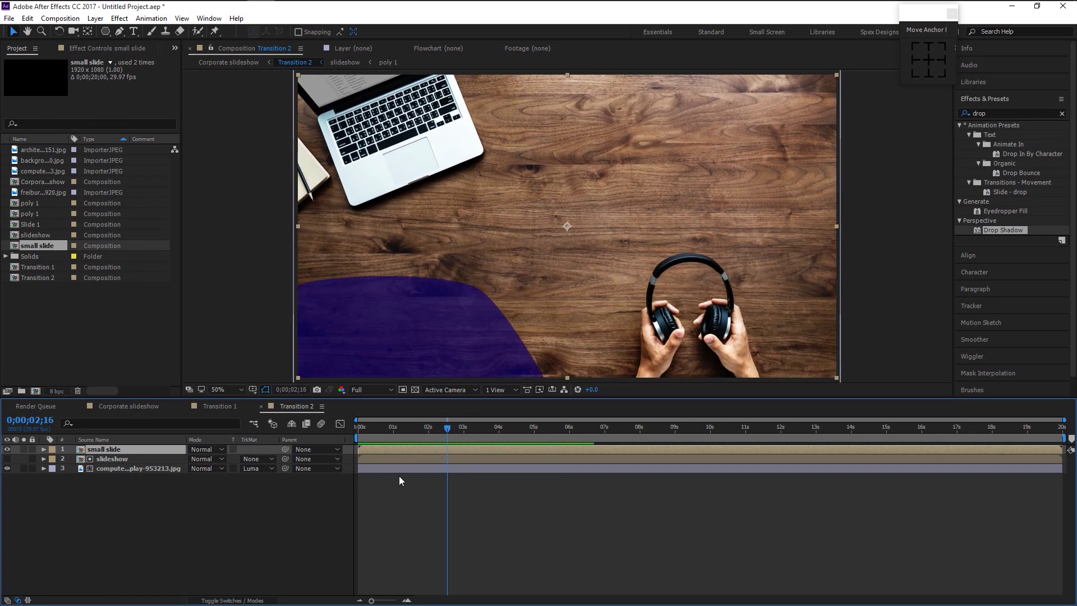
left_click(258, 519)
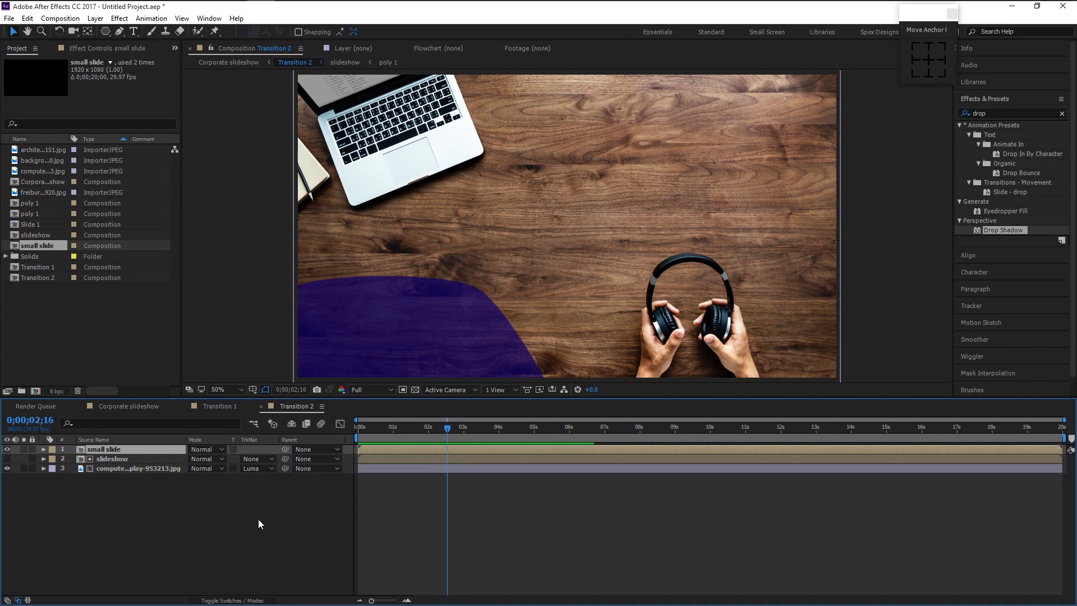
left_click(125, 449)
key("p")
key("r")
left_click(209, 458)
key("Return")
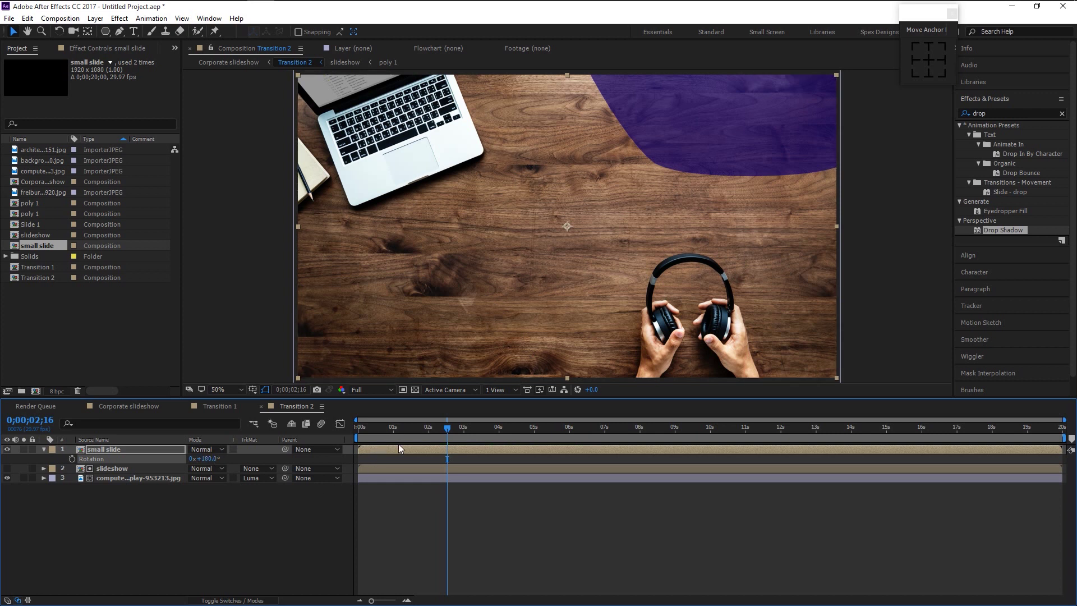
- At 0;00;02;15, add the text "easy to" on the upper part of the purple shape and center its anchor point
left_click_drag(405, 432, 445, 444)
left_click(445, 505)
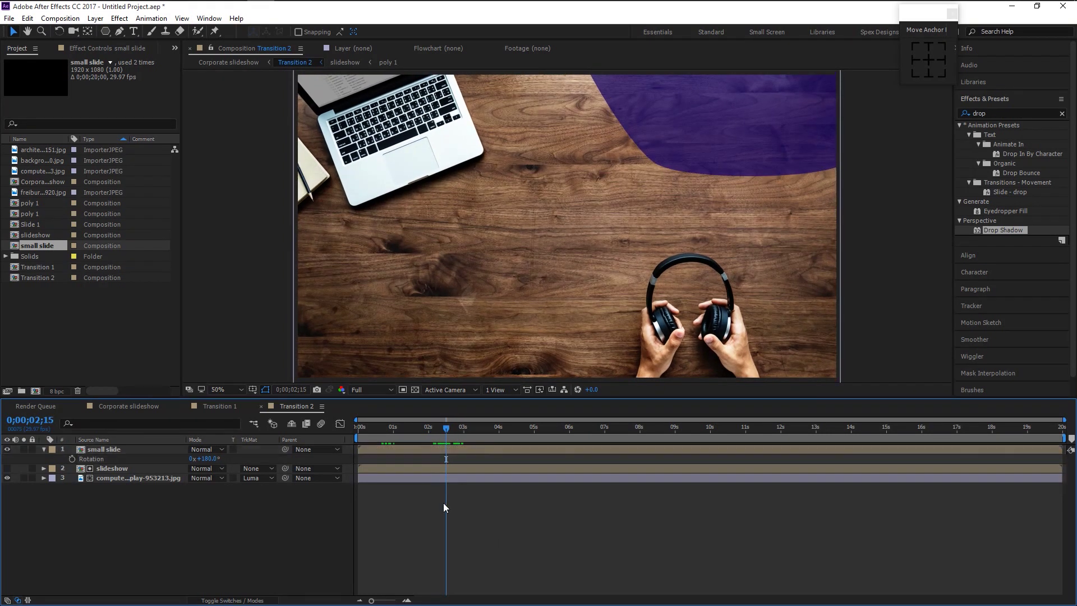
left_click(135, 34)
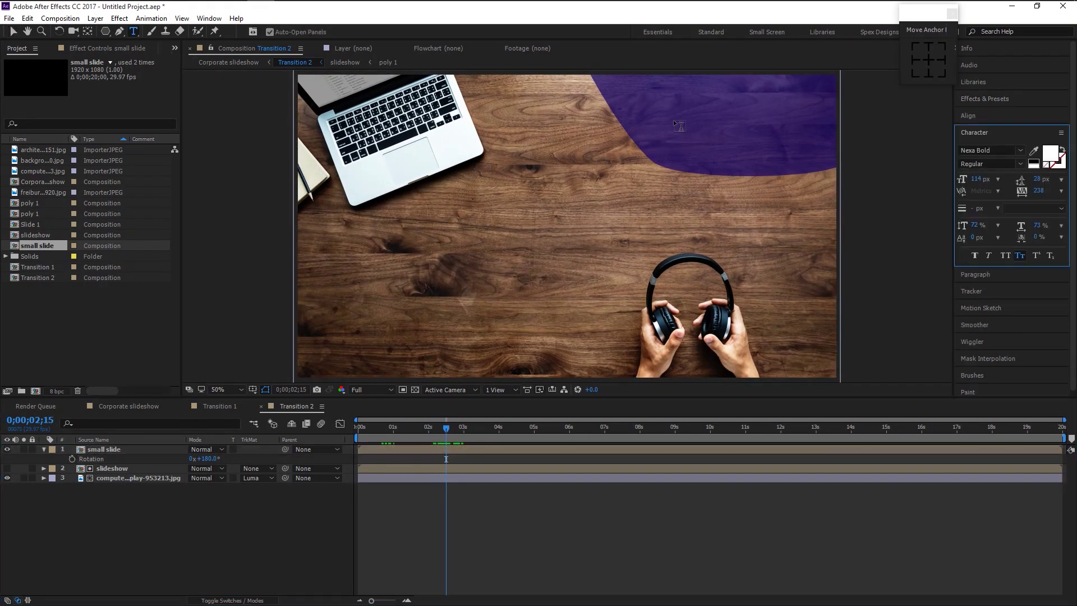
left_click(663, 99)
type("ea")
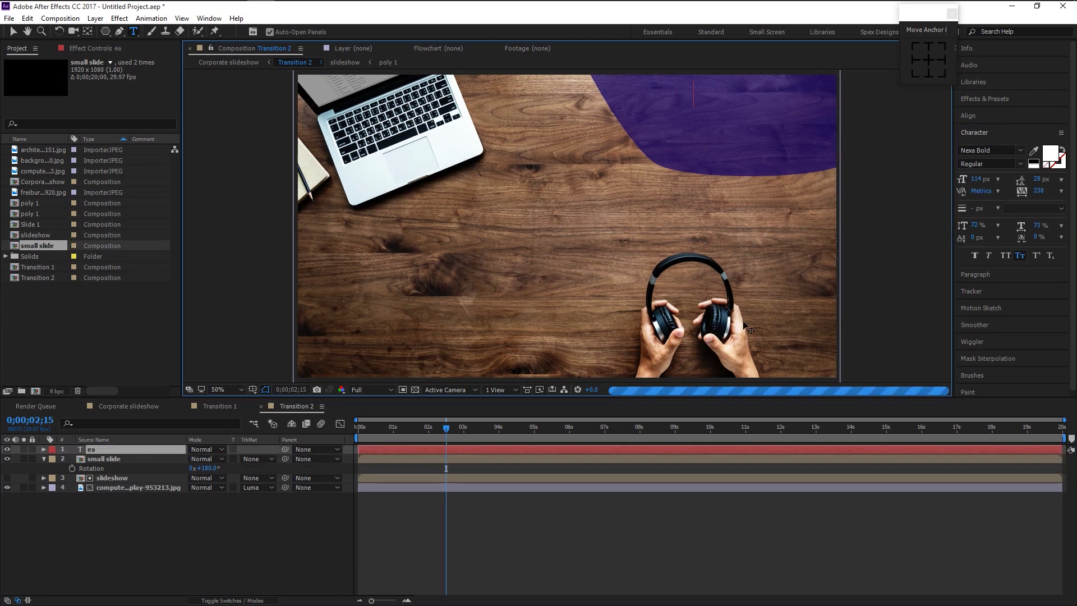
type("sy to")
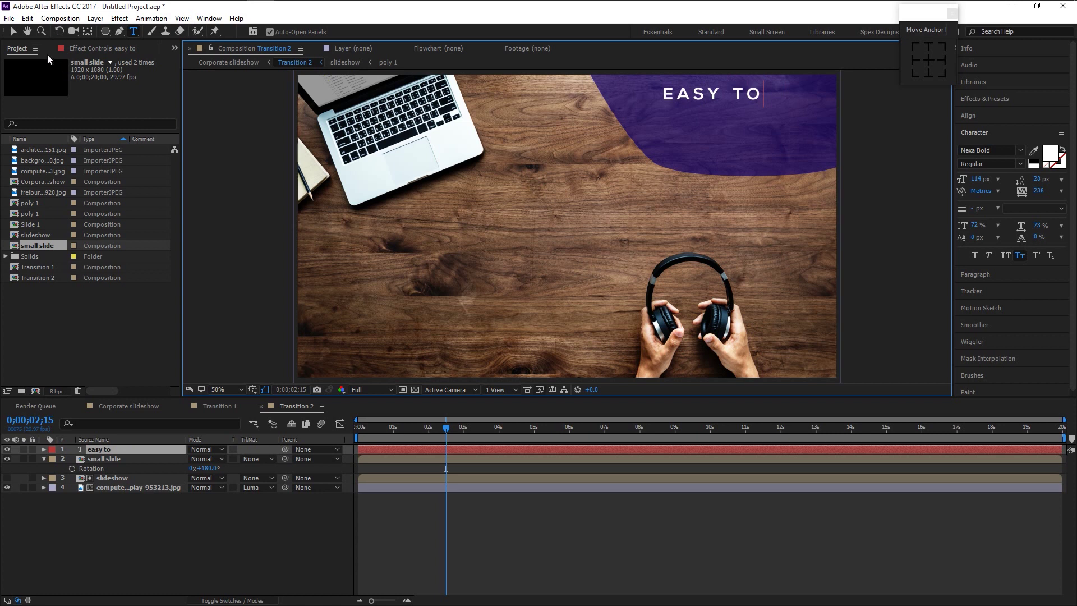
left_click(13, 31)
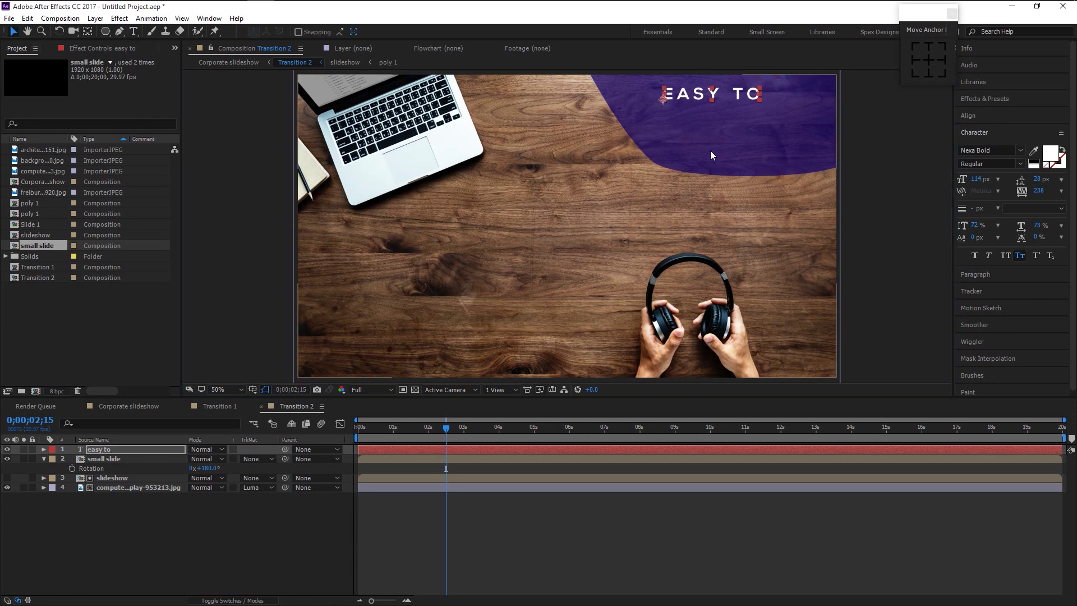
key("ctrl+alt+Home")
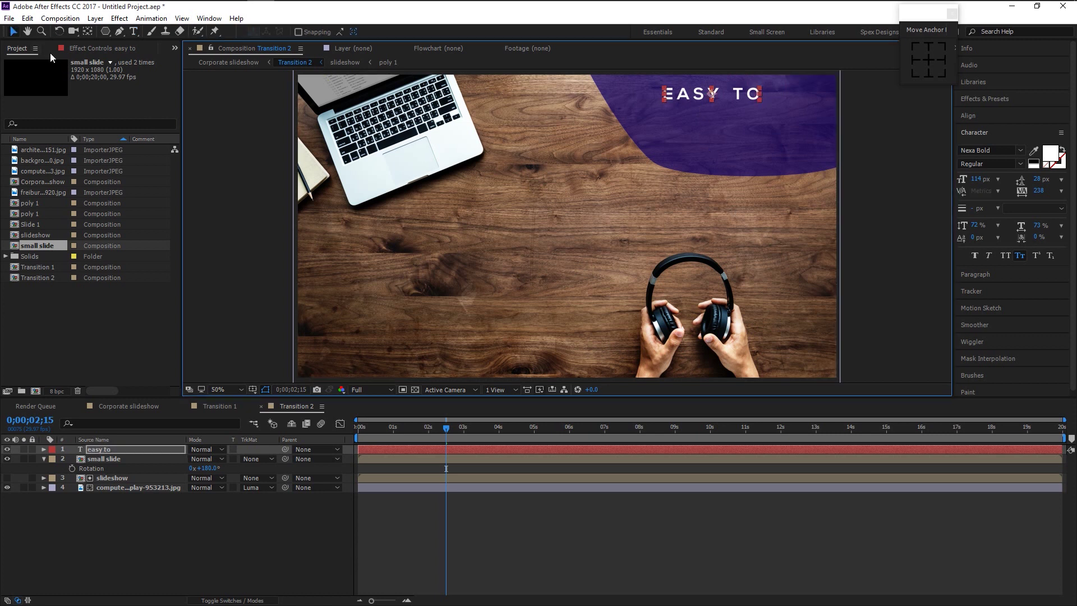
- Add a separate text layer reading "Customize" below the "easy to" line on the purple shape
left_click(134, 31)
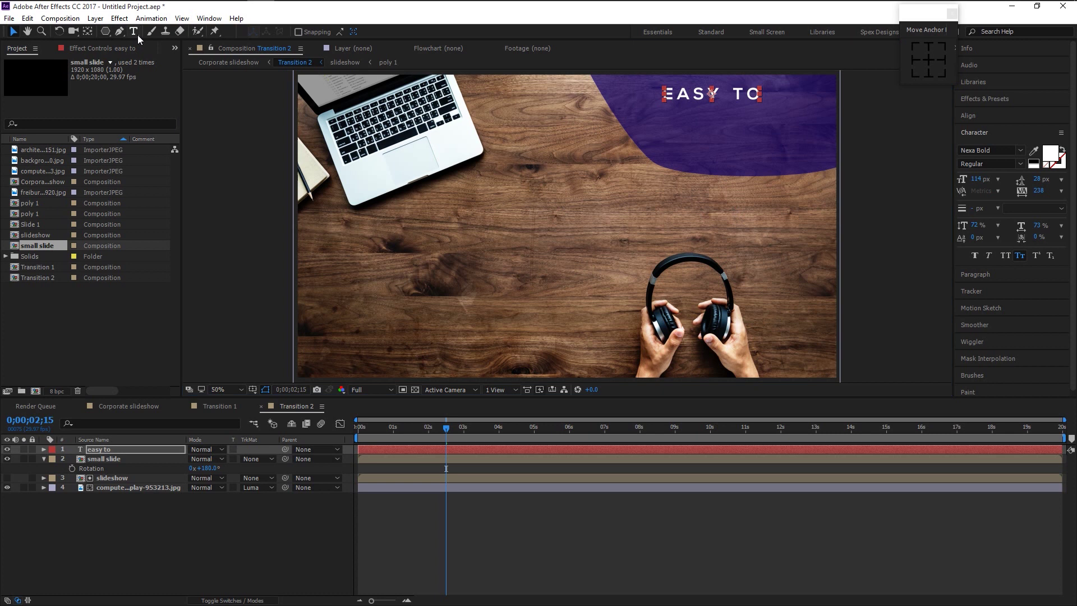
left_click(696, 141)
type("C")
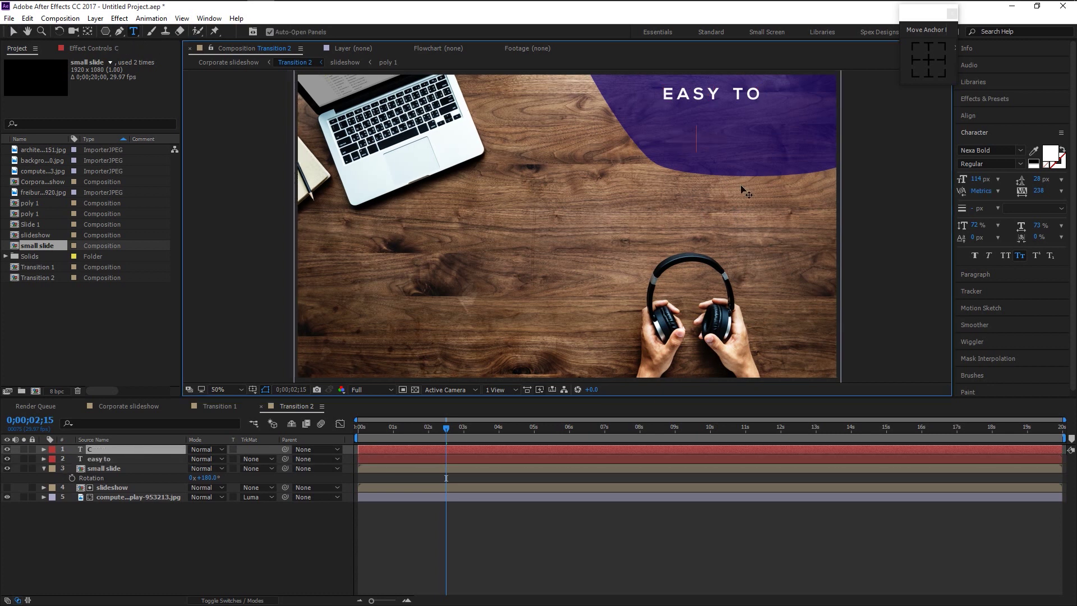
type("ustomize")
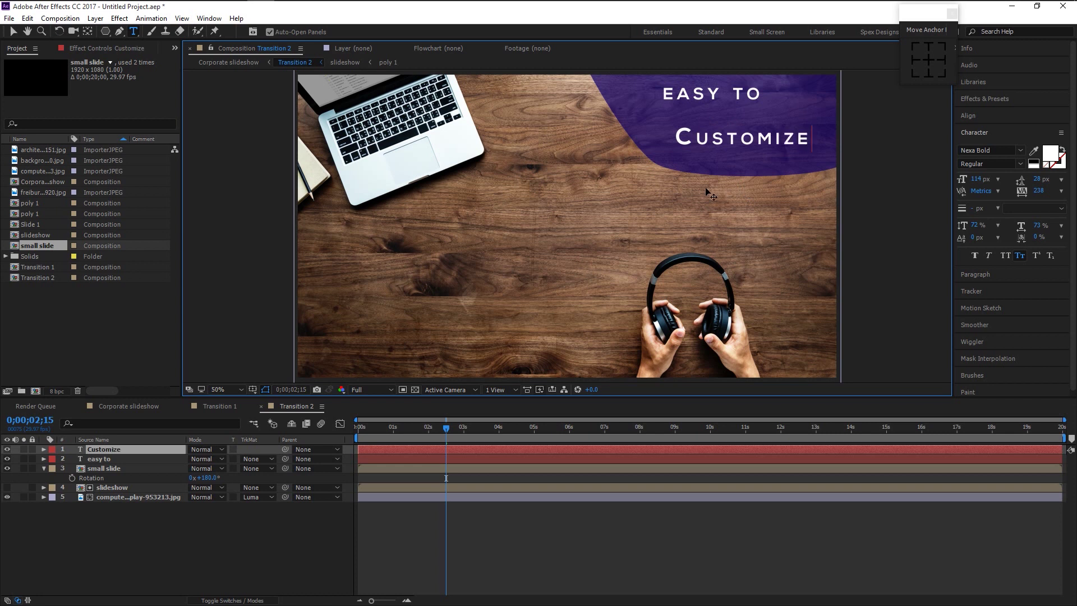
- Place "easy to" at about 1380.6, 97.6 and "Customize" at about 1615.8, 217.2, and reveal both layers' position properties
left_click(13, 31)
left_click_drag(777, 139, 786, 139)
left_click_drag(733, 104, 707, 113)
left_click(378, 448, "shift")
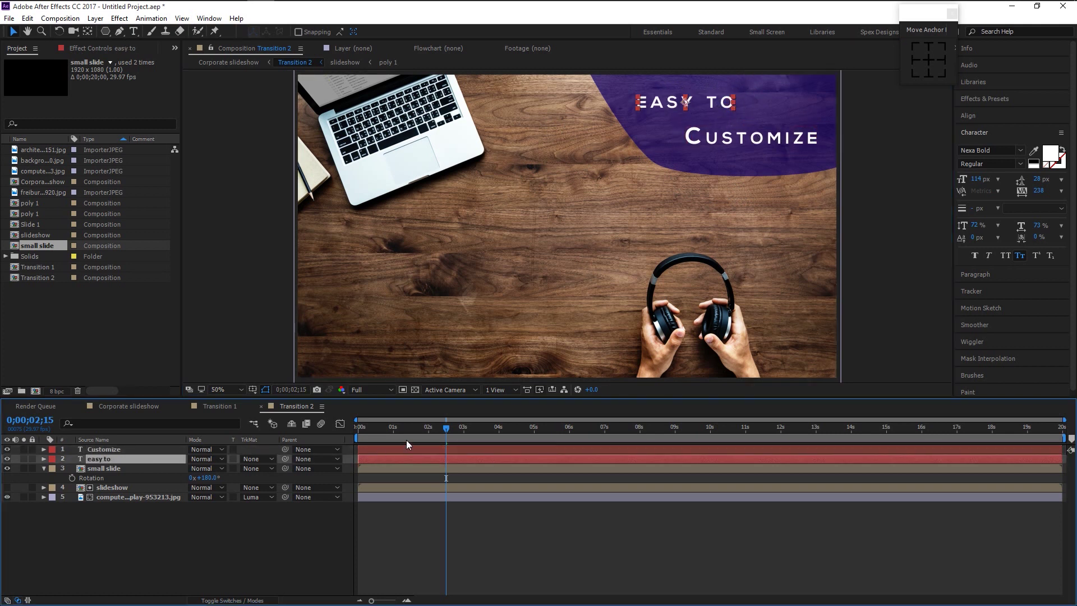
key("p")
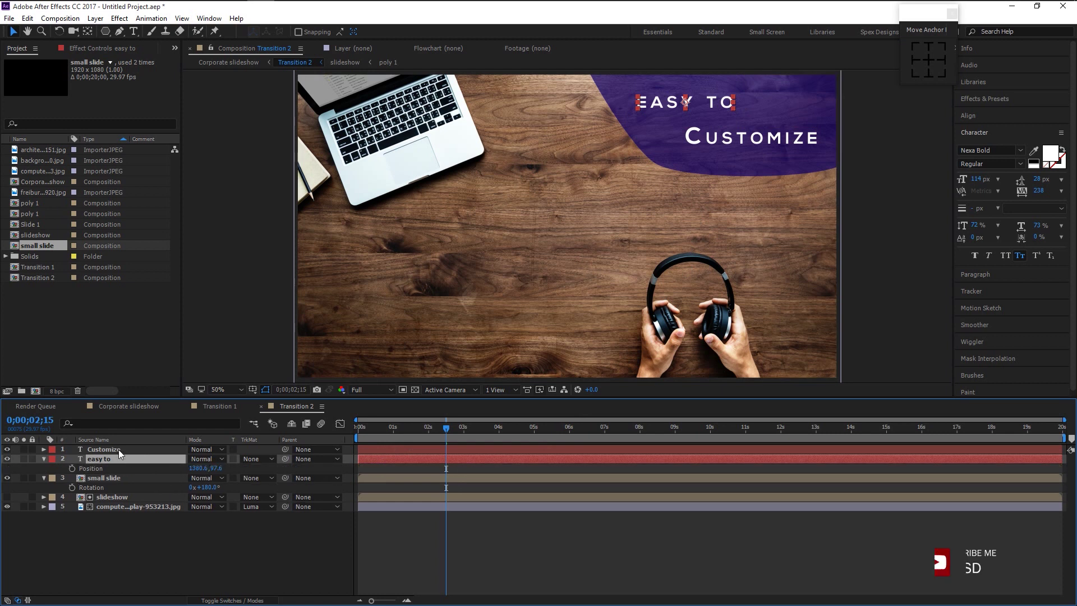
left_click(119, 449)
key("p")
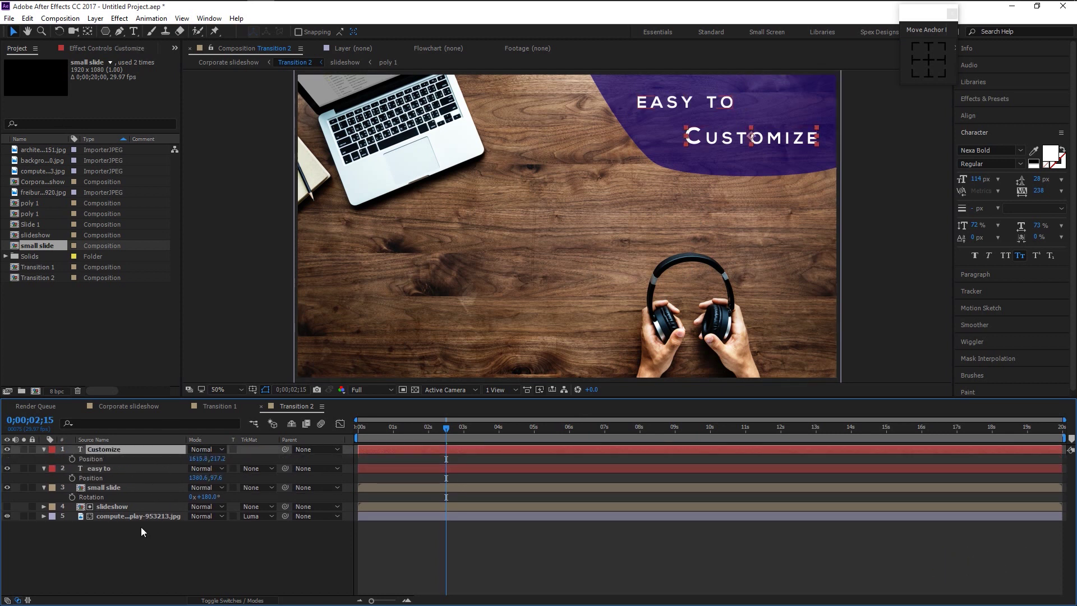
- Draw a white rectangle covering the "easy to" text on a new shape layer and center its anchor point
left_click(146, 556)
left_click(105, 32)
left_click(131, 33)
mouse_move(626, 92)
left_mouse_down()
mouse_move(630, 105)
mouse_move(740, 111)
left_mouse_up()
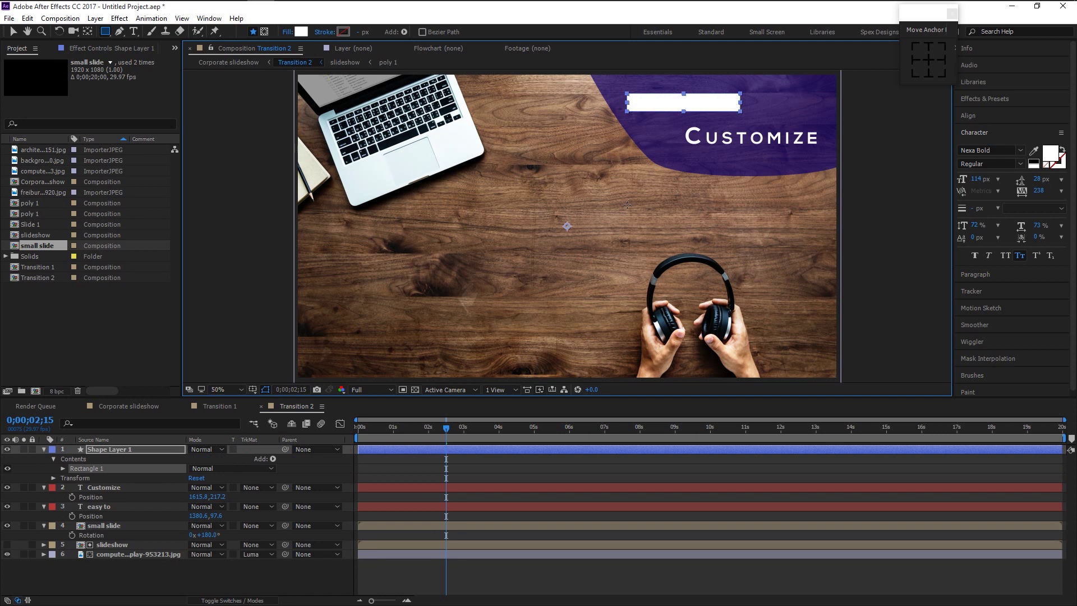
key("ctrl+alt+Home")
key("v")
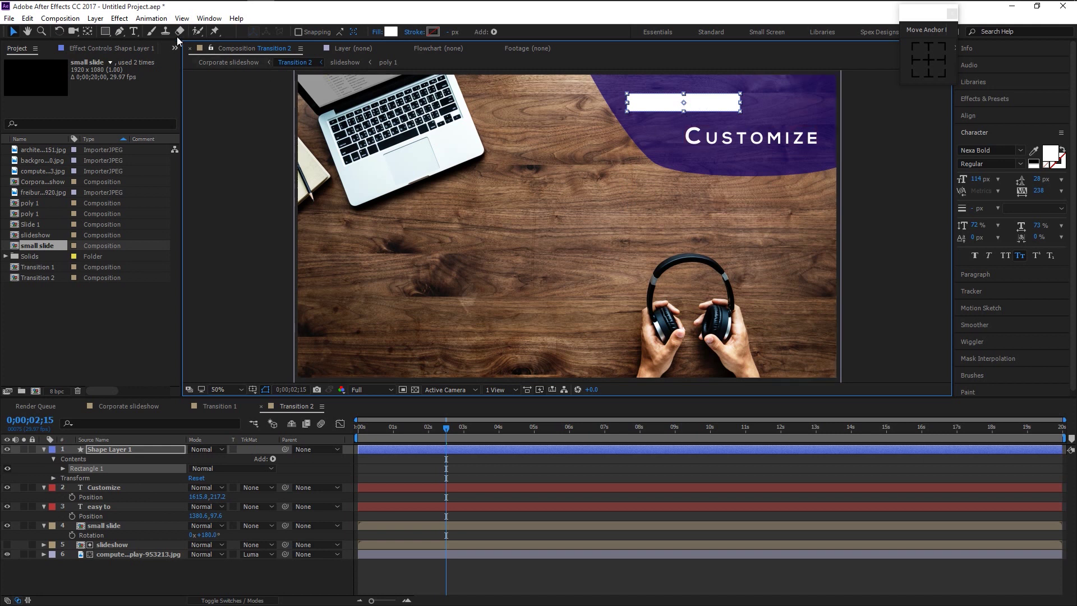
- Draw a second white rectangle over the "Customize" text on its own shape layer and center its anchor point
left_click(104, 32)
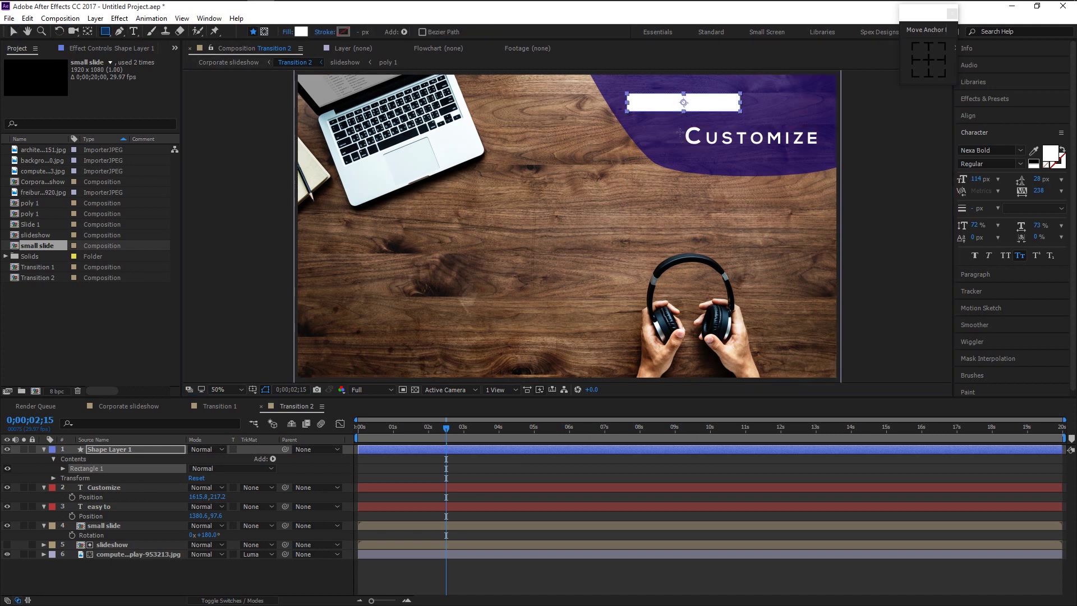
left_click(320, 577)
left_click_drag(681, 120, 820, 150)
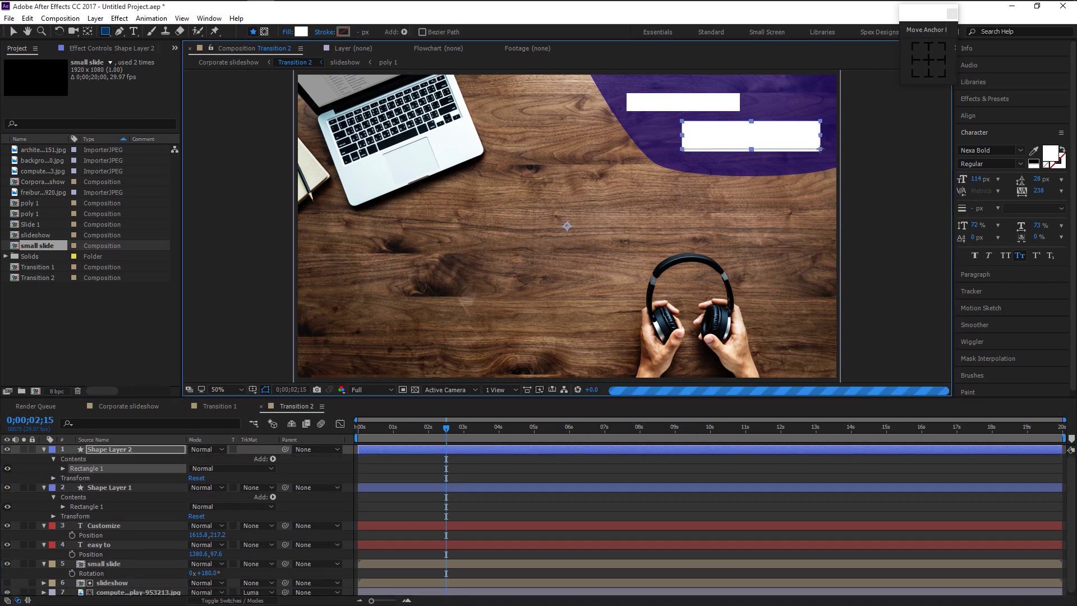
key("ctrl+alt+Home")
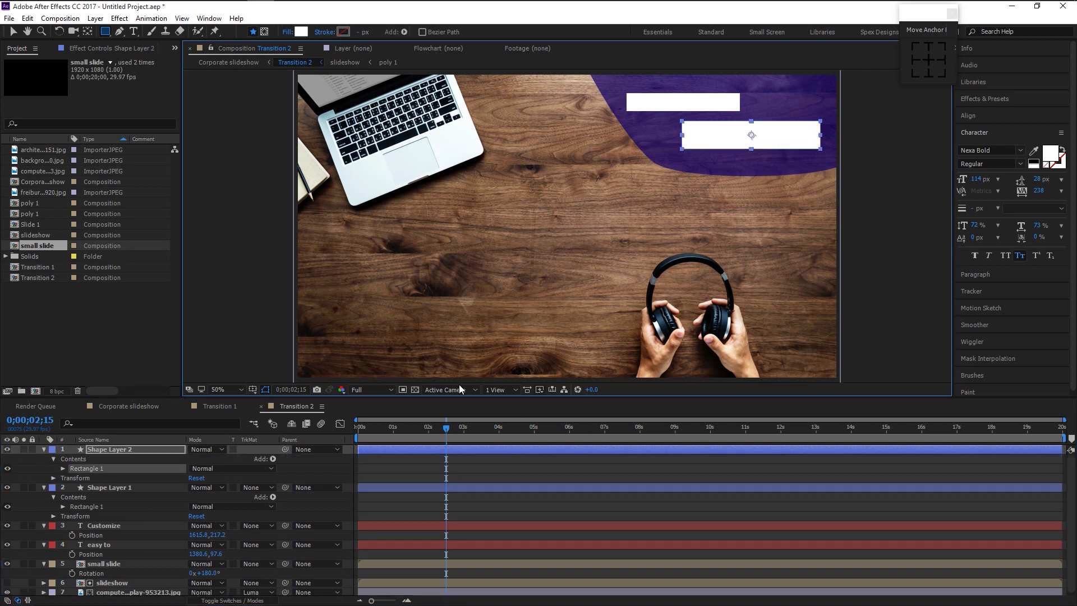
- Collapse both shape layers and rename the one covering the "easy to" text as "easy to matte"
left_click(43, 488)
key("F2")
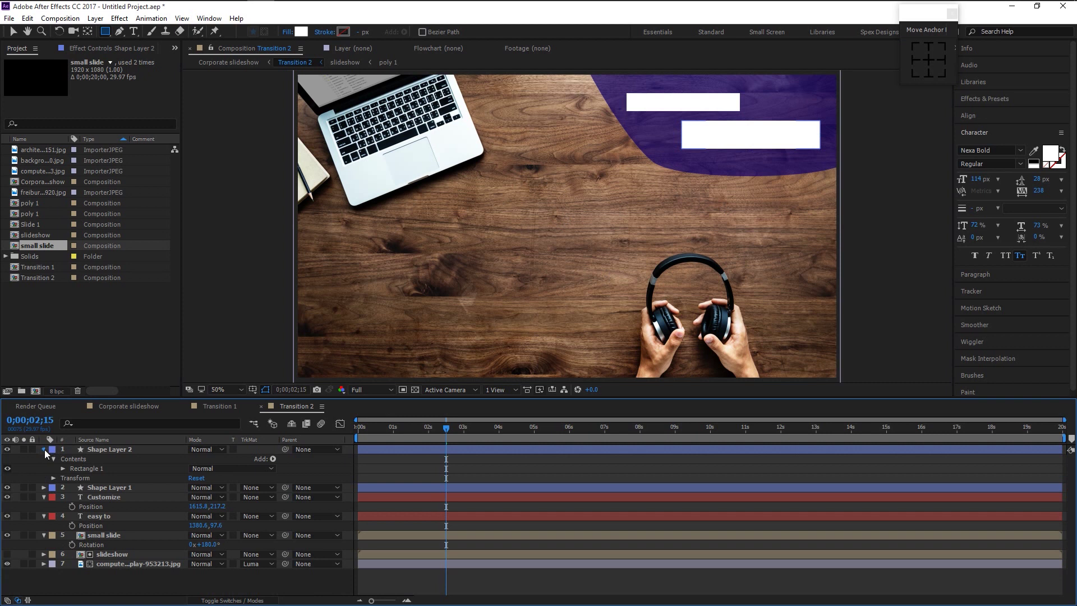
left_click(43, 450)
left_click(95, 452)
left_click(111, 460)
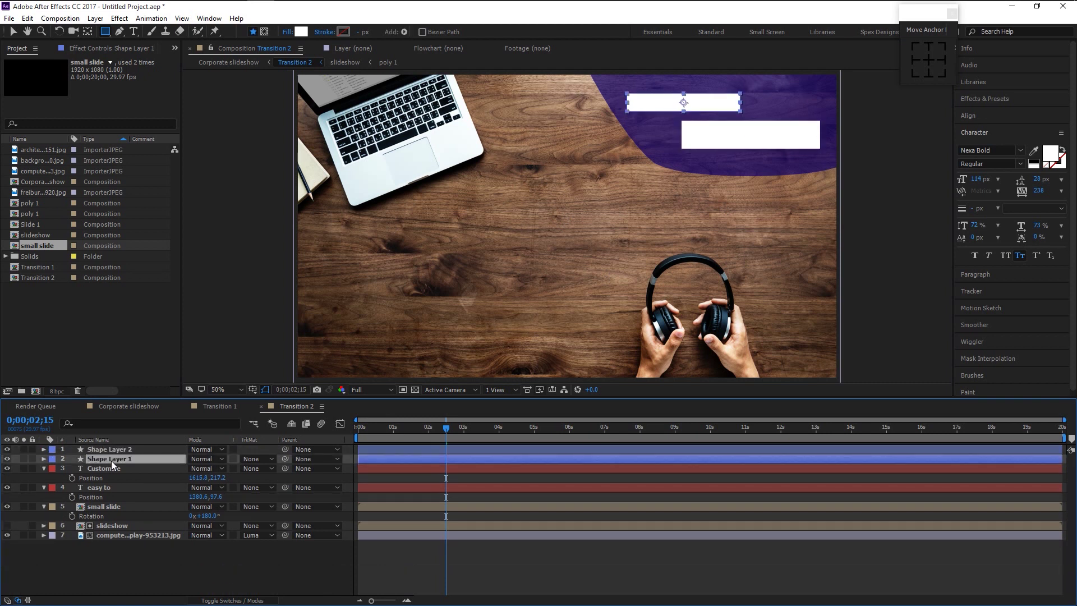
left_click(7, 458)
left_click(7, 459)
key("Return")
type("eas")
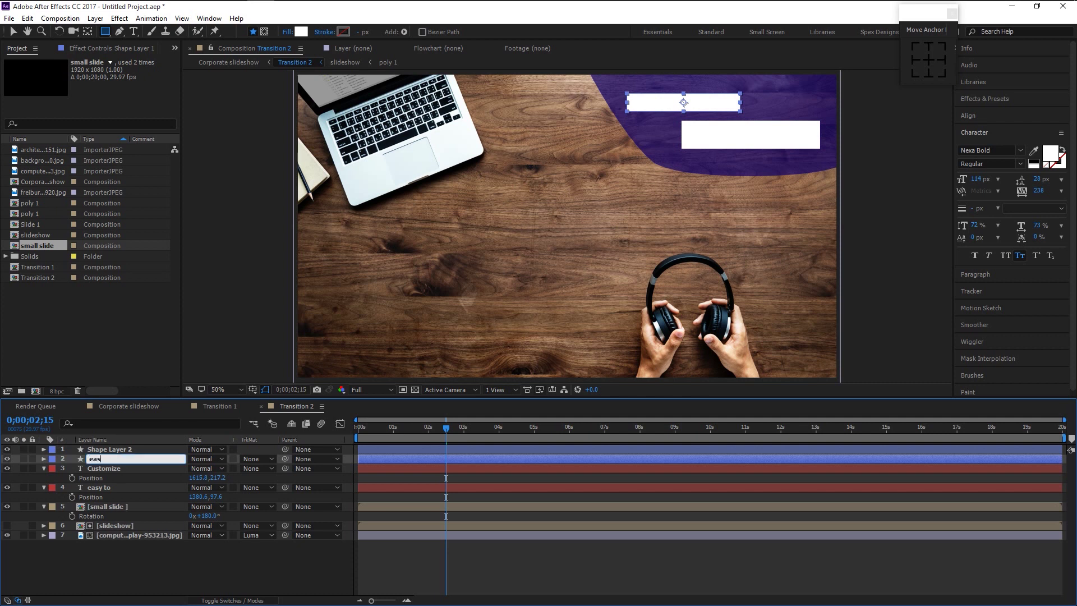
type("y to matte")
key("Return")
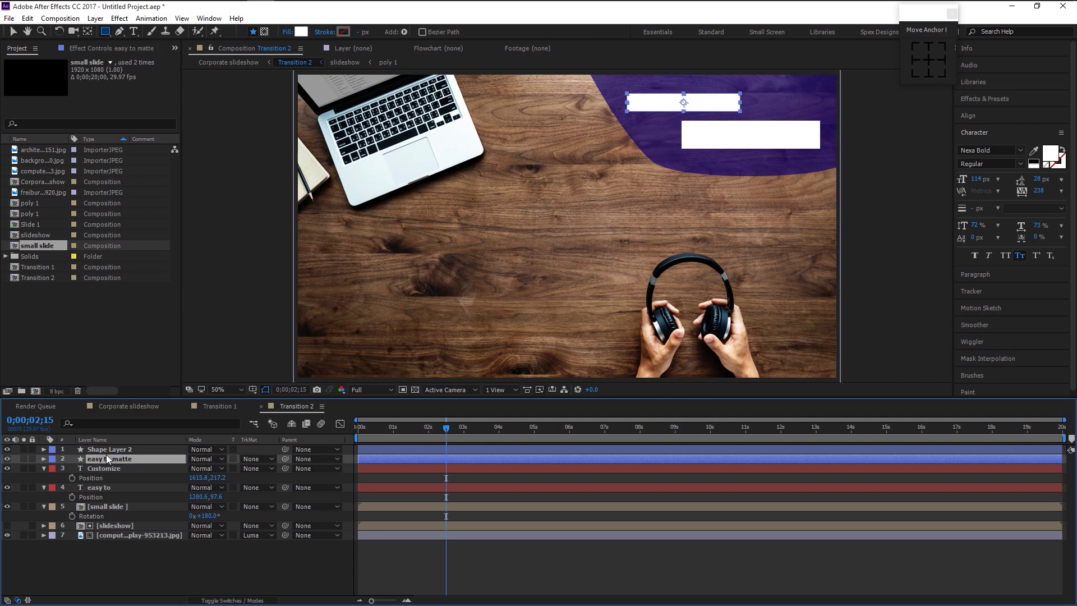
- Rename the remaining shape layer "customize matte" and move "easy to matte" directly above the "easy to" text layer
left_click(102, 449)
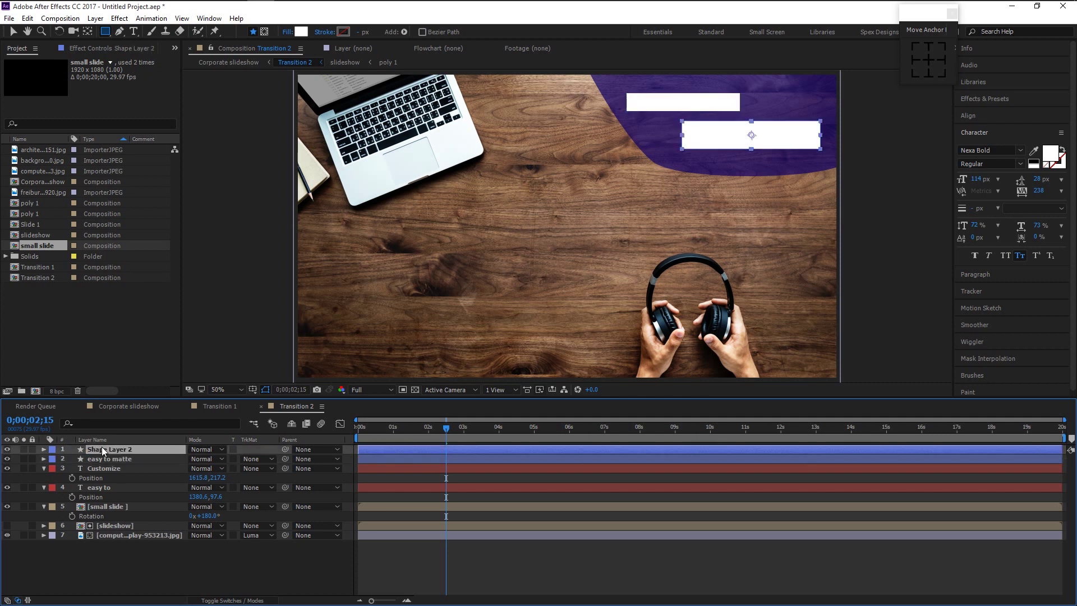
left_click(6, 449)
left_click(7, 448)
key("Return")
type("customize matte")
key("Return")
left_click_drag(111, 452, 117, 479)
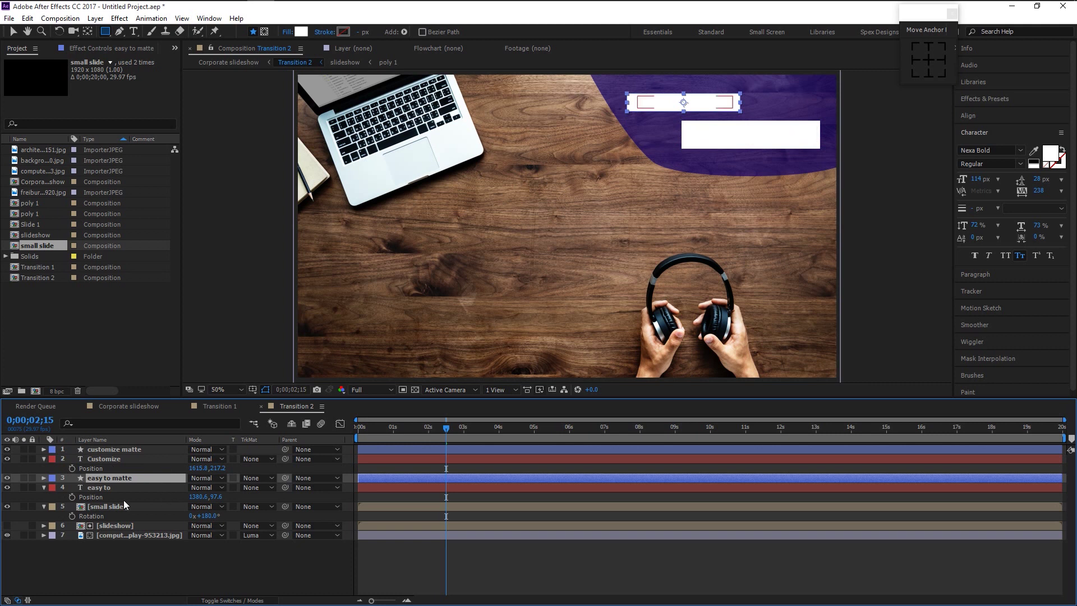
- Keyframe the position of both text layers at 0;00;02;15 and raise "Customize" above its matte to a Y position of 118.2
left_click(73, 497)
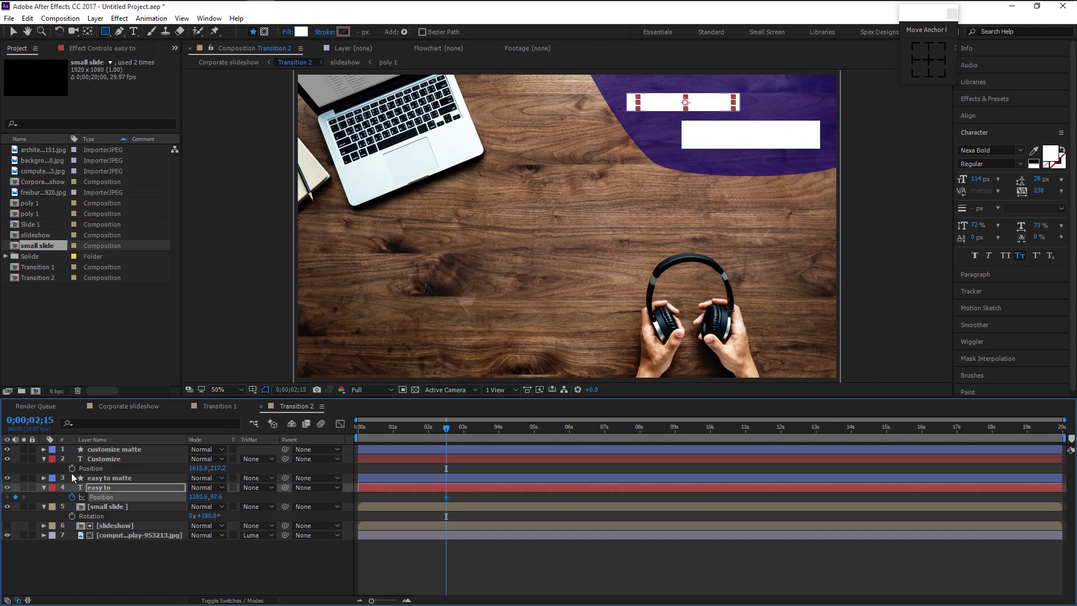
left_click(71, 468)
left_click(407, 600)
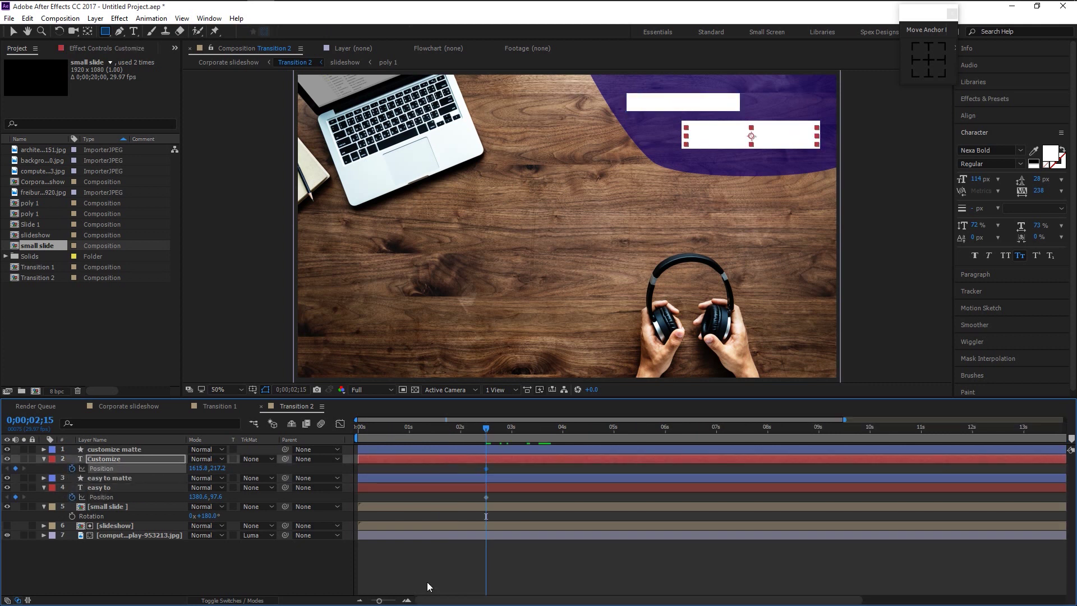
left_click(365, 601)
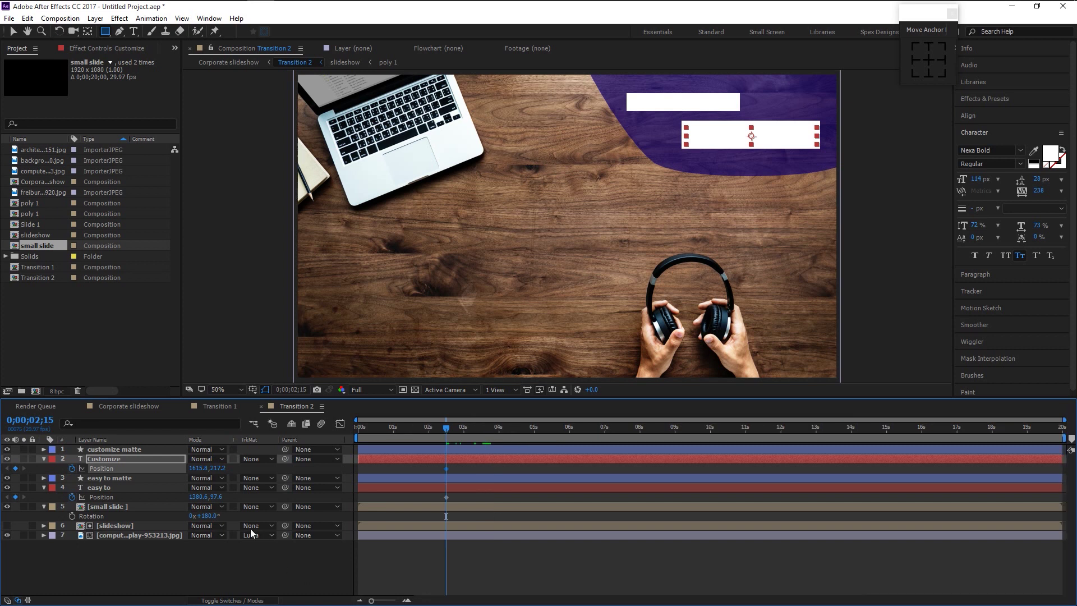
left_click_drag(216, 468, 146, 483)
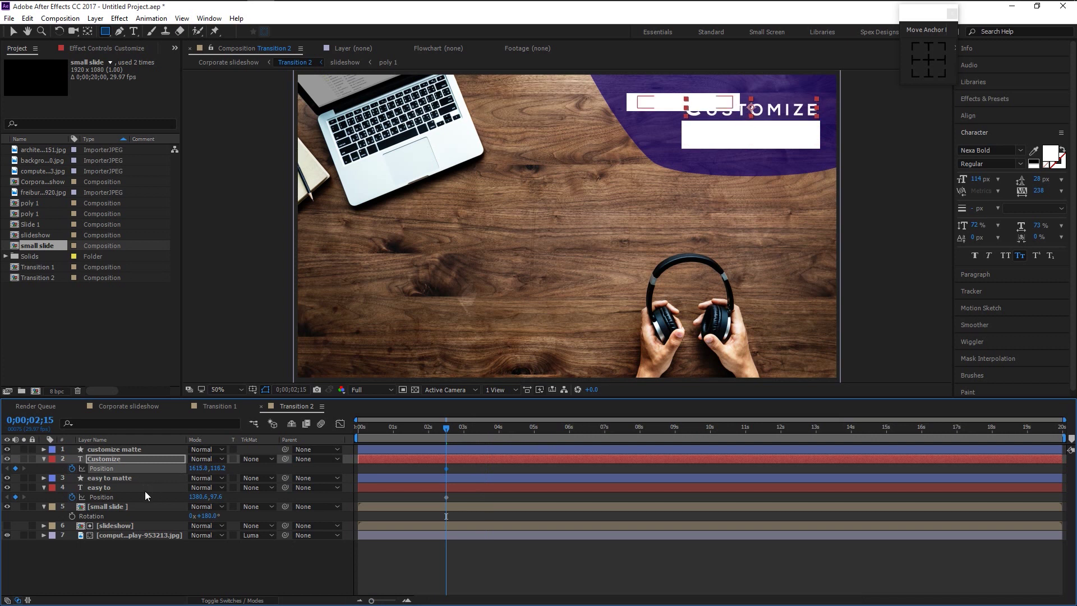
- Raise "easy to" to a Y position of 32.6; at 0;00;03;10 lower "Customize" to Y 217.2 and "easy to" to Y 99.6
left_click(162, 488)
left_click_drag(213, 497, 176, 498)
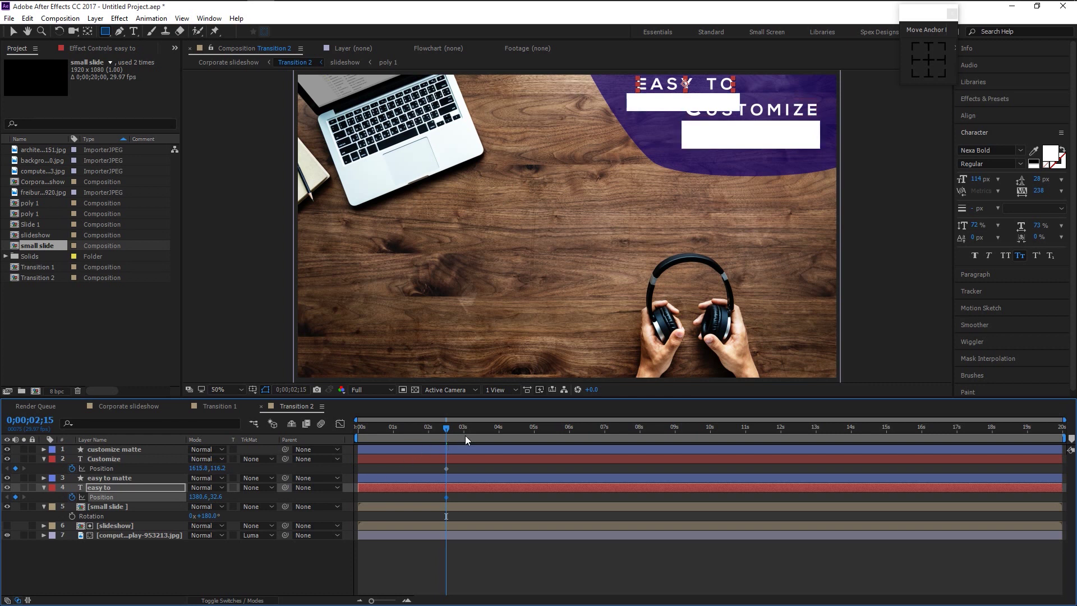
left_click_drag(376, 602, 391, 602)
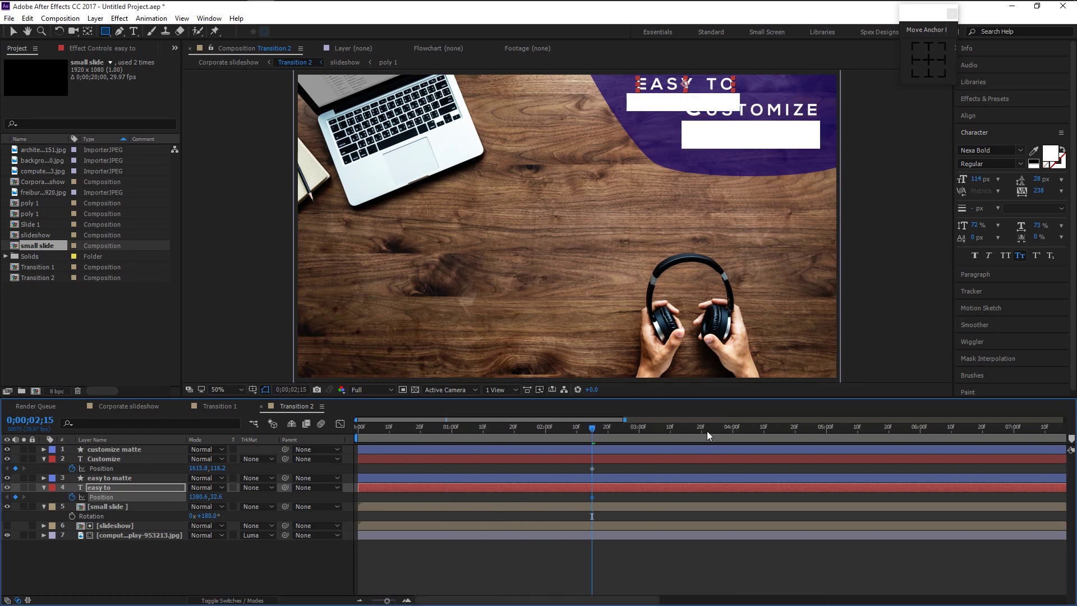
left_click(671, 426)
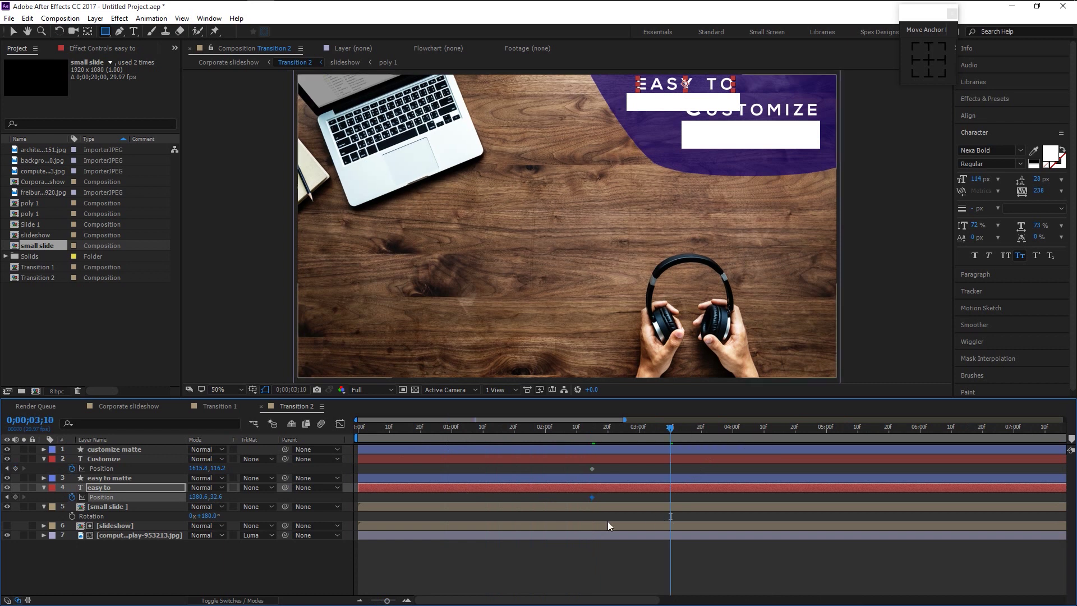
left_click_drag(217, 468, 205, 474)
left_click_drag(208, 477, 253, 497)
left_click(252, 497)
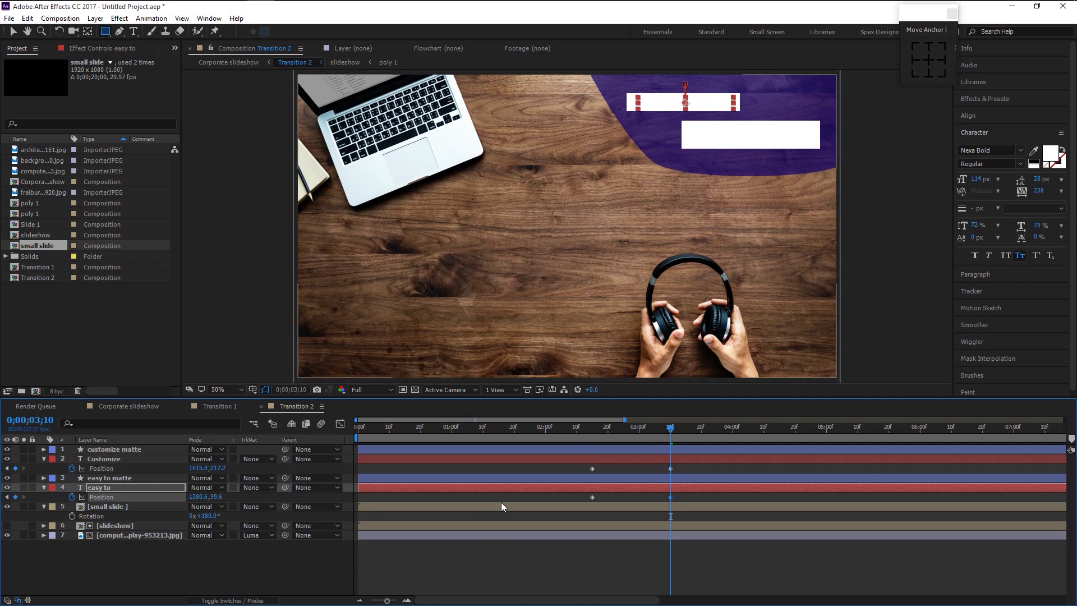
- Easy-ease the position keyframes of both text layers and set each text's track matte to the Alpha Matte of its matte layer
left_click_drag(678, 500, 574, 460)
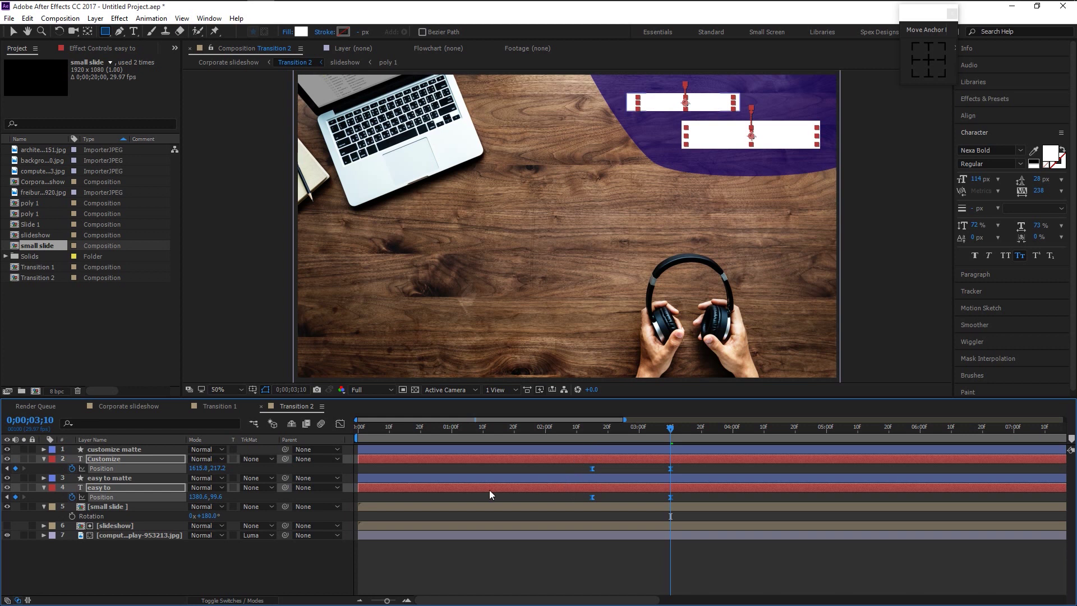
left_click(248, 487)
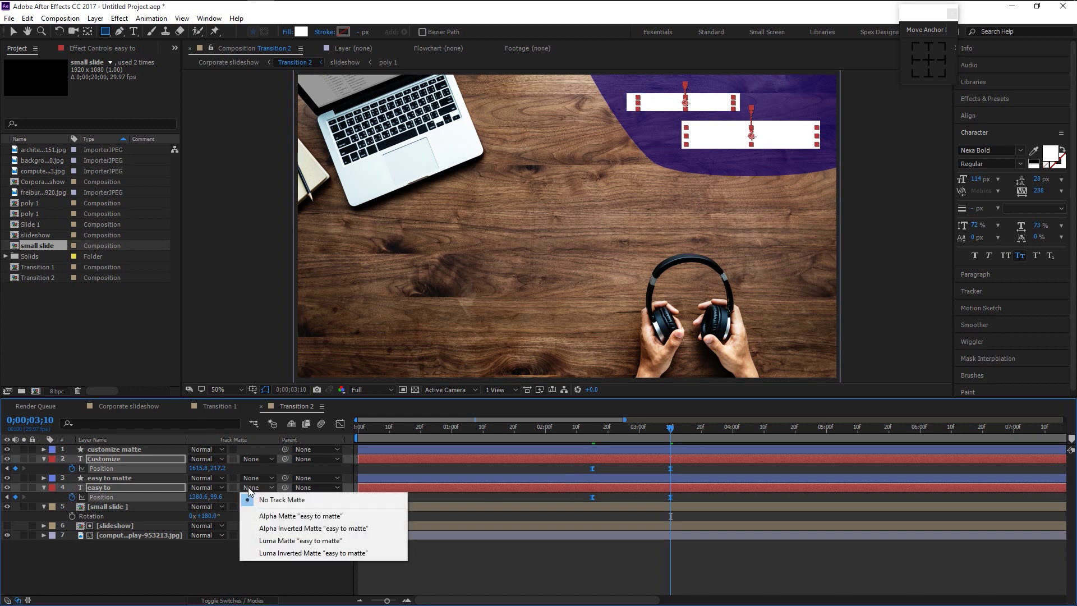
left_click(306, 515)
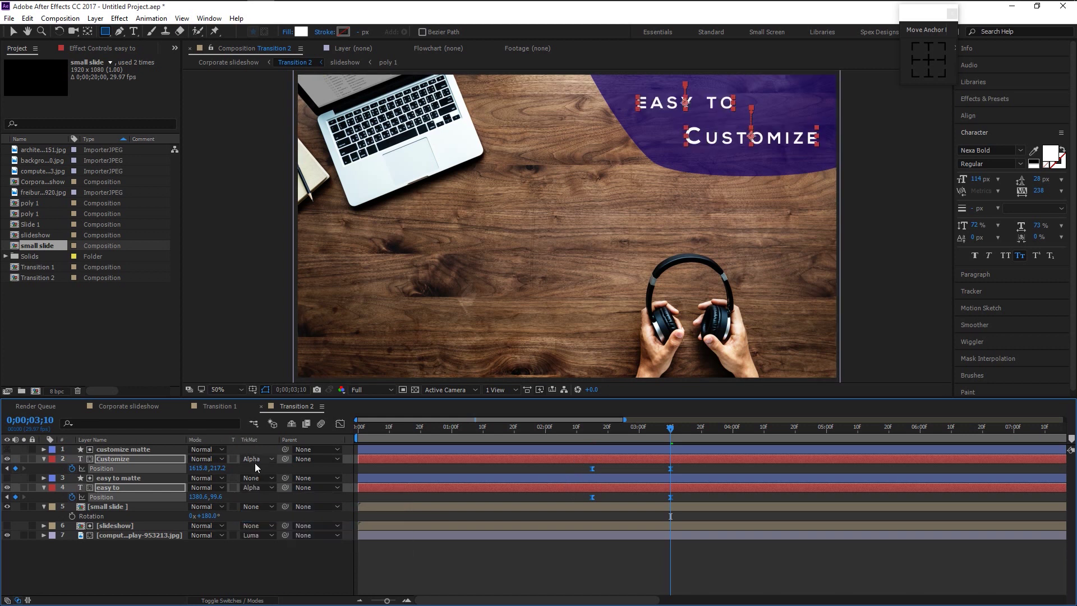
- Collapse the text layers' properties and preview Transition 2 from the start to check the title animation
left_click(45, 461)
key("ctrl+0")
left_click(227, 548)
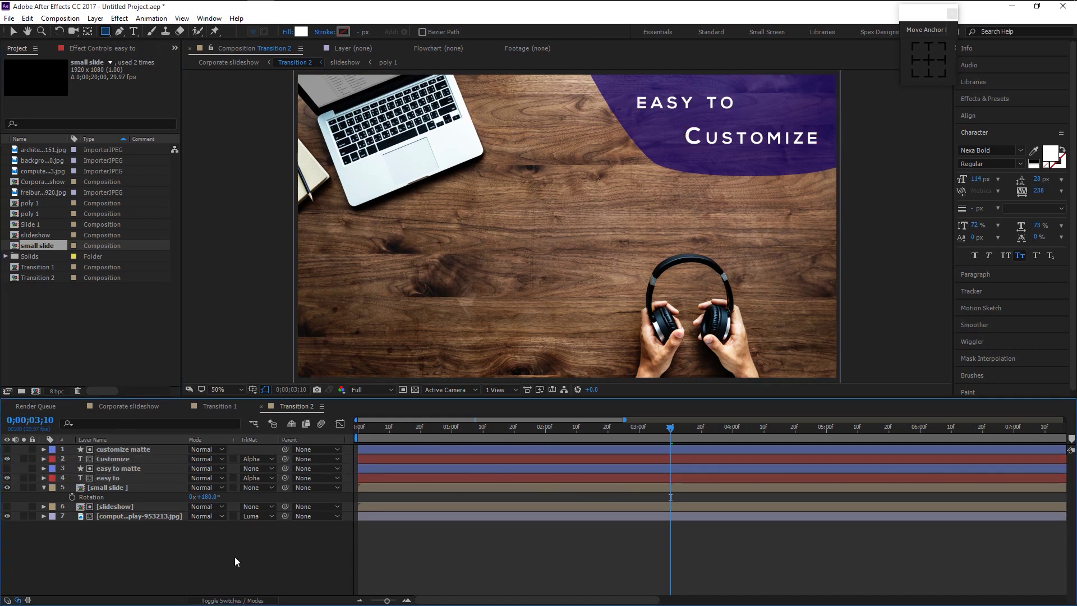
key("Home")
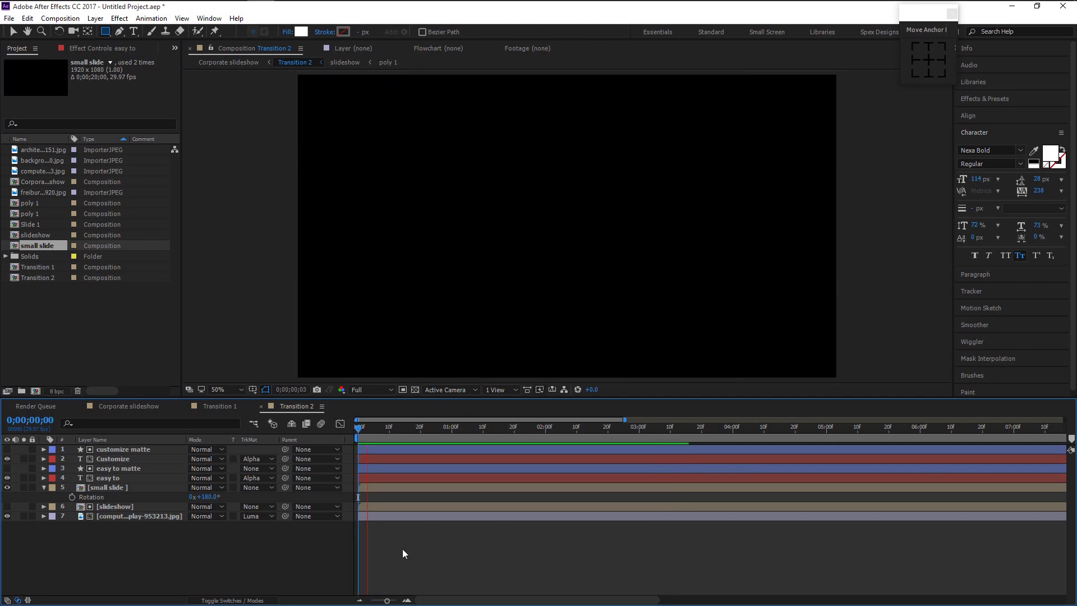
key("space")
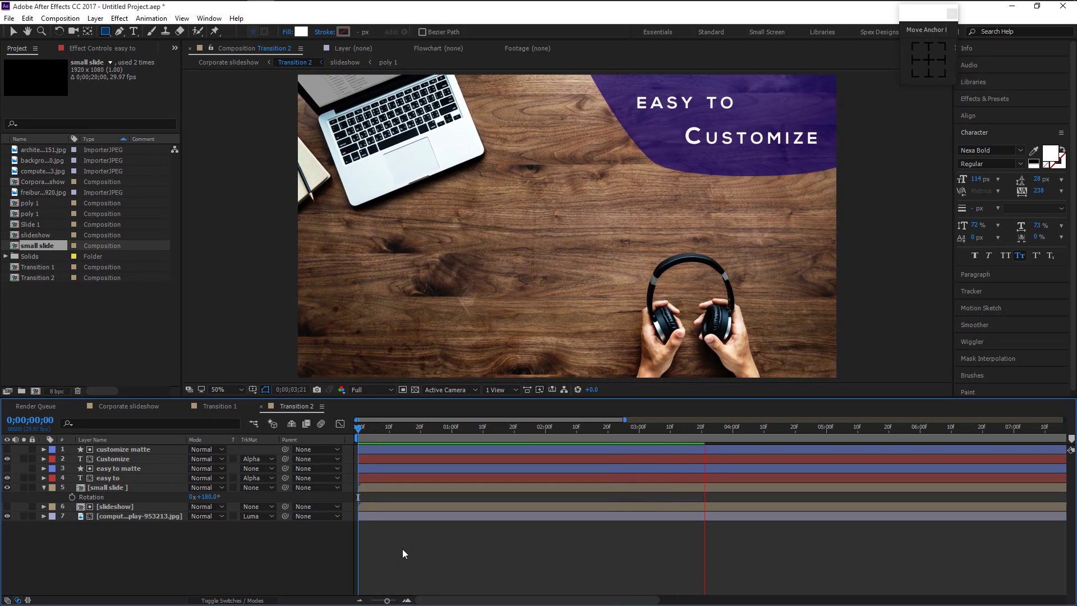
key("space")
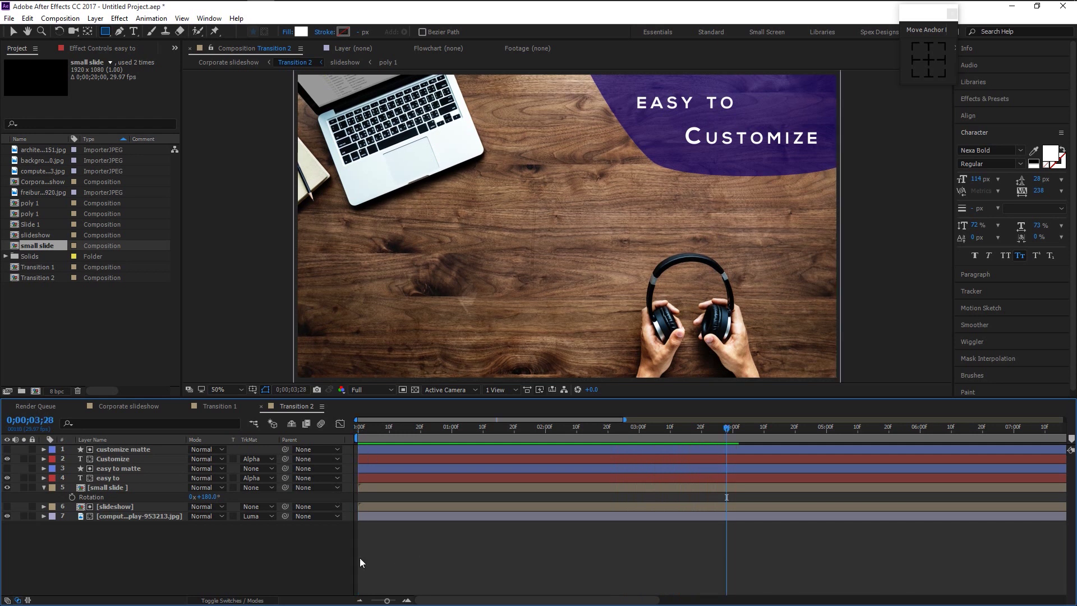
- In the Corporate slideshow composition, hide Transition 2, show Transition 1 and move to 0;00;00;23
left_click(143, 409)
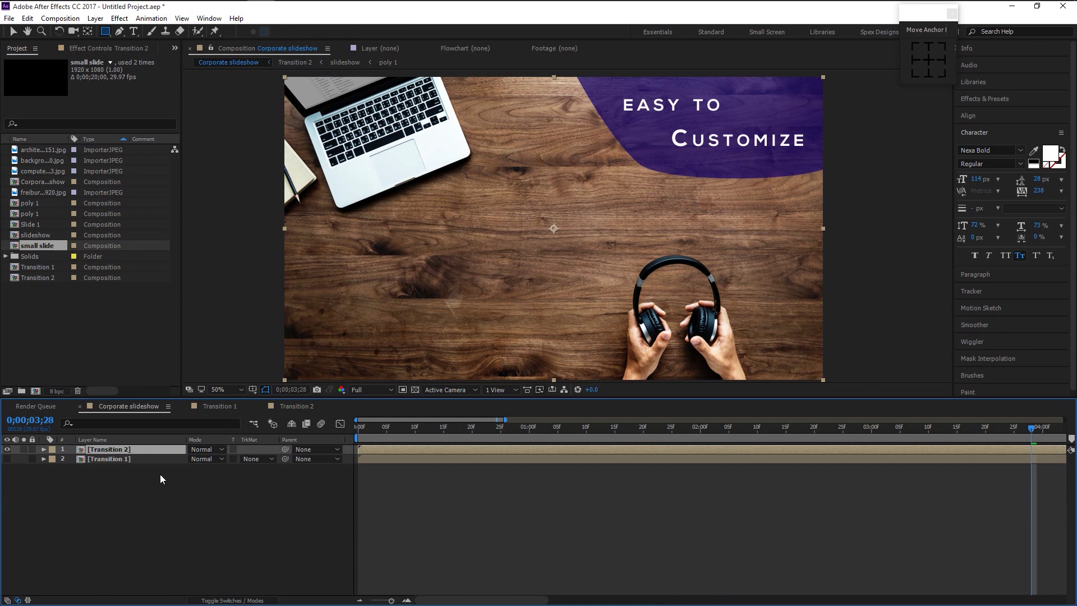
left_click(7, 449)
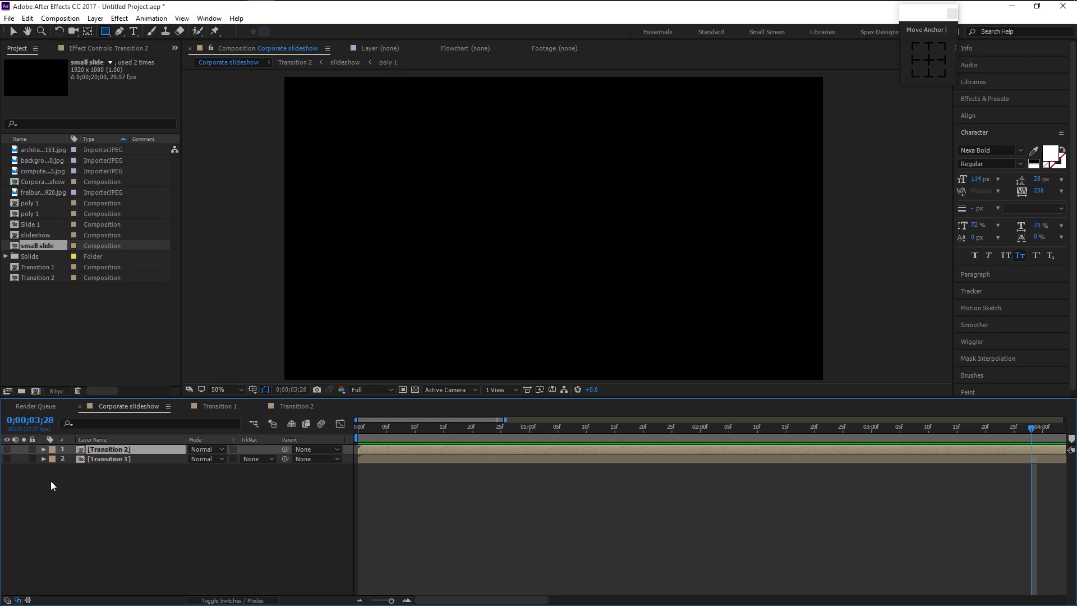
left_click(111, 499)
left_click(118, 459)
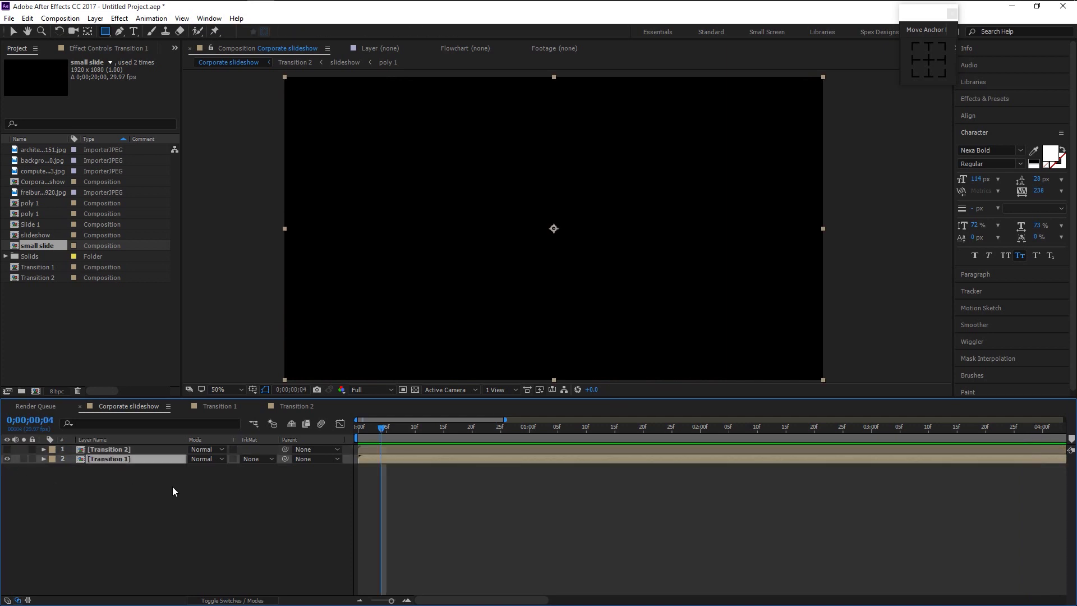
left_click(424, 432)
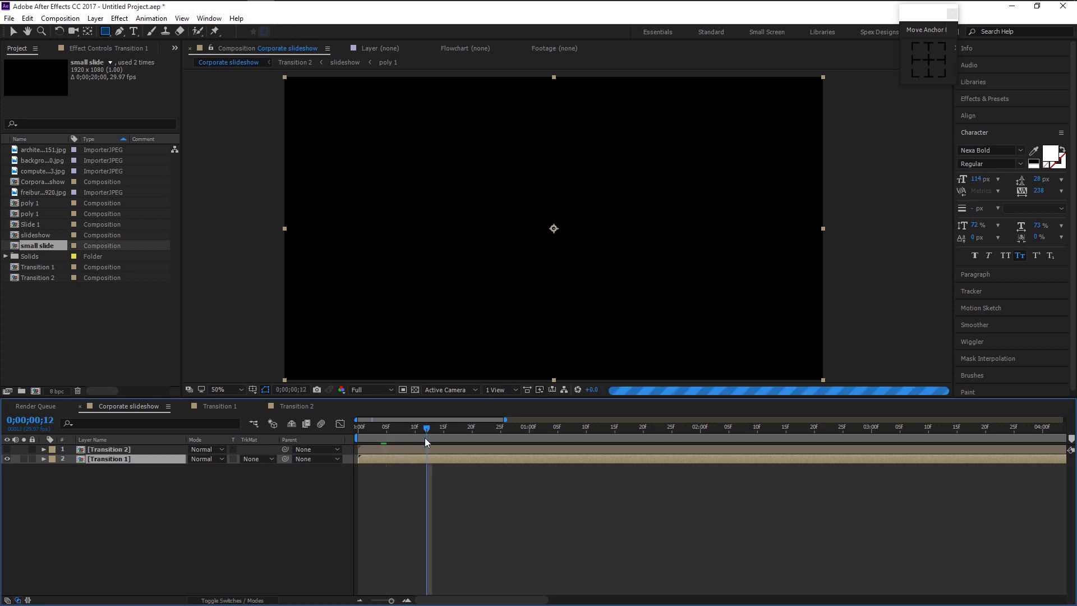
left_click(489, 429)
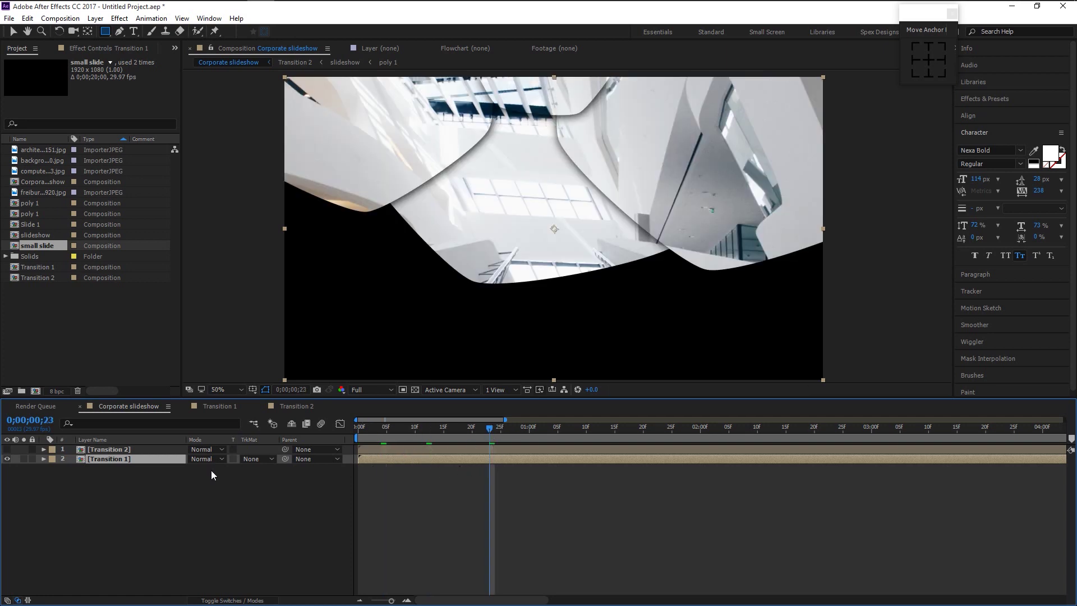
- Duplicate the Transition 1 composition in the project and add the copy as the top layer of Corporate slideshow
right_click(143, 459)
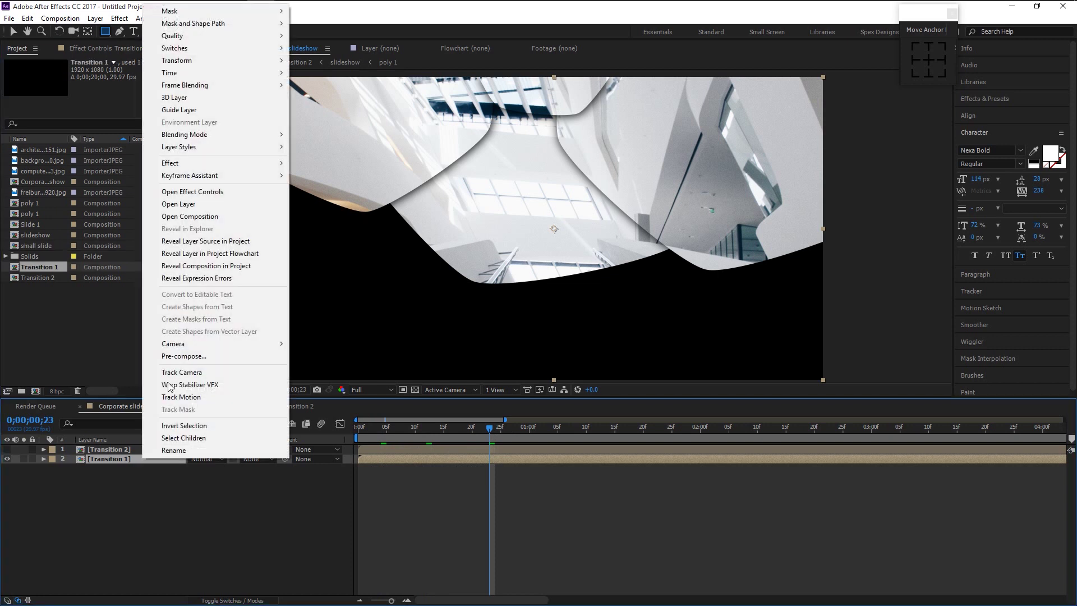
left_click(205, 240)
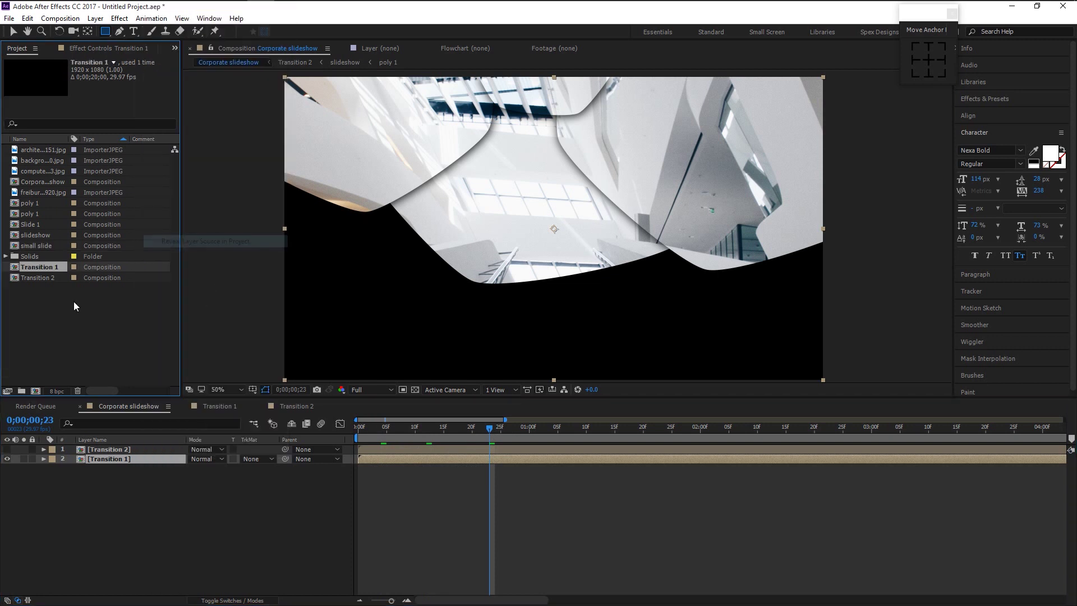
key("ctrl+d")
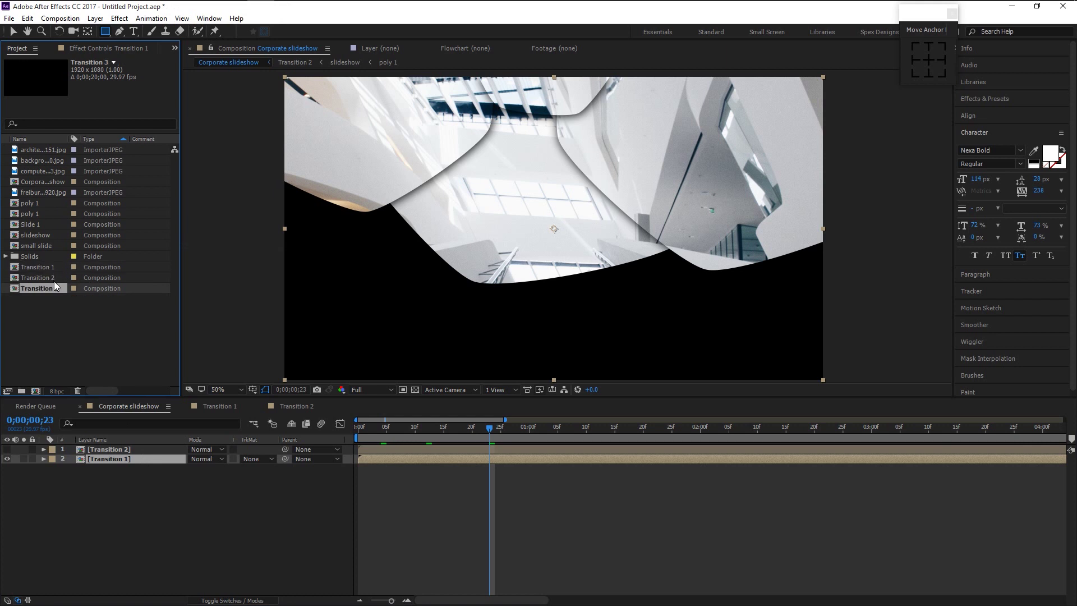
left_click_drag(55, 284, 127, 449)
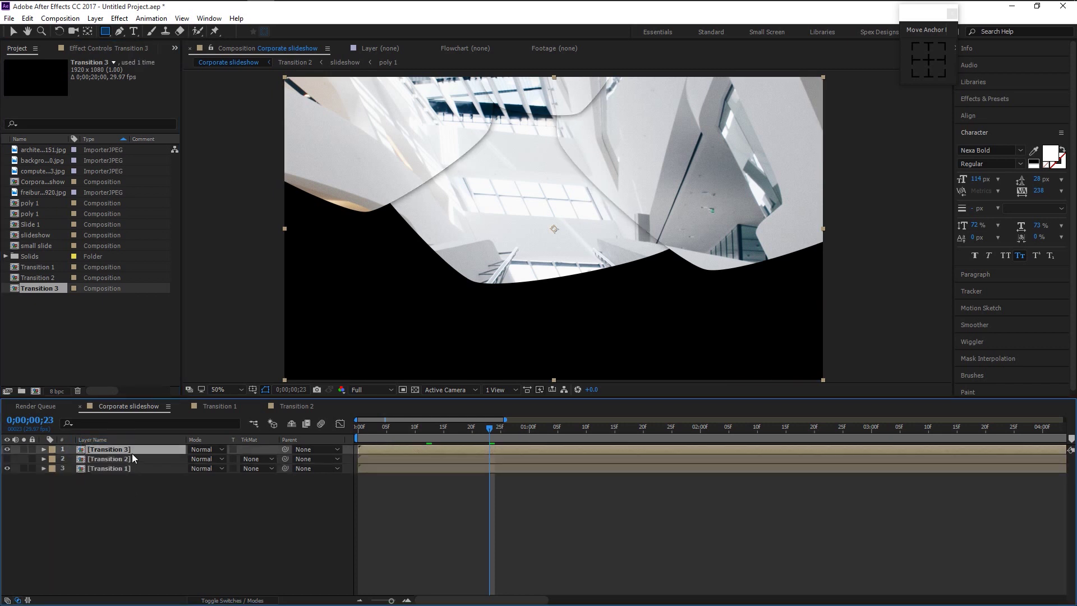
- Rotate the Transition 3 layer 180° and hide the Transition 1 layer
key("r")
left_click(203, 459)
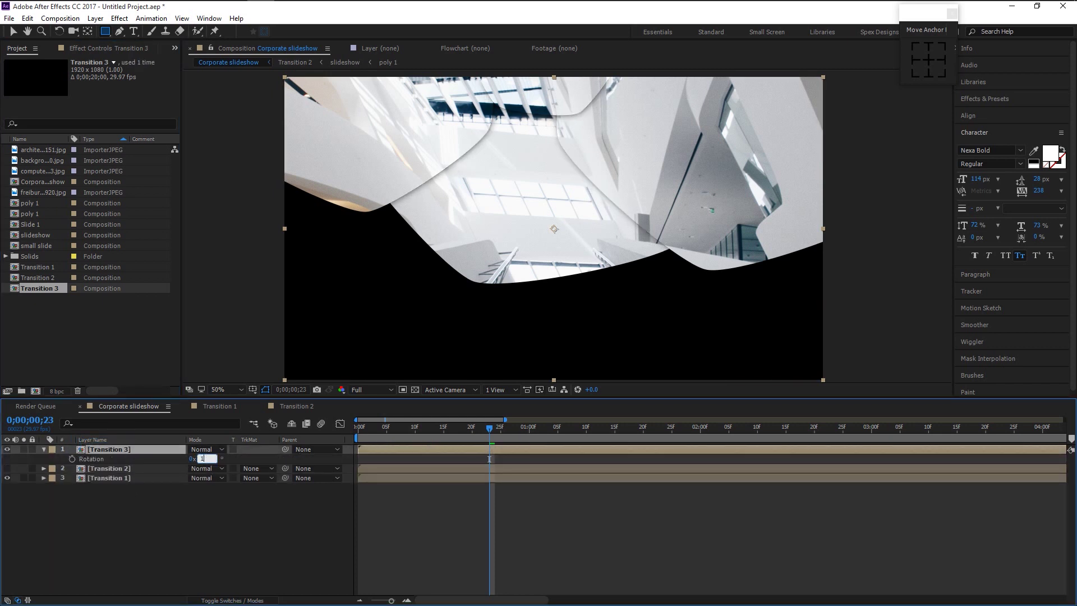
type("180")
key("Return")
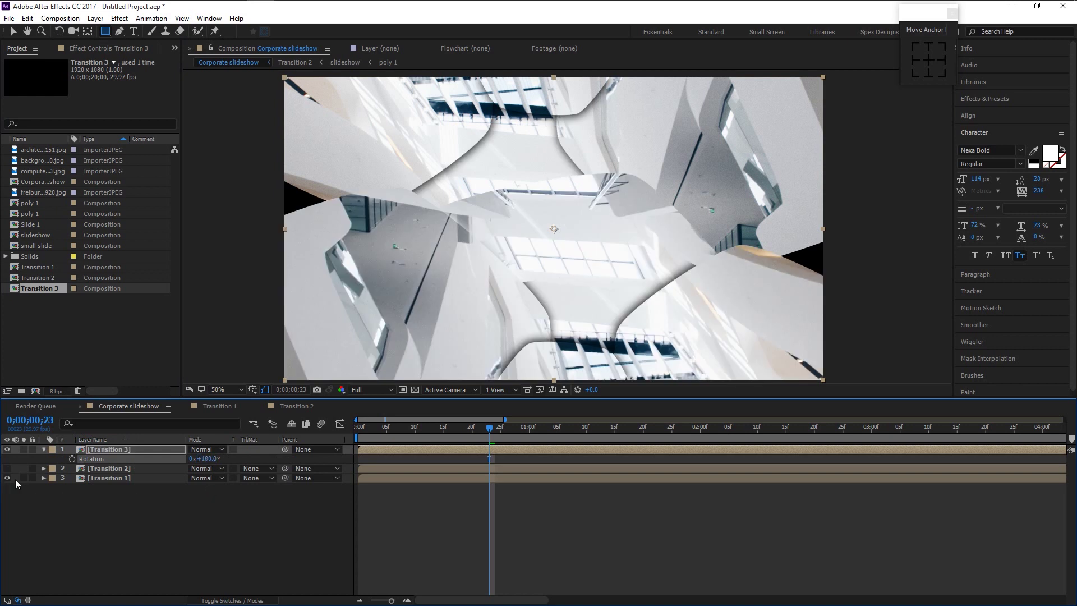
left_click(7, 478)
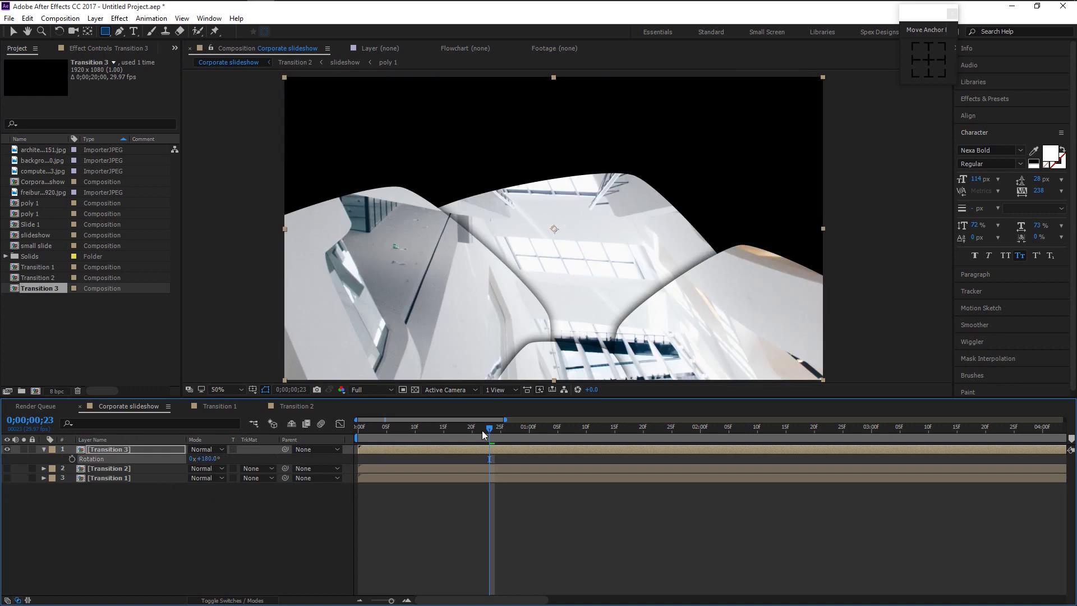
- Inside the Transition 3 composition, replace the architectural building photo with the background coffee photo as the lowest layer
double_click(107, 450)
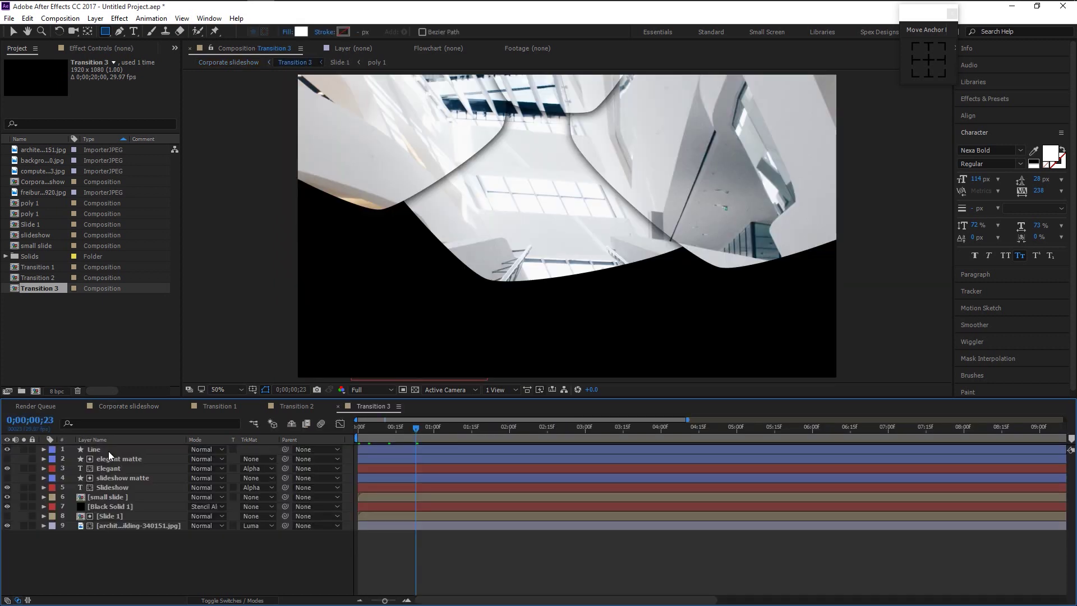
left_click(126, 525)
key("s")
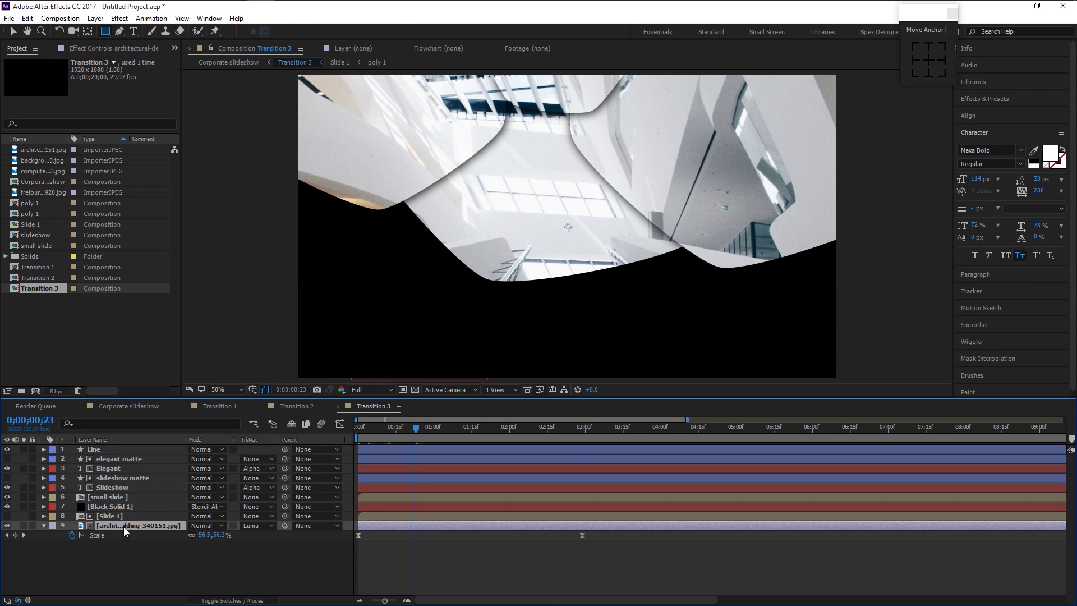
key("Delete")
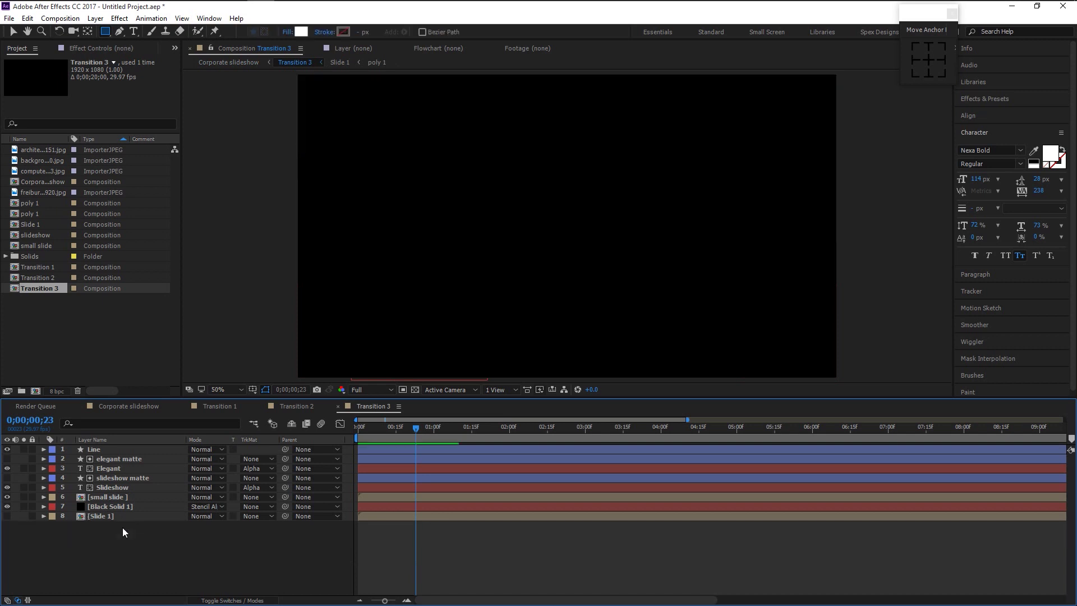
left_click_drag(46, 161, 90, 567)
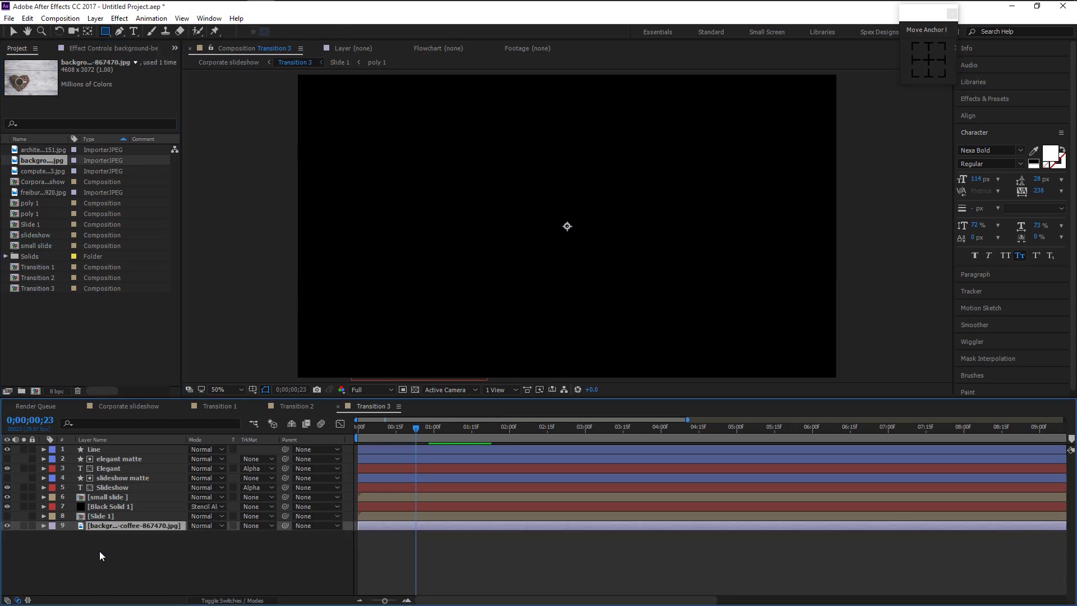
- Keyframe the coffee photo's scale from 55% at the start to 43% at 0;00;03;00 and easy-ease both keyframes
key("s")
left_click_drag(220, 535, 199, 536)
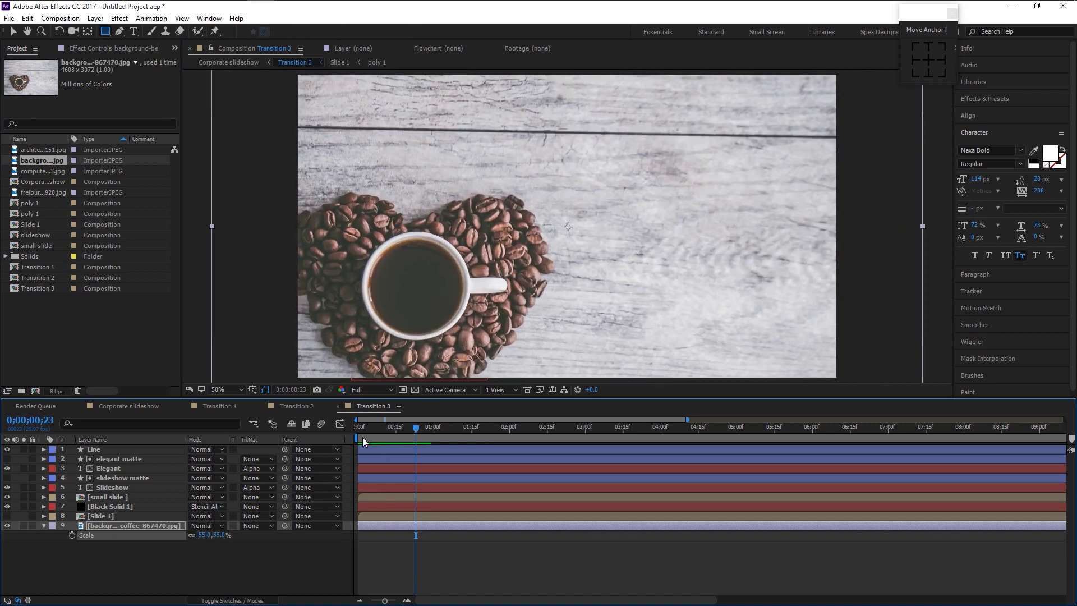
key("space")
left_click(583, 430)
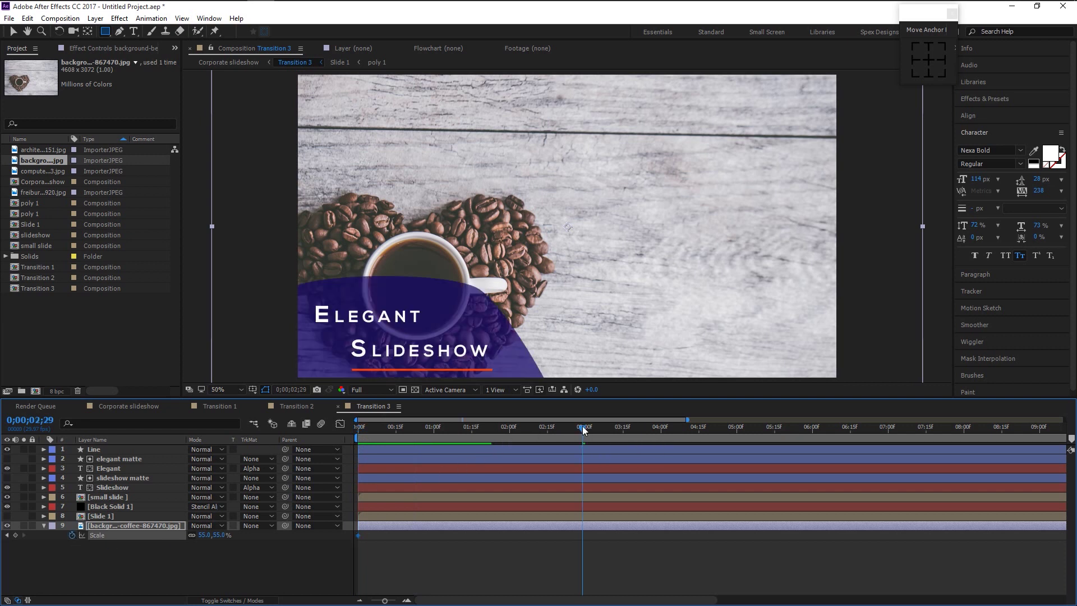
left_click(585, 430)
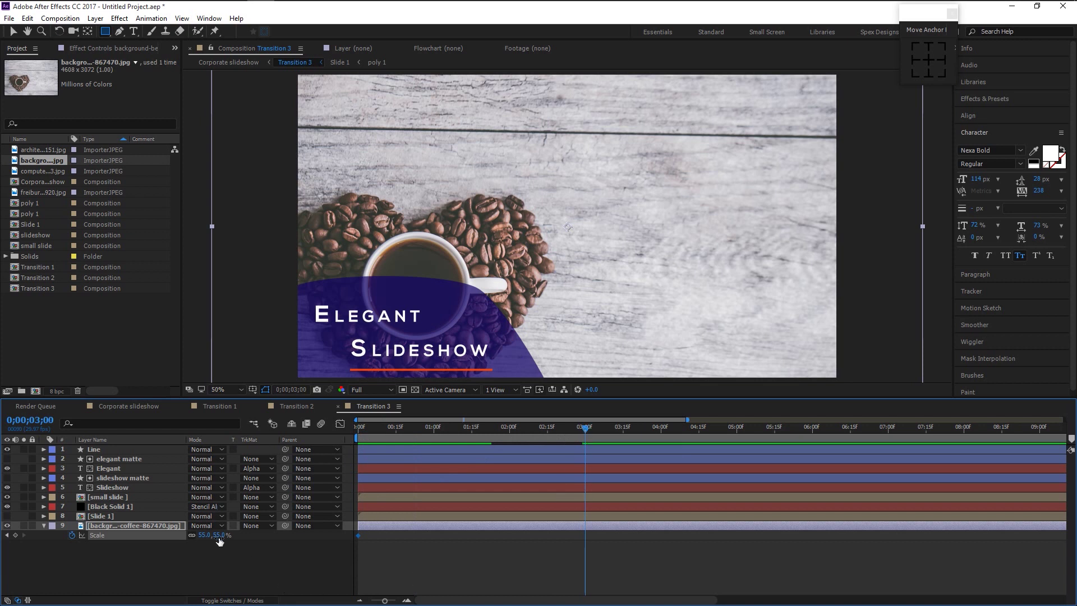
mouse_move(221, 542)
left_mouse_down()
mouse_move(175, 535)
mouse_move(211, 538)
left_mouse_up()
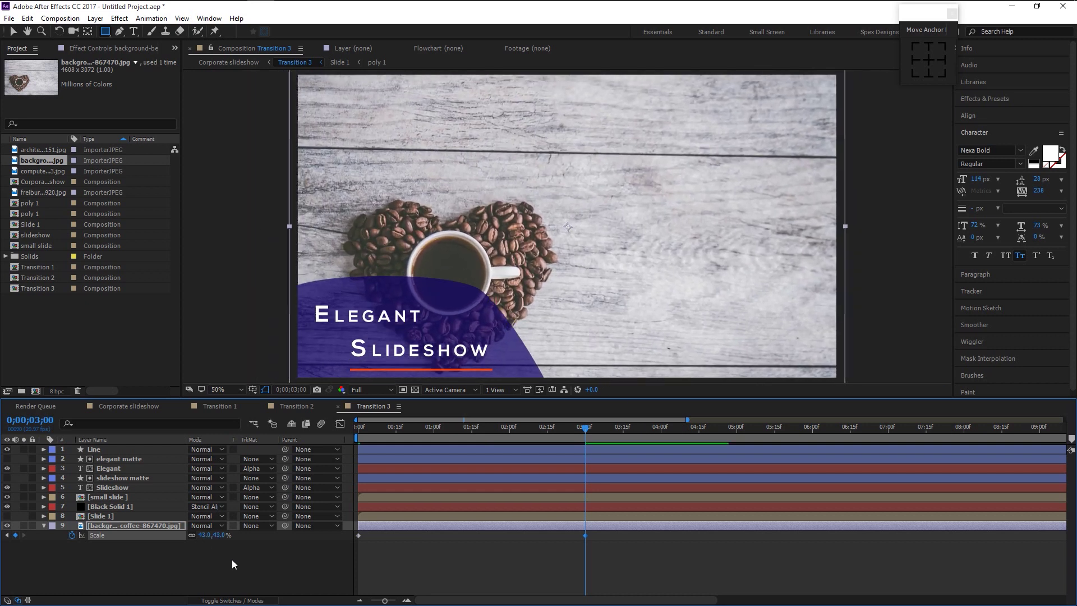
left_click_drag(596, 558, 338, 536)
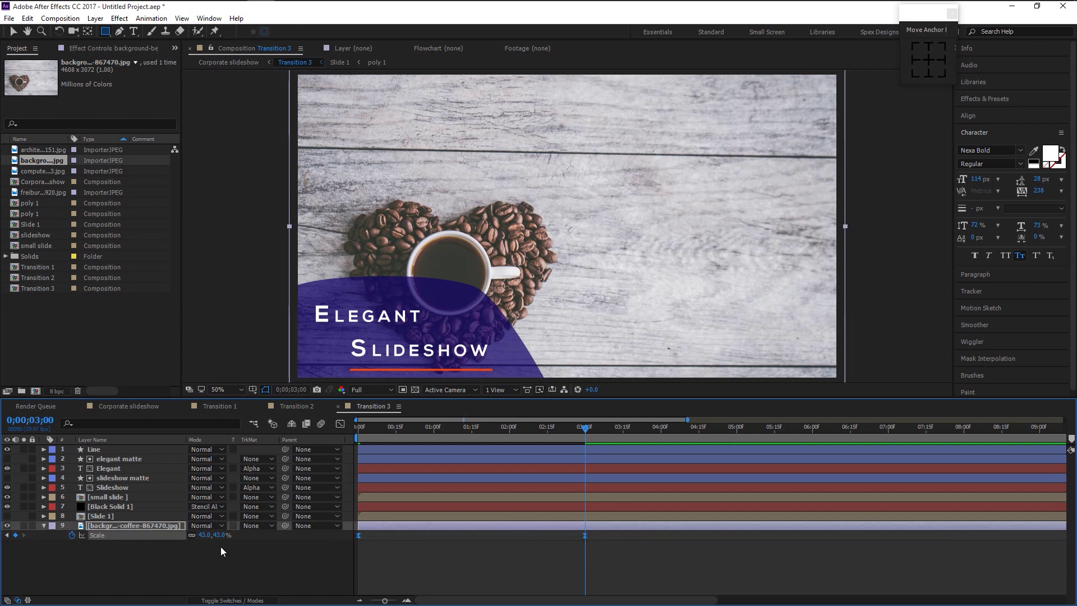
- Add the expression wiggle(2,4) to the coffee photo layer's Position property
left_click(149, 523)
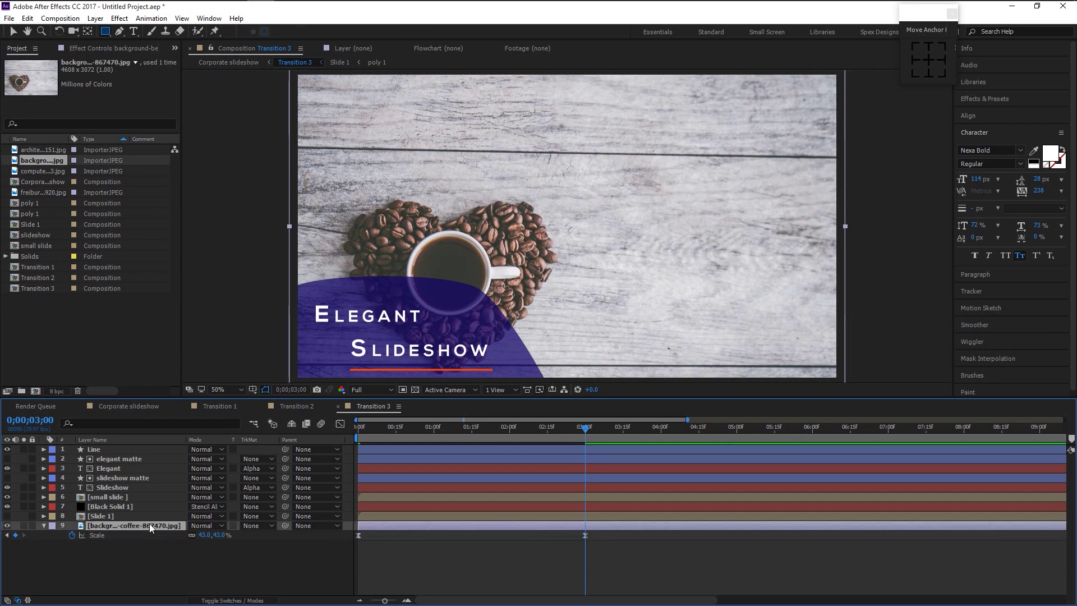
key("p")
left_click(72, 536, "alt")
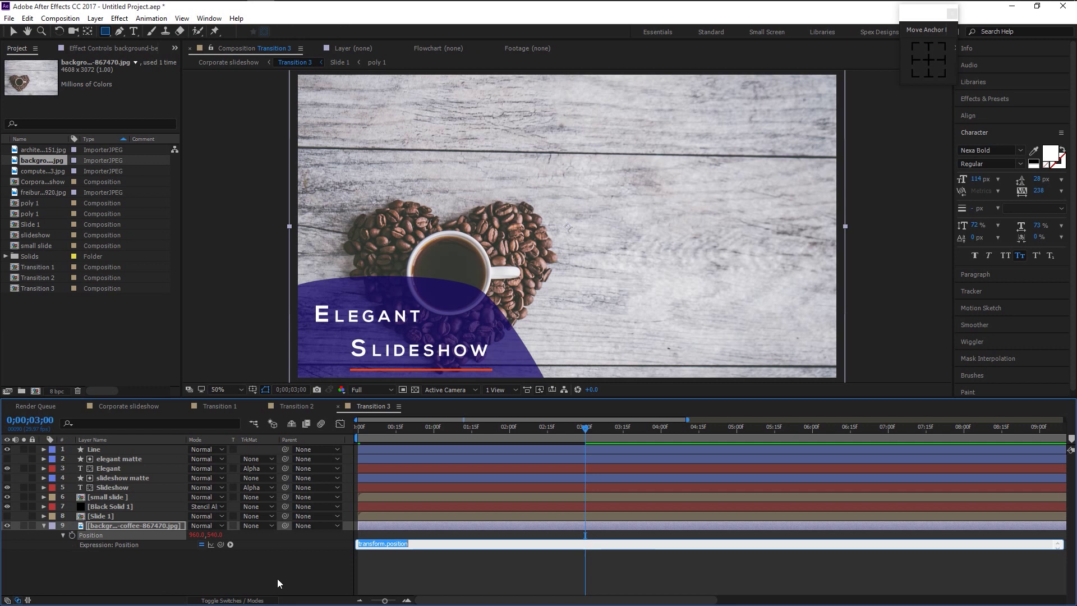
type("wiggle")
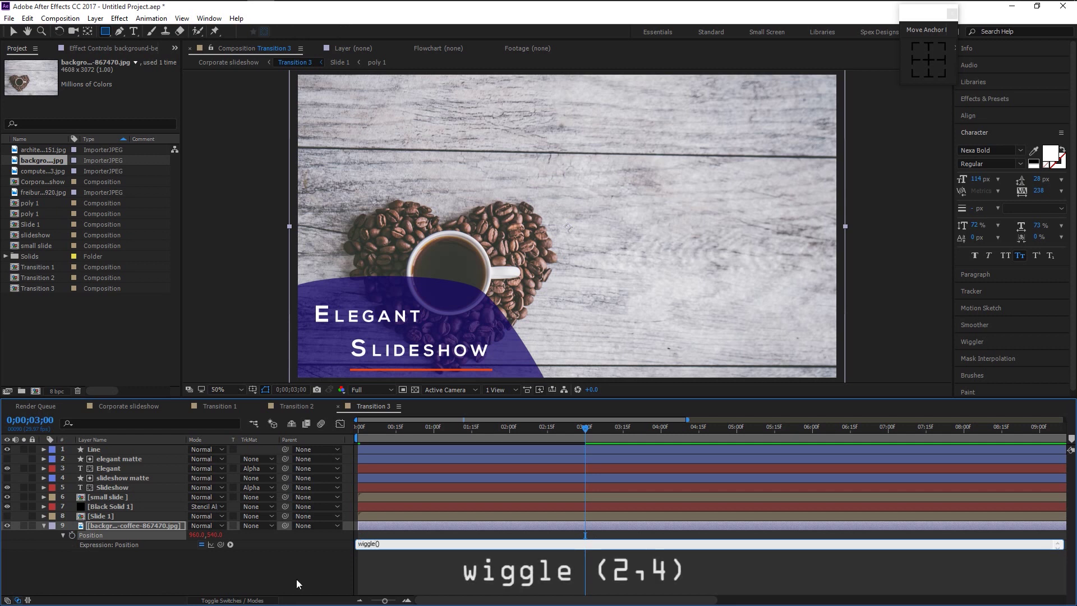
type("(2,4)")
left_click(409, 564)
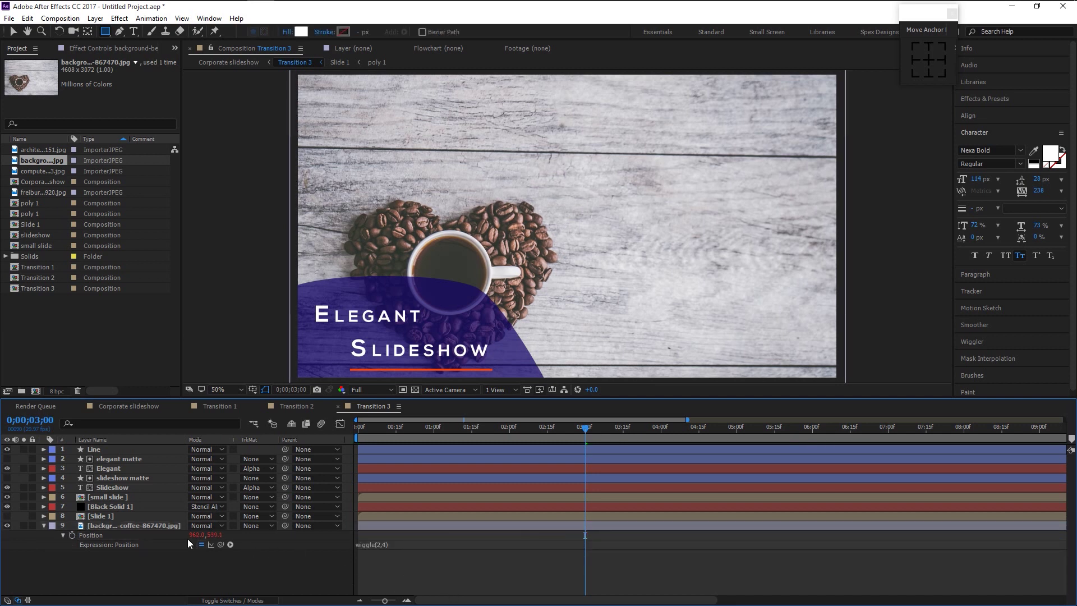
- Set the coffee photo layer's track matte to Luma, using the Slide 1 layer above it
left_click(167, 524)
left_click(247, 526)
left_click(303, 578)
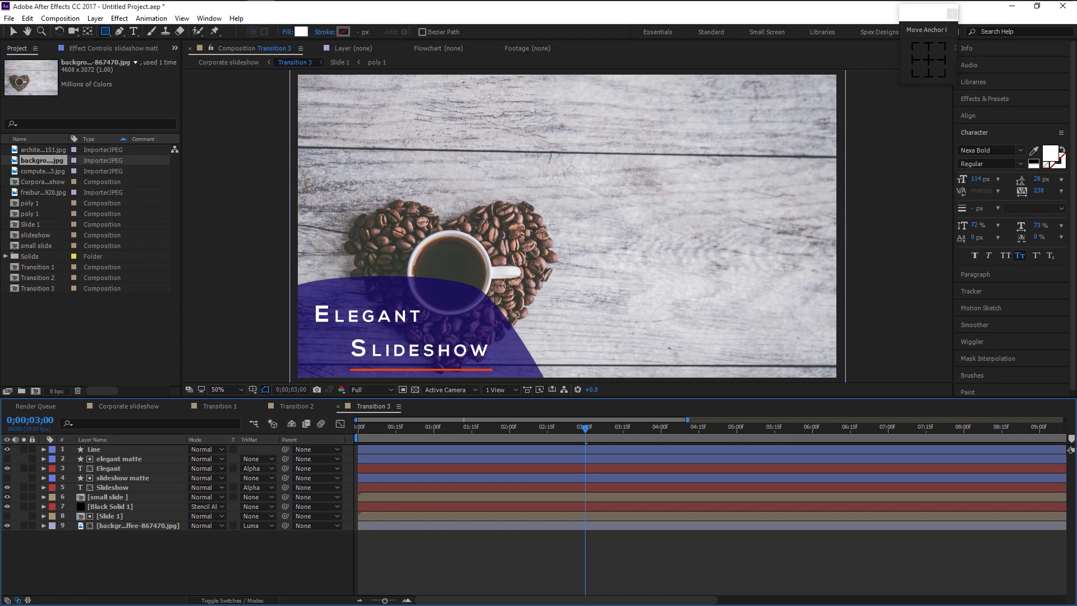
- Replace the second title line "Slideshow" with the text "By"
key("ctrl+t")
left_click(480, 352)
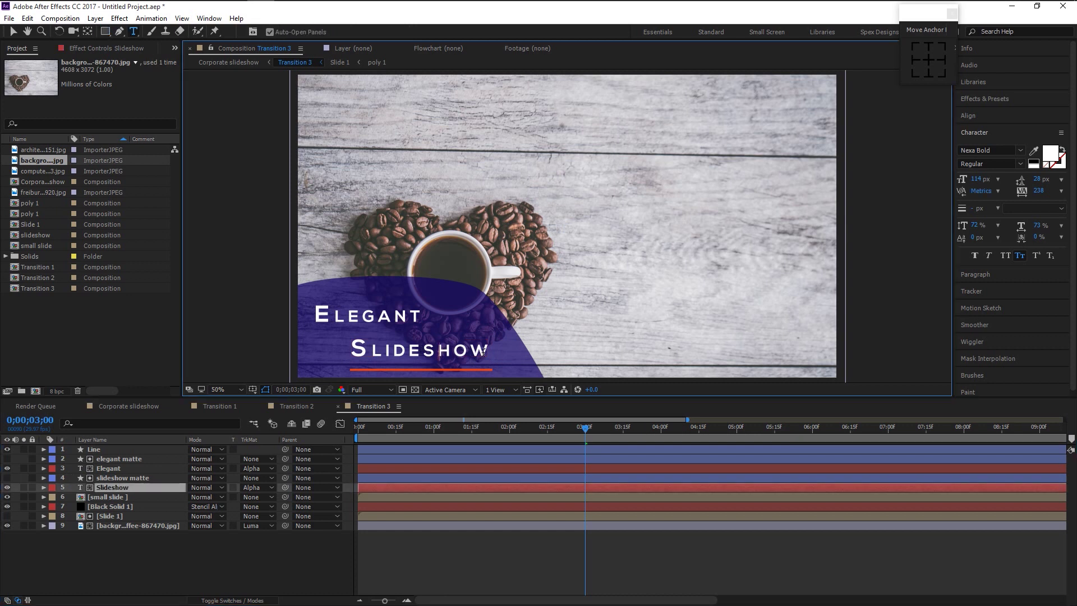
key("ctrl+a")
type("By")
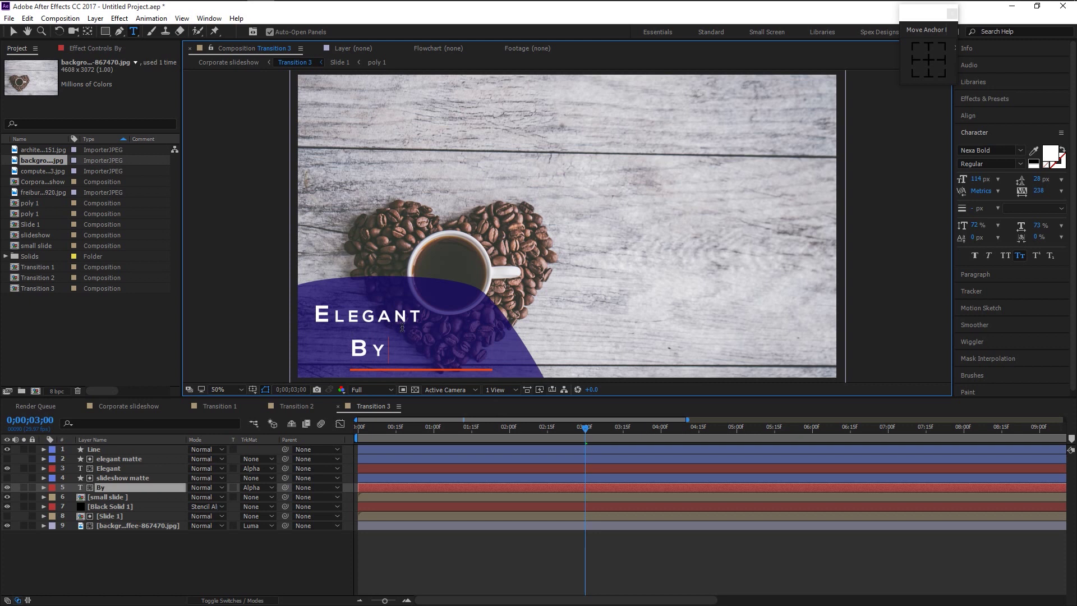
- Replace the first title line "Elegant" with the text "Created"
left_click(121, 469)
left_click(399, 321)
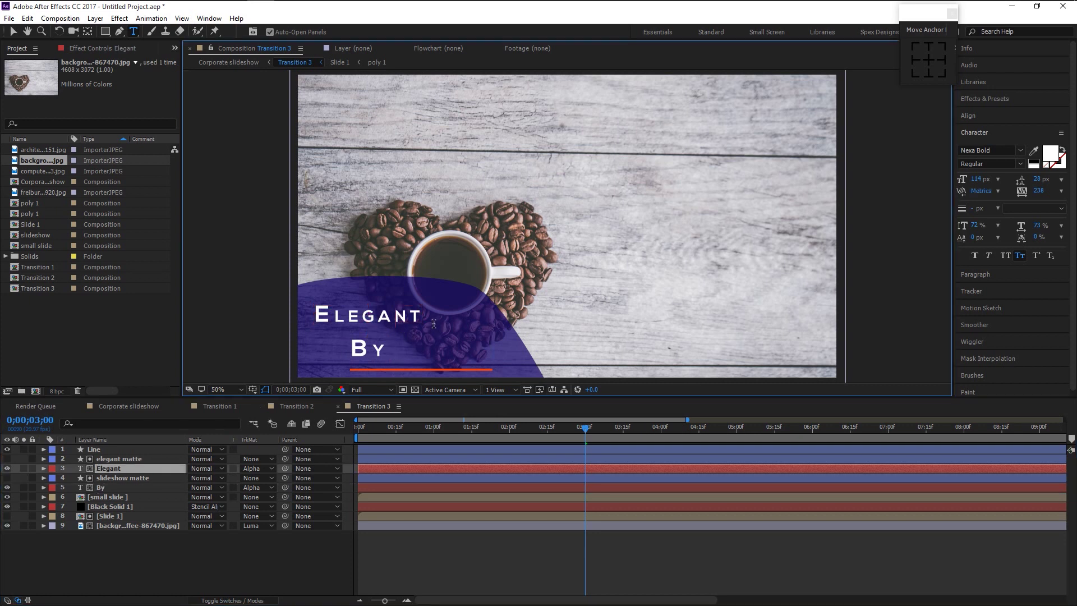
key("BackSpace")
key("BackSpace")
key("BackSpace")
key("BackSpace")
key("BackSpace")
key("BackSpace")
key("BackSpace")
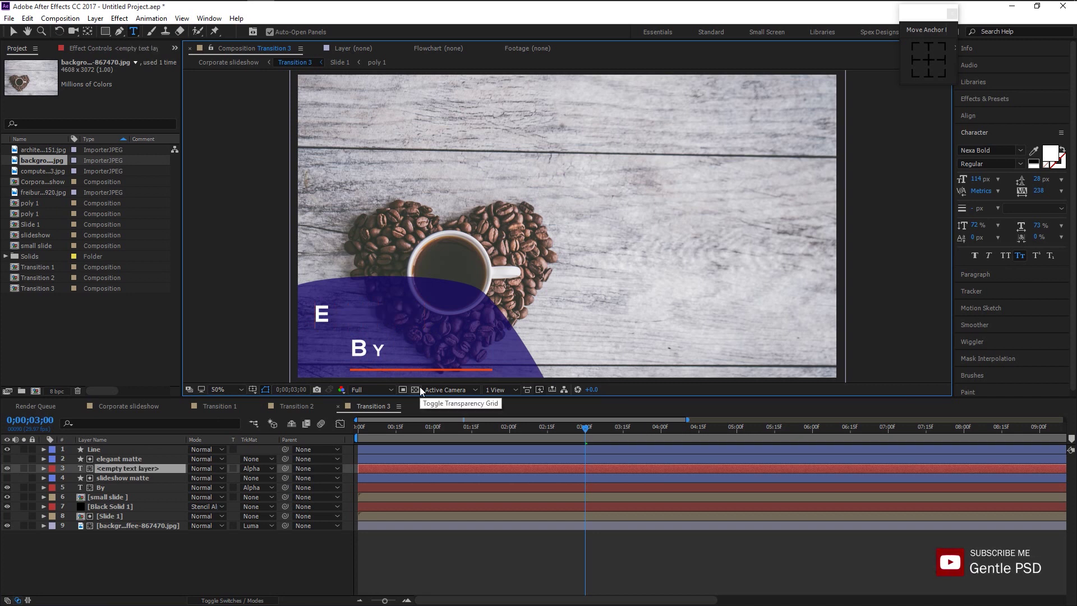
type("Created")
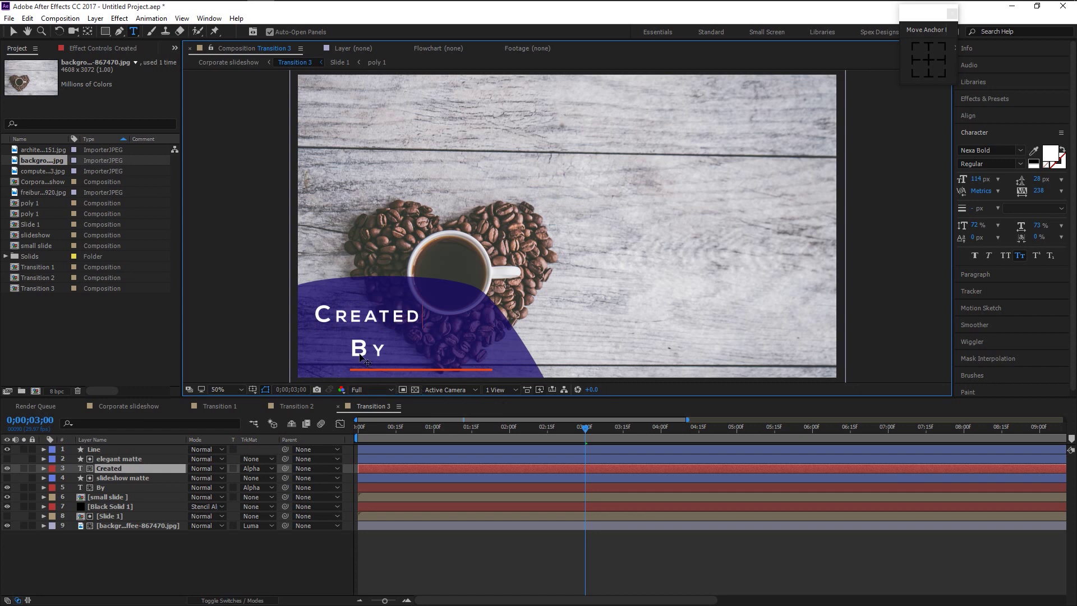
- Pre-compose the By text layer under its default name and restore its alpha matte from slideshow matte
left_click(14, 31)
left_click(368, 348)
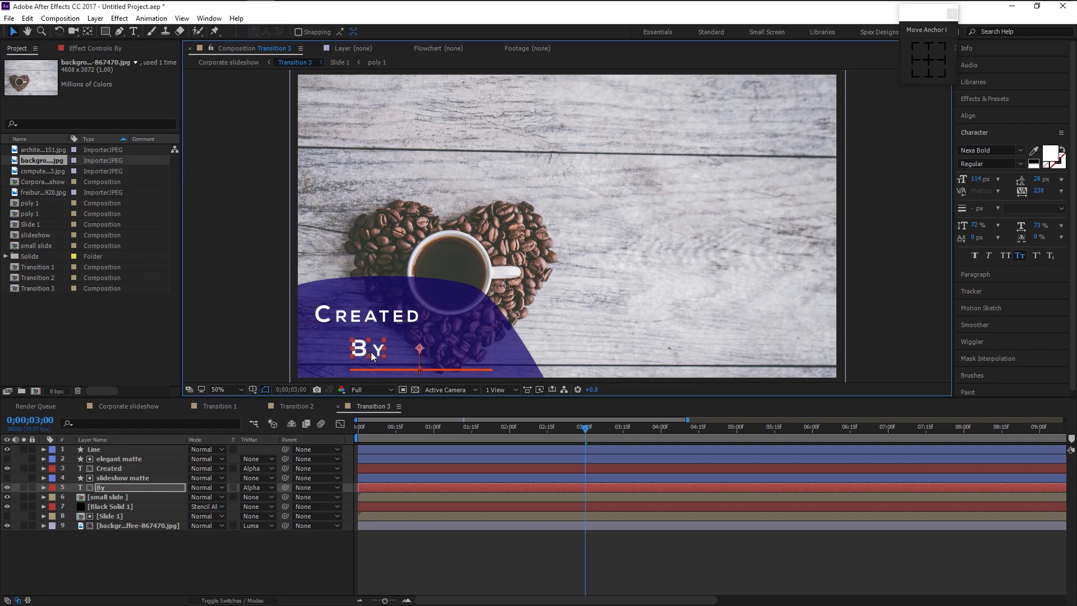
right_click(147, 487)
left_click(207, 387)
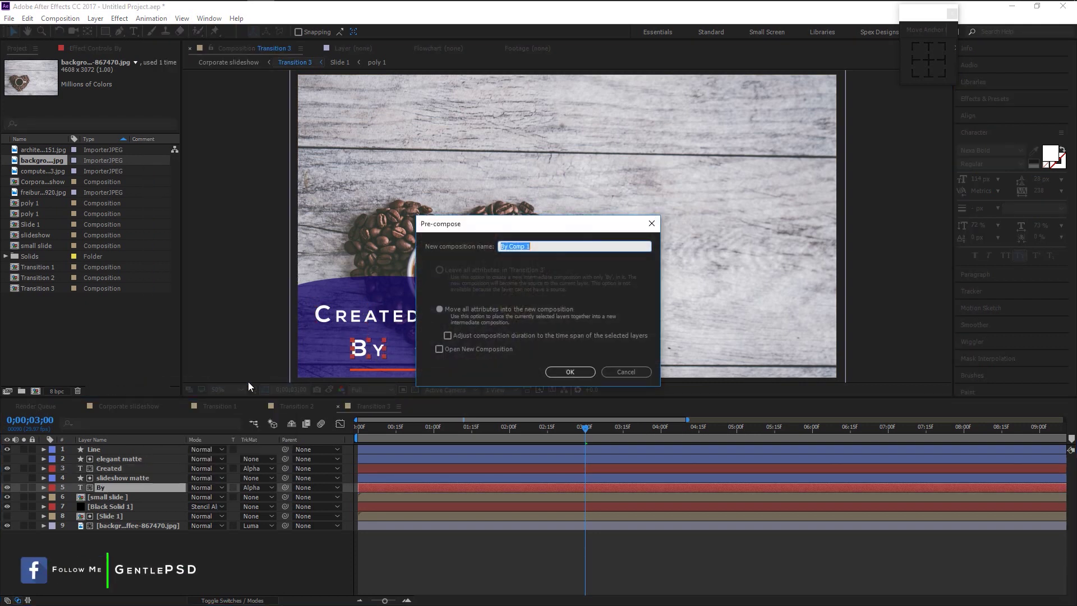
left_click(568, 373)
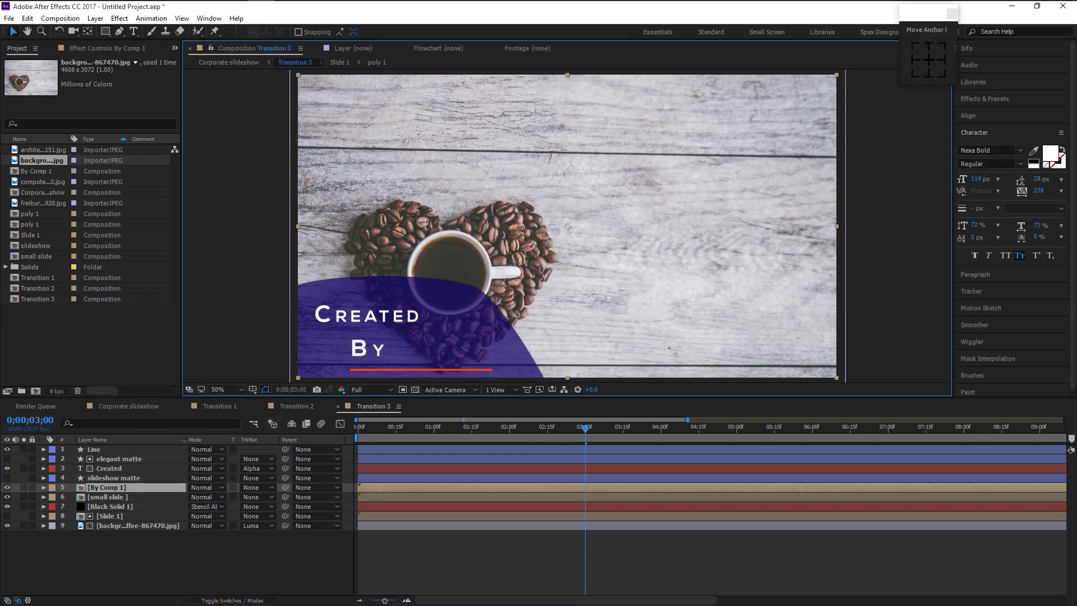
left_click(125, 485)
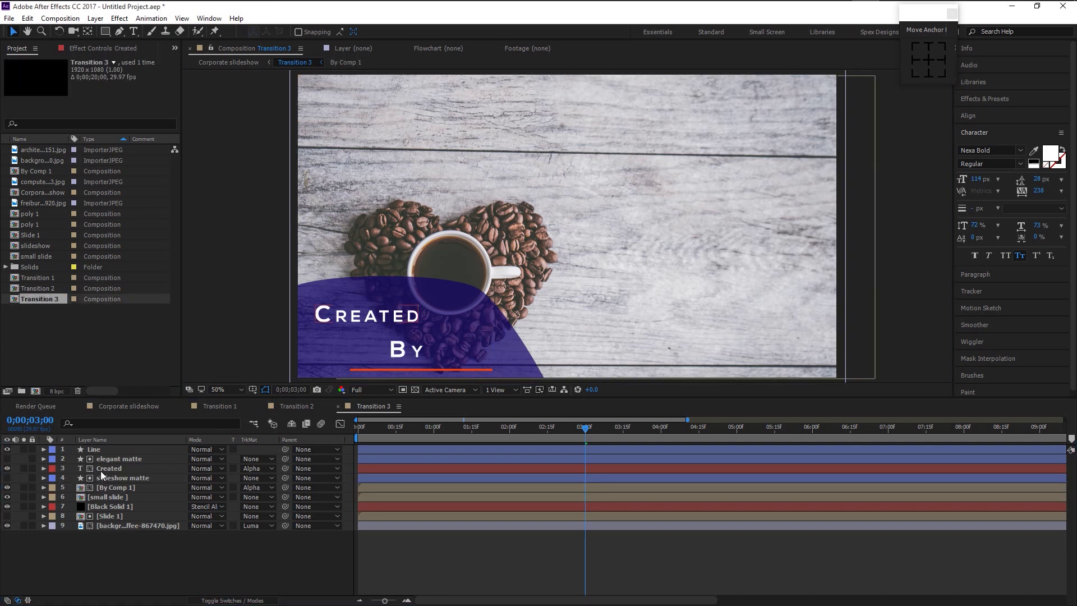
- Rotate the Created text layer and the By Comp 1 layer by 180° each
left_click(100, 470)
key("r")
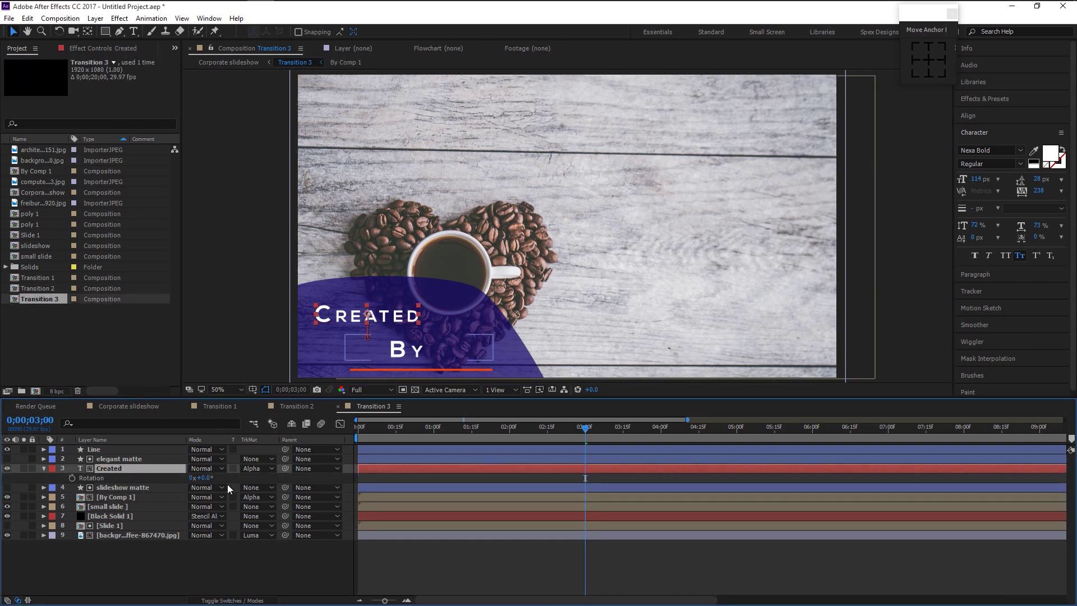
left_click(208, 477)
type("180")
key("Return")
left_click(102, 496)
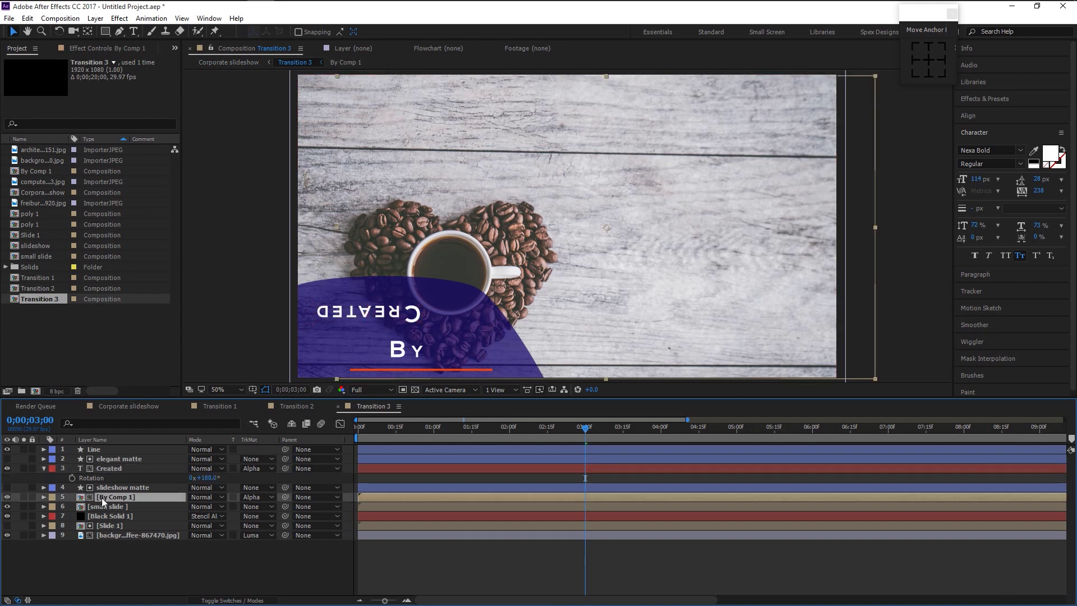
key("r")
left_click(202, 506)
type("180")
key("Return")
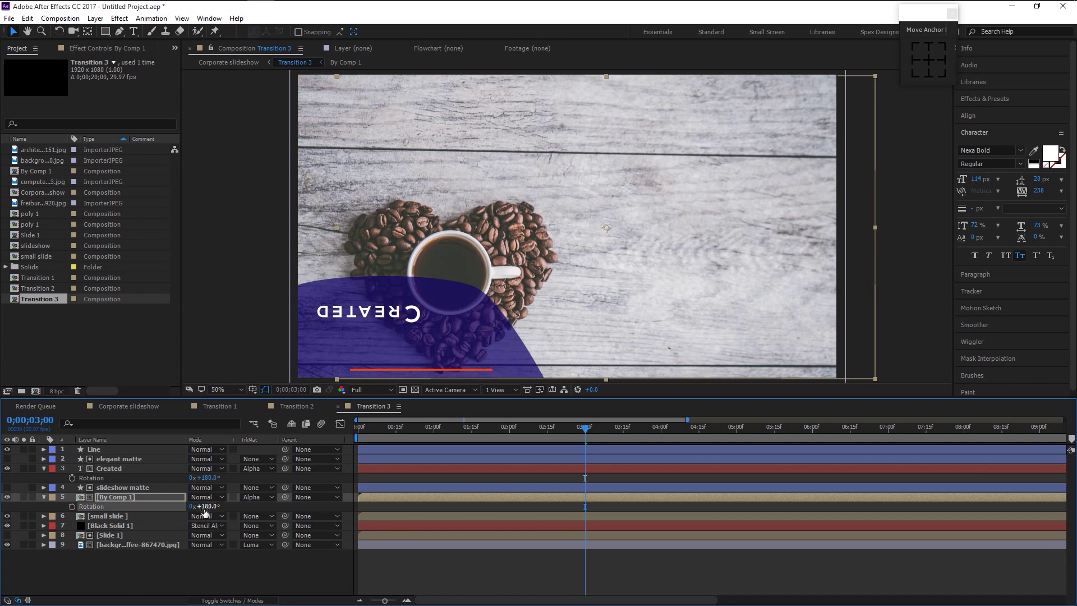
- Move the rotated By Comp 1 layer back onto the blue shape, between Created and the red line, aligned with the C of Created
mouse_move(731, 212)
left_mouse_down()
mouse_move(682, 253)
mouse_move(392, 371)
left_mouse_up()
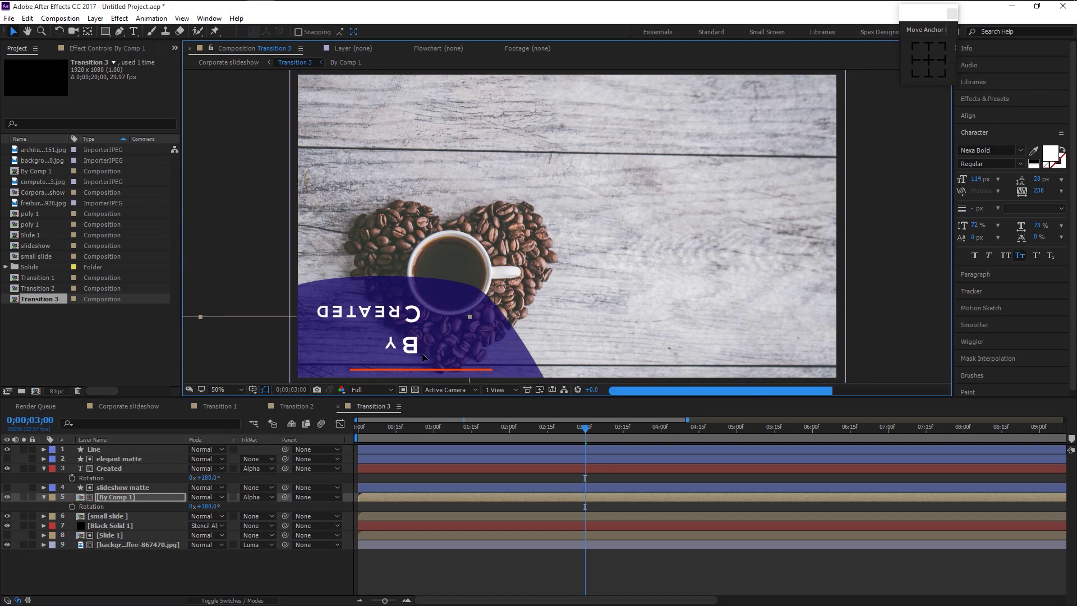
key("Right")
key("Right")
key("Right")
key("Right")
key("Right")
key("Right")
key("Right")
key("Right")
key("Right")
key("Right")
key("Up")
key("Up")
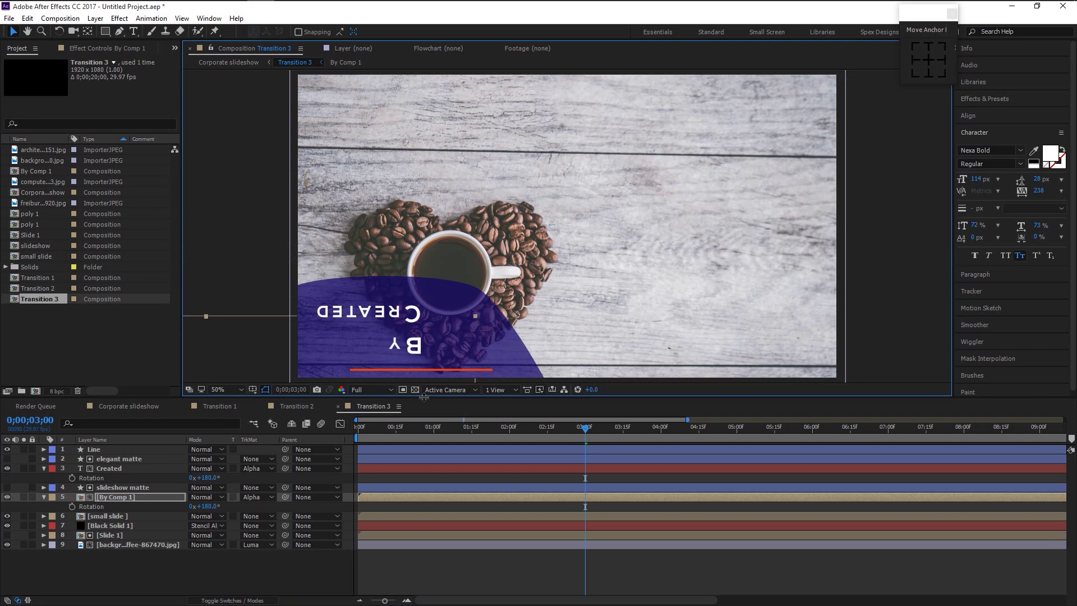
- Pre-compose the slideshow matte and By Comp 1 layers together as "By"
left_click(128, 499)
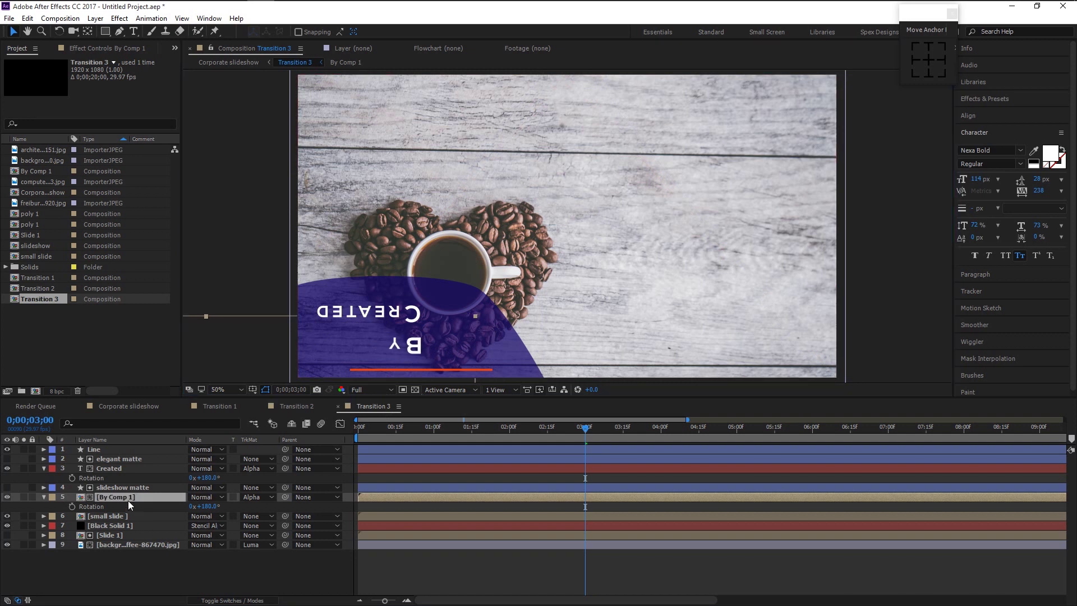
left_click(129, 490, "ctrl")
right_click(133, 493)
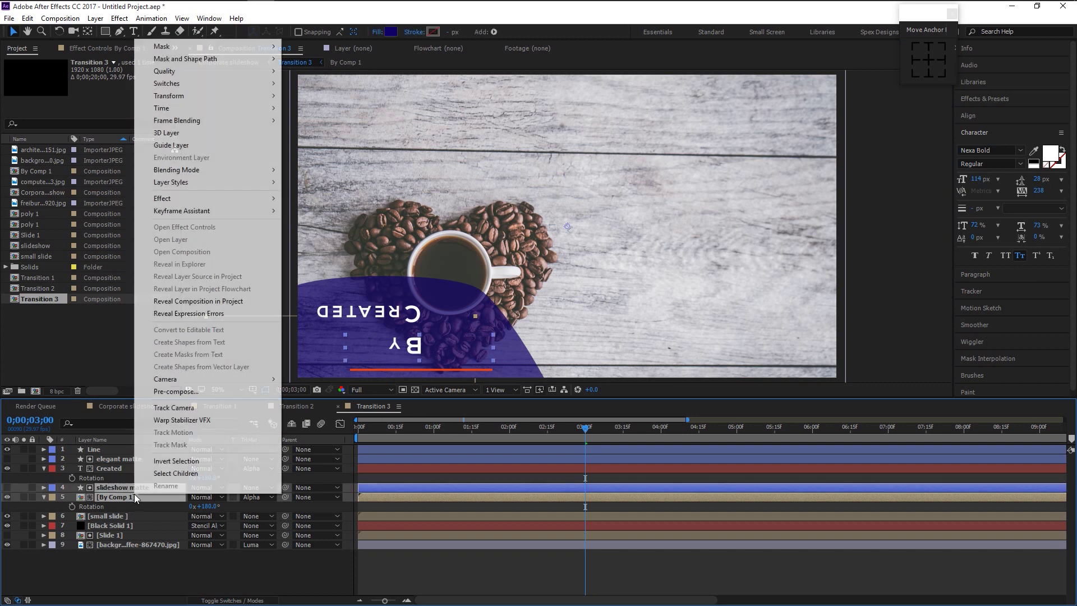
left_click(205, 395)
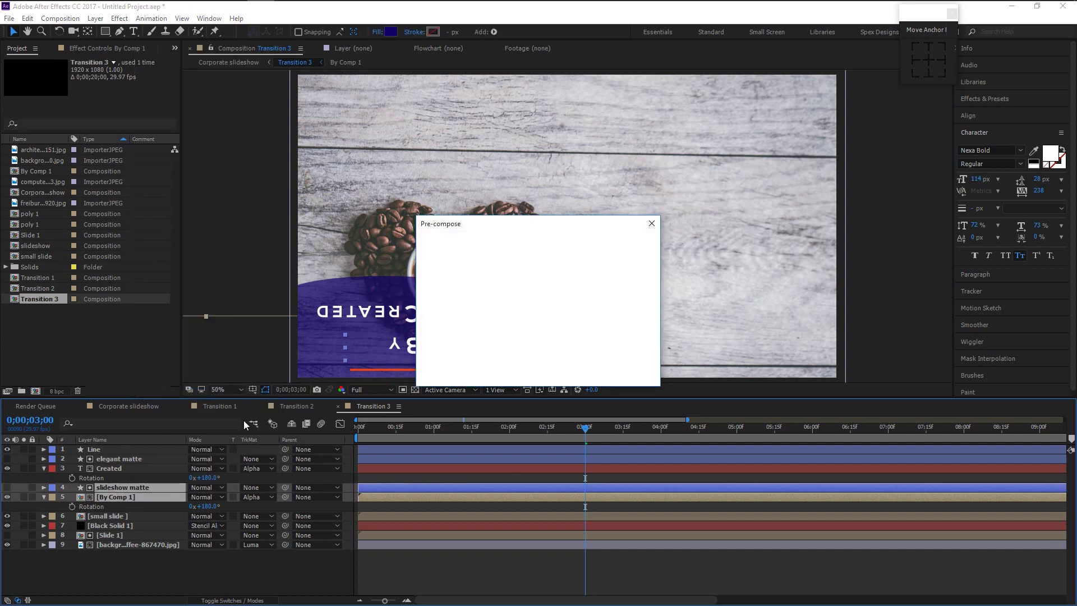
type("By")
key("Return")
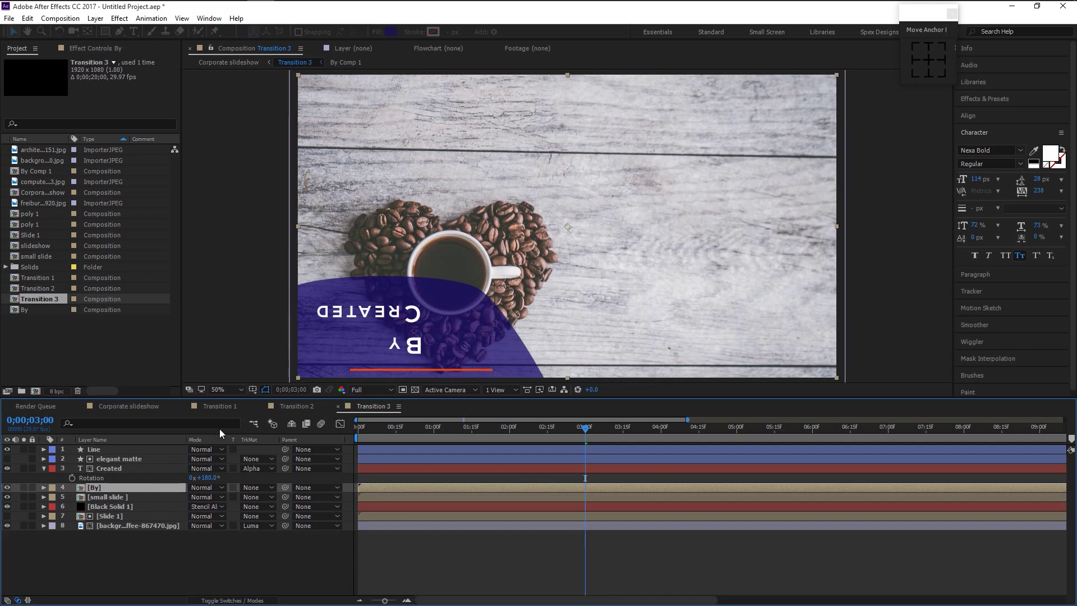
- Pre-compose the elegant matte and Created layers together as "Created text"
left_click(110, 466)
left_click(133, 456, "ctrl")
right_click(137, 459)
left_click(182, 356)
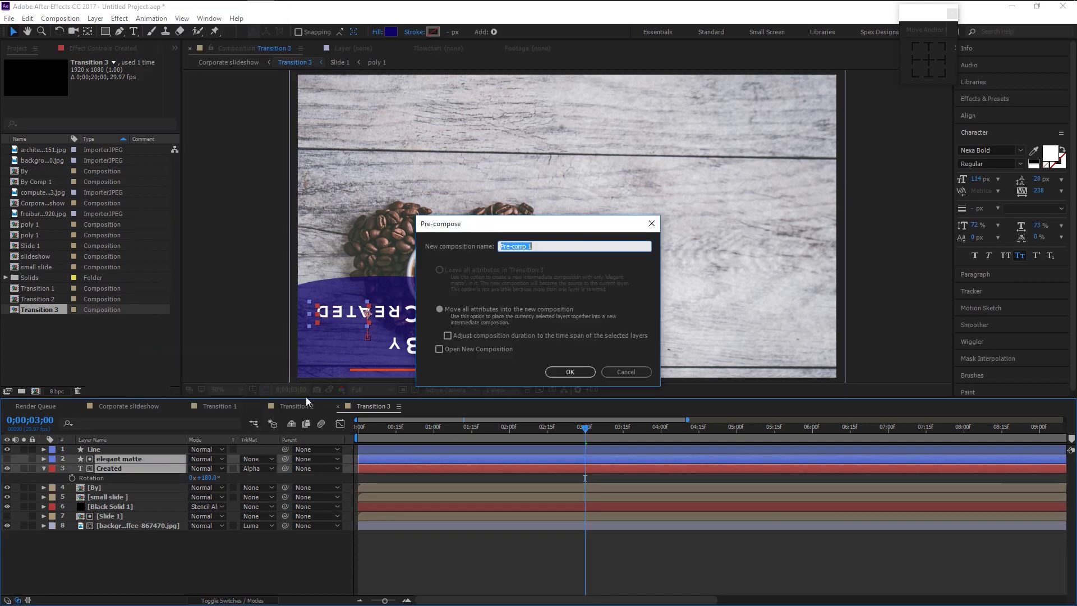
key("BackSpace")
type("Created text")
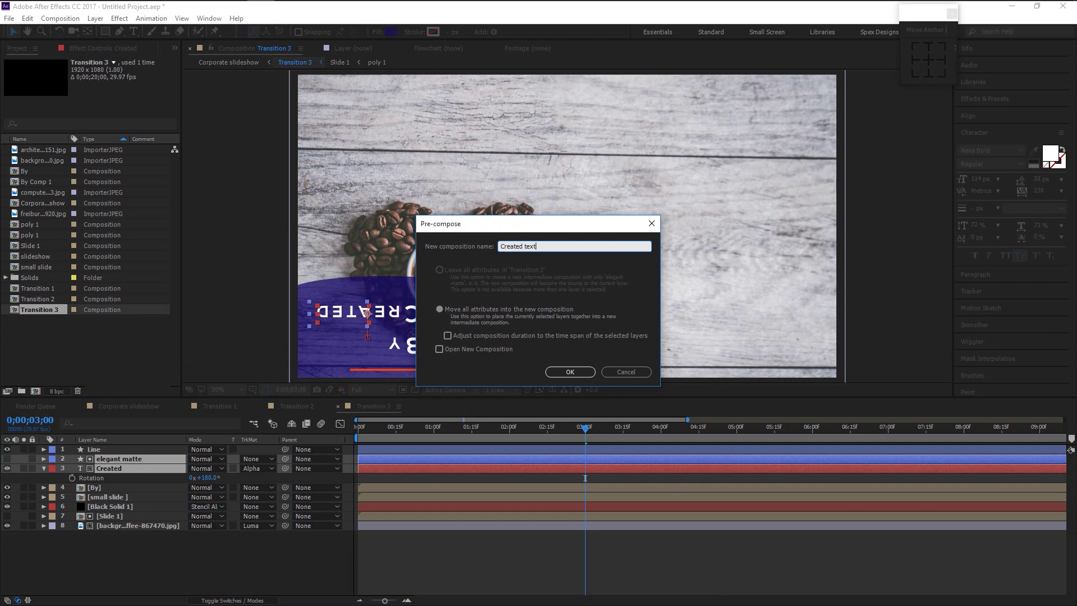
key("Return")
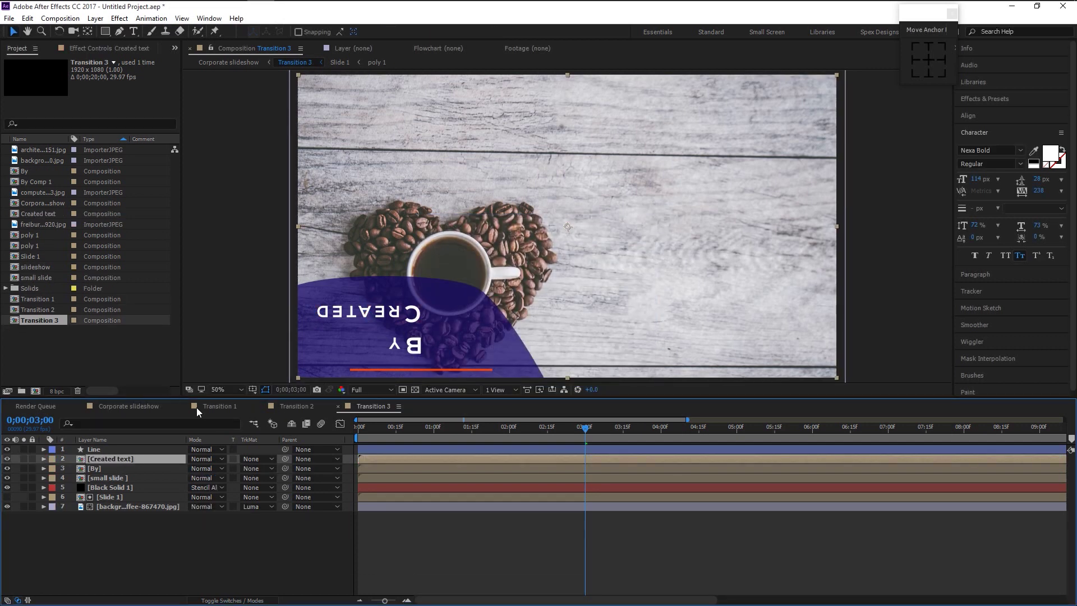
- Swap the title lines, placing Created text just above the red line and By in the row above it
left_click_drag(349, 315, 366, 346)
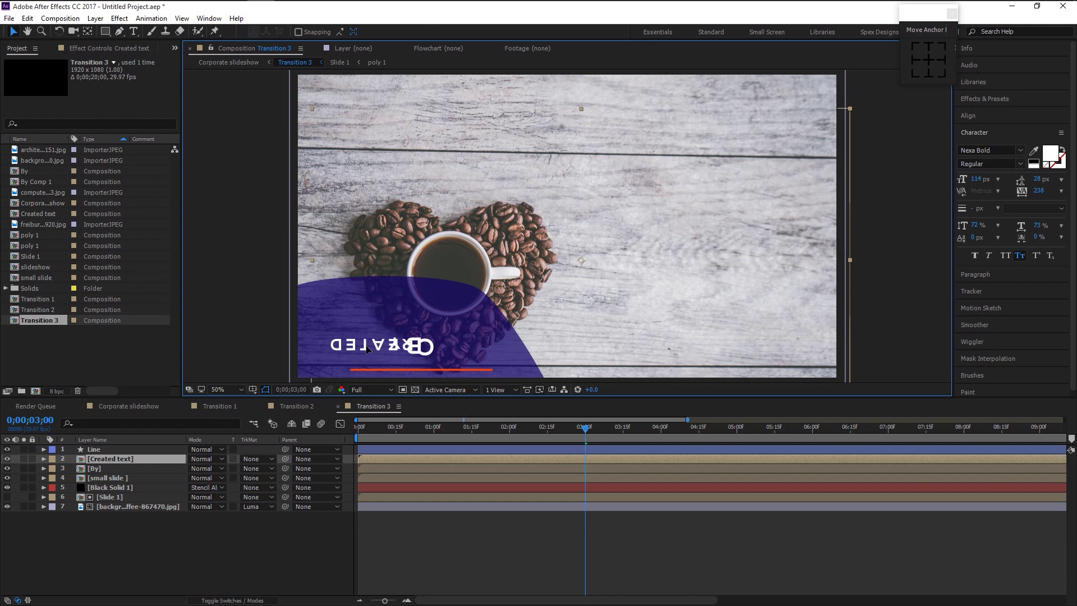
left_click(139, 469)
left_click_drag(708, 243, 637, 216)
- Preview the Transition 3 animation from the start in the Corporate slideshow composition and check the frames around 0;00;03;03
left_click(404, 439)
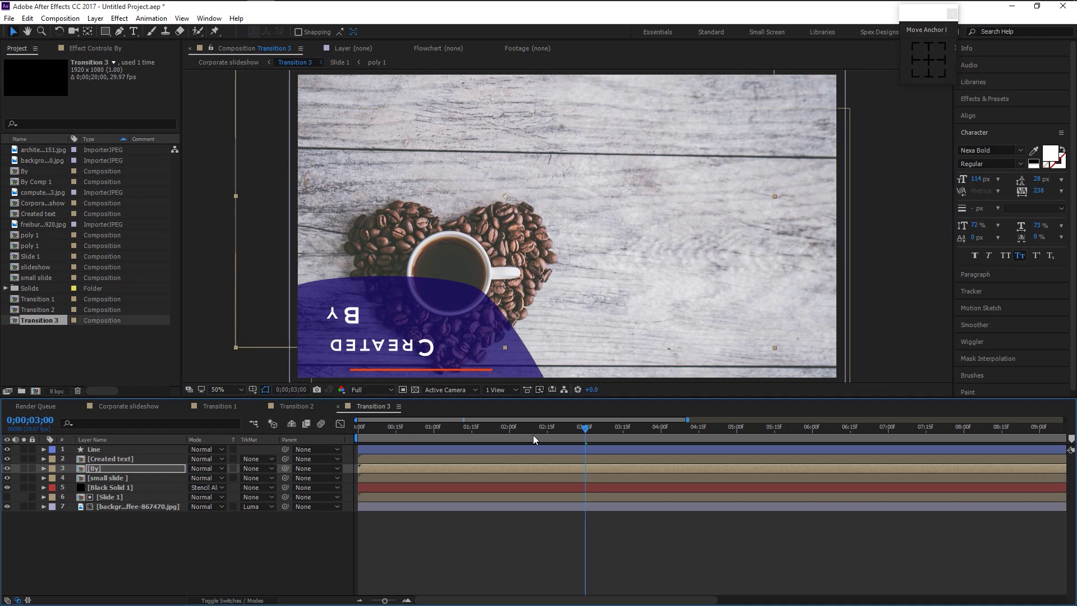
key("Home")
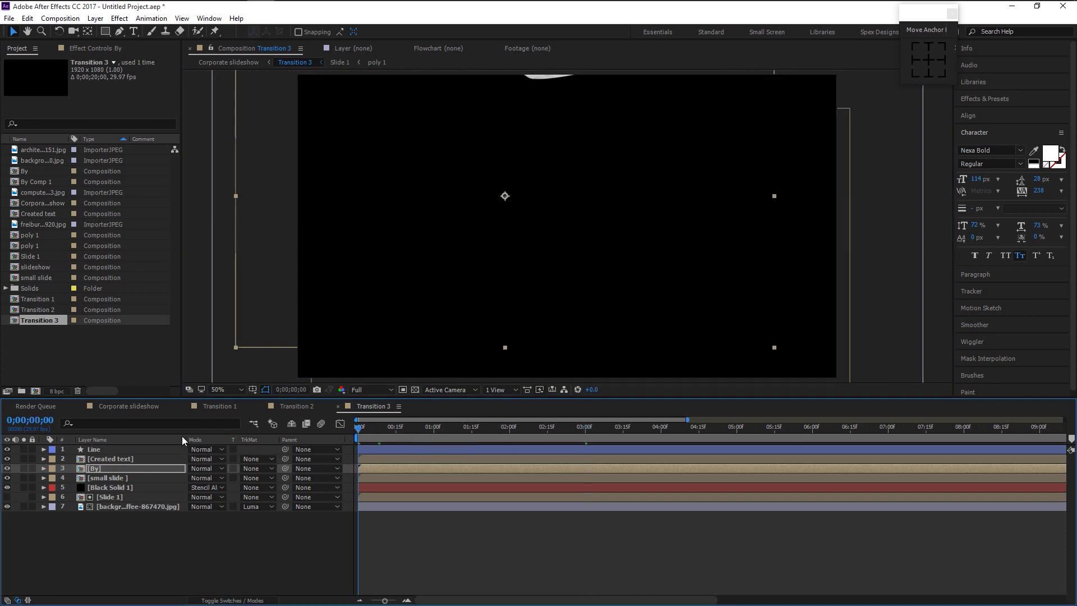
left_click(129, 406)
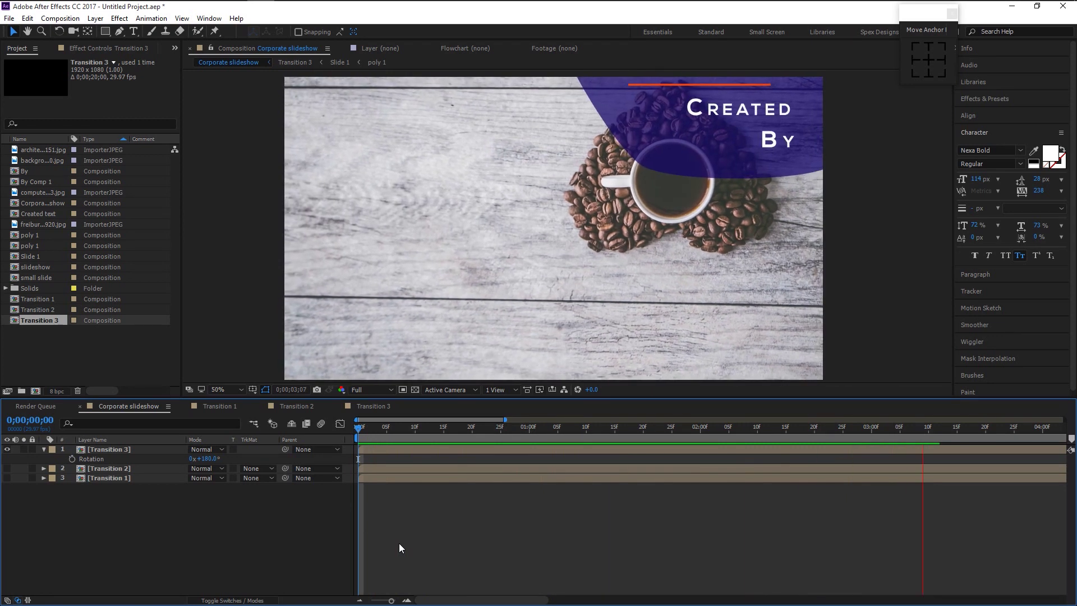
key("space")
left_click_drag(363, 437, 885, 433)
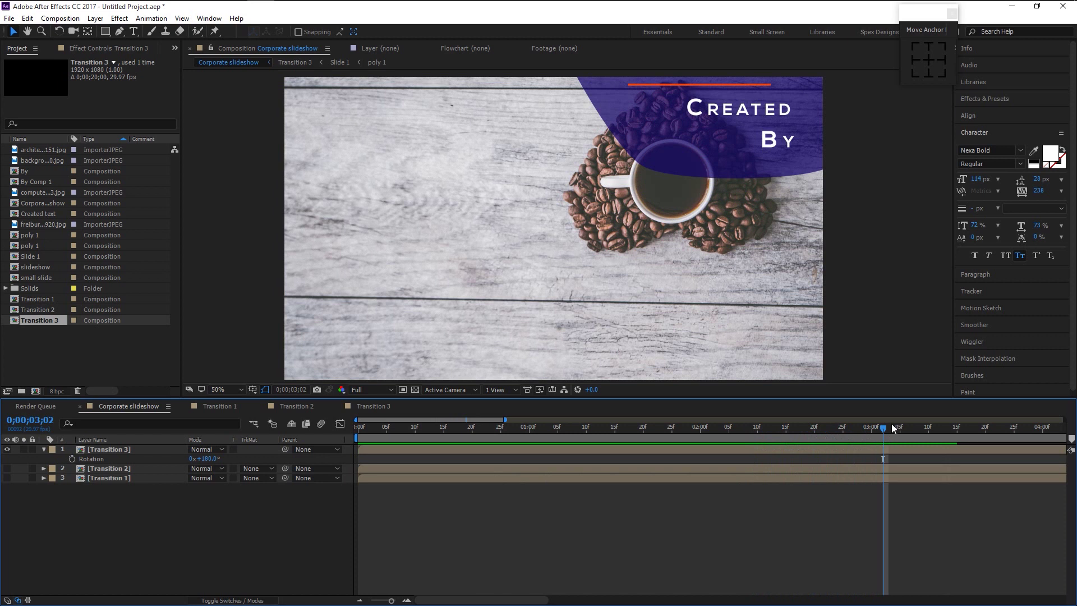
left_click_drag(895, 432, 888, 434)
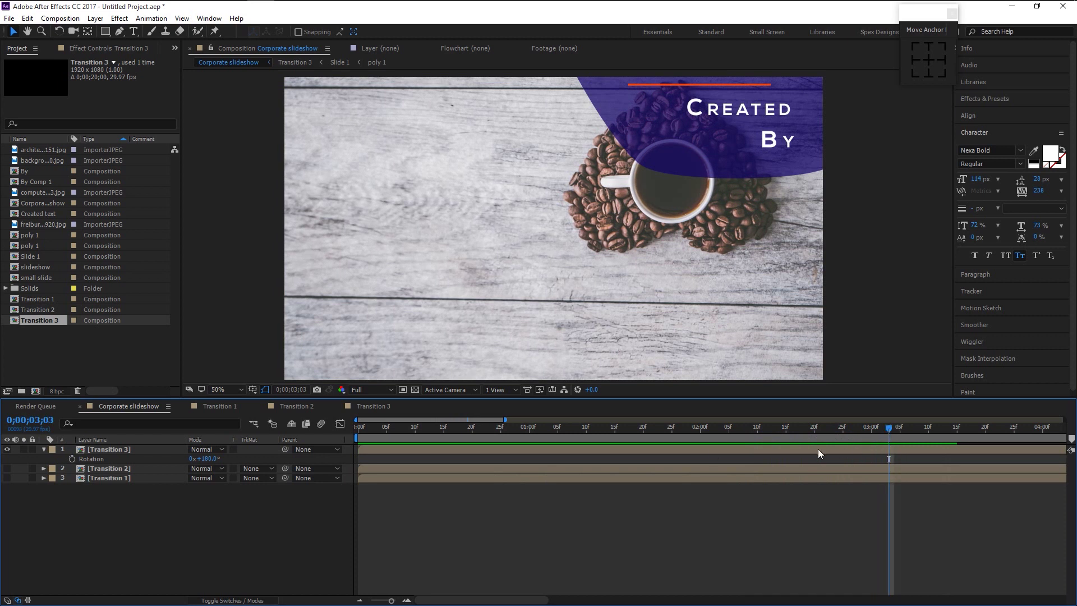
- Hide the Transition 3 layer and draw a large white pentagon near the frame's centre on a new top shape layer
left_click(44, 450)
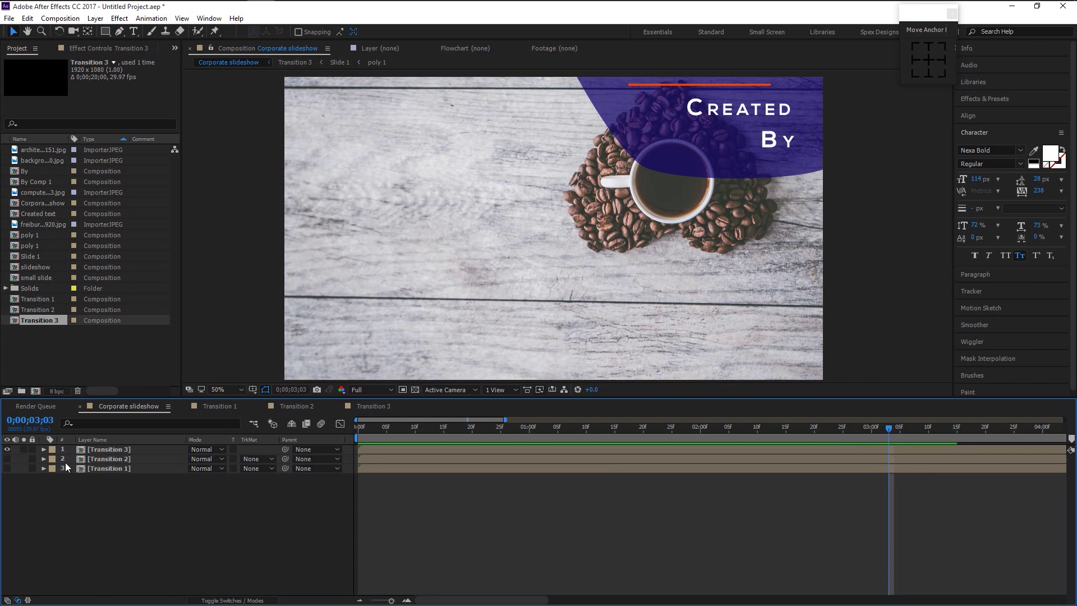
left_click(8, 449)
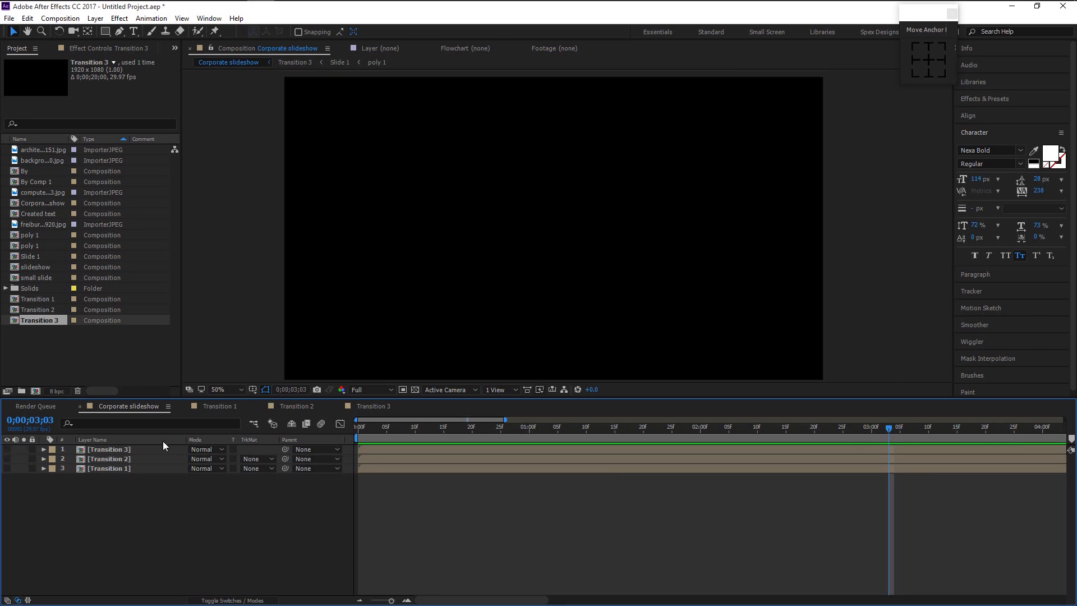
left_click_drag(106, 33, 157, 68)
left_click_drag(580, 211, 641, 289)
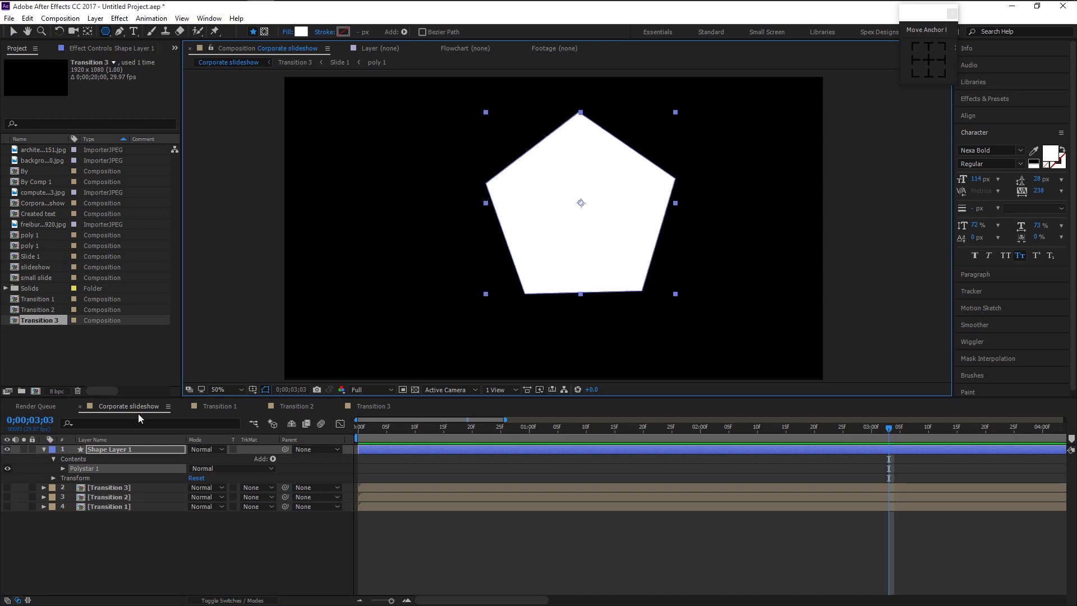
- Turn the pentagon on Shape Layer 1 into a hexagon with 6 points and an outer roundness of 55%
left_click(63, 469)
left_click(72, 478)
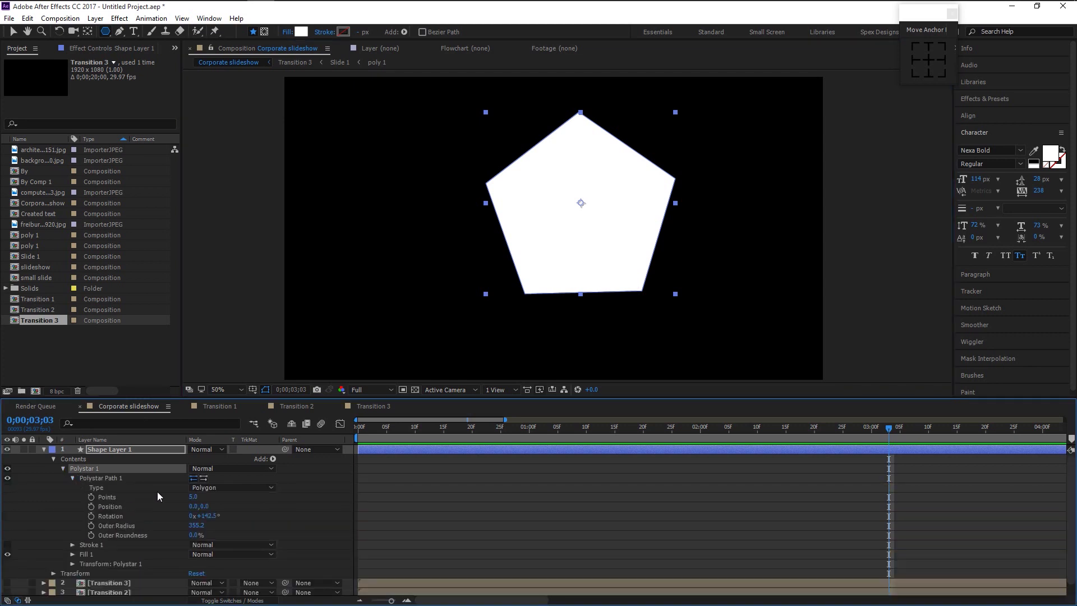
left_click(192, 496)
type("6")
key("Return")
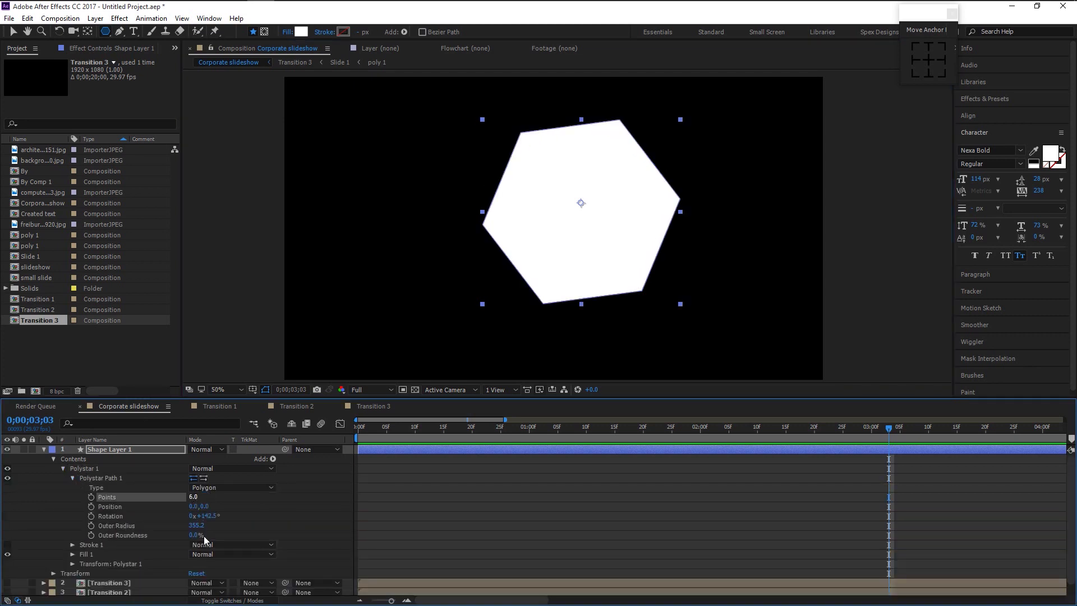
left_click(199, 535)
type("55")
key("Return")
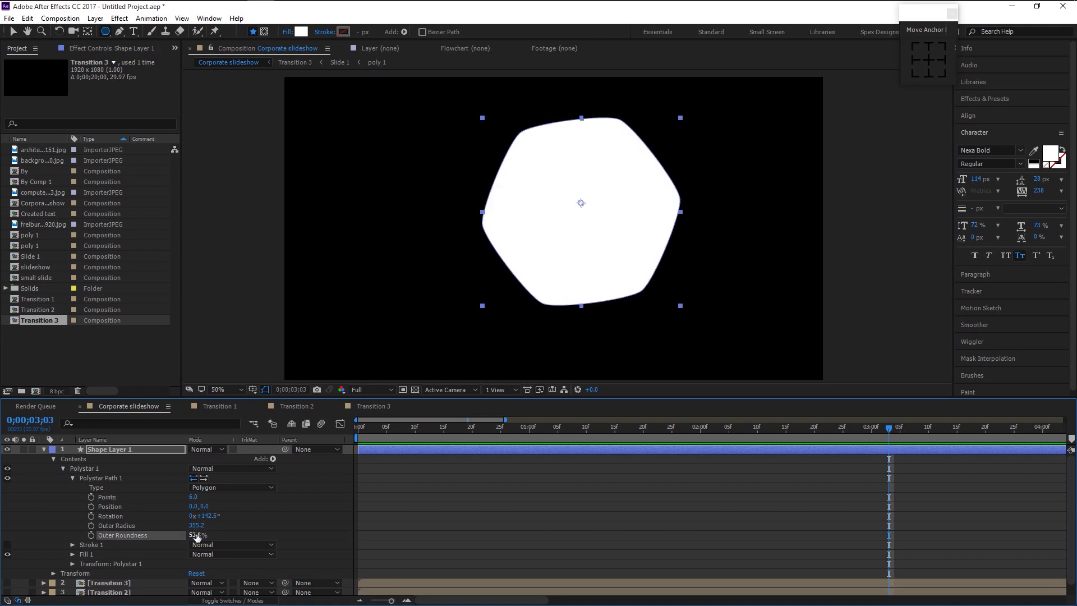
left_click(287, 512)
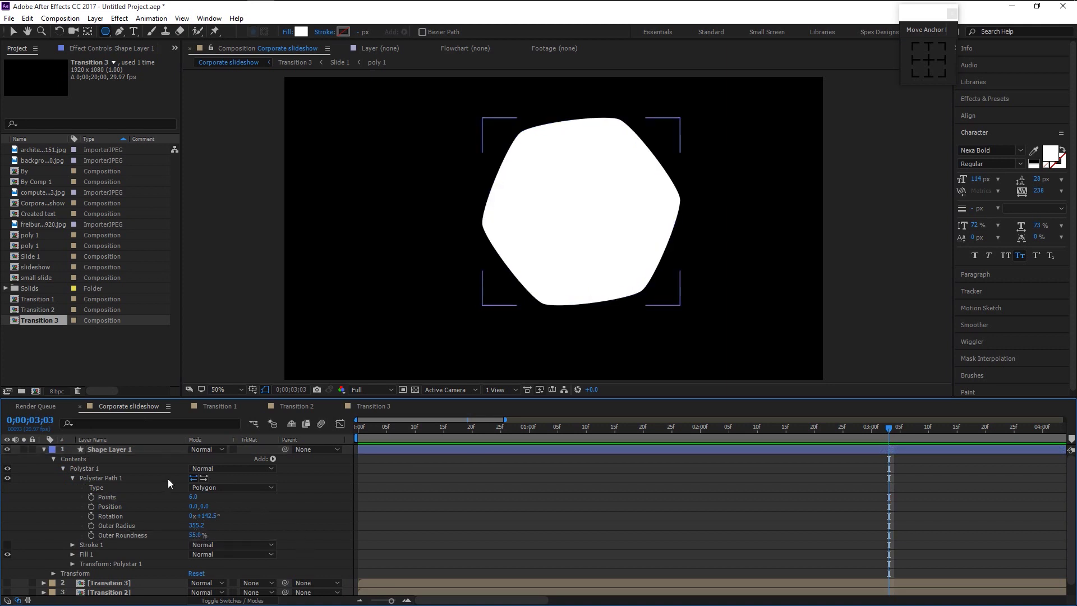
- Rotate Shape Layer 1 to 98° so that the rounded hexagon stands upright on a corner
left_click(101, 451)
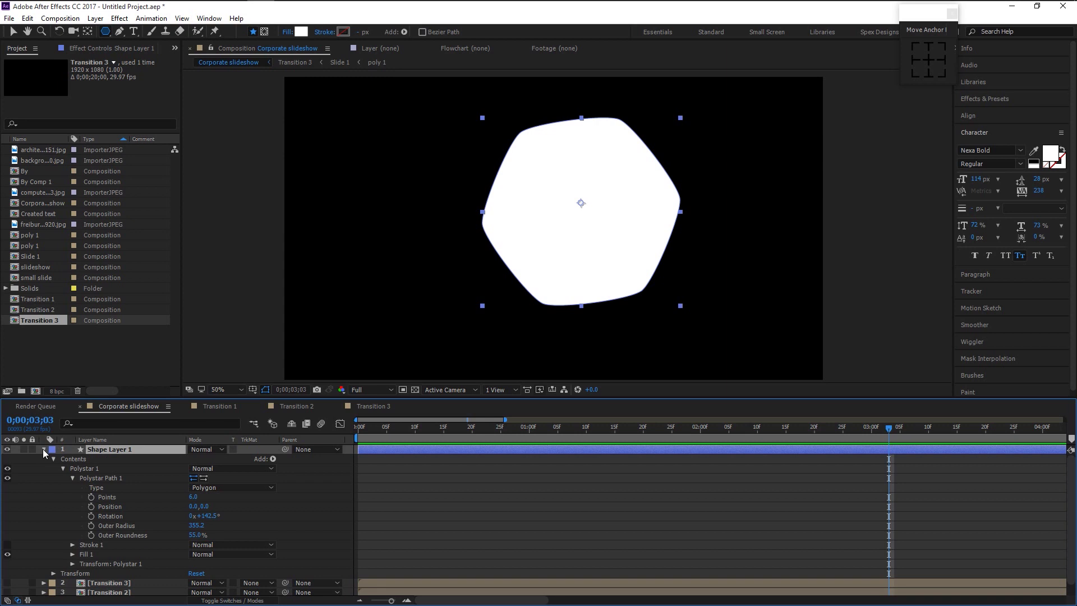
left_click(44, 449)
key("r")
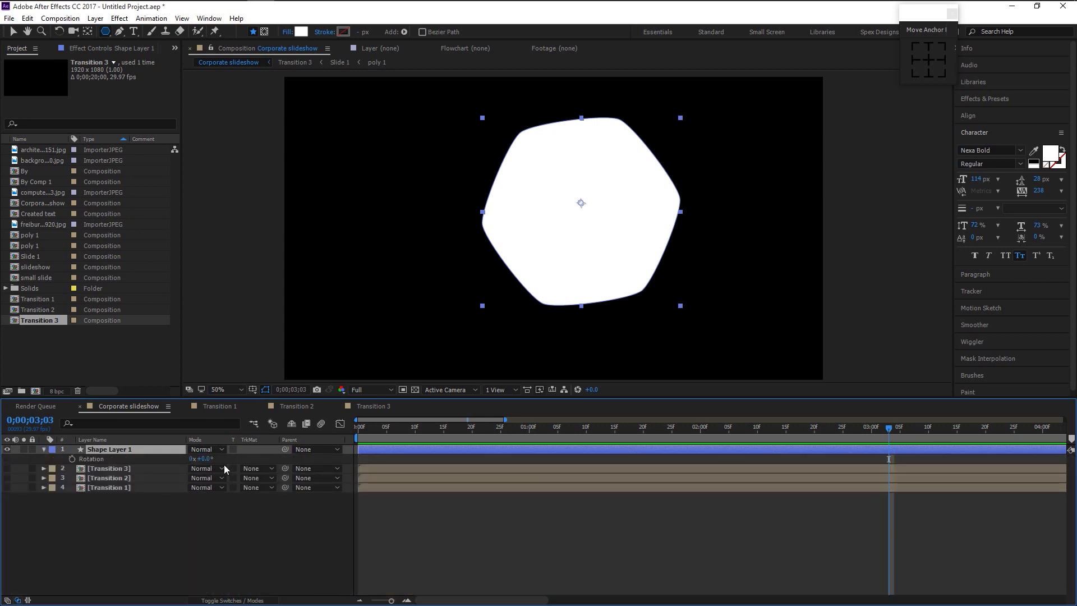
left_click_drag(203, 461, 287, 488)
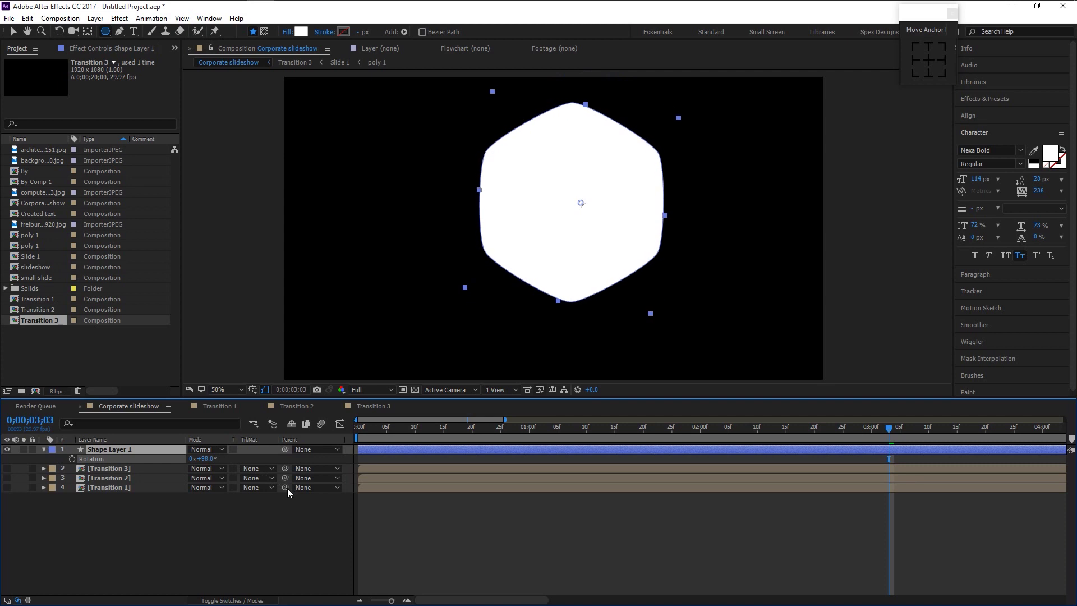
left_click(143, 449)
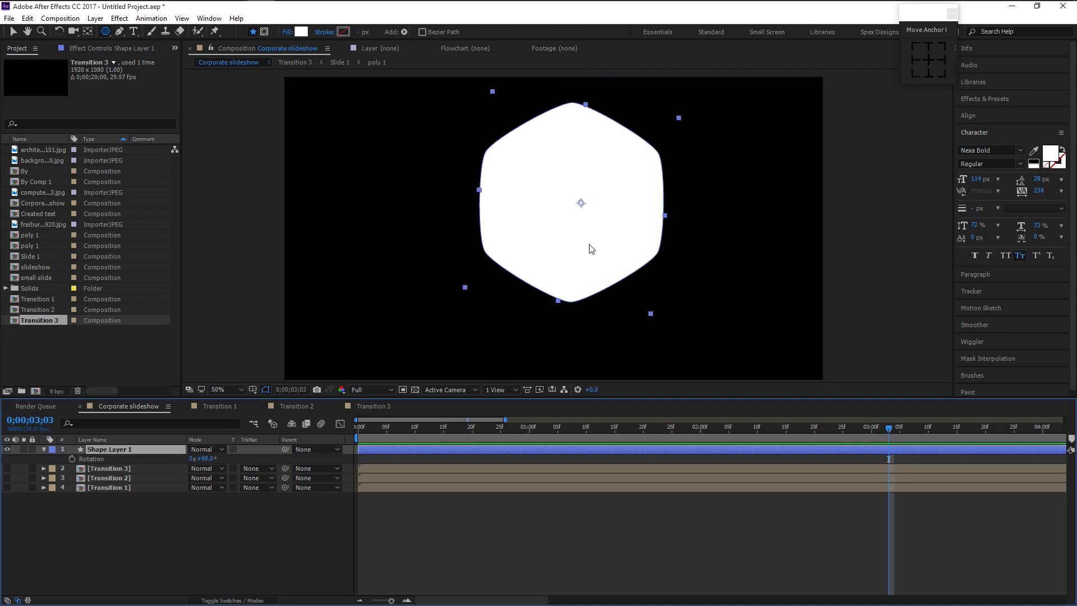
- Move the rounded hexagon to the middle of the frame and scale Shape Layer 1 down to 76%
key("v")
left_click_drag(582, 238, 570, 265)
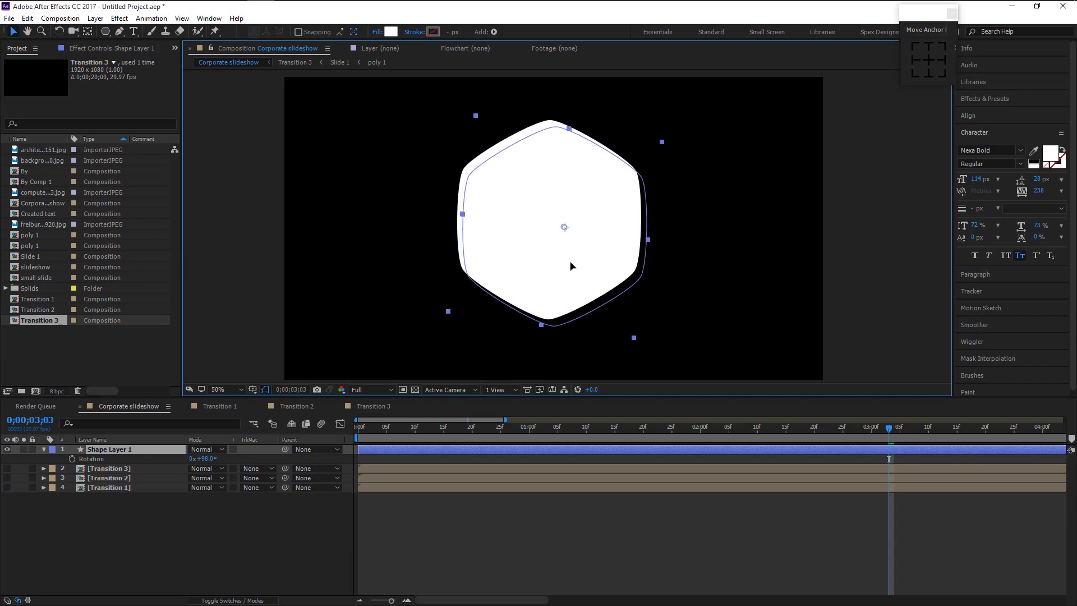
left_click(157, 448)
key("s")
left_click_drag(224, 459, 215, 459)
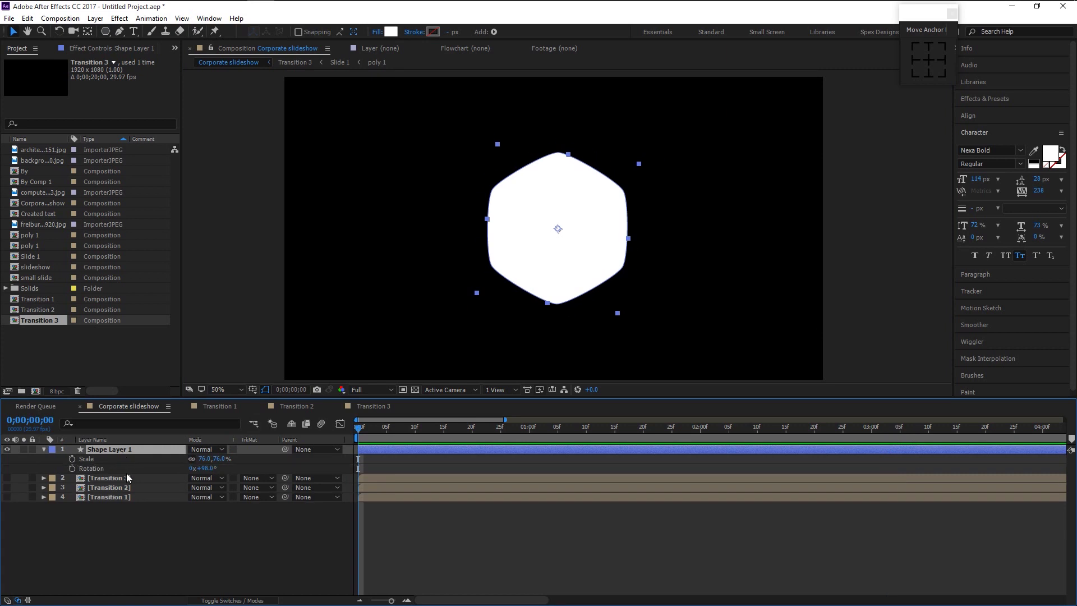
- Start rotation and scale keyframes on Shape Layer 1 at 0;00;00;00, with the scale at 0%
left_click(72, 468)
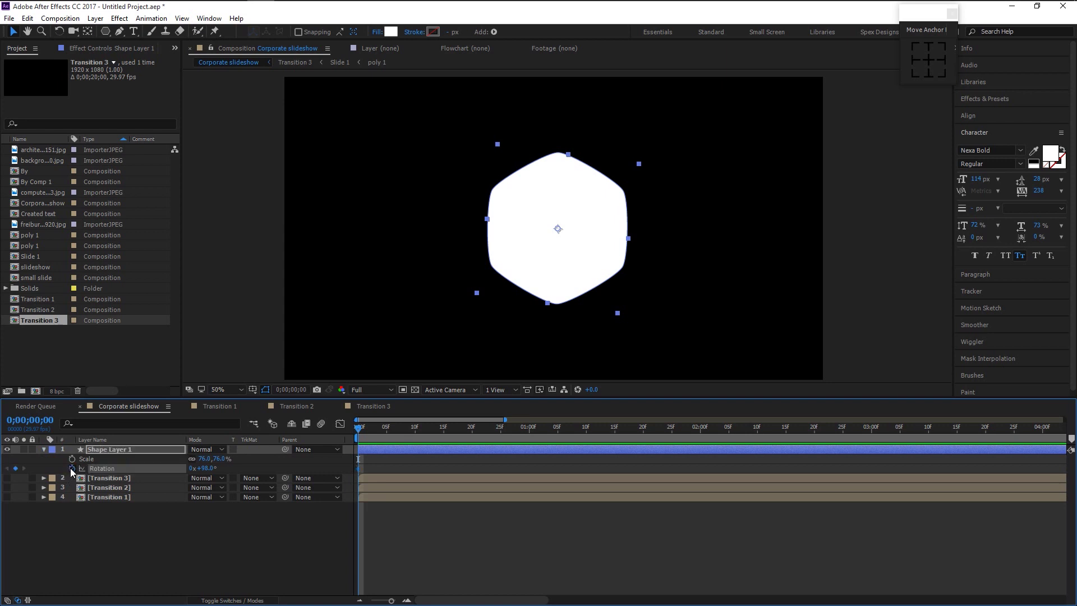
left_click(72, 459)
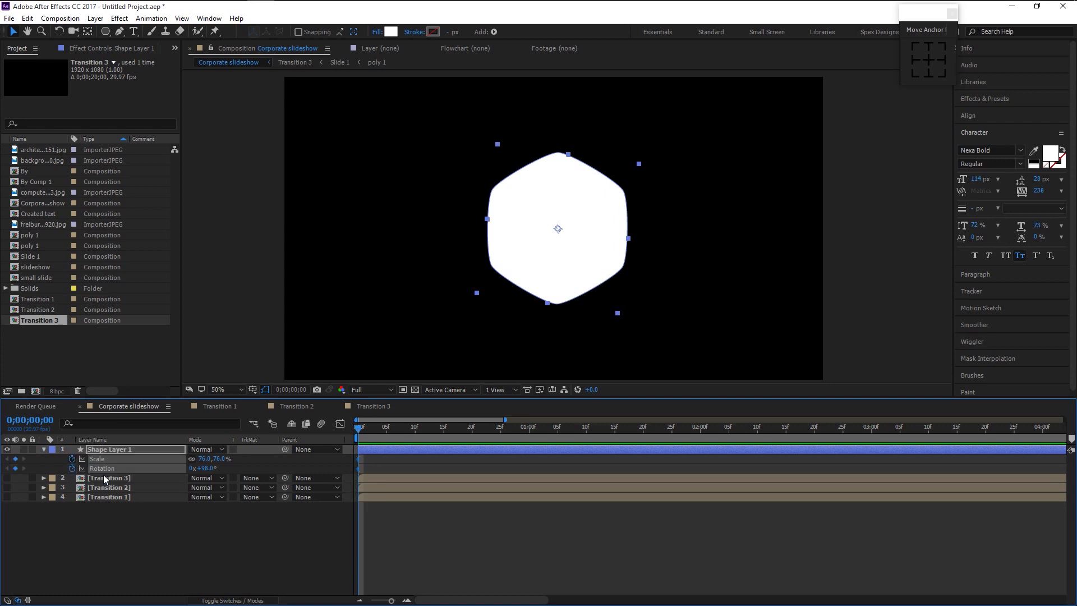
left_click(221, 459)
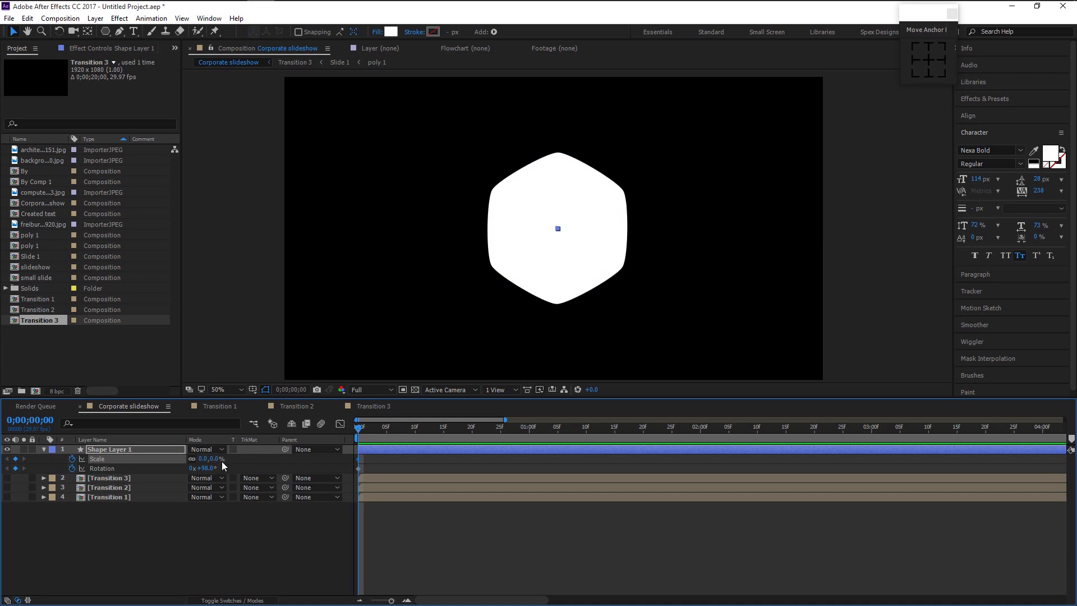
type("0")
key("Return")
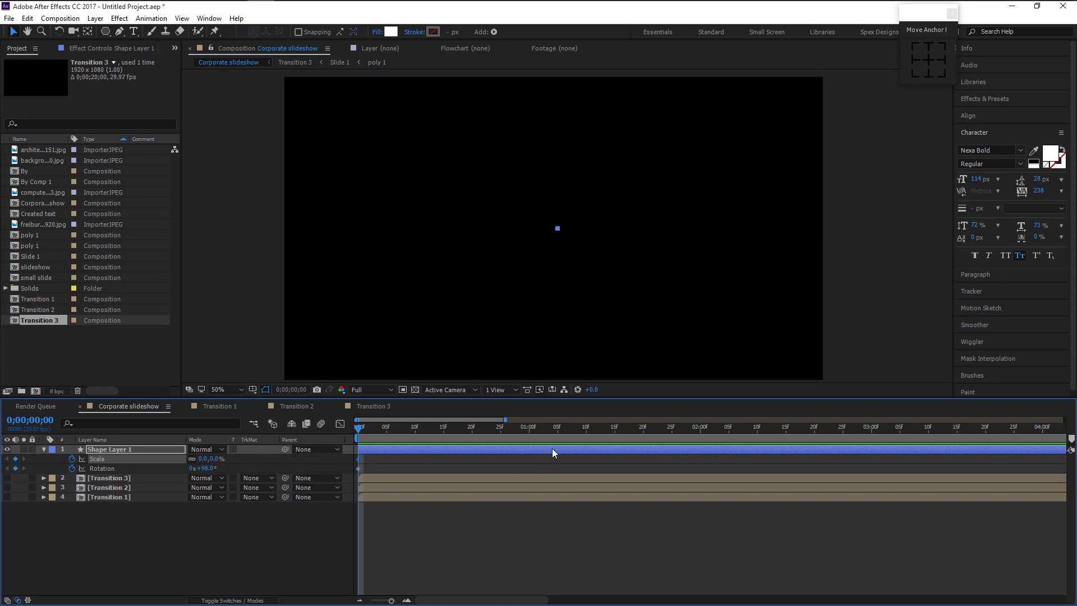
- At 0;00;01;20, set Shape Layer 1's scale to 327% and its rotation to 260°
left_click(643, 431)
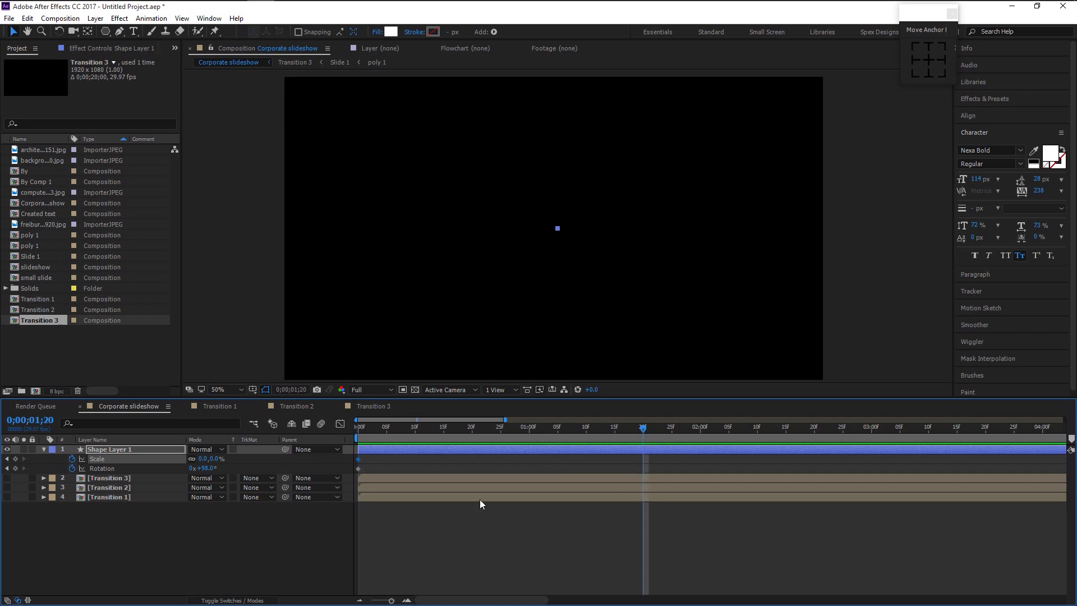
left_click(220, 458)
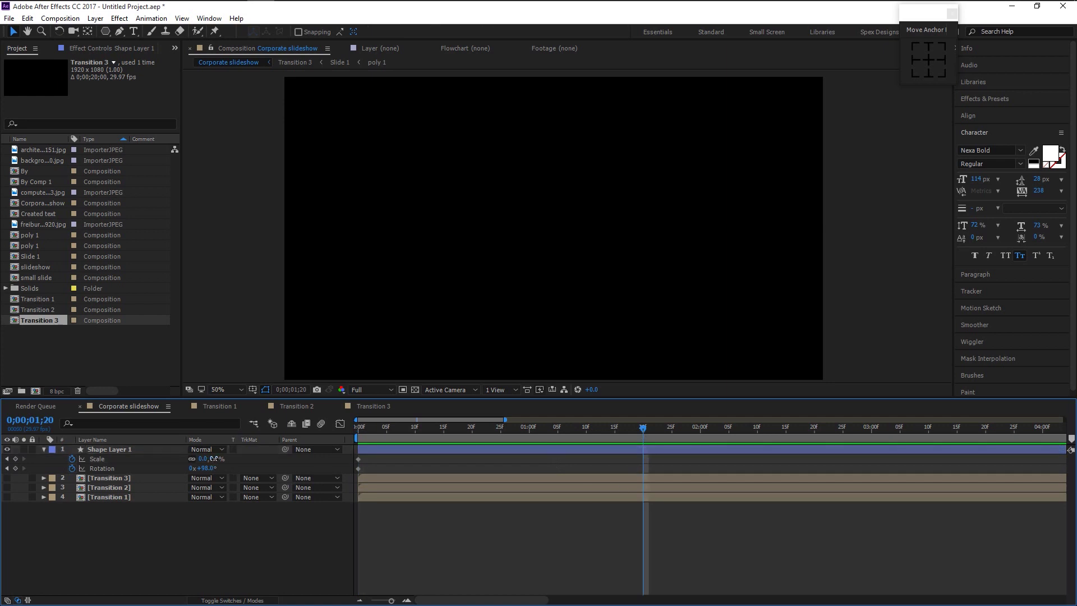
key("Return")
left_click_drag(217, 461, 454, 512)
left_click(208, 468)
type("260")
key("Return")
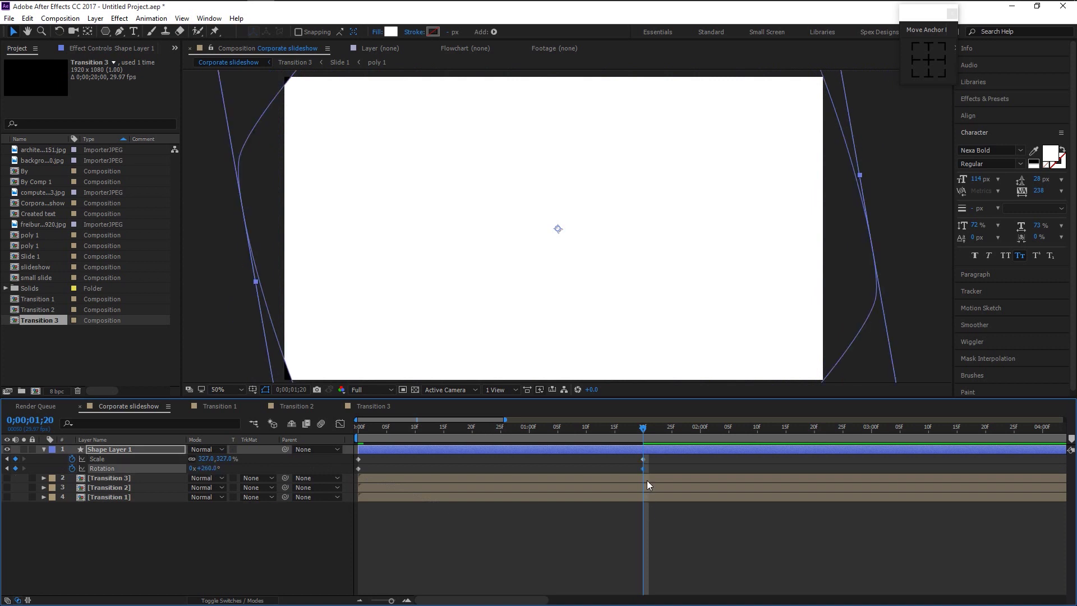
- Easy-ease all four scale and rotation keyframes and add a keyframe midway on each speed curve with the Pen tool
left_click_drag(655, 469, 338, 439)
key("F9")
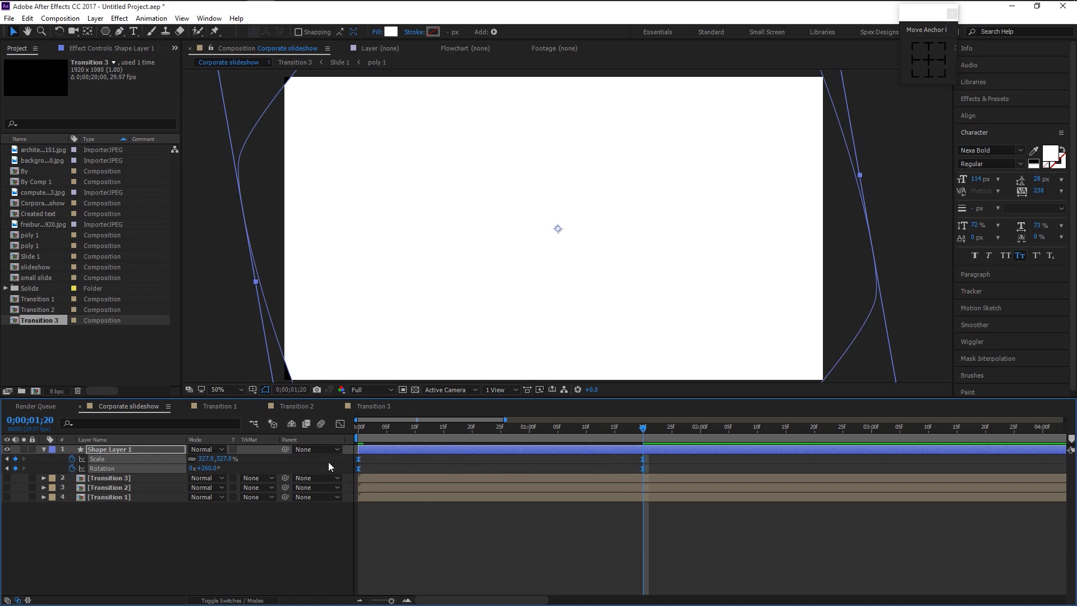
left_click(339, 424)
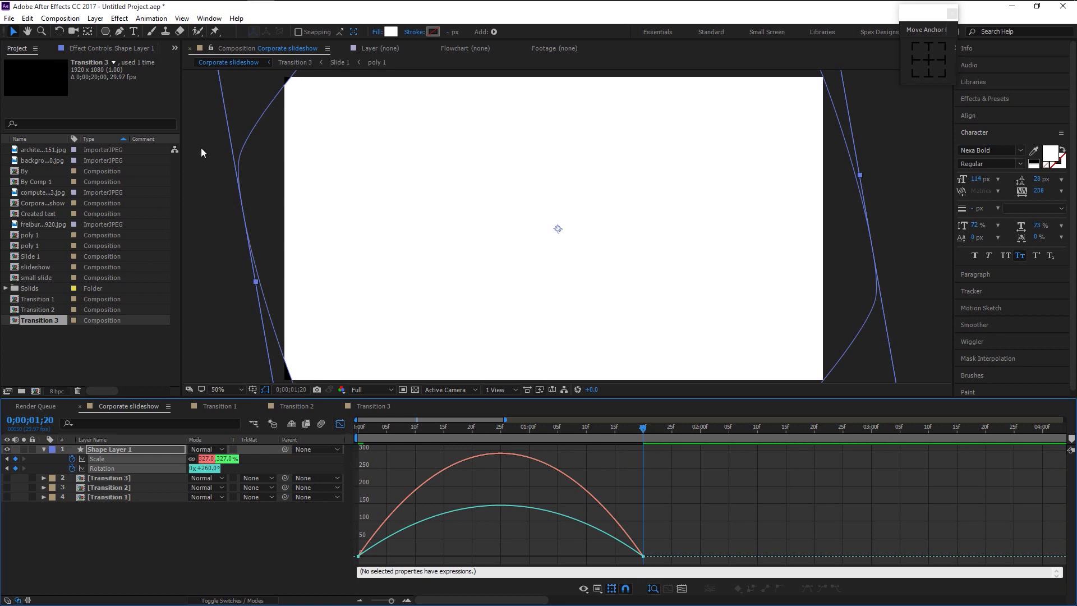
left_click(119, 31)
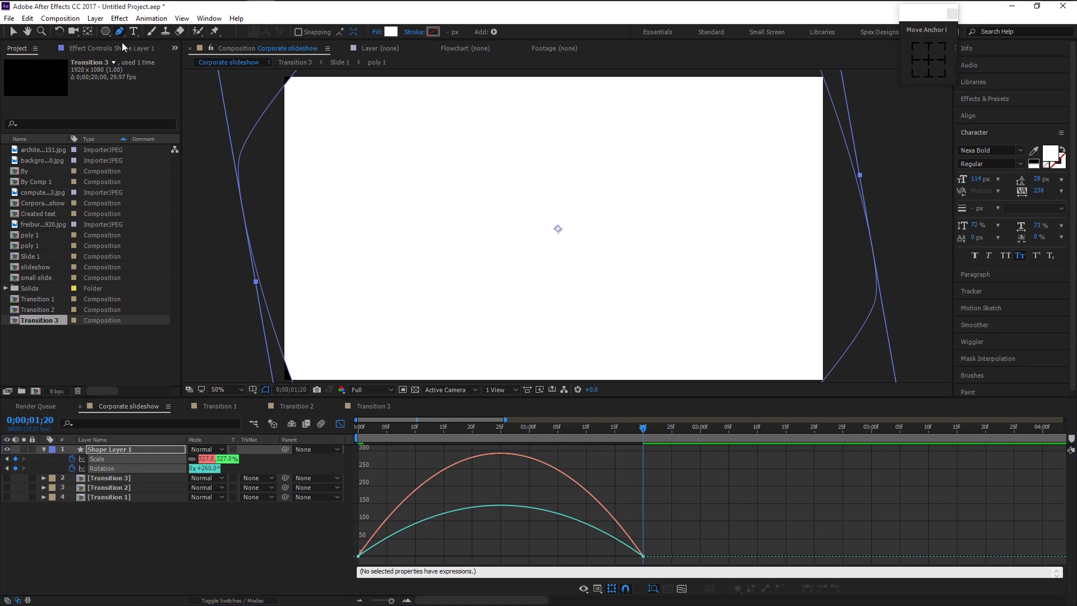
left_click(503, 510)
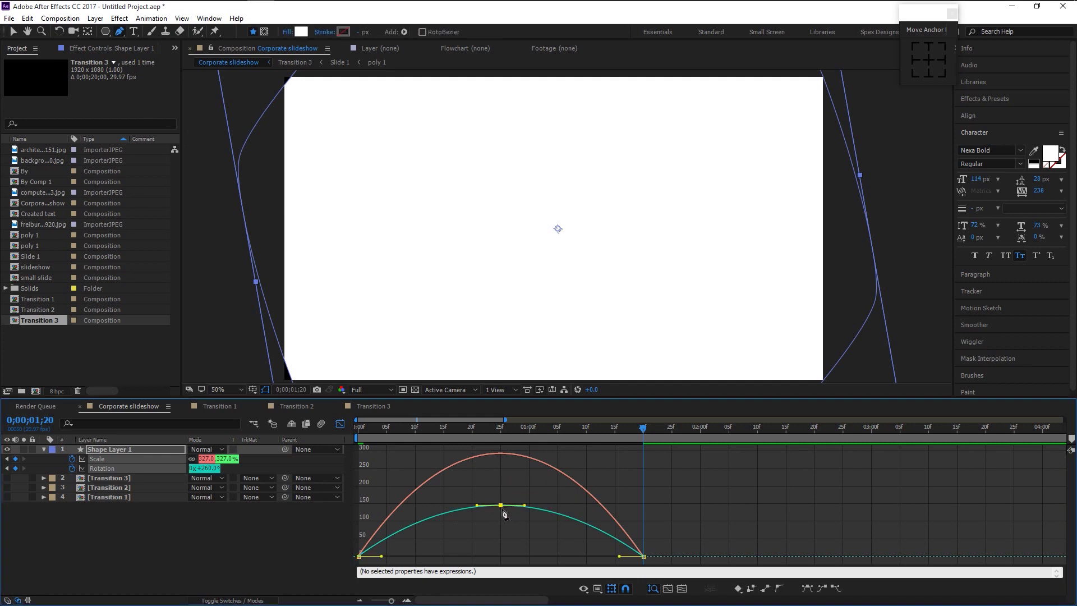
left_click(500, 453)
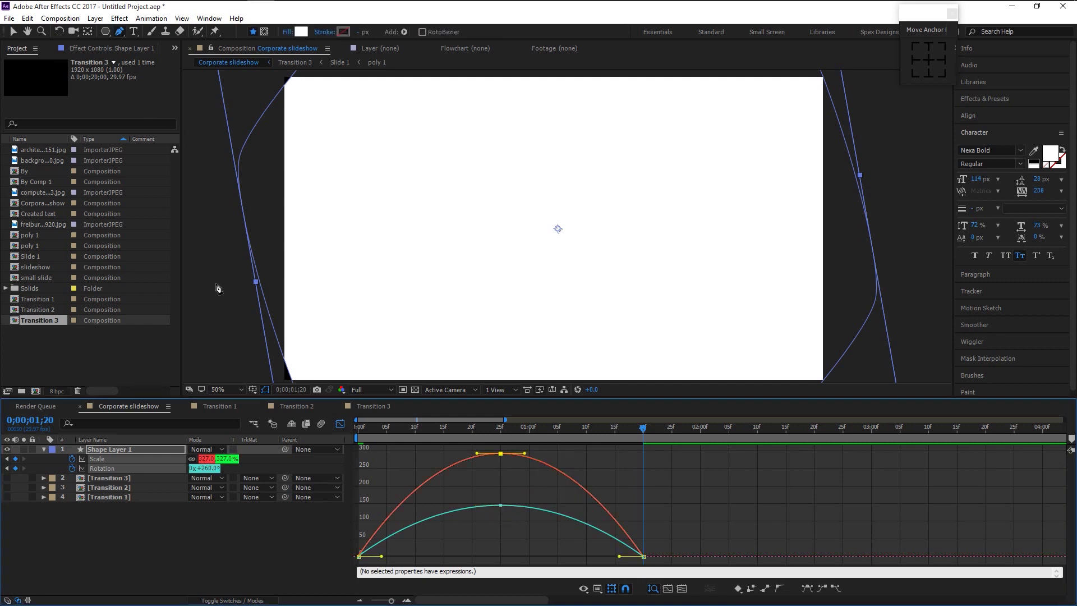
left_click(14, 32)
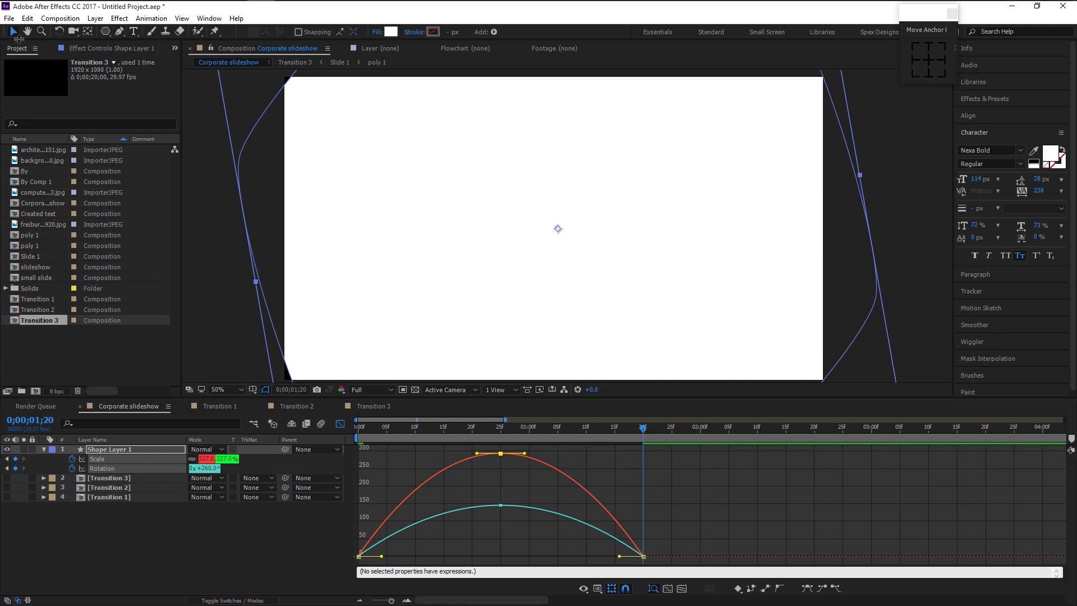
- Lower the middle scale and rotation keyframes to zero speed in the speed graph and lengthen their influence handles on both sides
key("equal")
key("equal")
left_click_drag(475, 599, 438, 604)
key("minus")
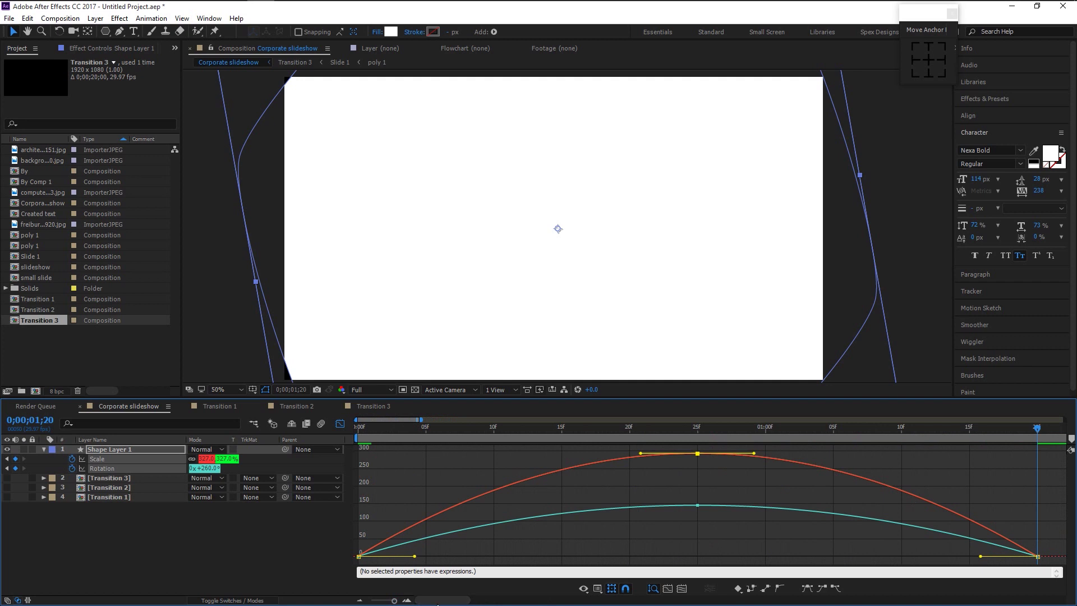
left_click(697, 505)
left_click_drag(699, 513, 628, 556)
left_click_drag(753, 556, 768, 556)
left_click_drag(697, 453, 698, 560)
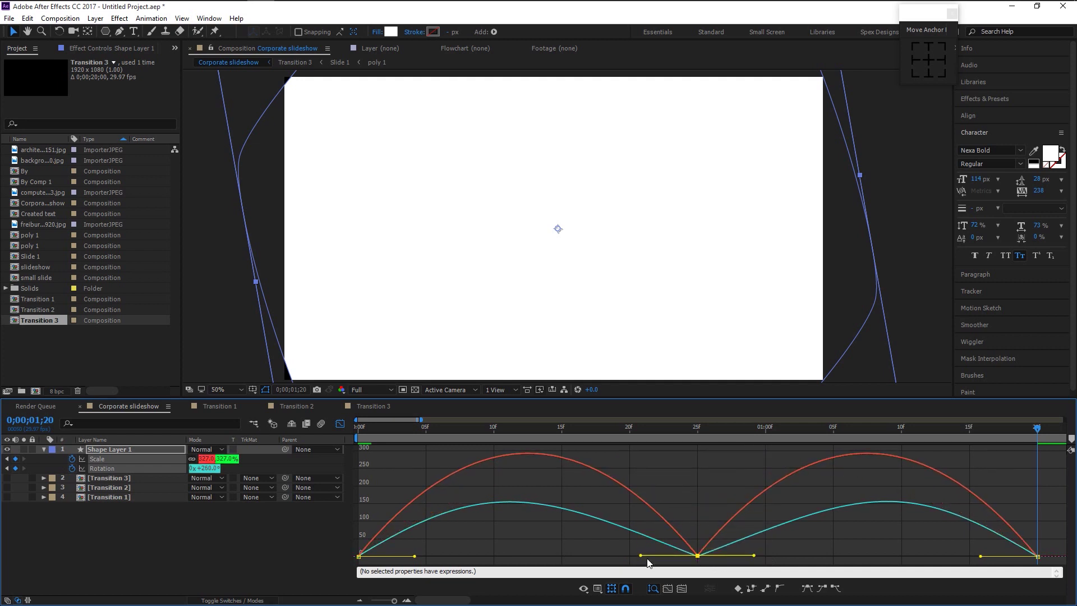
left_click_drag(632, 559, 573, 561)
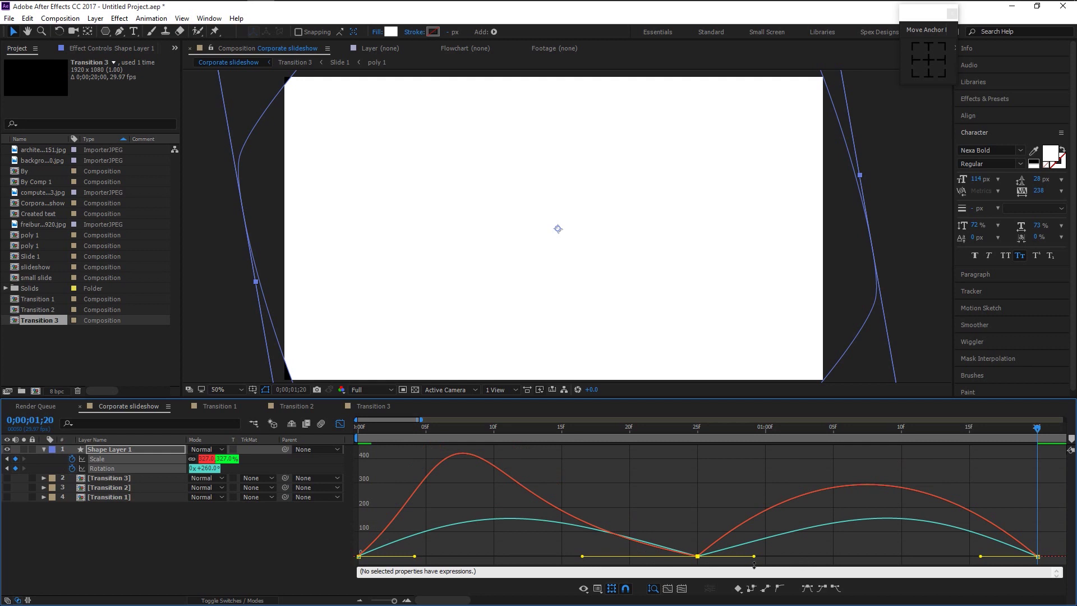
left_click_drag(754, 559, 814, 563)
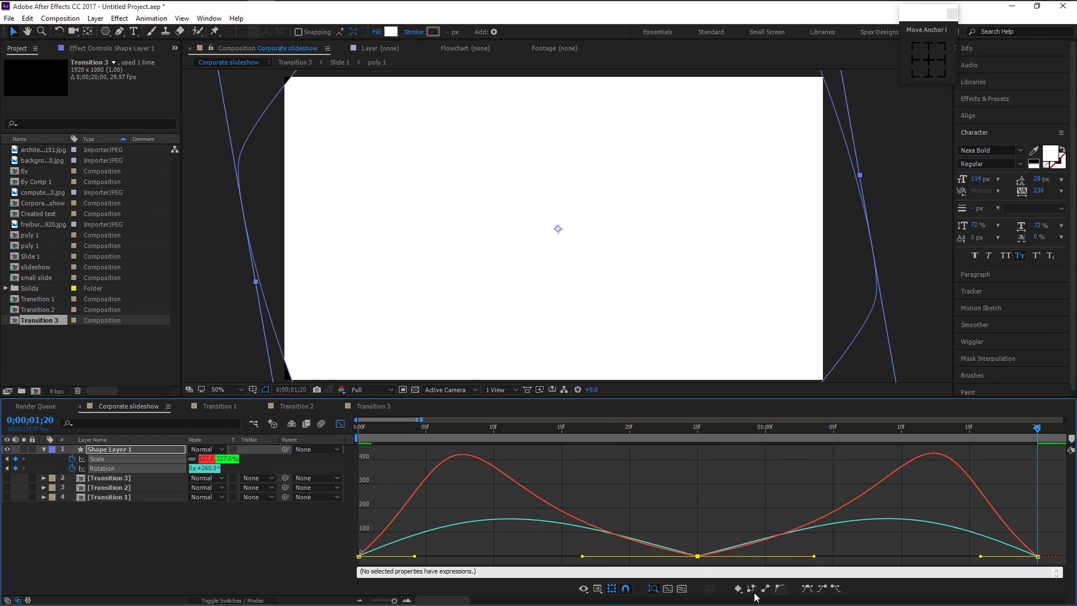
- Leave the speed graph and preview the hexagon's growing and rotating animation from the start of the composition
left_click(340, 425)
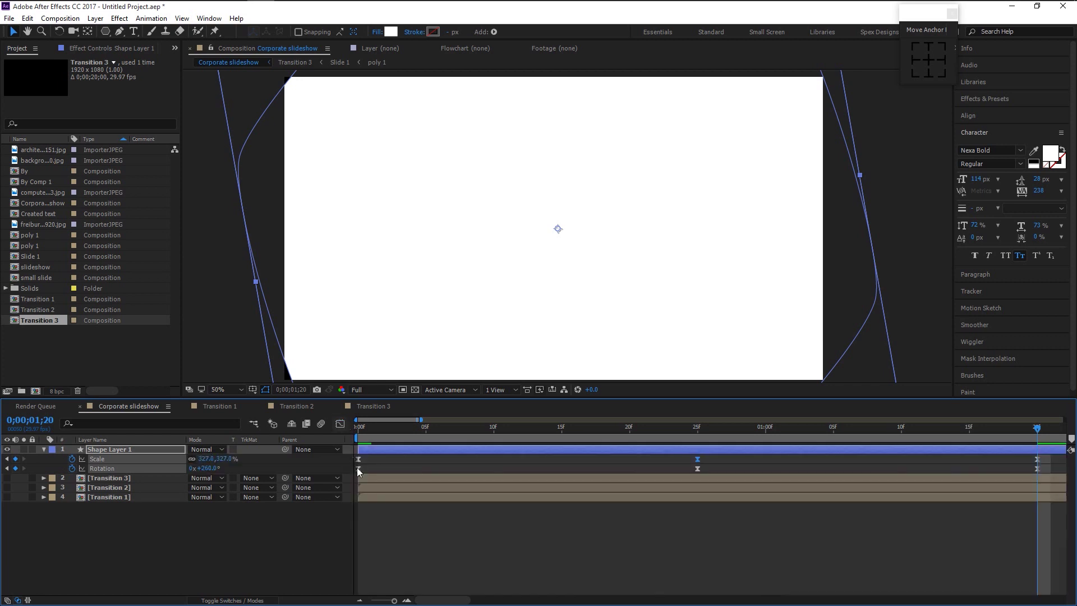
key("Home")
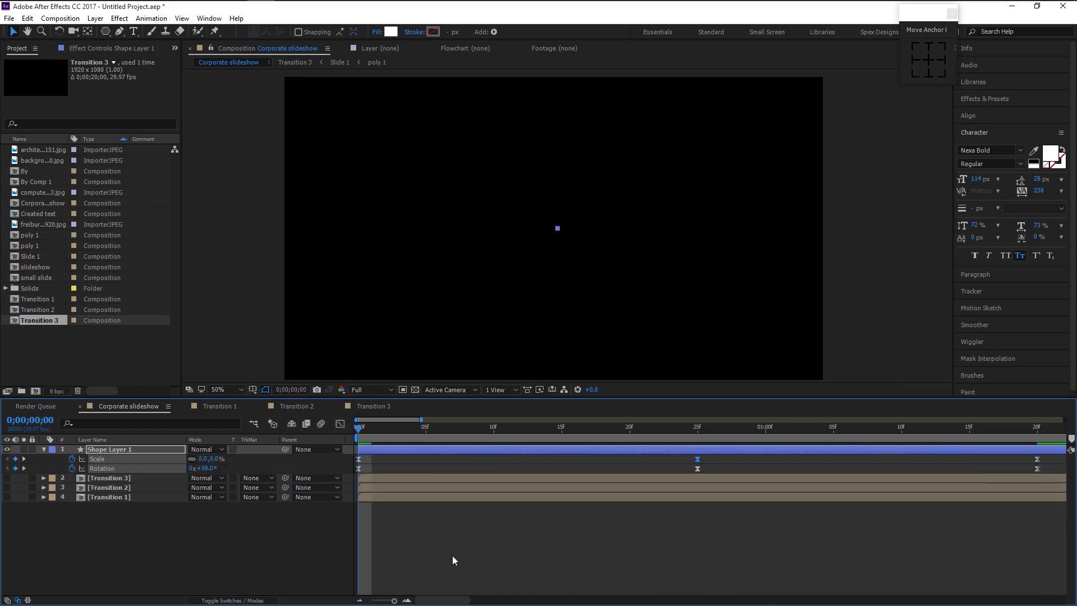
key("space")
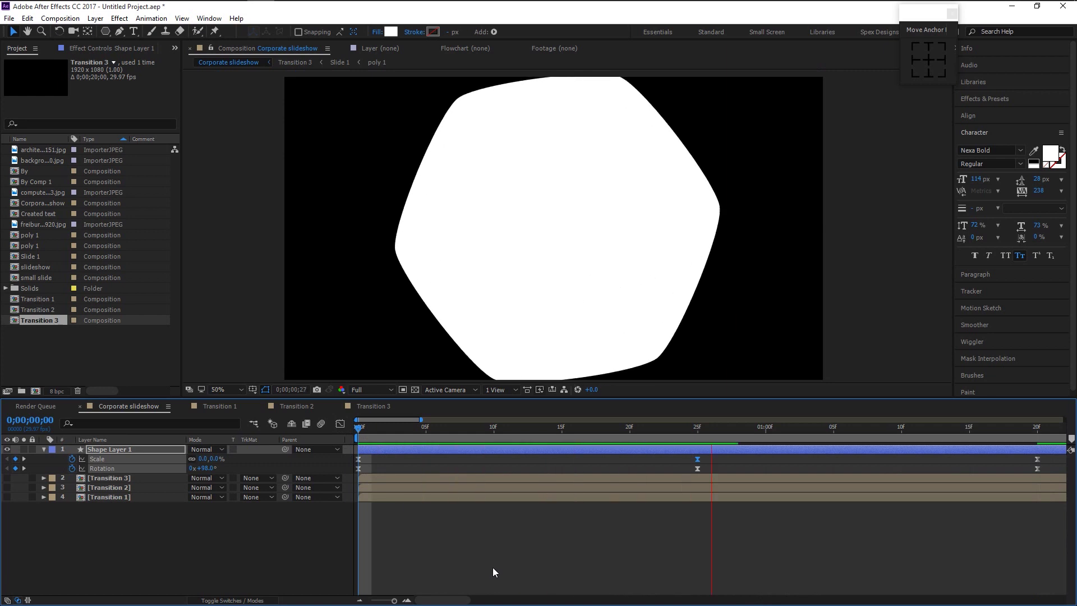
key("space")
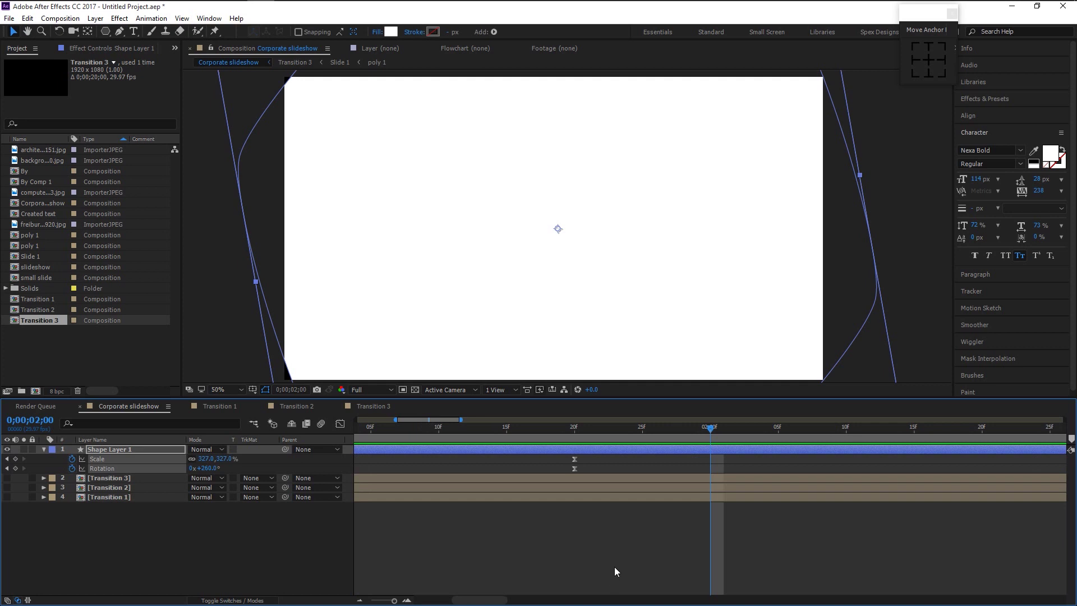
scroll(618, 555, "down", 3)
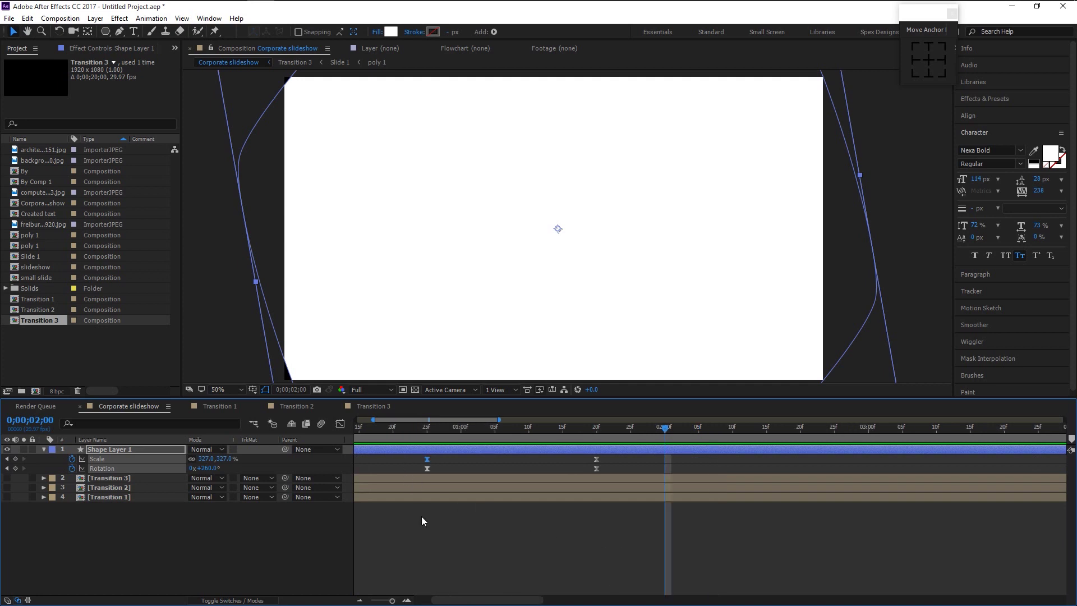
left_click_drag(456, 602, 440, 602)
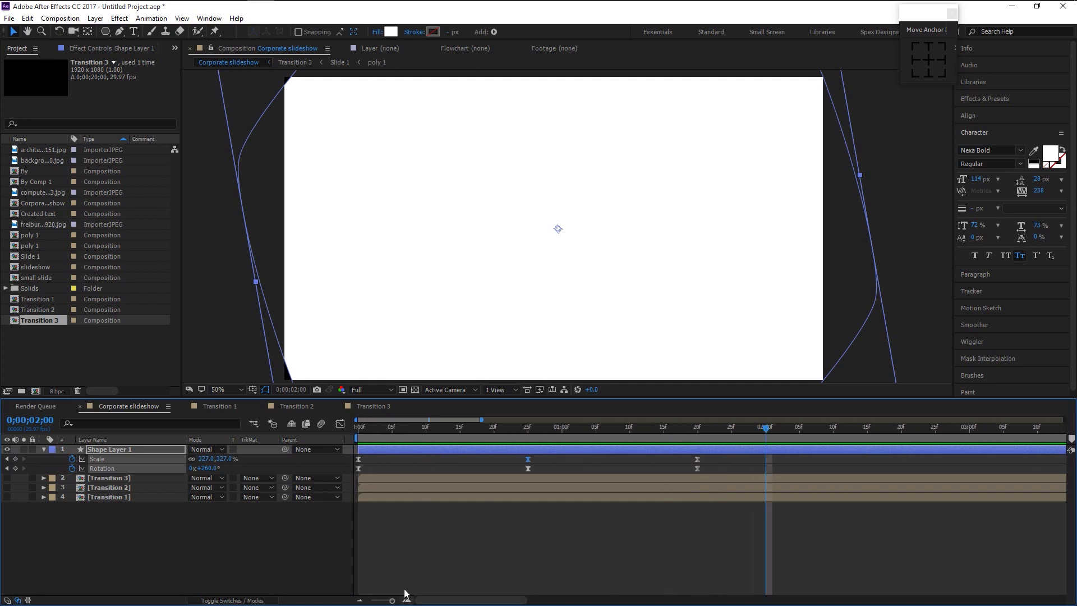
- Raise the scale at the 0;00;01;20 keyframe to 343% so the hexagon fills the frame, and collapse Shape Layer 1
key("j")
key("space")
key("space")
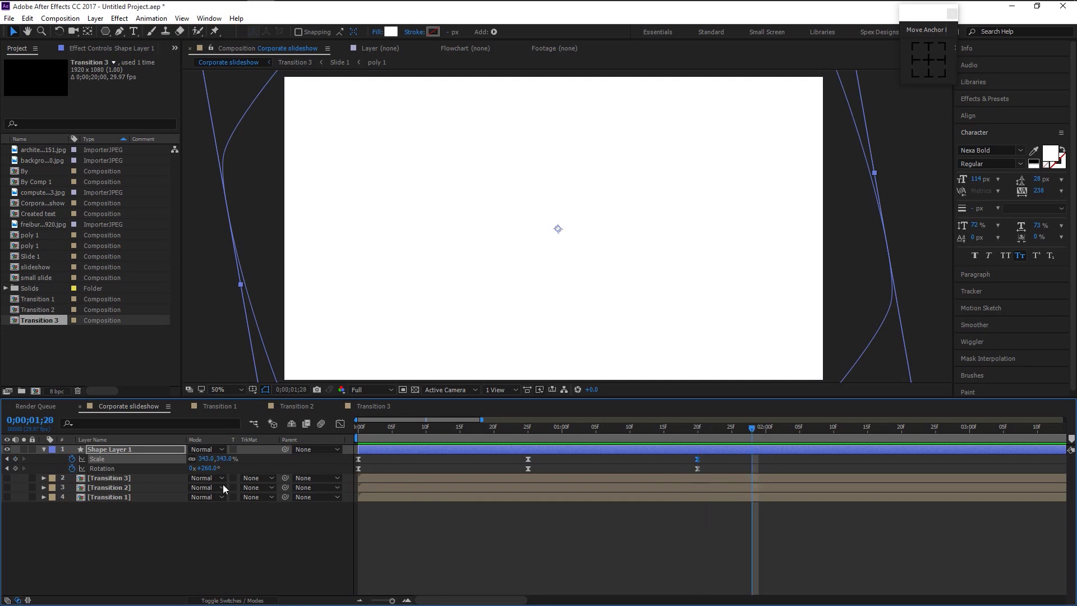
left_click(44, 449)
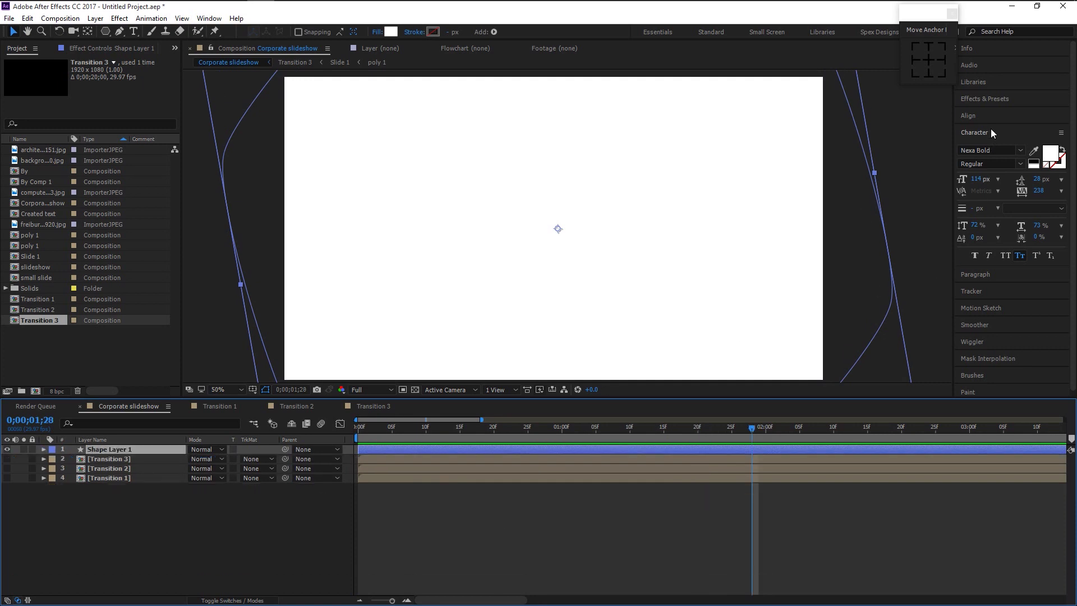
- Apply the Drop Shadow effect to Shape Layer 1 with 100% opacity and 100 softness
left_click(982, 101)
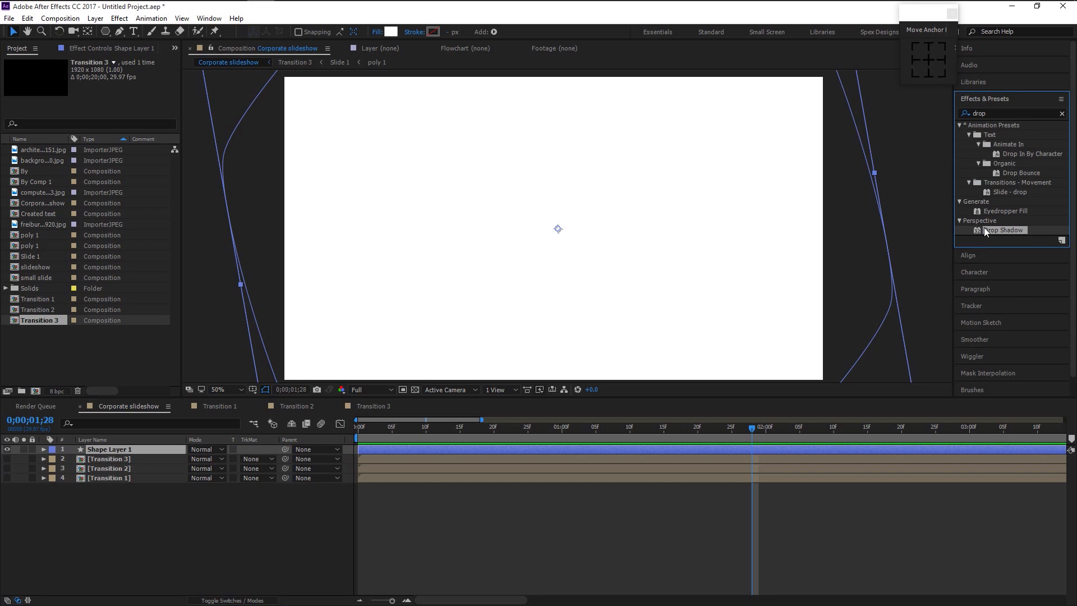
left_click_drag(987, 233, 150, 451)
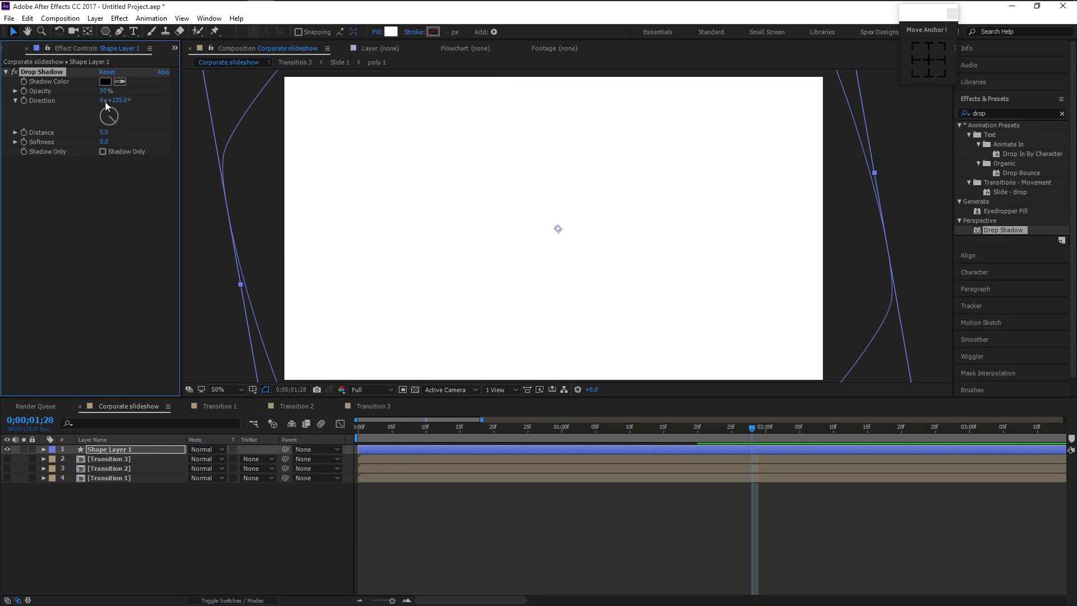
left_click_drag(104, 90, 163, 199)
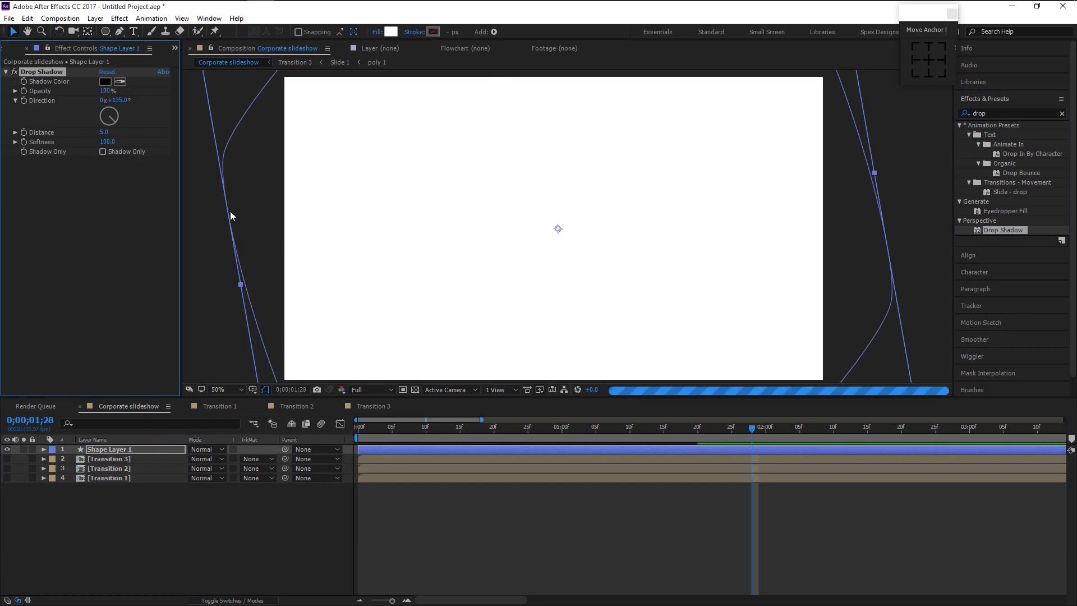
- Pre-compose Shape Layer 1 into a composition named poly
right_click(159, 455)
left_click(218, 504)
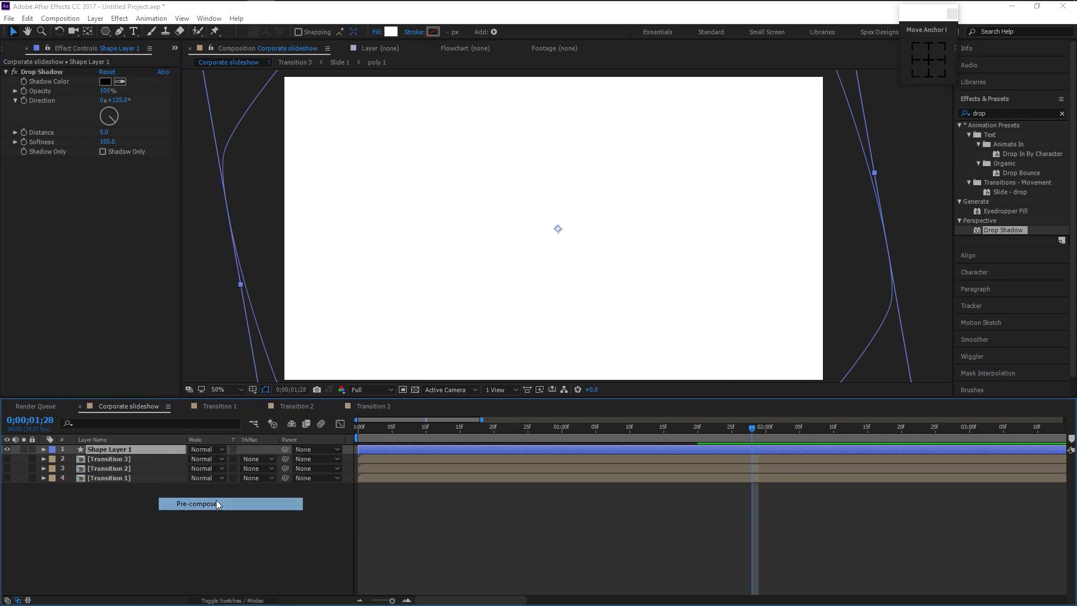
key("BackSpace")
type("poly")
key("Return")
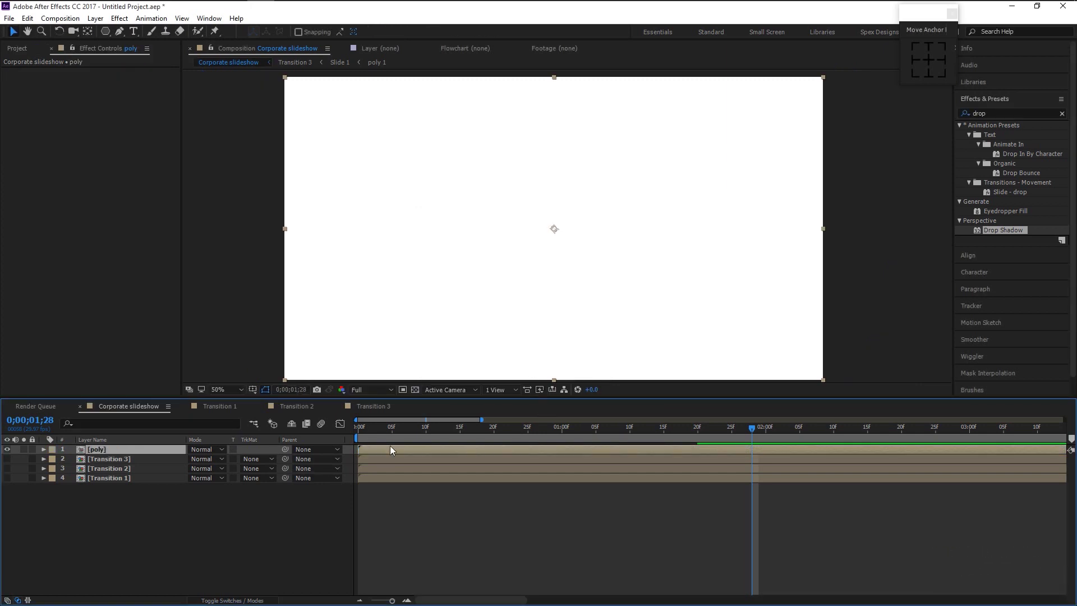
- Duplicate the poly layer three times at 0;00;00;06, offsetting one copy right of the hexagon, one left, and the last near the center
left_click_drag(395, 430, 399, 431)
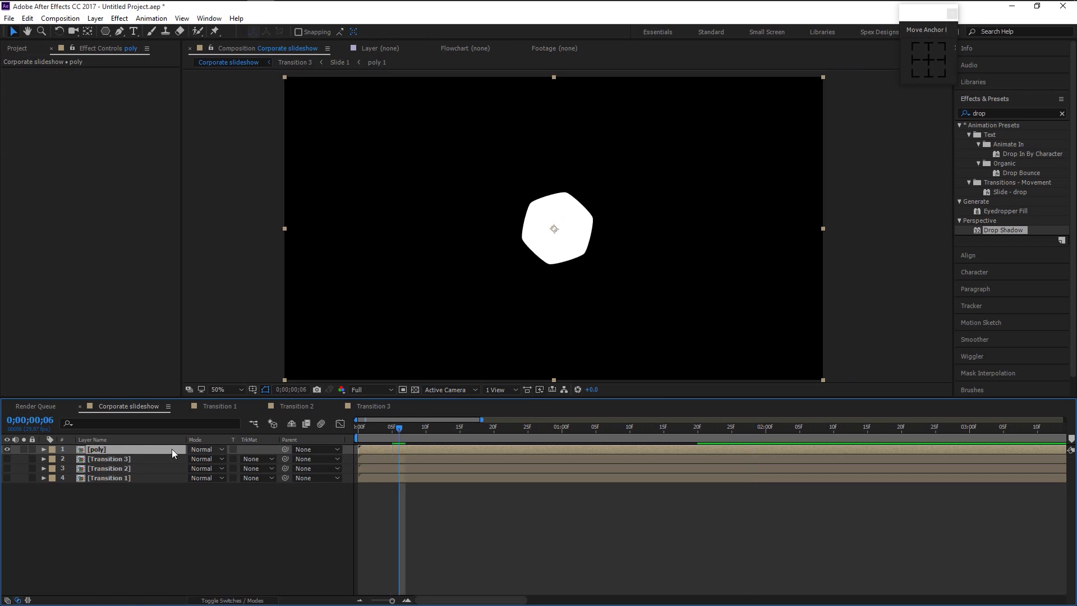
key("ctrl+d")
left_click_drag(578, 254, 639, 254)
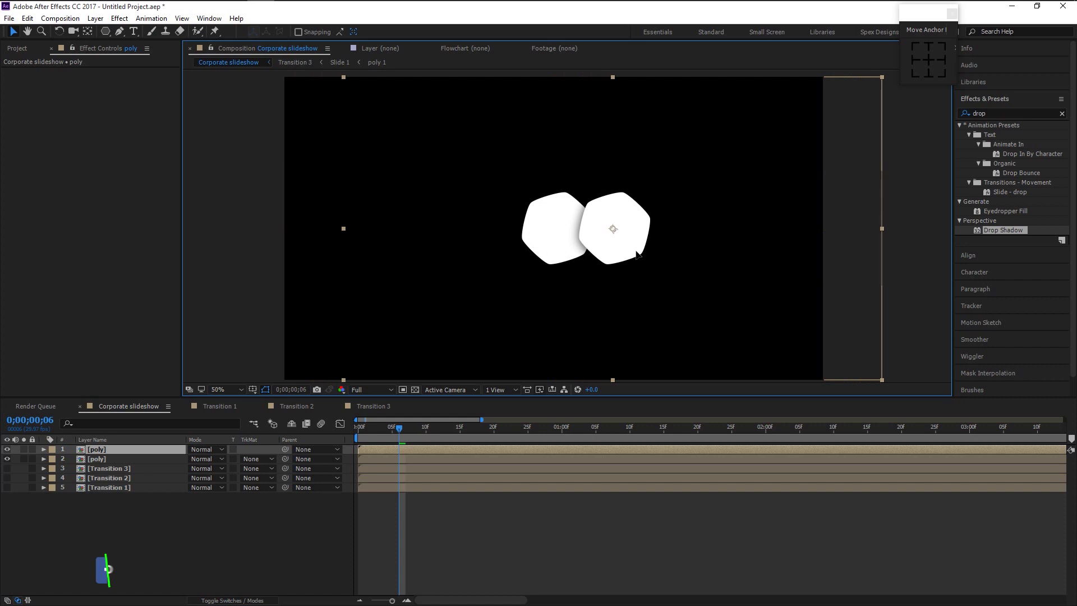
left_click(164, 450)
key("ctrl+d")
left_click_drag(612, 250, 483, 241)
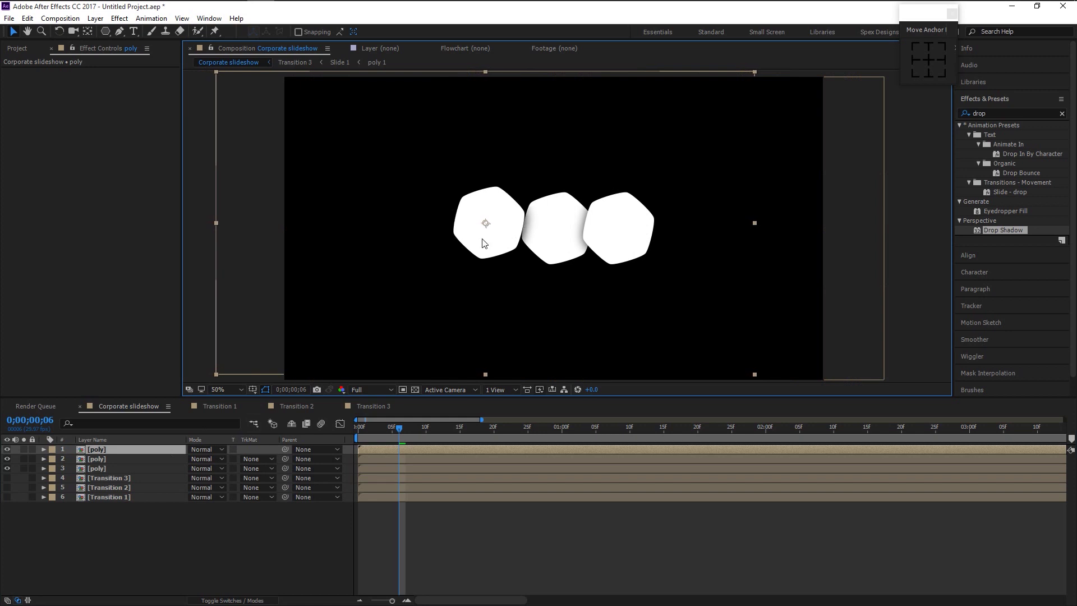
left_click(145, 452)
key("ctrl+d")
left_click_drag(504, 240, 578, 248)
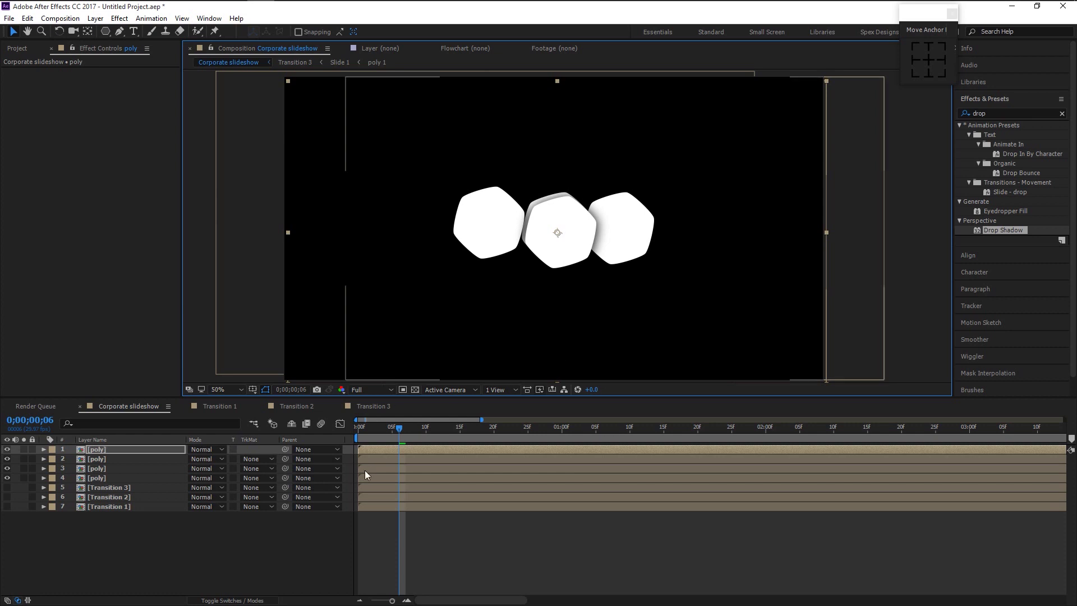
- Stagger the three duplicated poly layers to start at frames 4, 8 and 12, and preview the animation from the beginning
left_click(147, 471)
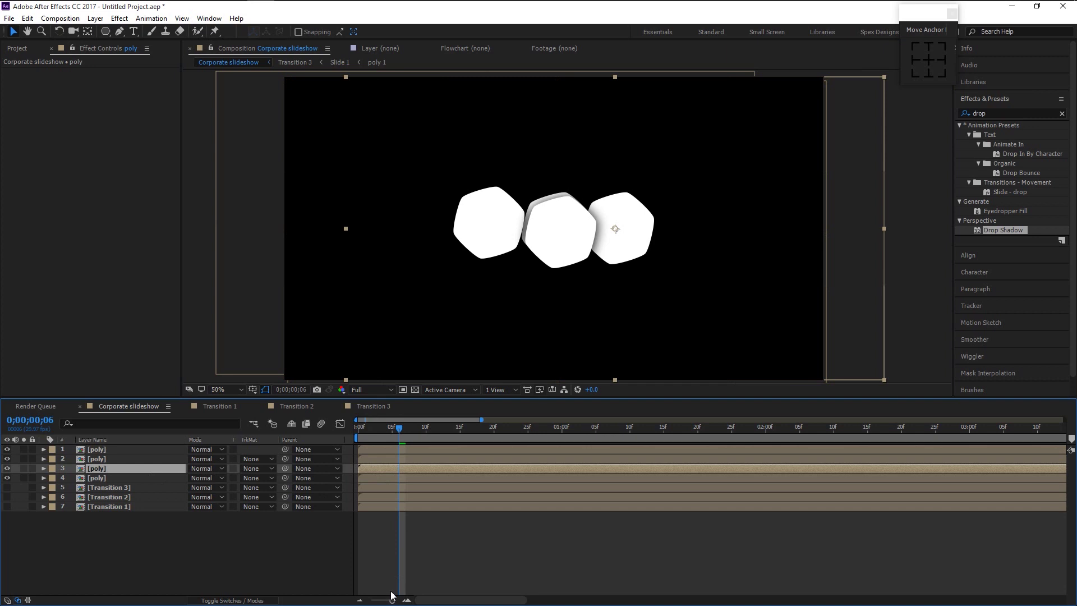
left_click_drag(393, 600, 395, 600)
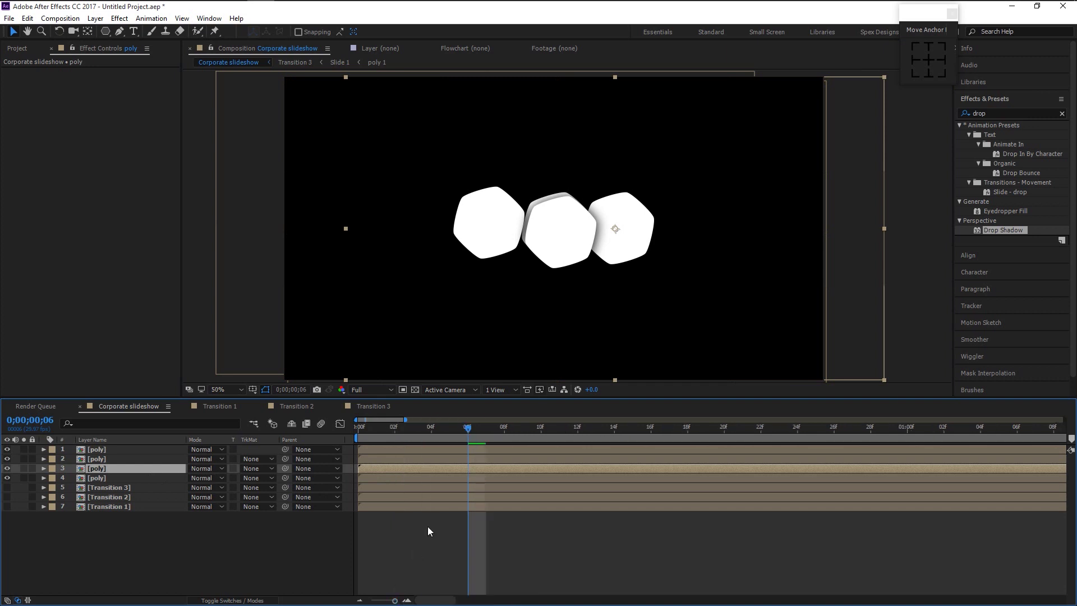
left_click(432, 428)
left_click_drag(367, 468, 565, 459)
left_click_drag(464, 449, 673, 453)
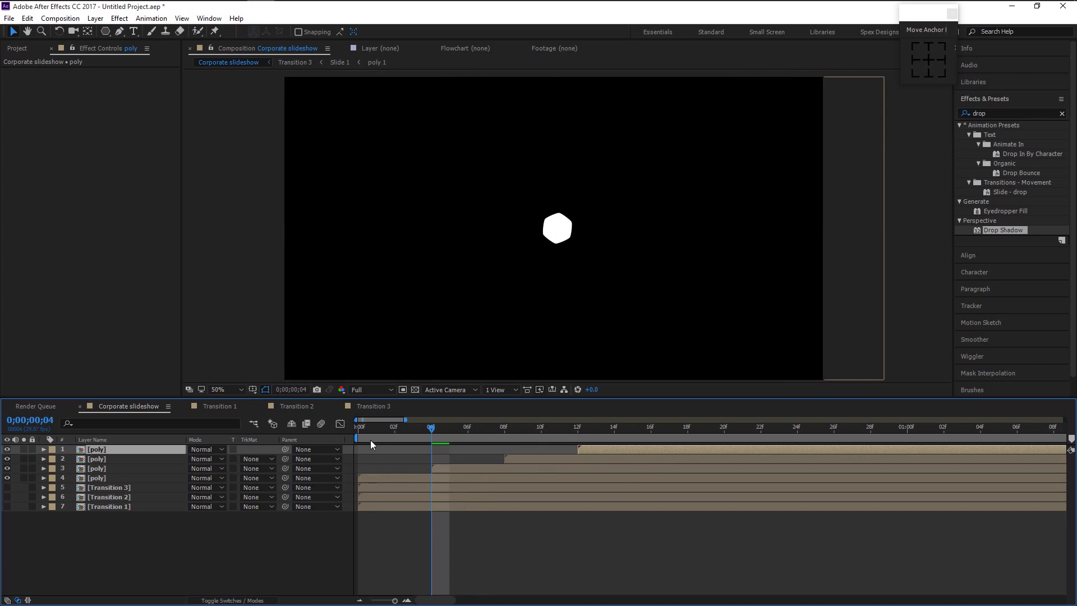
left_click_drag(372, 429, 328, 450)
scroll(418, 527, "down", 3)
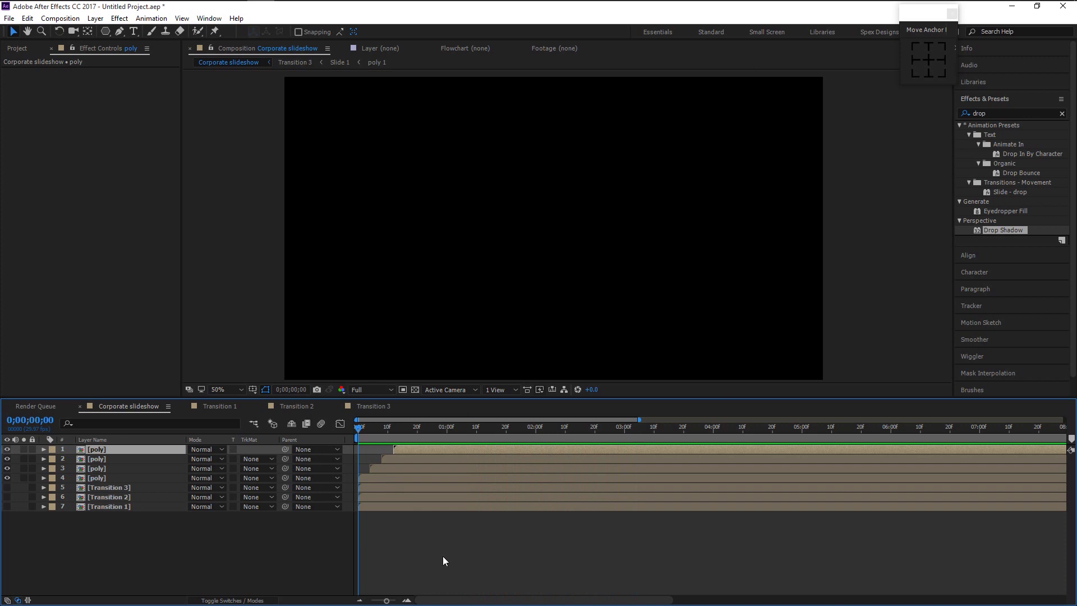
key("space")
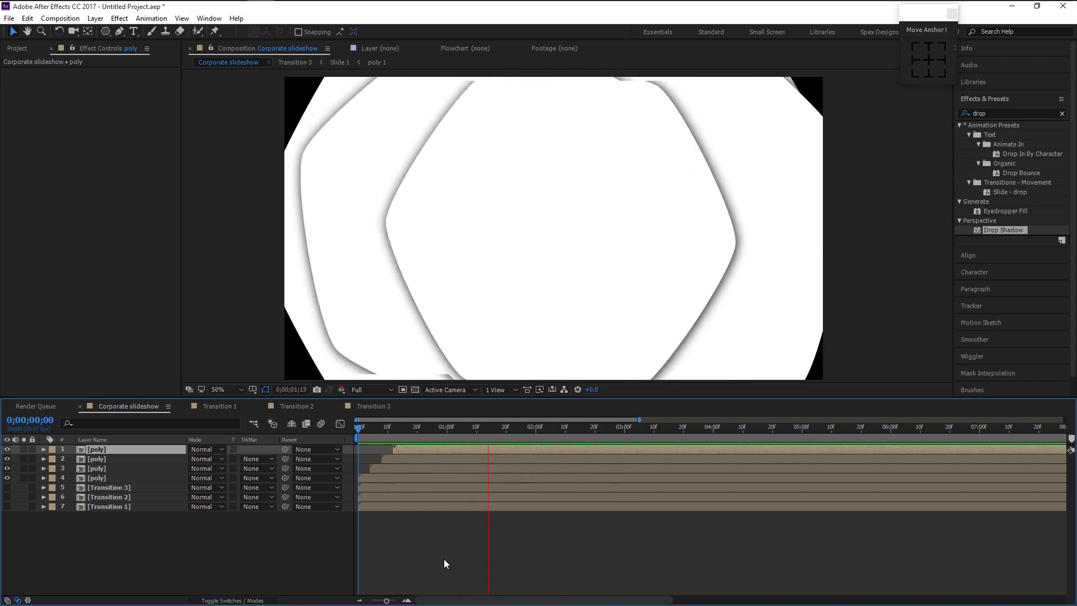
key("space")
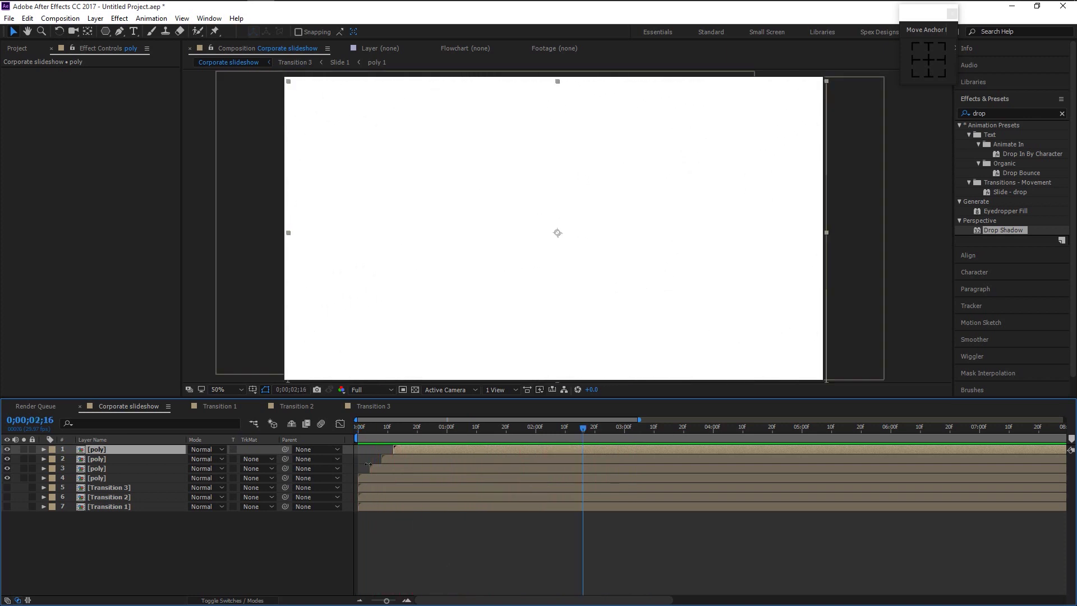
- Pre-compose all four poly layers into a composition named Center slide
key("Page_Up")
key("Page_Up")
key("Page_Up")
key("Page_Up")
key("Page_Up")
key("Page_Up")
left_click(396, 478)
left_click(408, 450, "shift")
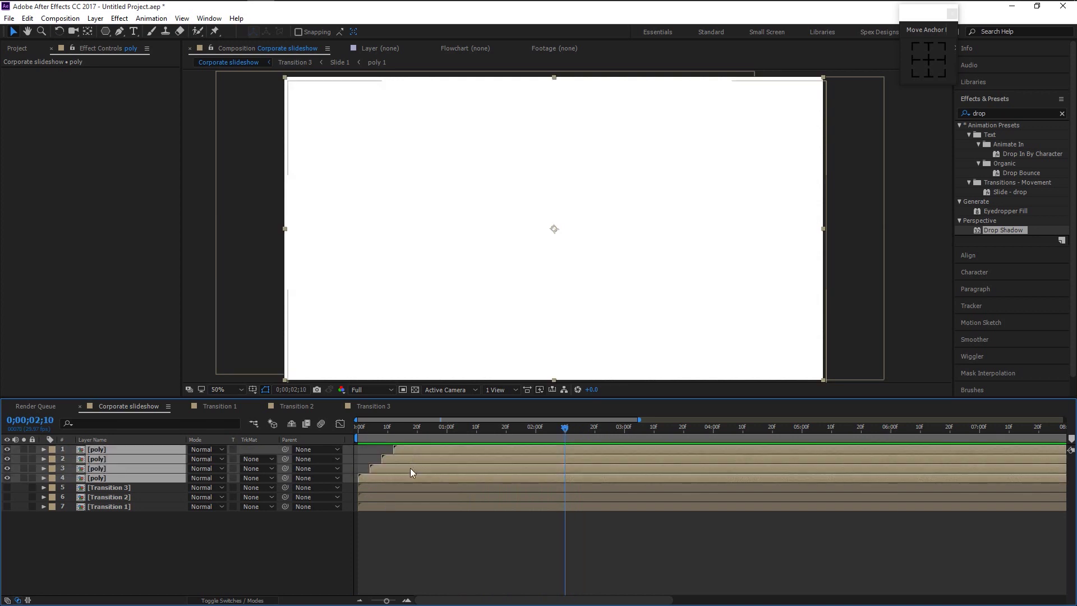
right_click(416, 464)
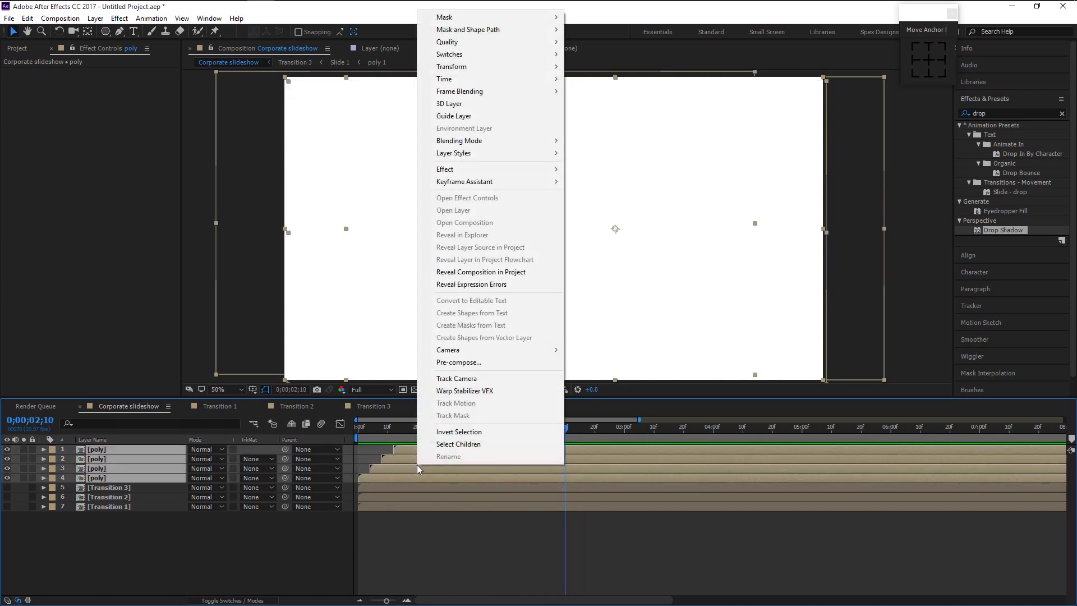
left_click(472, 363)
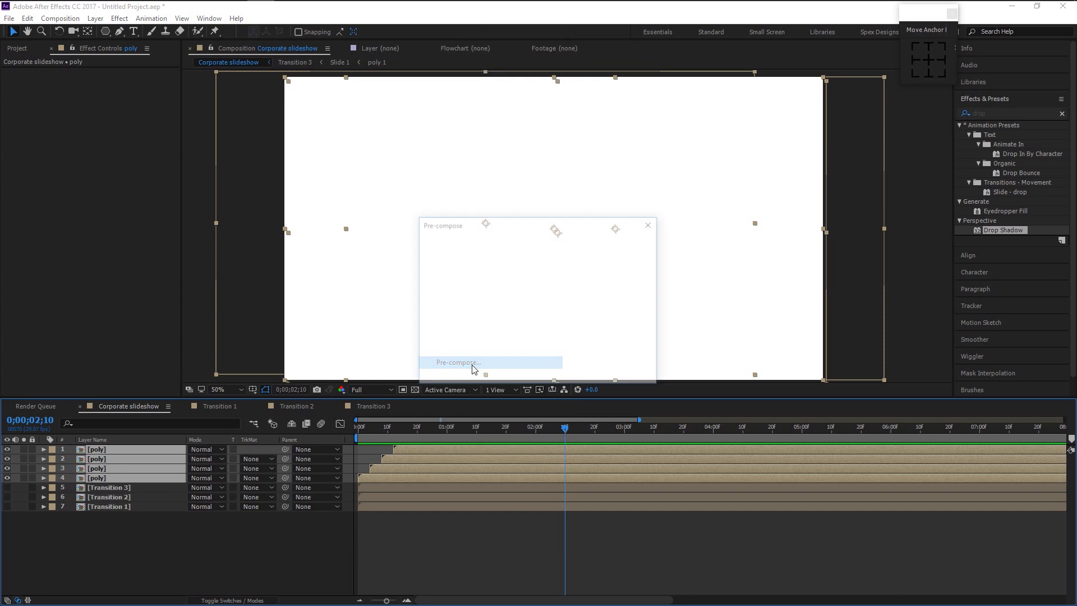
type("Center s")
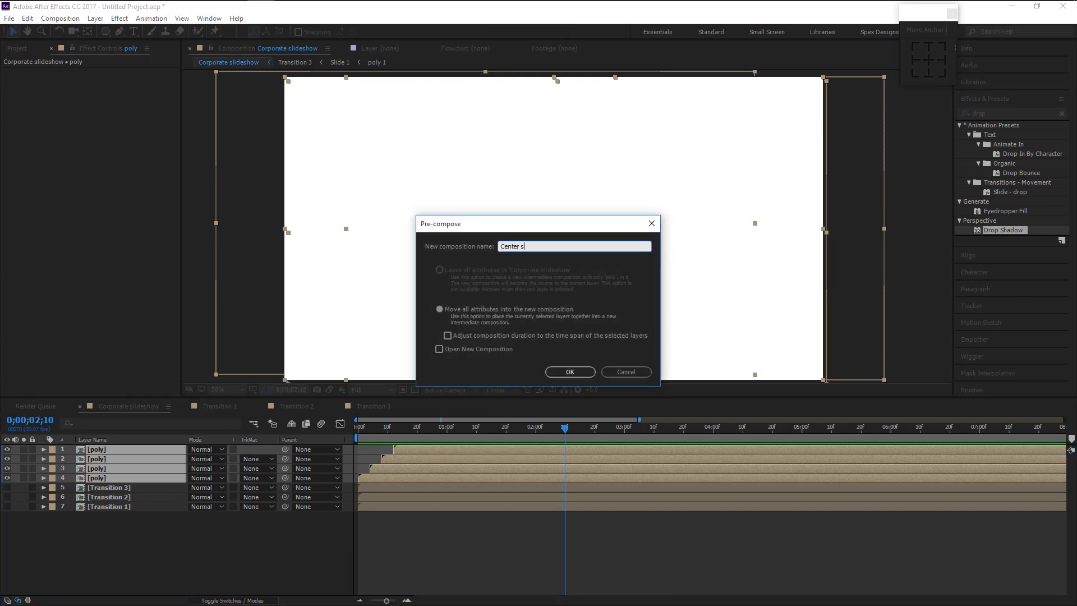
type("lide")
key("Return")
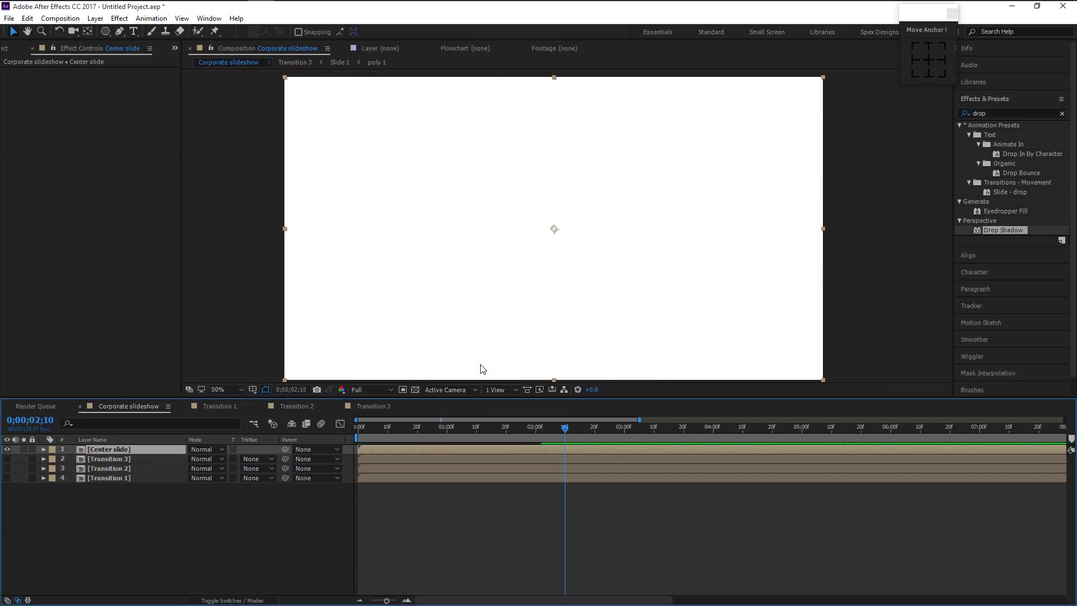
- Add the freiburg-3575148_1920.jpg photo to the Corporate slideshow timeline directly beneath the Center slide layer
left_click(461, 436)
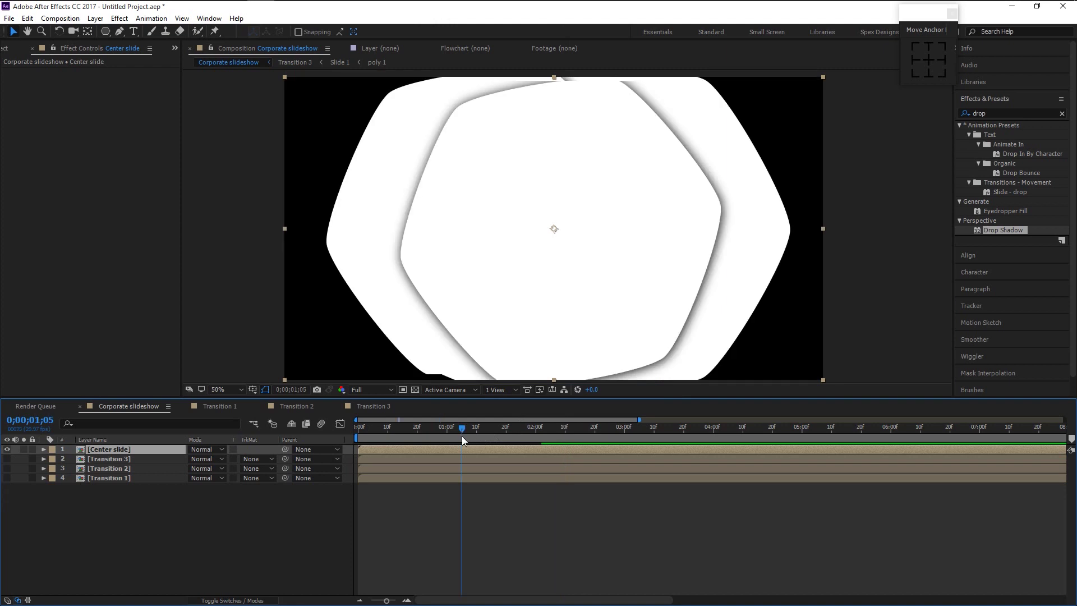
left_click(155, 519)
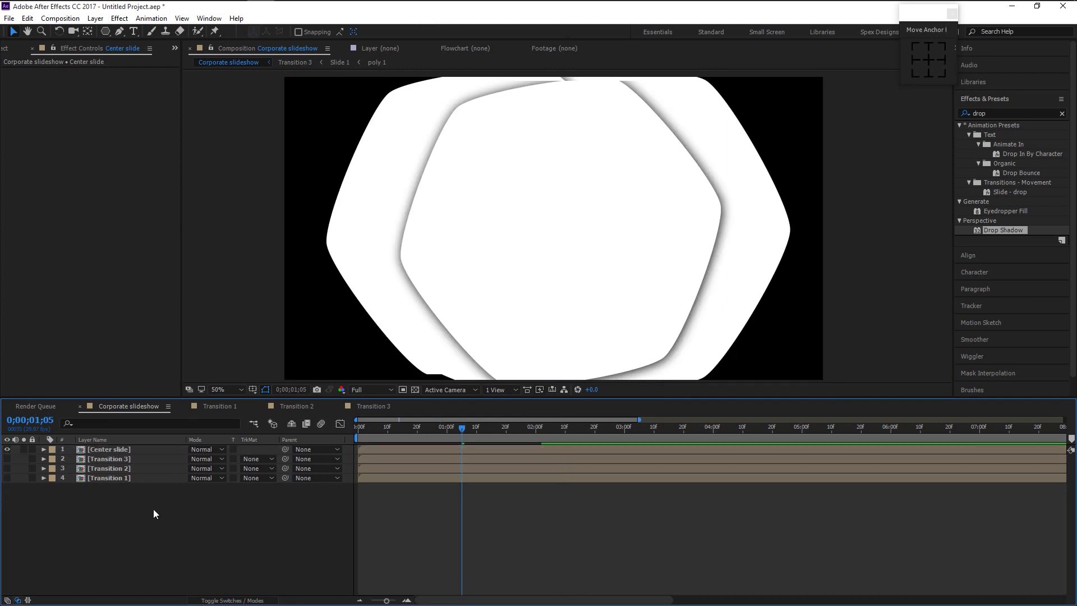
left_click(5, 49)
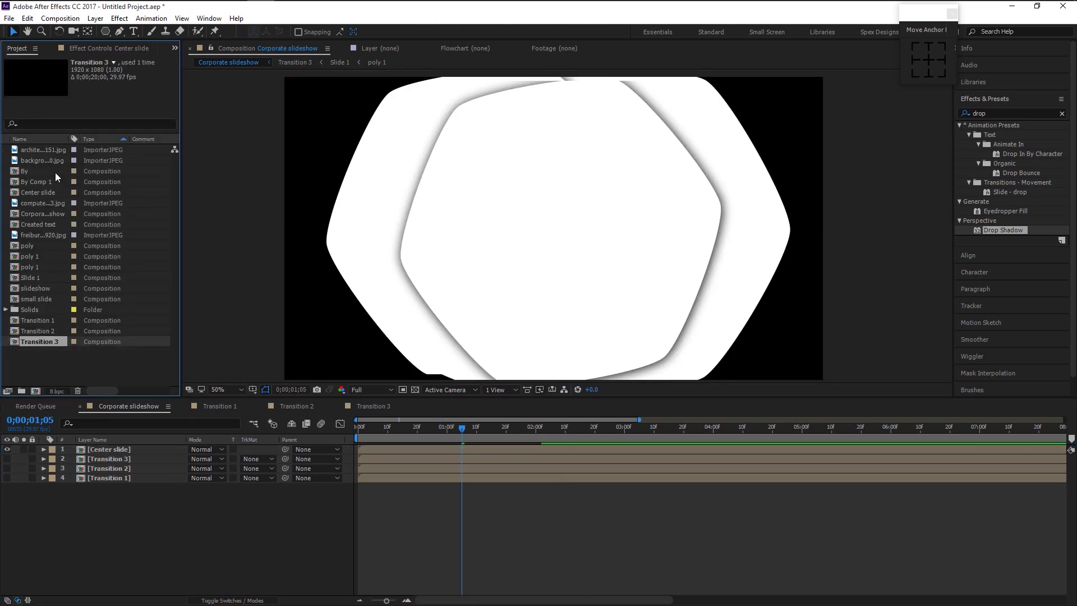
left_click(42, 159)
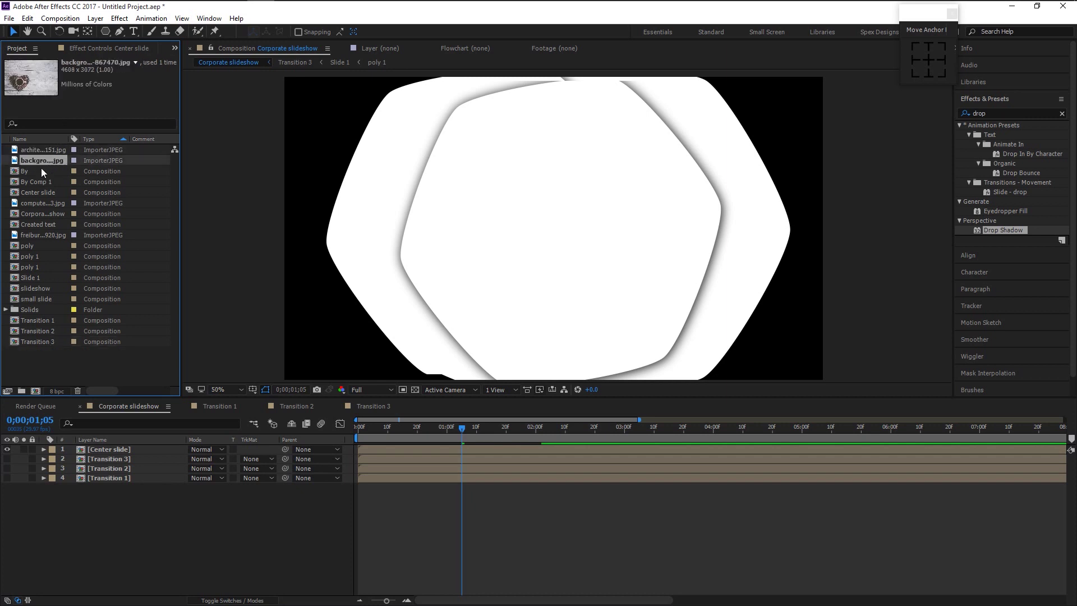
left_click_drag(37, 235, 95, 452)
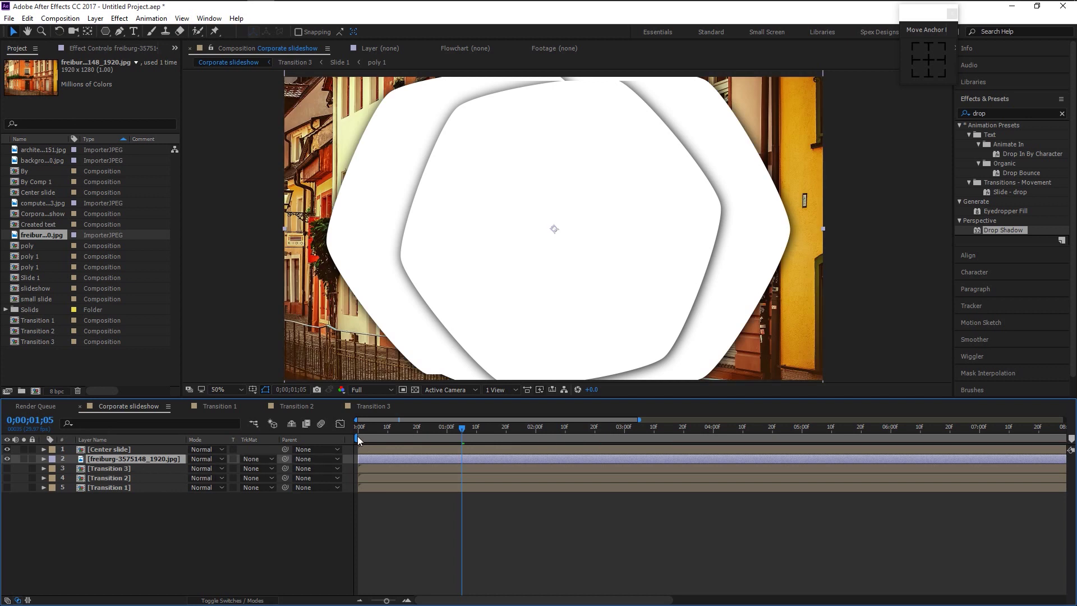
- Add a scale keyframe of 151% to the freiburg photo at the start of the composition
key("Home")
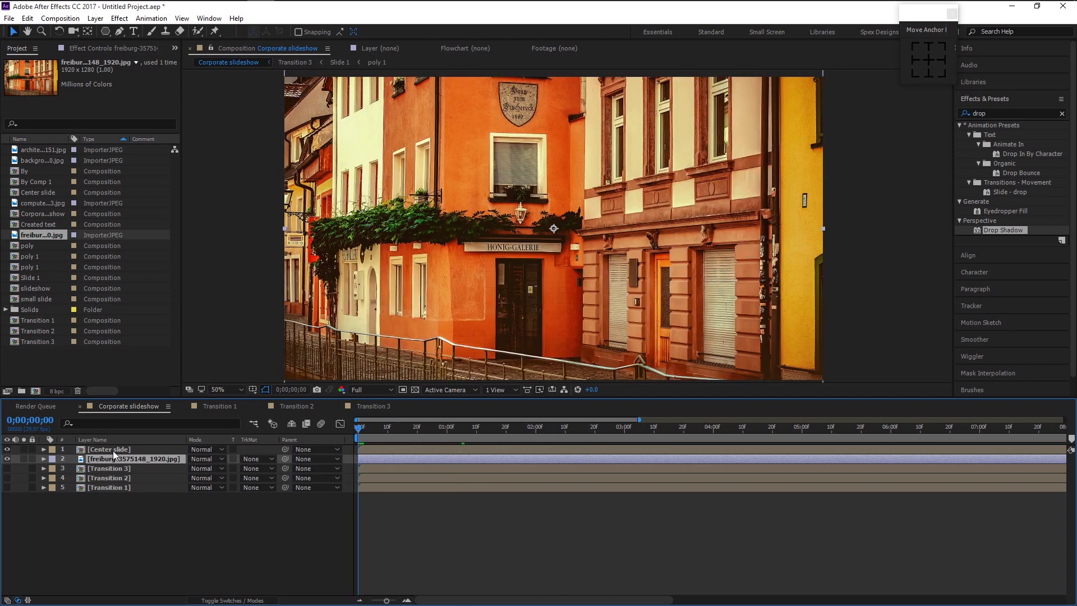
key("s")
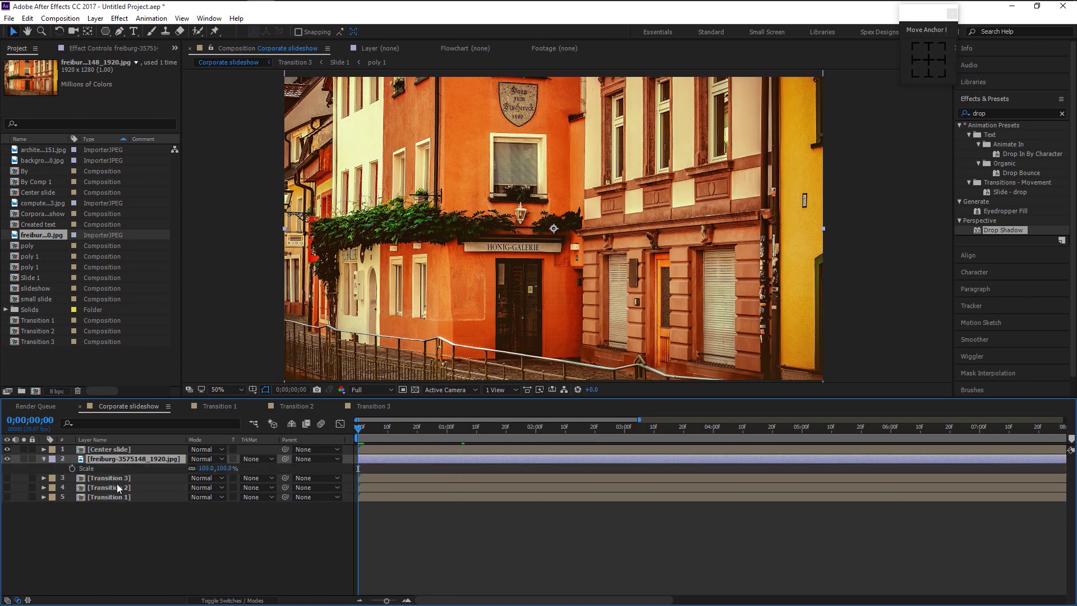
left_click(72, 468)
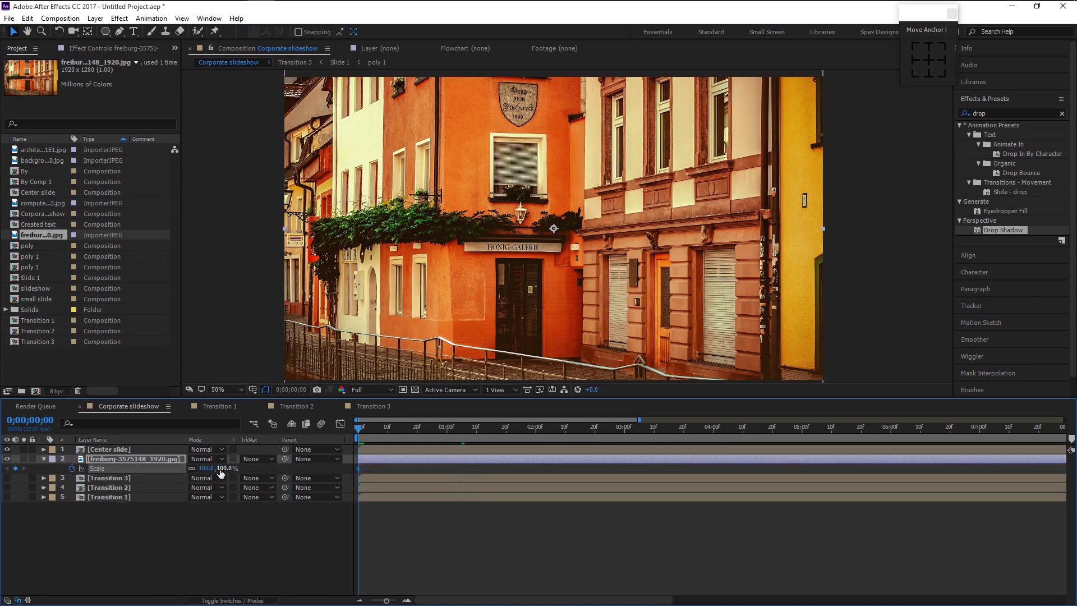
left_click_drag(226, 467, 254, 474)
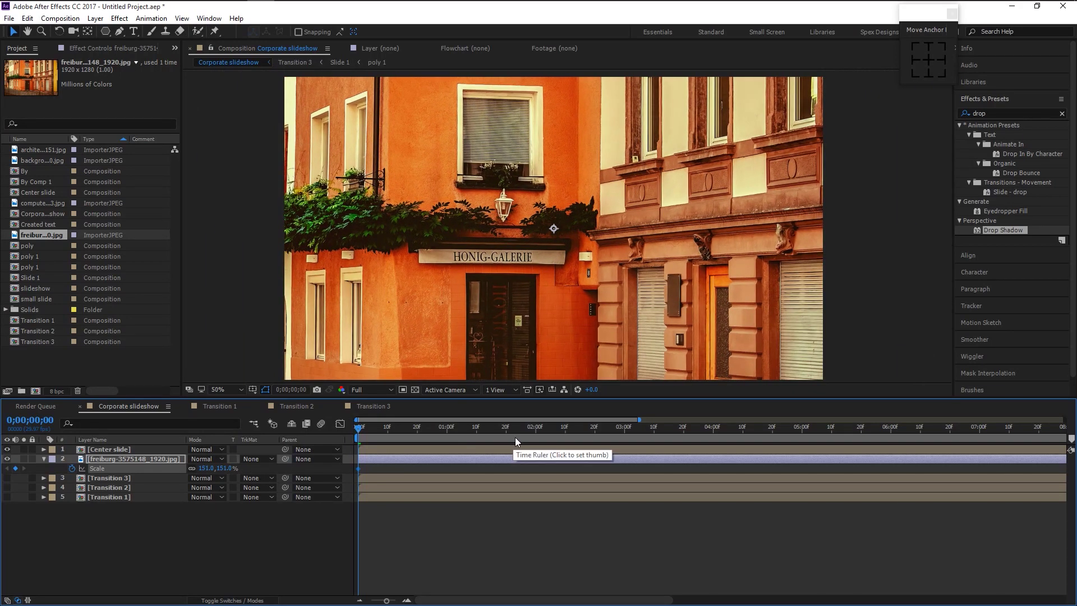
- Set the freiburg photo's scale to 100% at 0;00;03;00 and easy-ease both scale keyframes
left_click(624, 428)
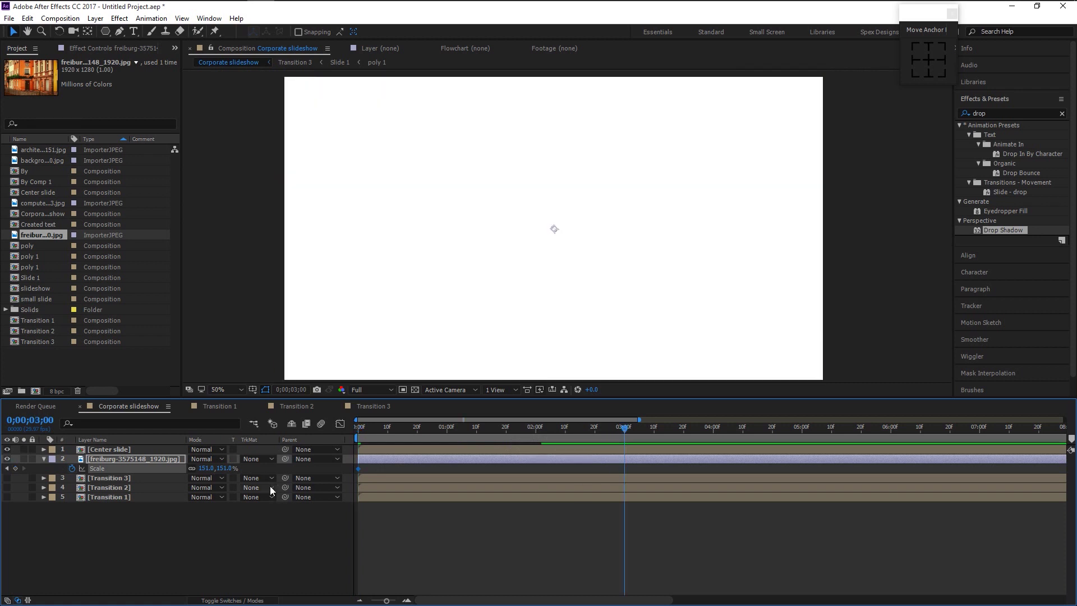
left_click(224, 469)
type("100")
key("Return")
left_click_drag(644, 470, 267, 478)
left_click(115, 458)
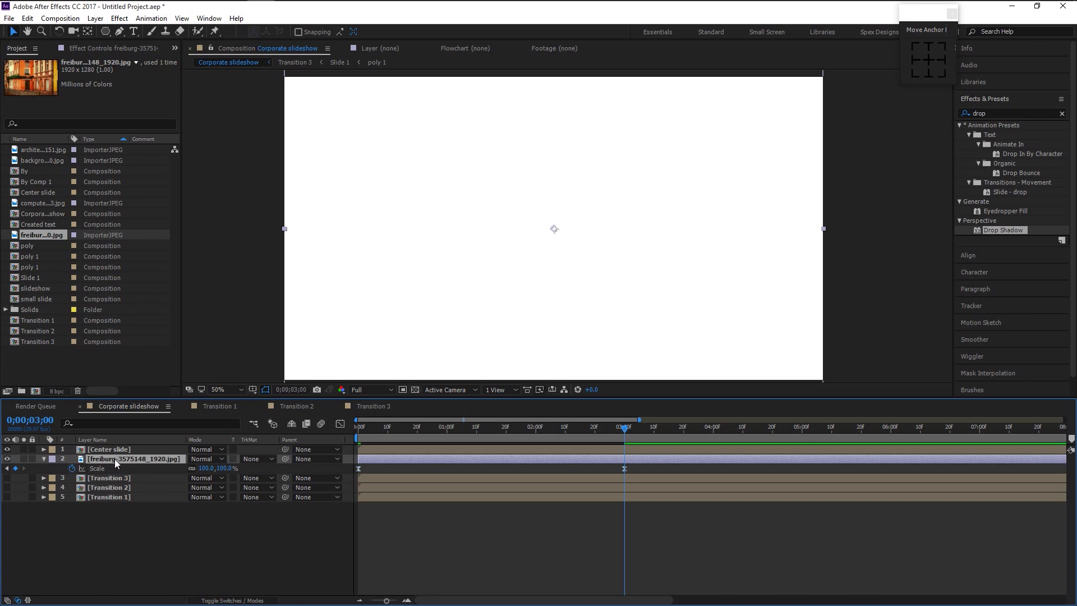
- Add the expression wiggle (2,4) to the freiburg photo's position
left_click(594, 427)
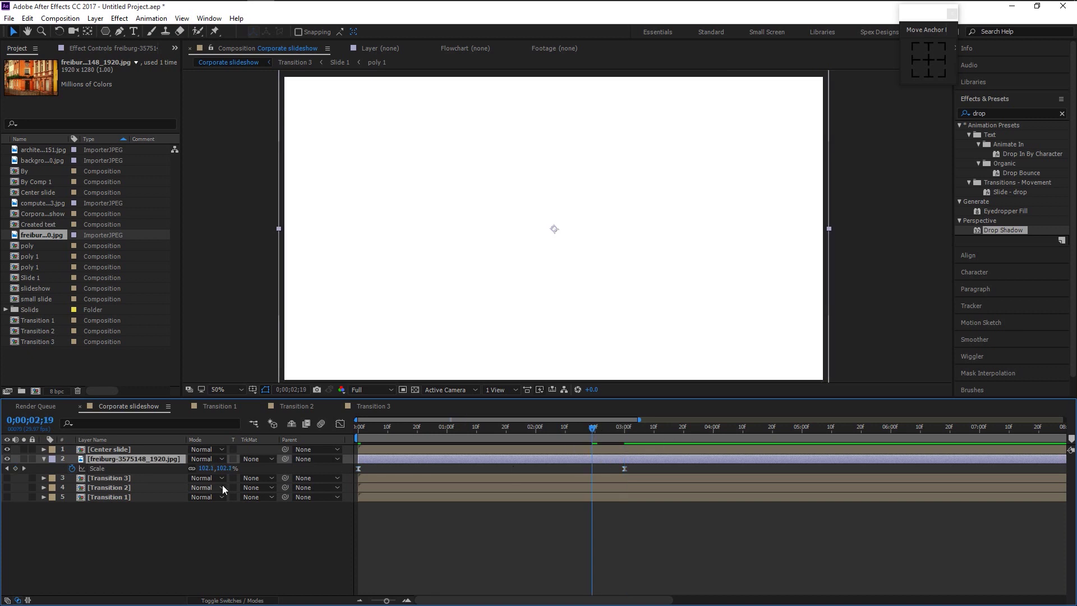
key("p")
left_click(72, 468, "alt")
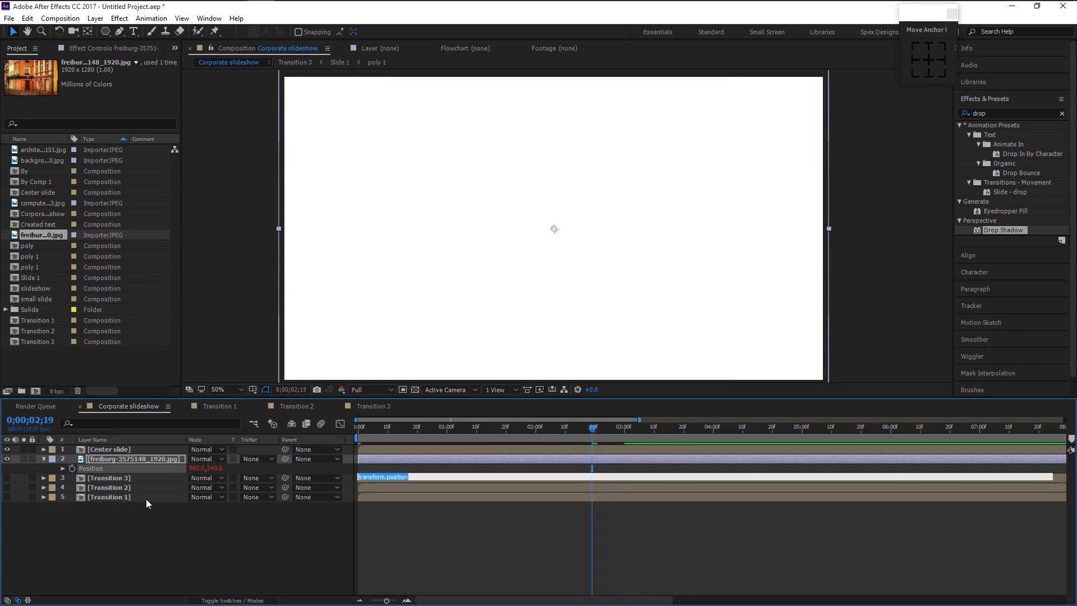
type("wiggle (2,4")
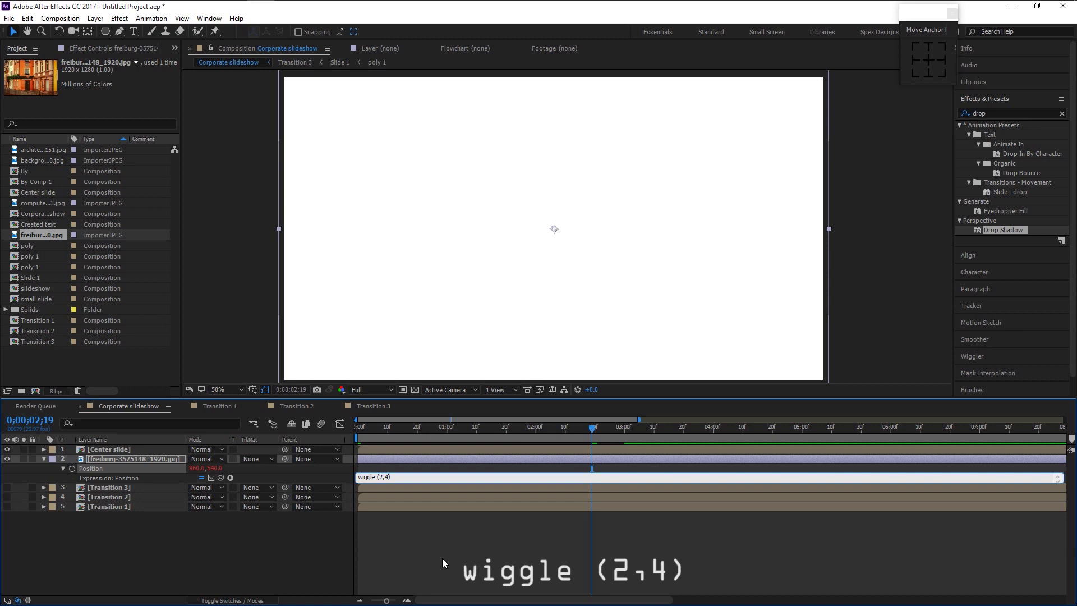
left_click(442, 558)
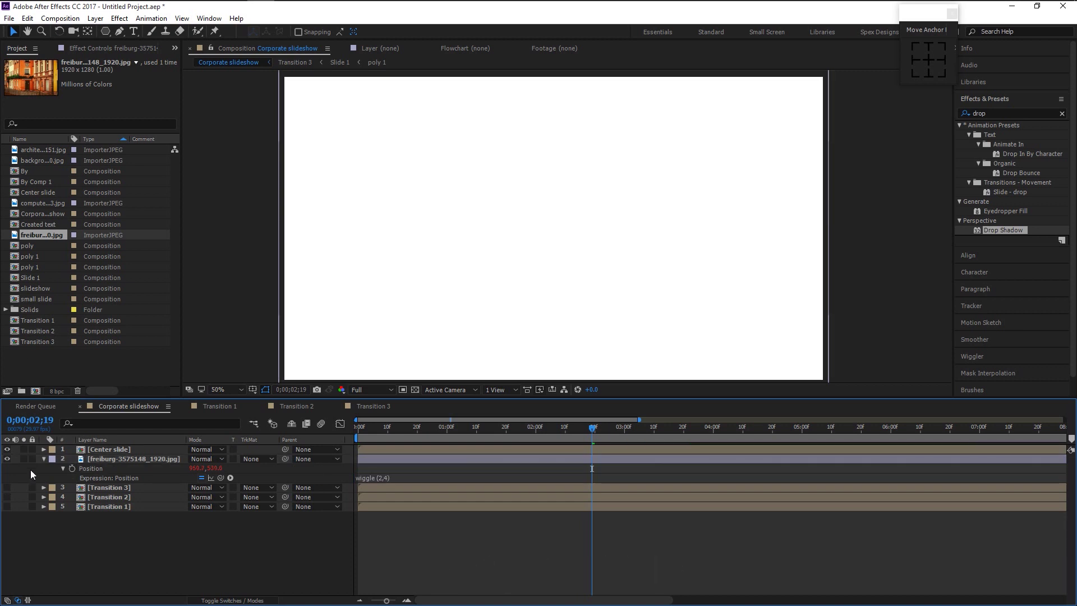
- Set the freiburg photo's track matte to Luma Matte using the Center slide layer
left_click(45, 459)
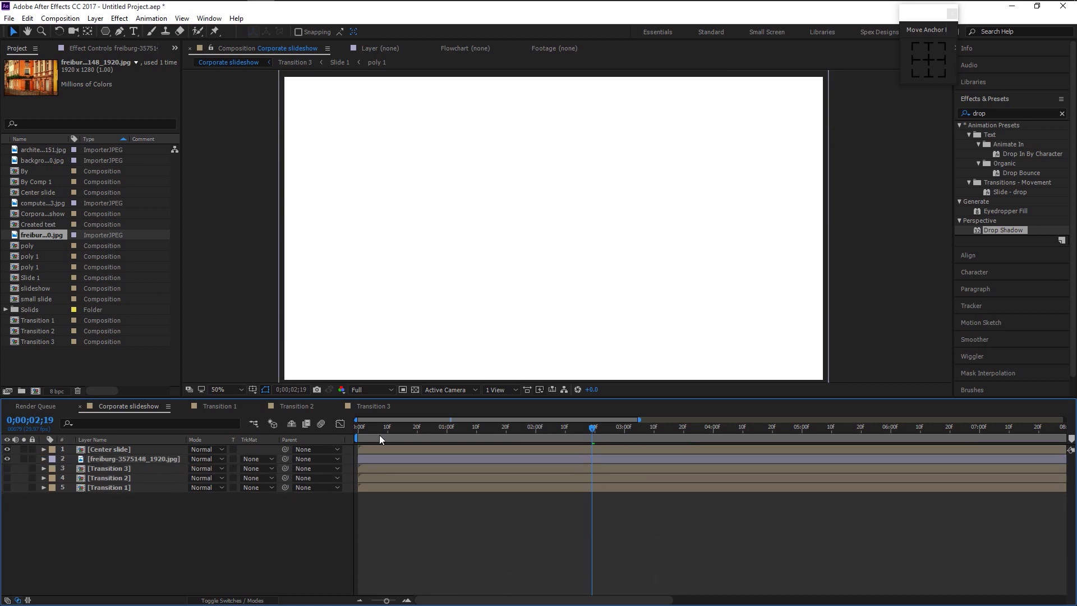
key("Home")
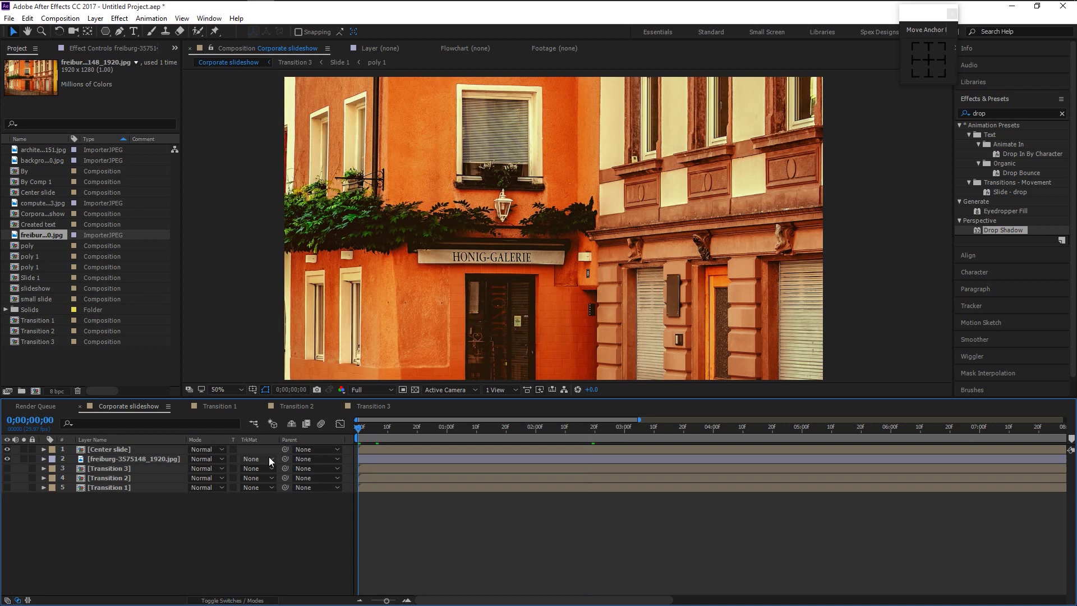
left_click(268, 458)
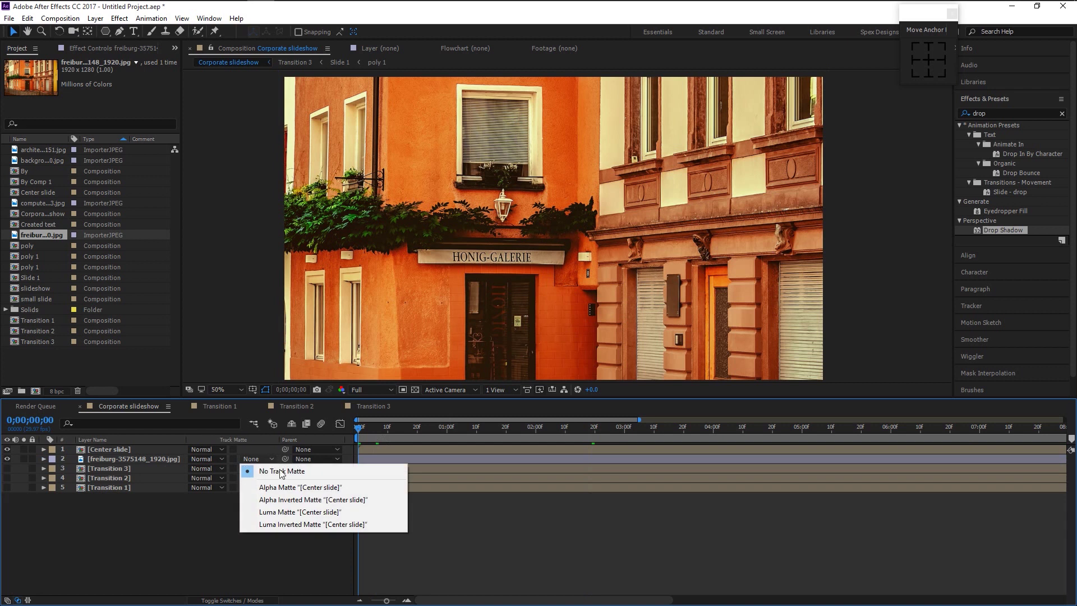
left_click(303, 512)
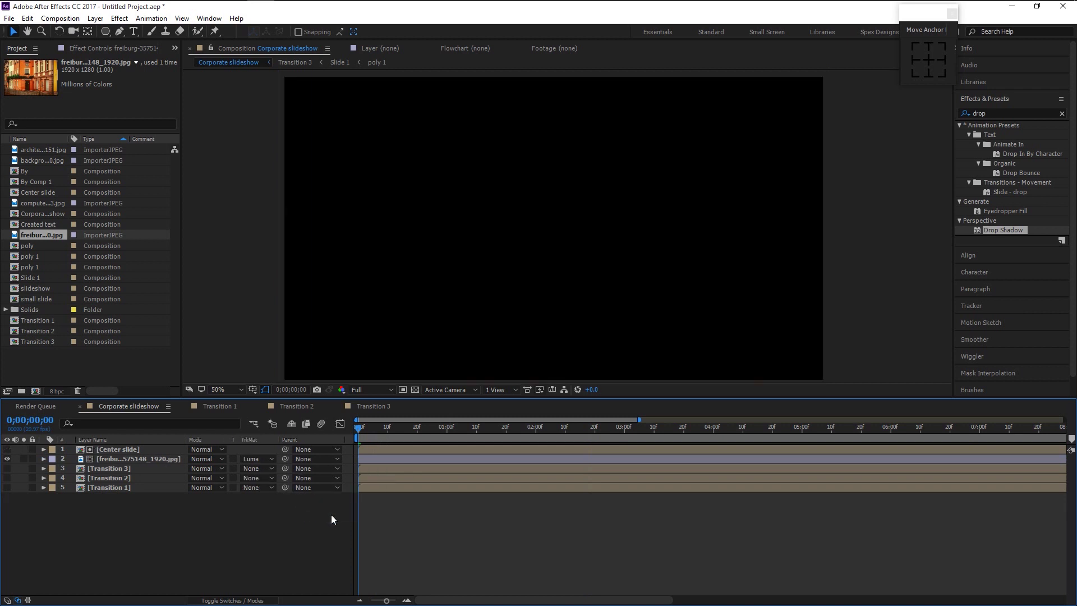
- Pre-compose the Center slide and freiburg photo layers together into a composition named Transition 4
left_click(152, 459)
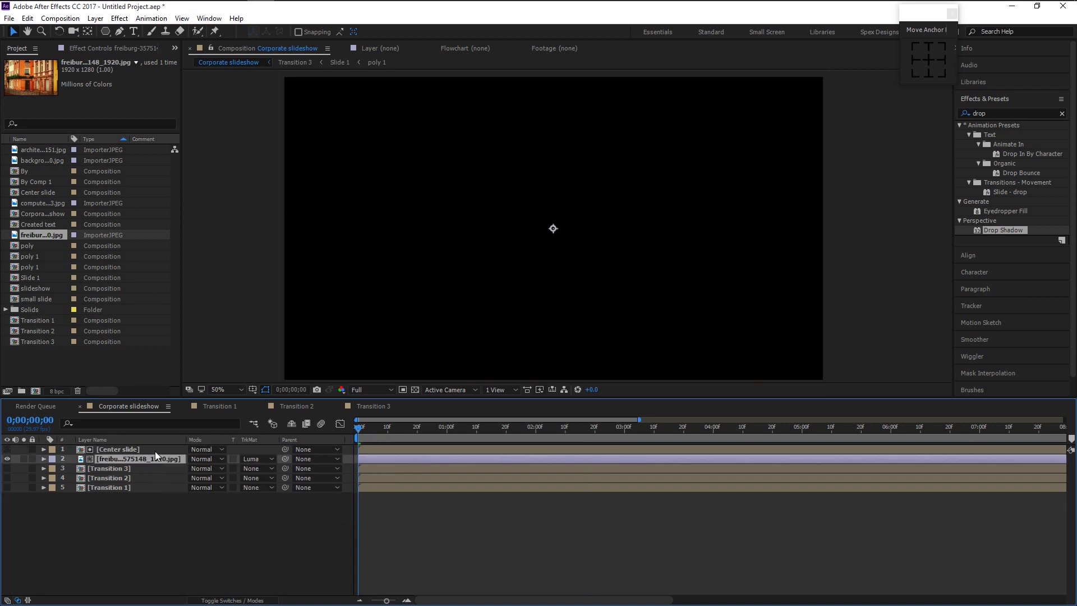
left_click(154, 449, "ctrl")
right_click(167, 455)
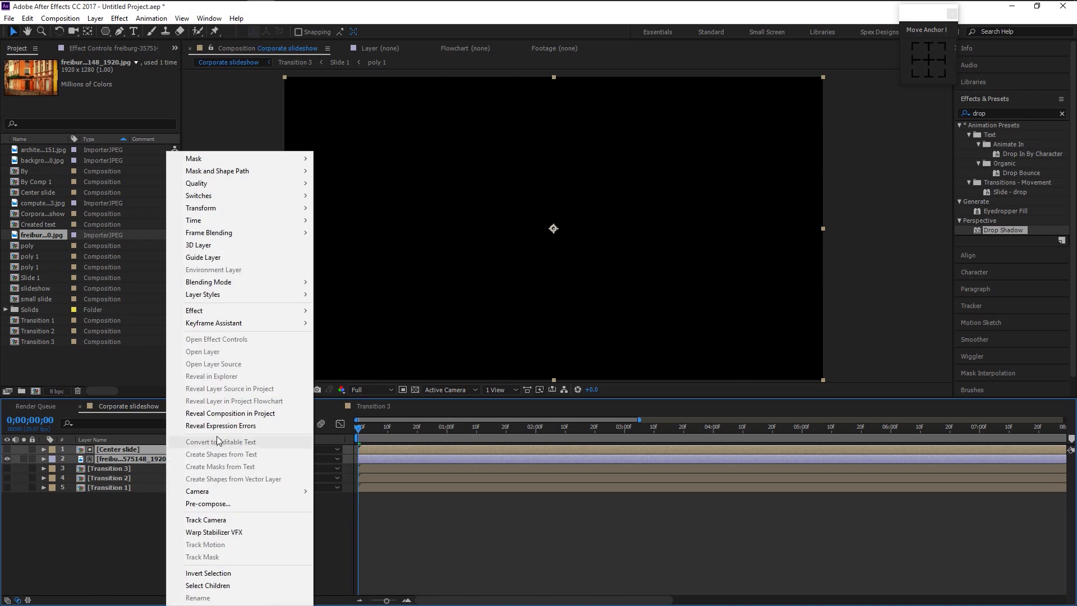
left_click(243, 501)
type("Transition 4")
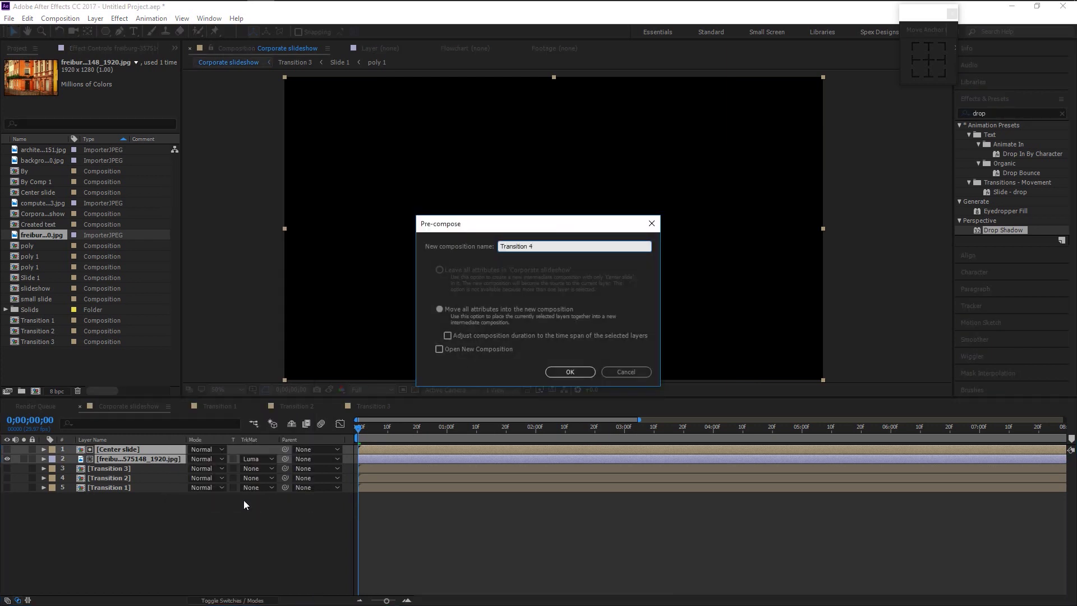
key("Return")
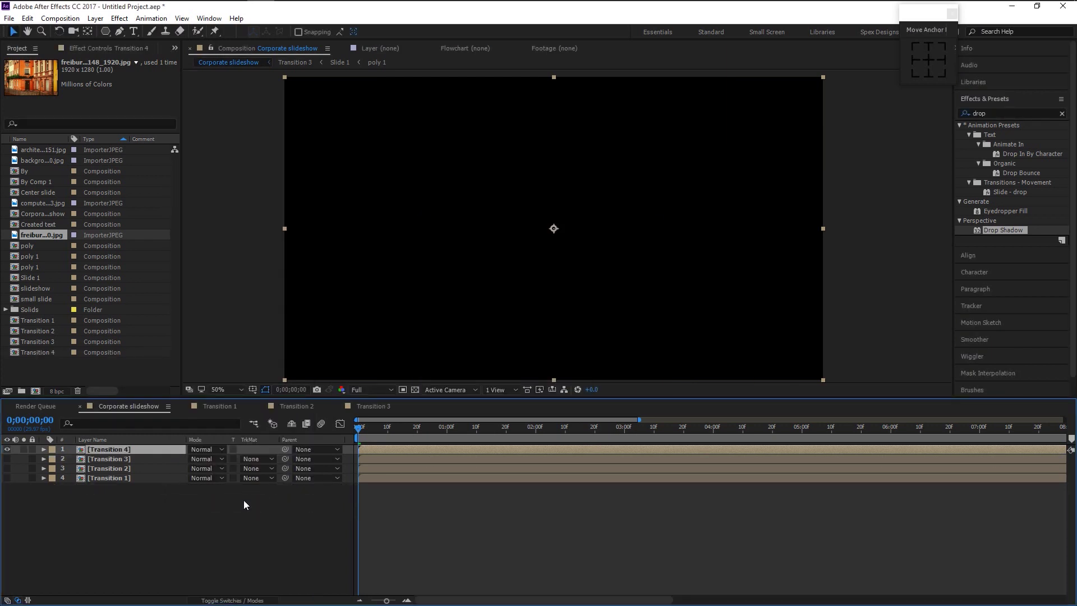
- Open the Transition 4 composition, preview its animation and set the current time to 0;00;01;24
double_click(163, 451)
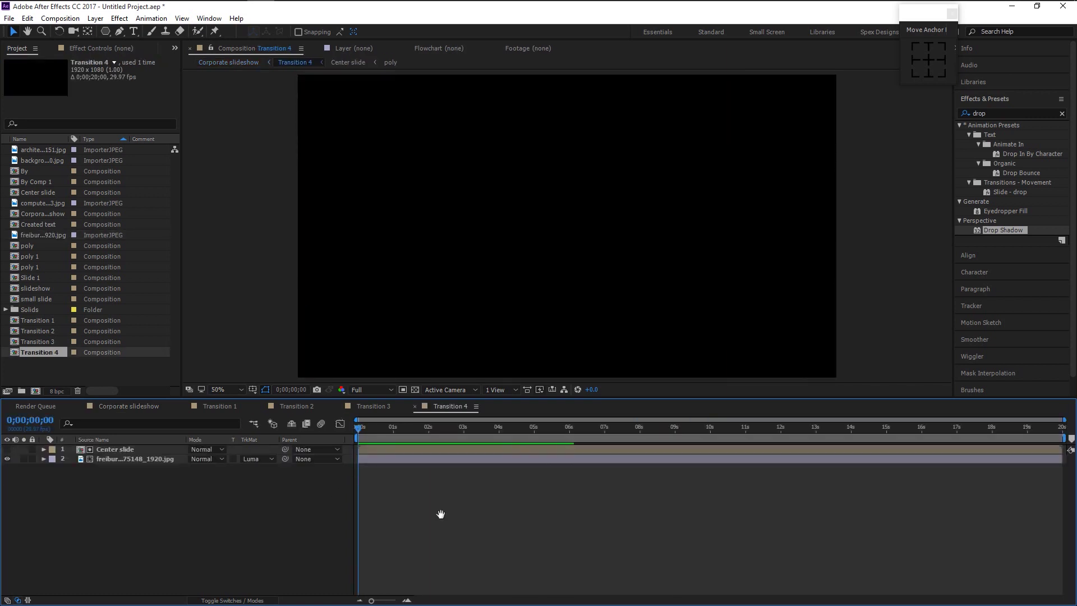
key("space")
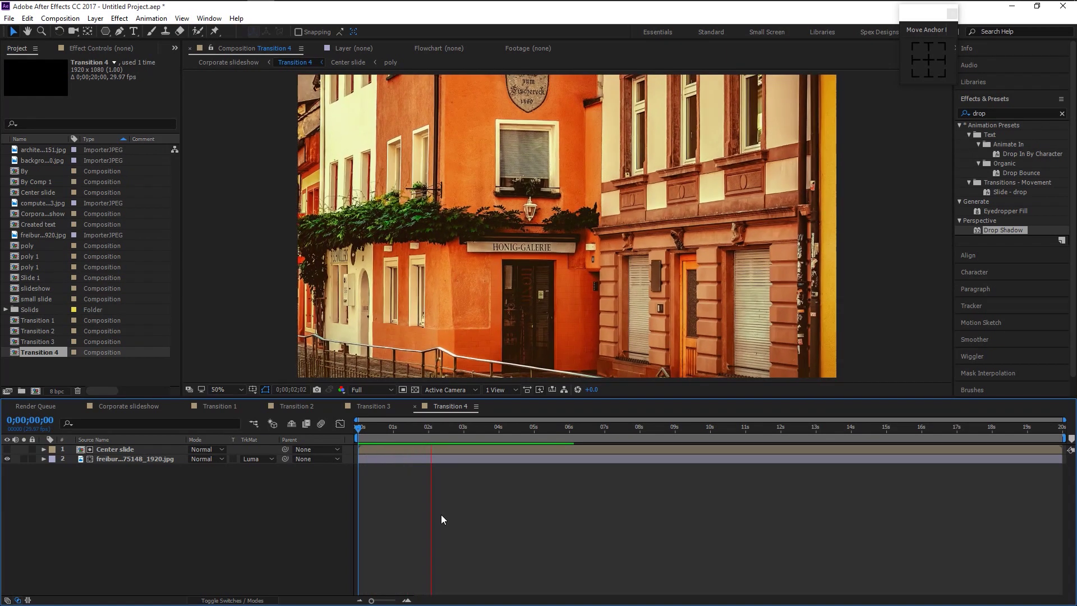
left_click(428, 429)
mouse_move(428, 431)
left_mouse_down()
mouse_move(413, 430)
mouse_move(421, 433)
left_mouse_up()
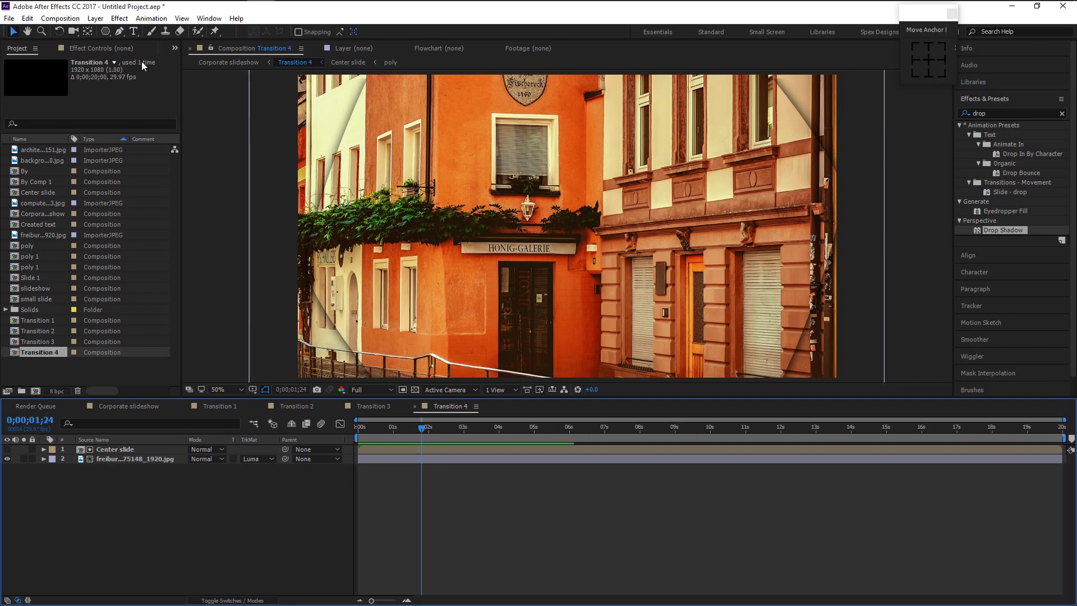
- Draw a white polygon shape near the middle of the frame and center its anchor point within it
left_click(105, 32)
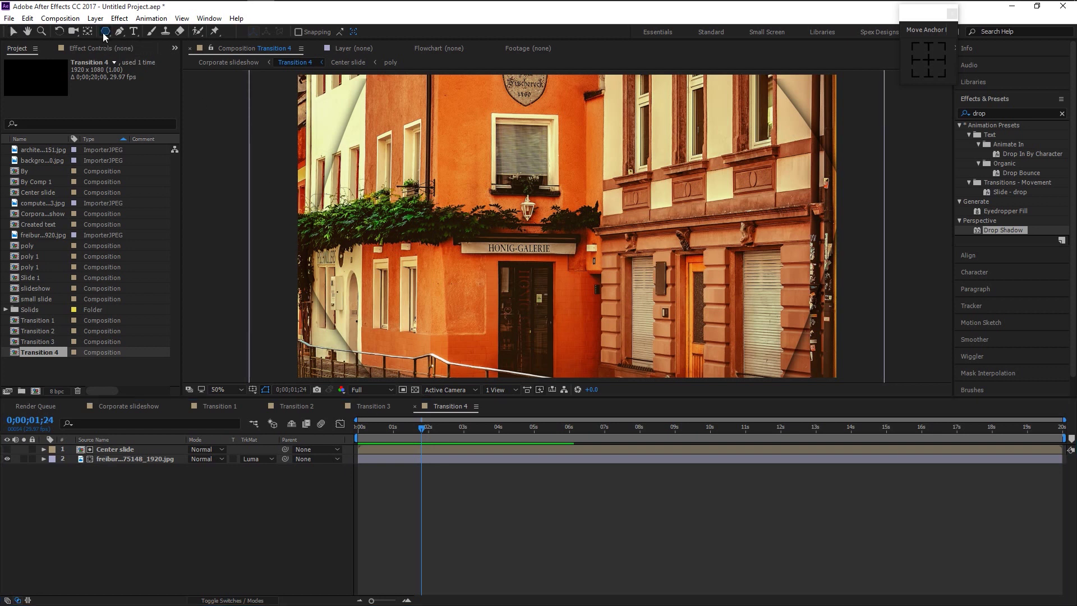
left_click_drag(544, 192, 611, 283)
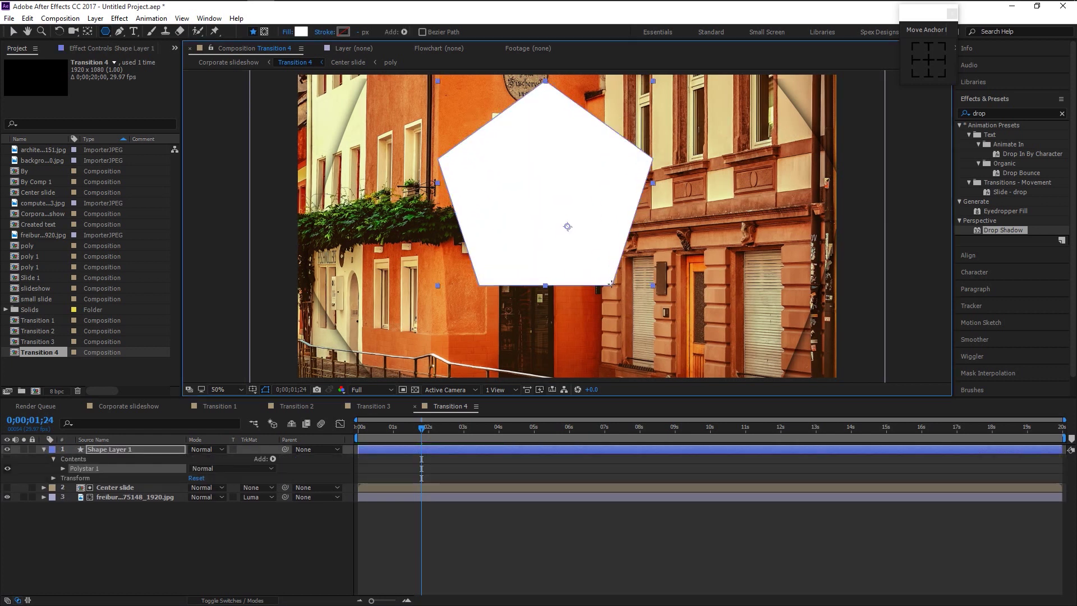
key("ctrl+alt+Home")
- Turn the polygon into a rounded hexagon with 6 points and an outer roundness of 55%
left_click(63, 468)
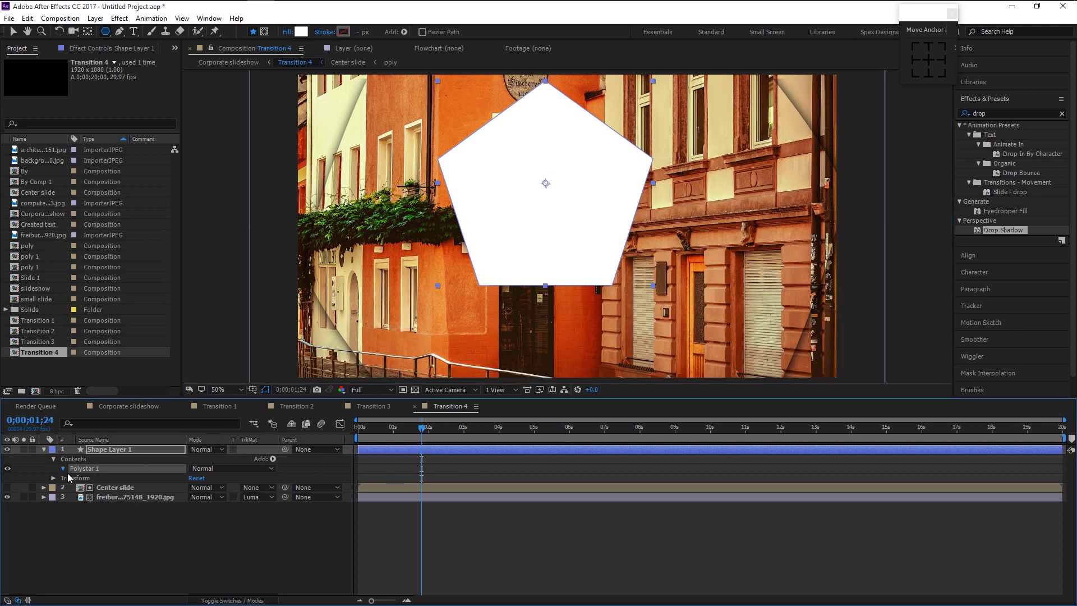
left_click(72, 477)
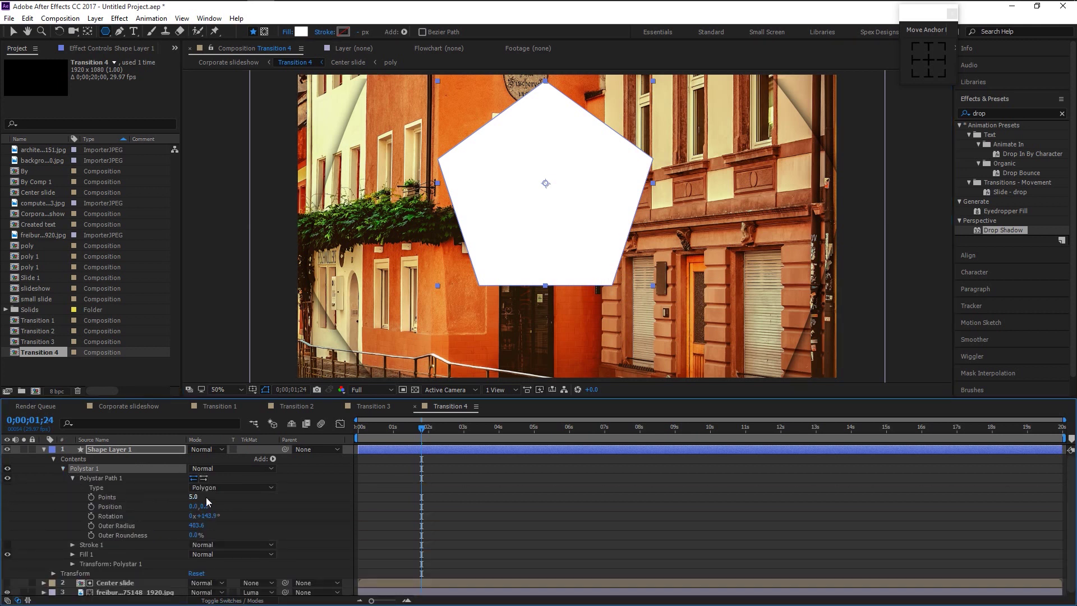
left_click(194, 497)
type("6")
key("Return")
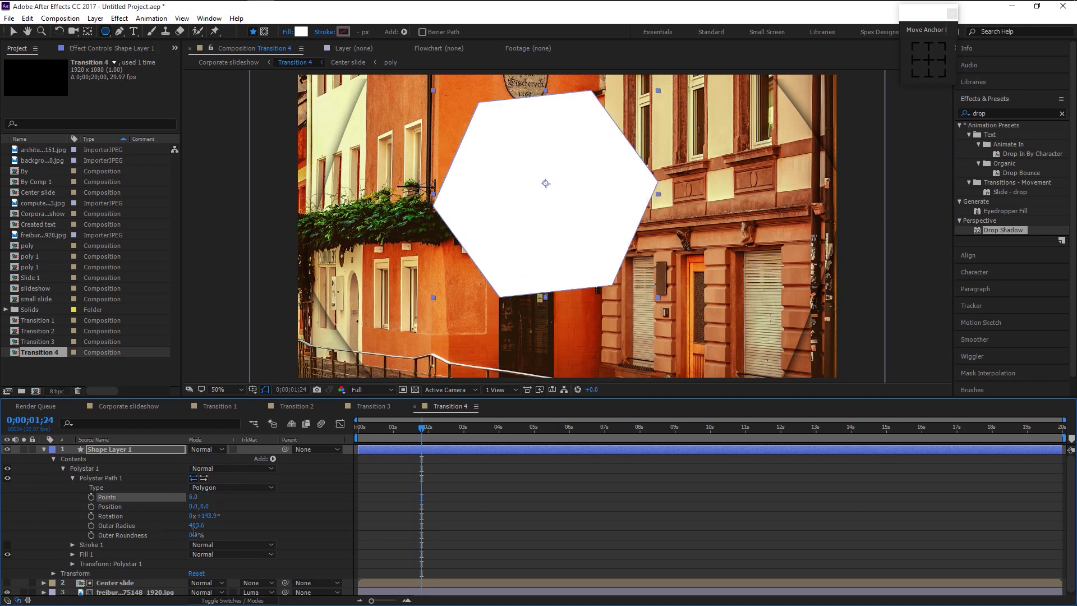
left_click_drag(194, 534, 280, 539)
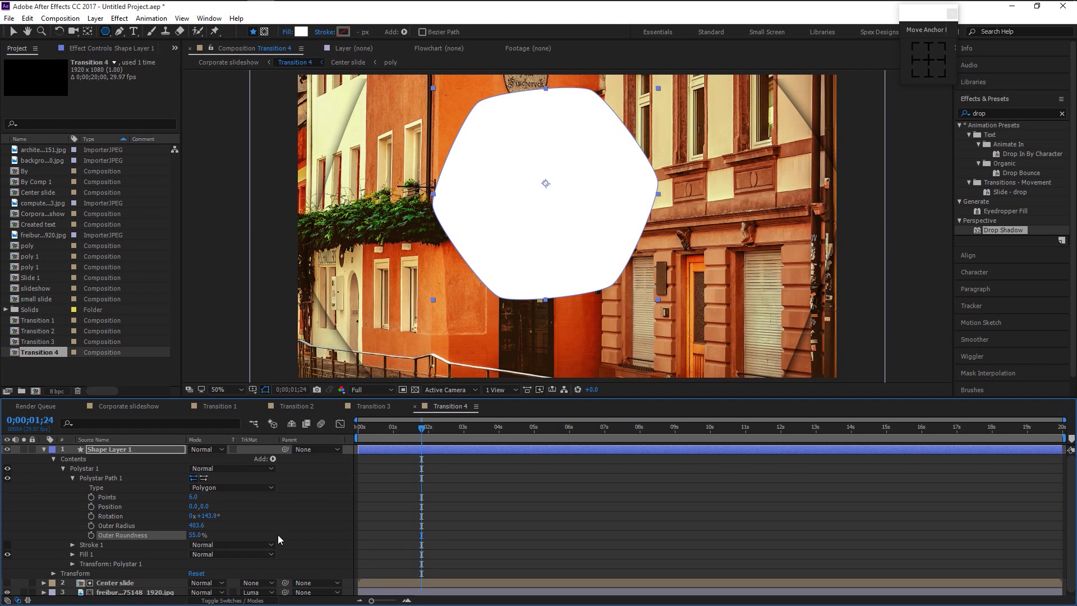
left_click(275, 524)
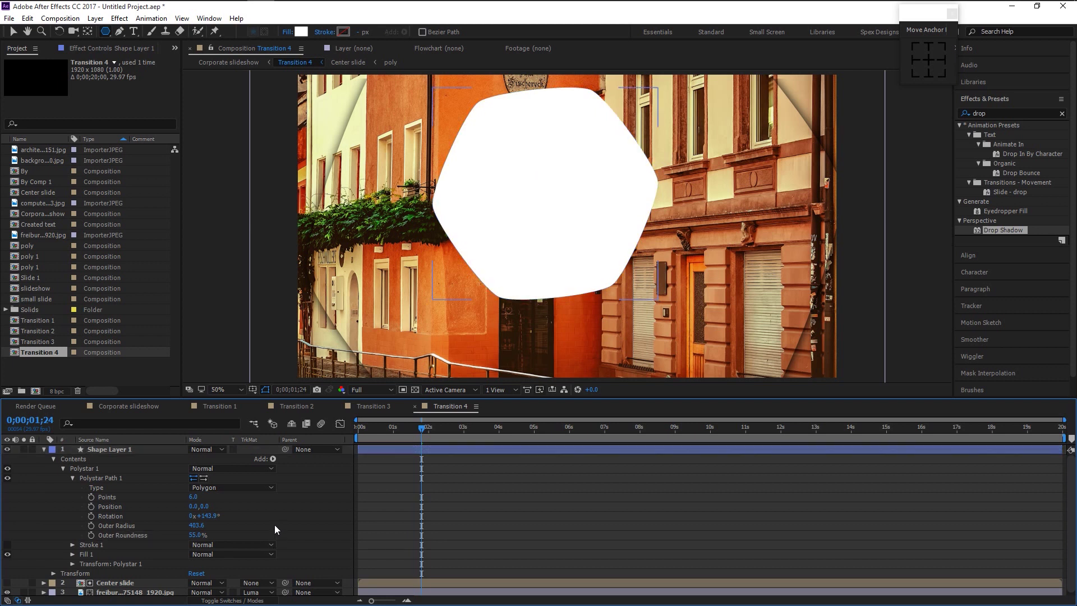
- Rotate the hexagon shape layer to -84° and move it down to the middle of the frame
left_click(103, 453)
key("r")
left_click_drag(206, 460, 164, 465)
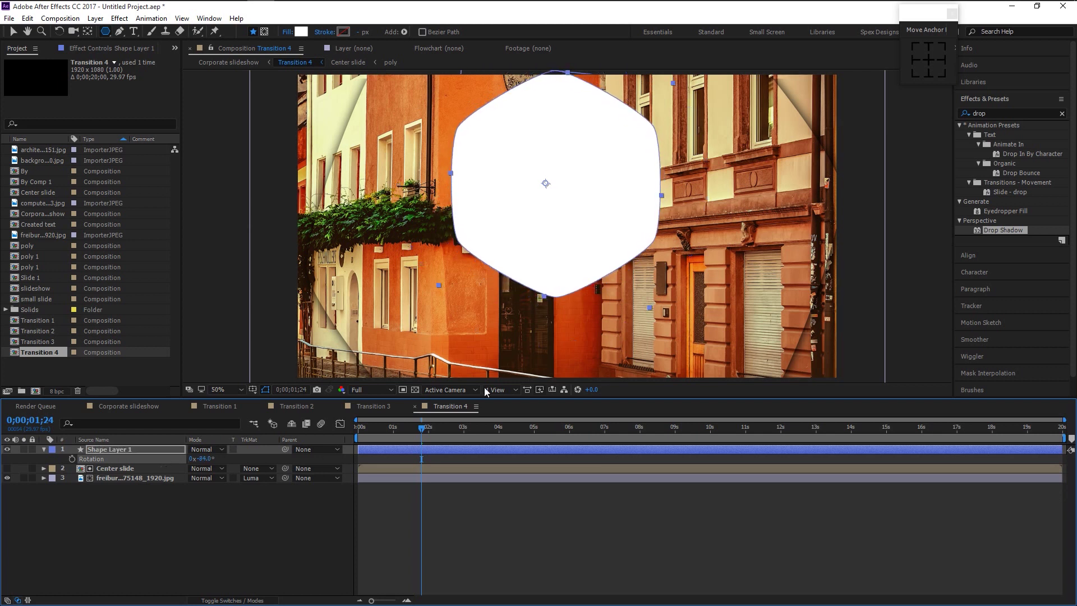
key("p")
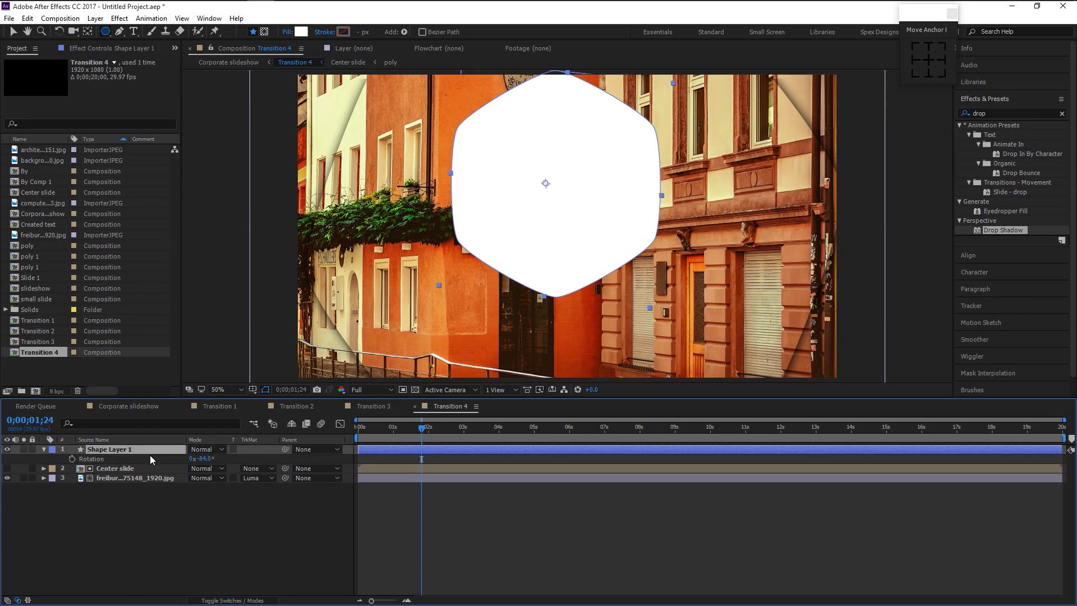
key("v")
left_click_drag(558, 271, 568, 301)
left_click(277, 515)
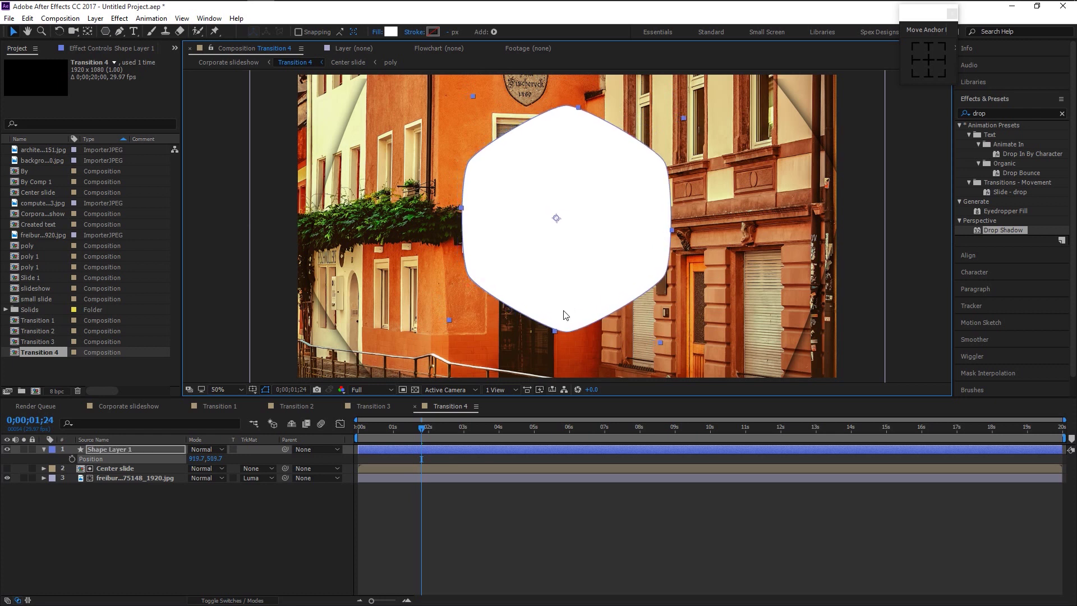
key("s")
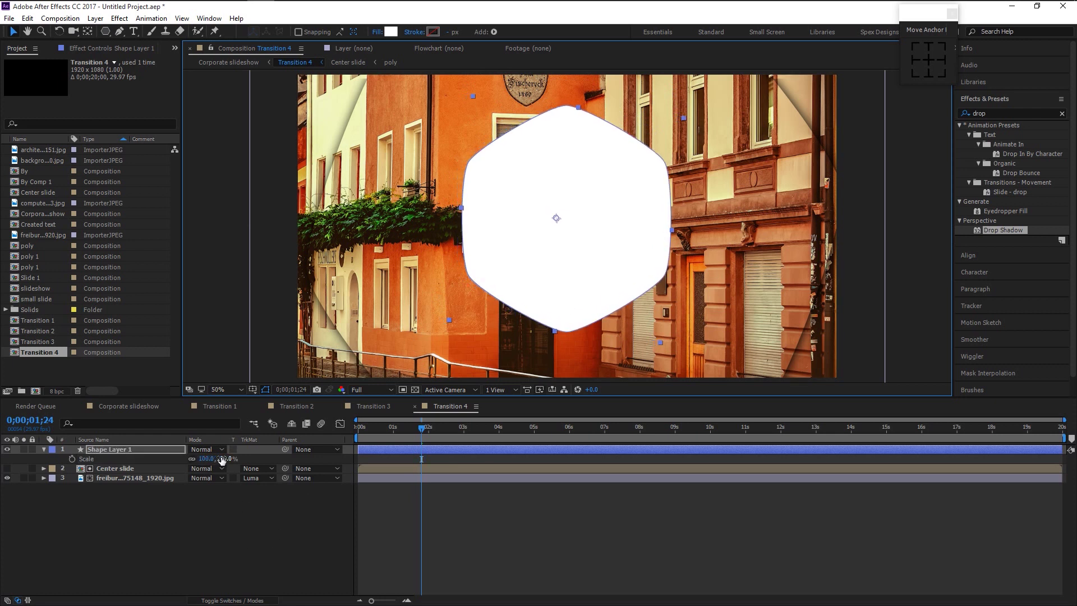
left_click_drag(216, 458, 209, 458)
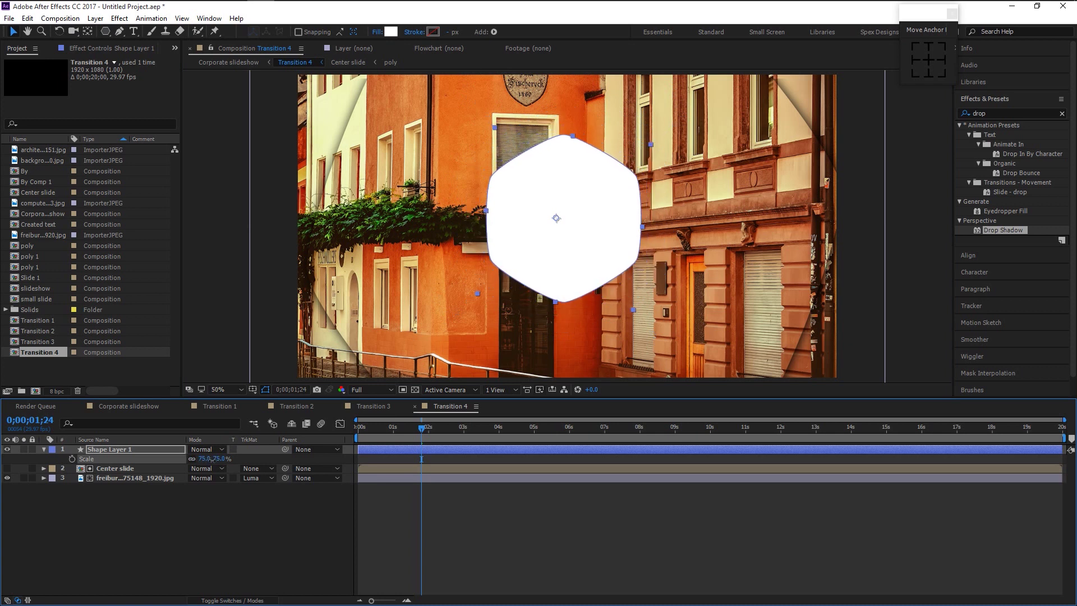
scroll(454, 309, "down", 2)
scroll(454, 308, "up", 2)
key("ctrl+z")
- Add scale and rotation keyframes to the hexagon layer at 0;00;01;24, with the scale at 0%
key("shift+r")
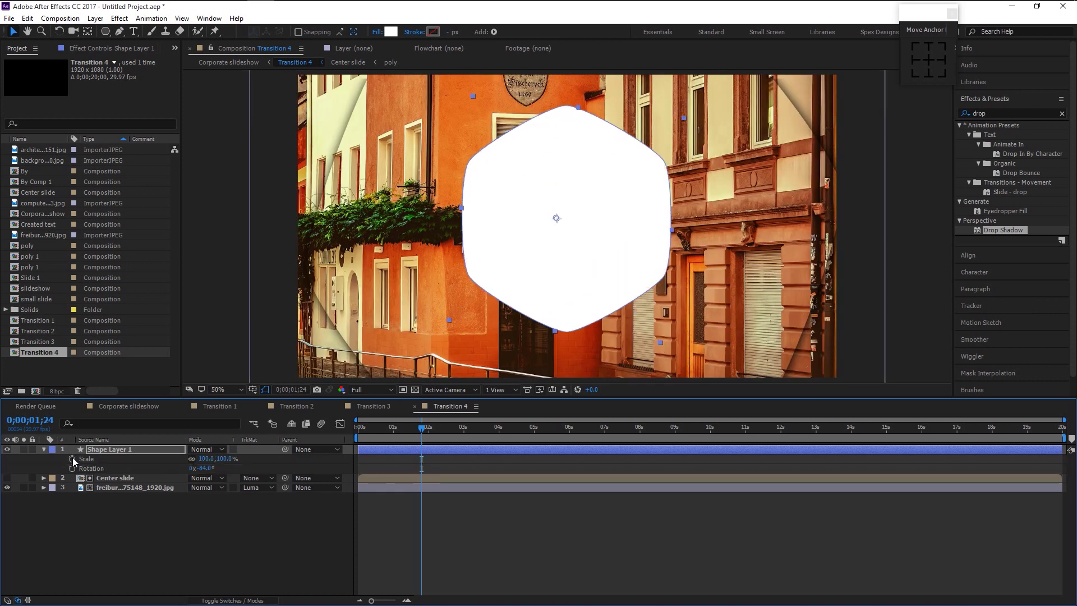
left_click(71, 458)
left_click(72, 469)
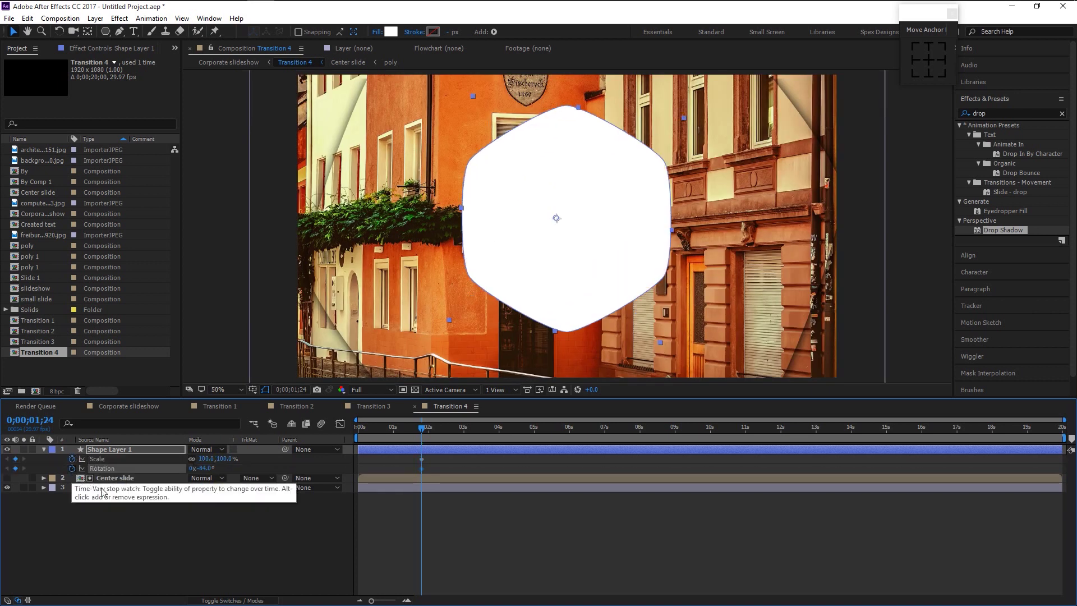
key("=")
key("ctrl+z")
key("ctrl+shift+z")
left_click_drag(382, 600, 377, 600)
left_click(225, 459)
type("0")
key("Return")
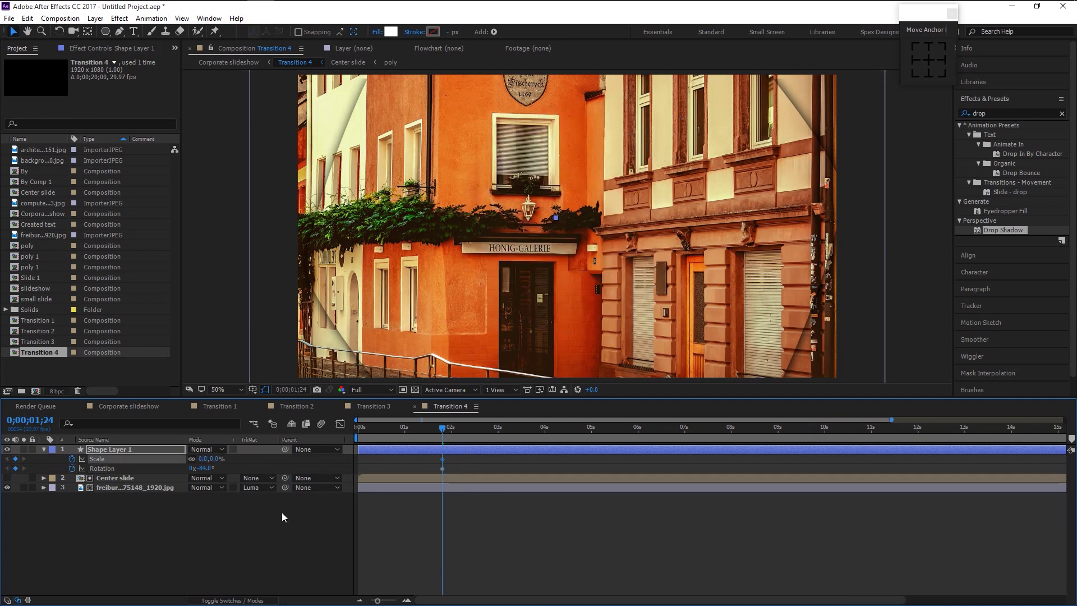
- Add a scale keyframe of 79% to the hexagon layer at 0;00;02;20
left_click_drag(377, 600, 392, 600)
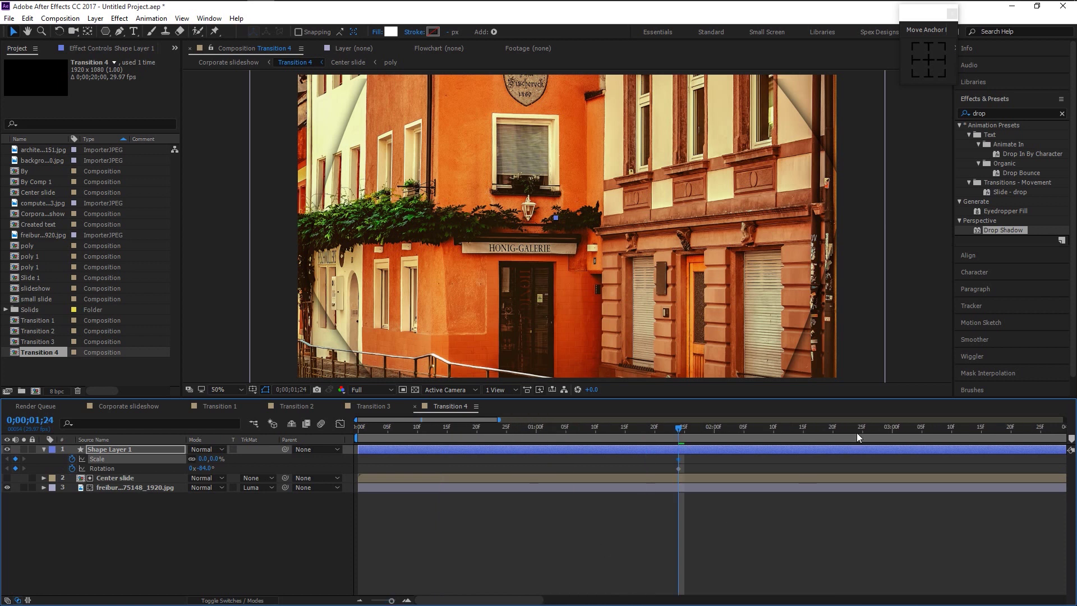
left_click(833, 426)
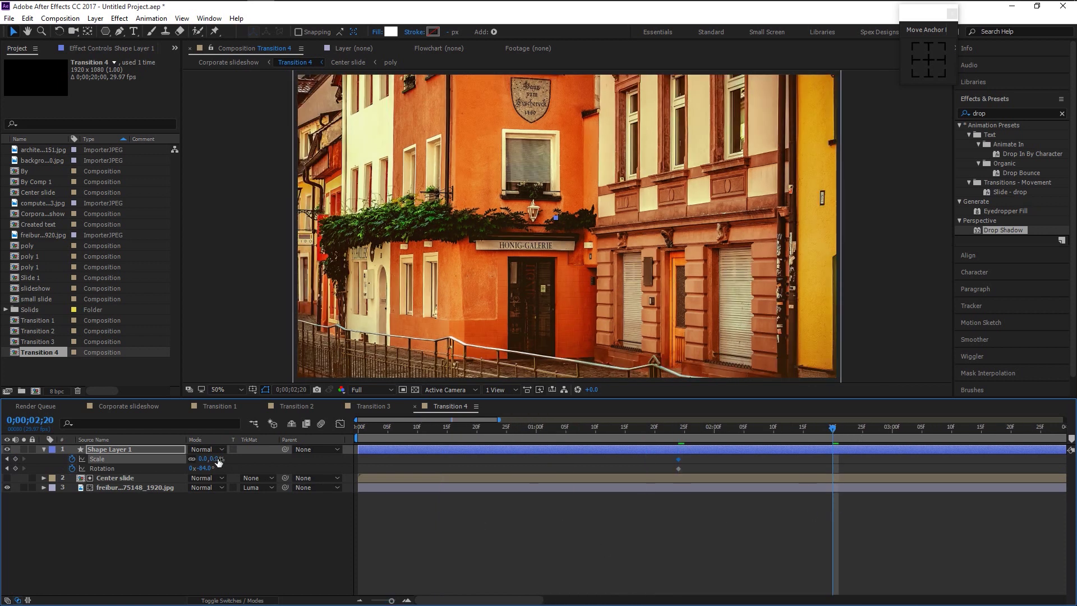
left_click(214, 458)
type("100")
key("Return")
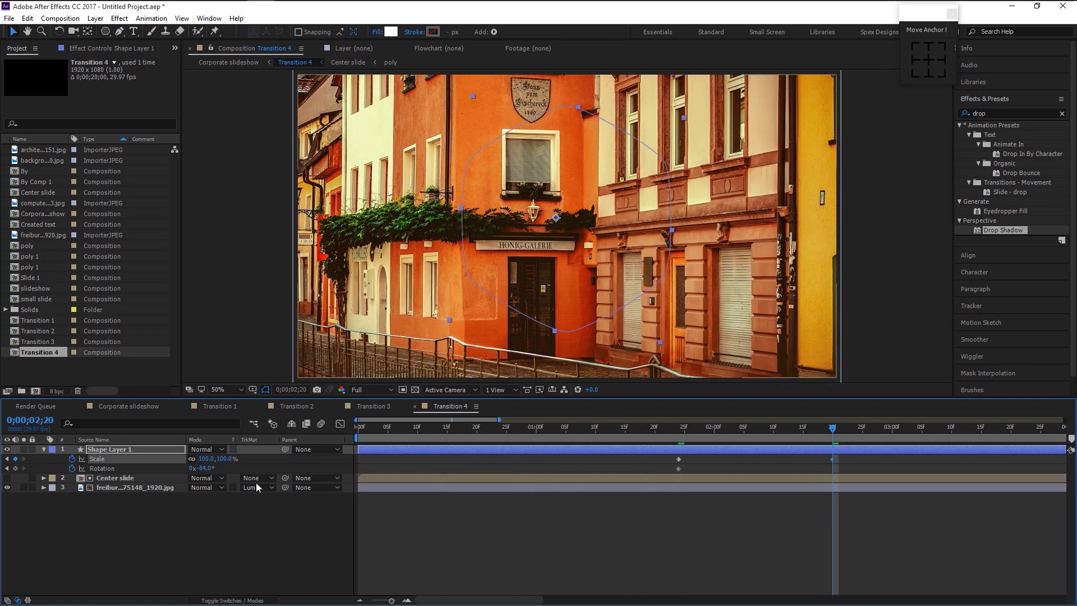
left_click_drag(219, 458, 214, 464)
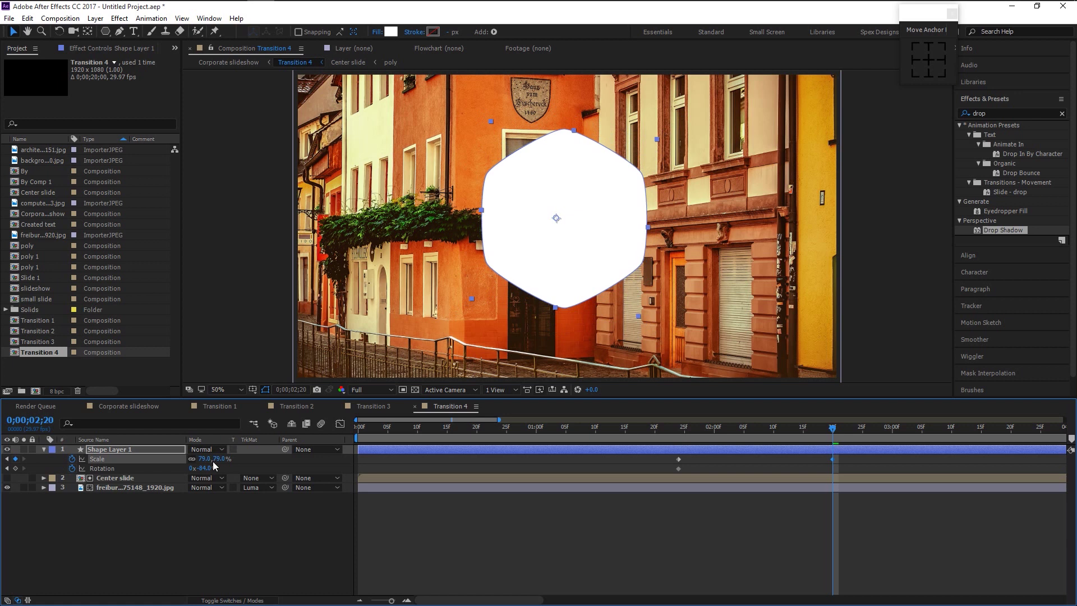
left_click(308, 568)
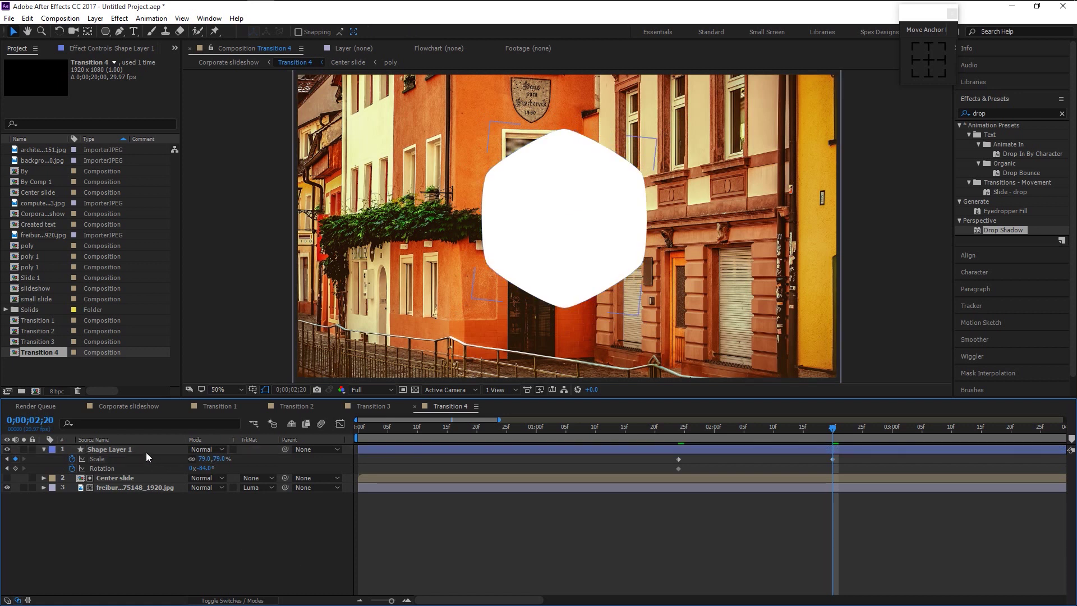
- Set the hexagon's rotation to 275° at 0;00;02;20 and easy-ease all its scale and rotation keyframes
left_click_drag(205, 468, 236, 468)
left_click_drag(303, 487, 485, 529)
left_click(578, 538)
left_click(729, 449)
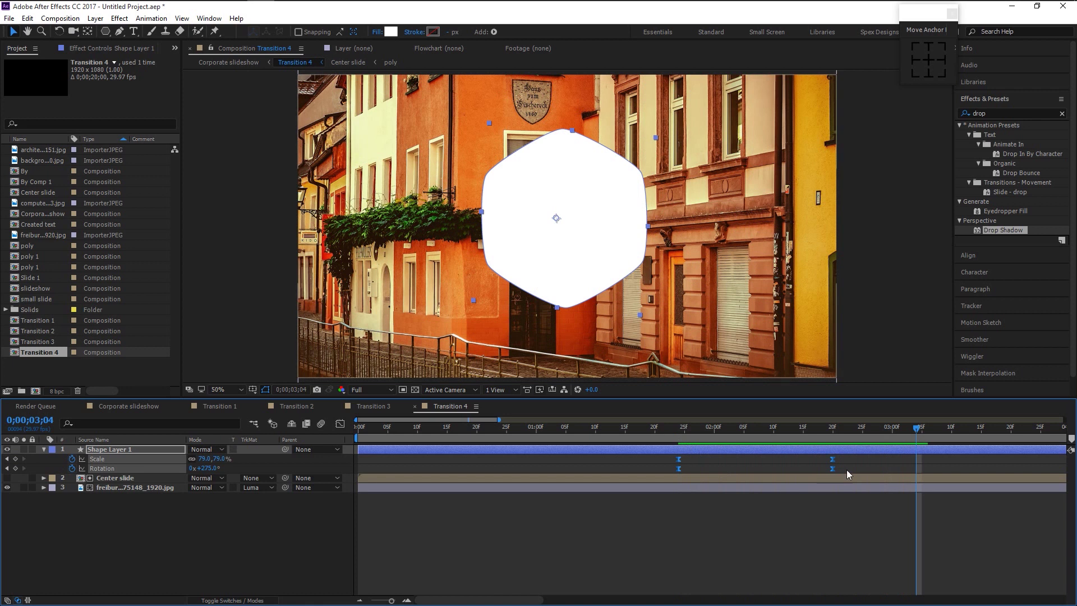
left_click(846, 468)
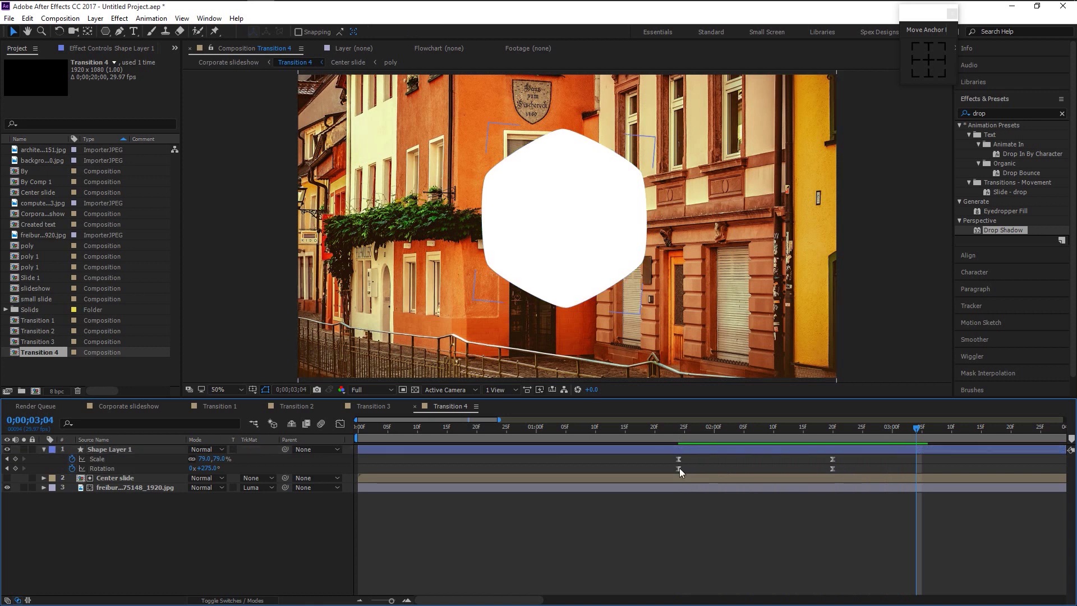
- Change the fill color of the center hexagon shape layer to 0F0067
left_click(124, 451)
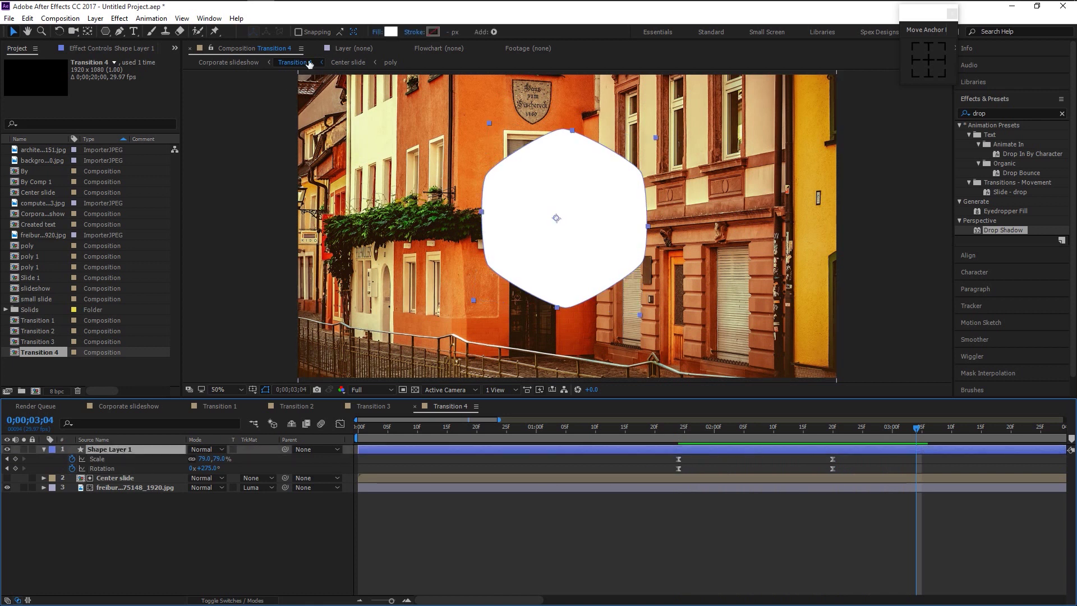
left_click(391, 32)
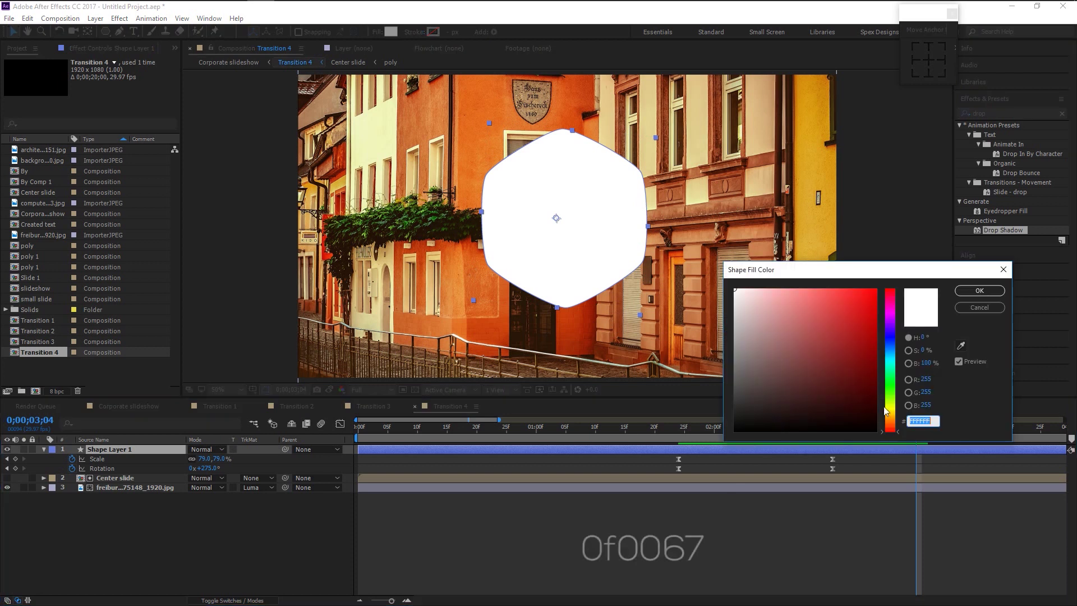
type("0F0067")
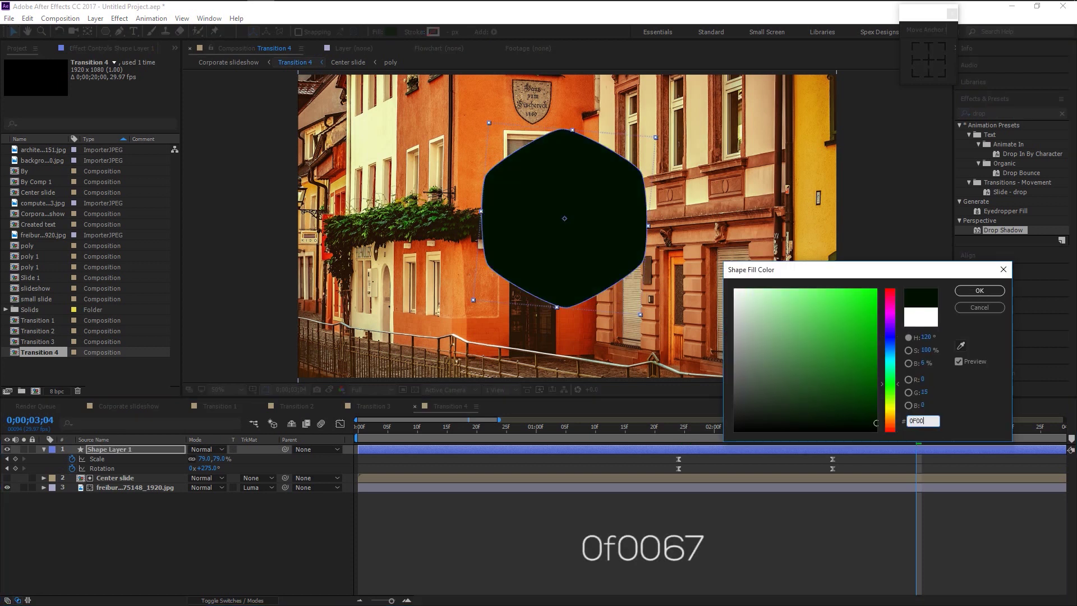
left_click(979, 291)
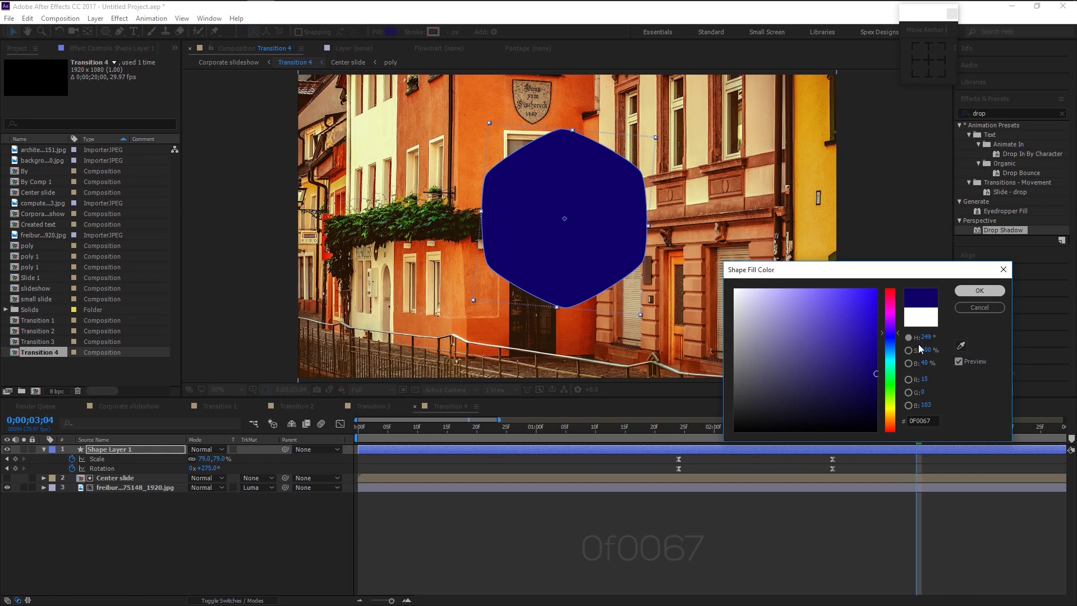
- Set the opacity of the hexagon shape layer to 90%
left_click(109, 452)
key("t")
left_click(194, 459)
type("90")
key("Return")
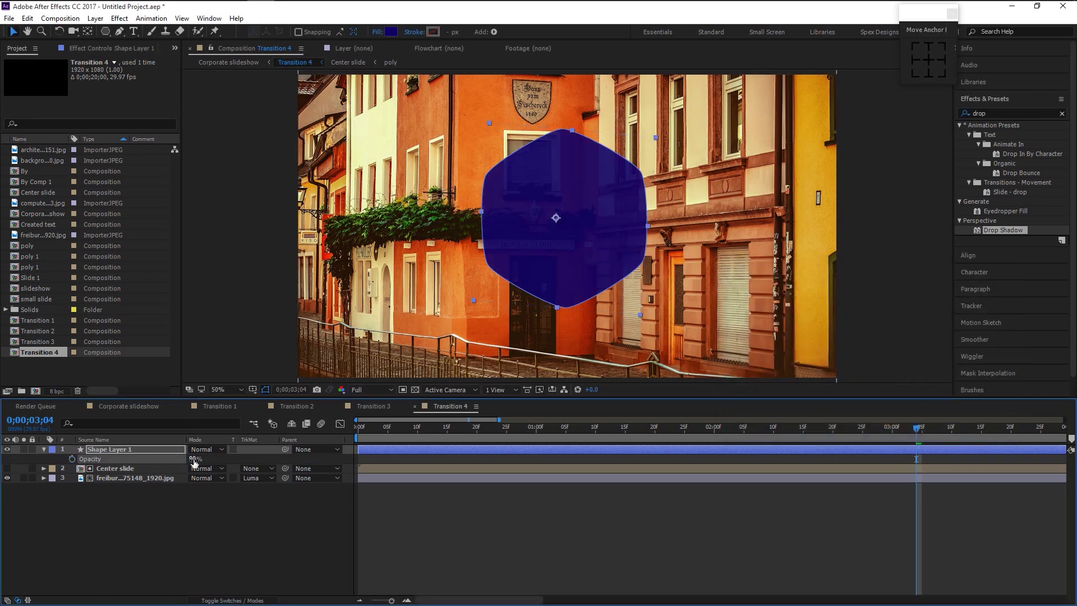
- Go to 0;00;02;20 and add a text layer reading "Gentle PSD" over the hexagon
left_click(92, 450)
key("u")
left_click_drag(673, 429, 832, 431)
left_click(238, 556)
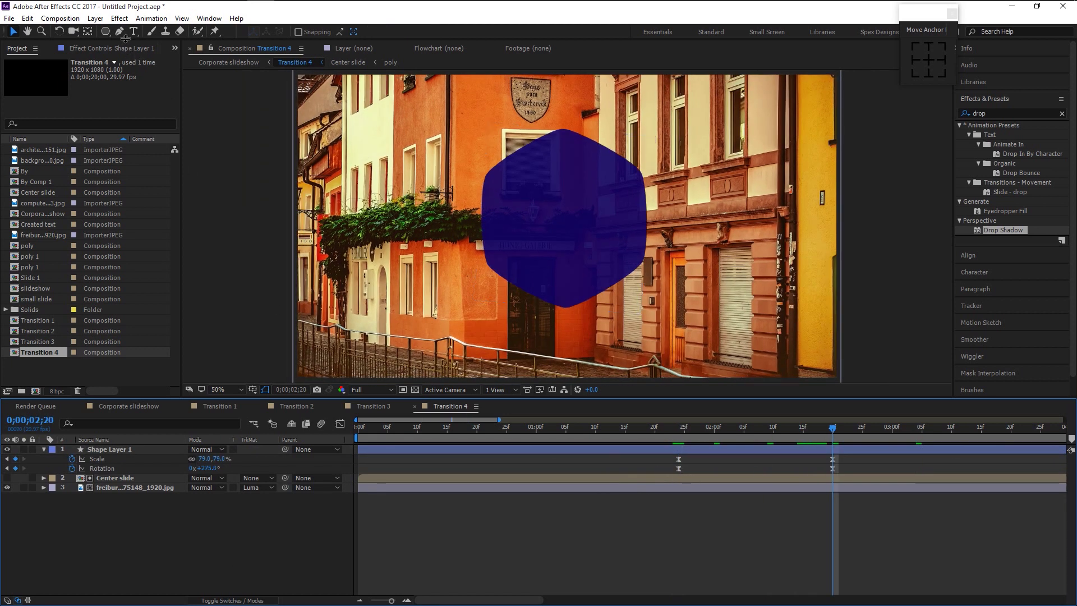
left_click(134, 32)
left_click(516, 225)
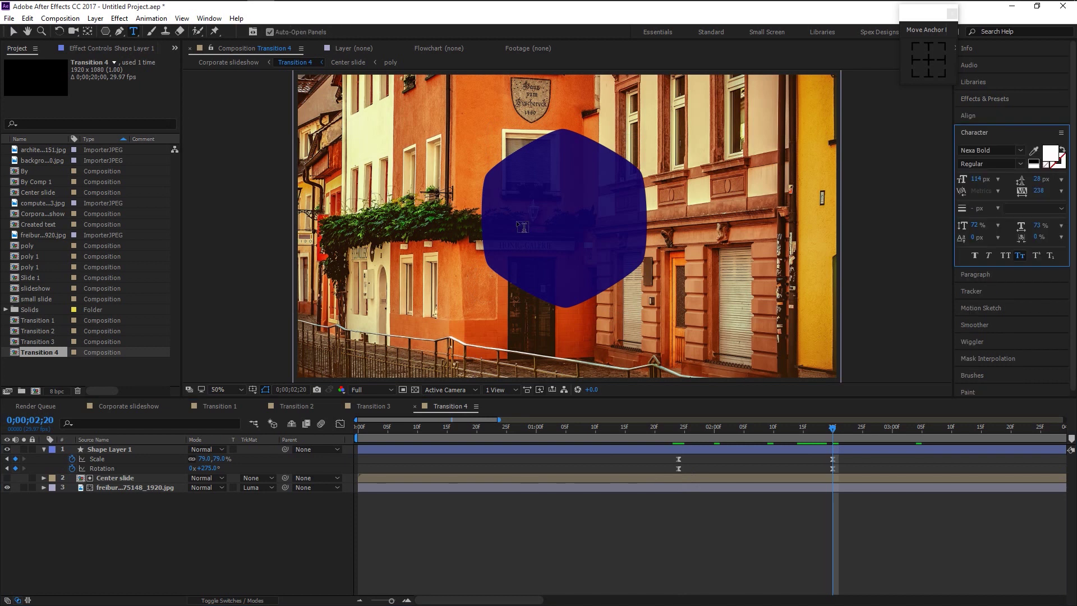
type("Ge")
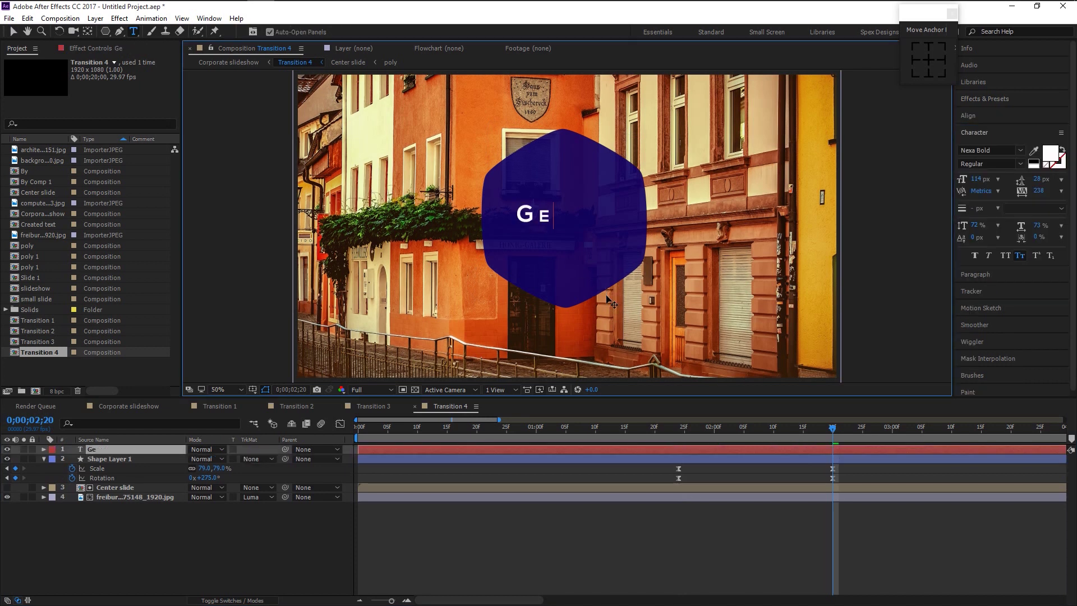
type("ntle PSD")
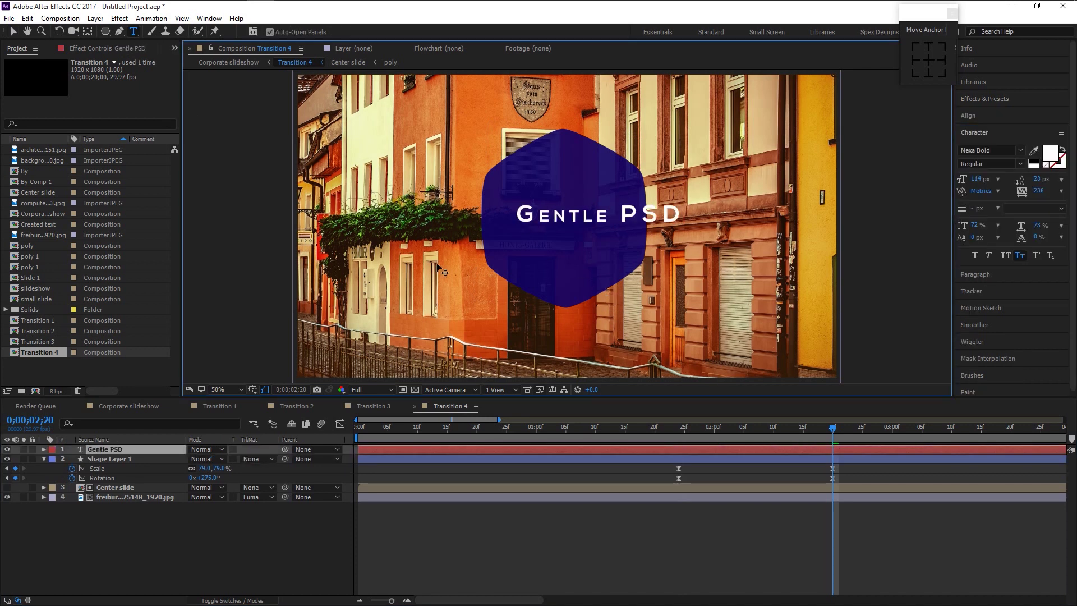
left_click(13, 31)
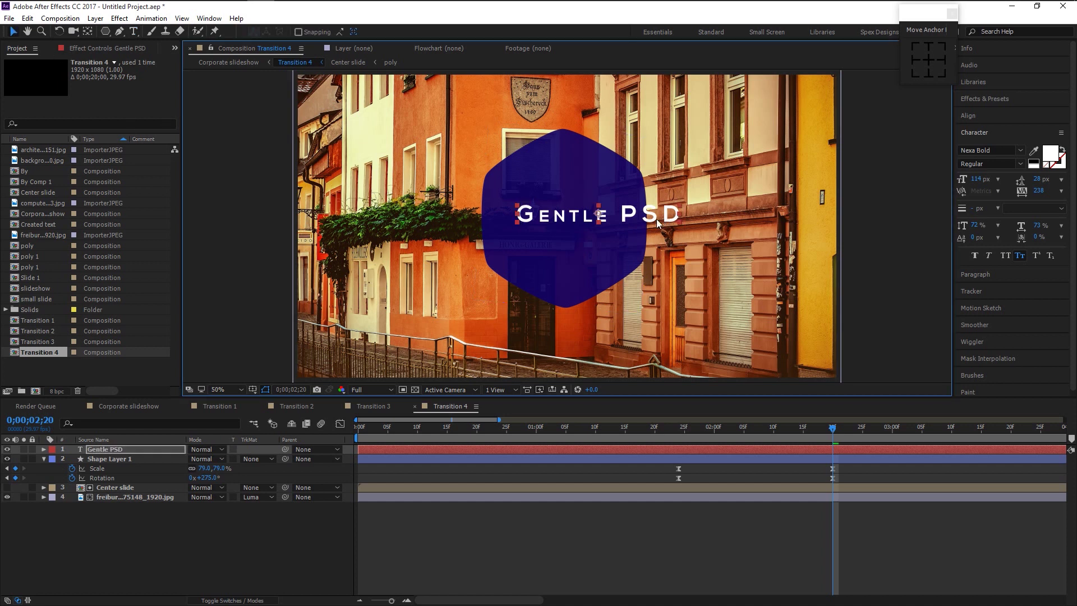
- Scale the Gentle PSD text to 83% and center it on the hexagon
left_click_drag(641, 224, 612, 231)
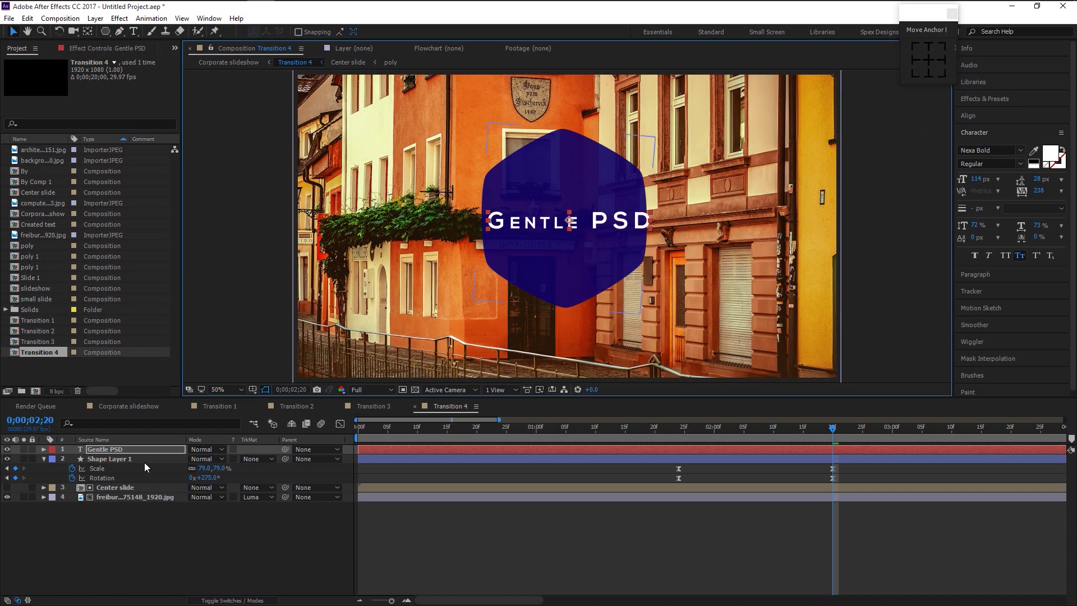
key("s")
left_click_drag(224, 458, 214, 459)
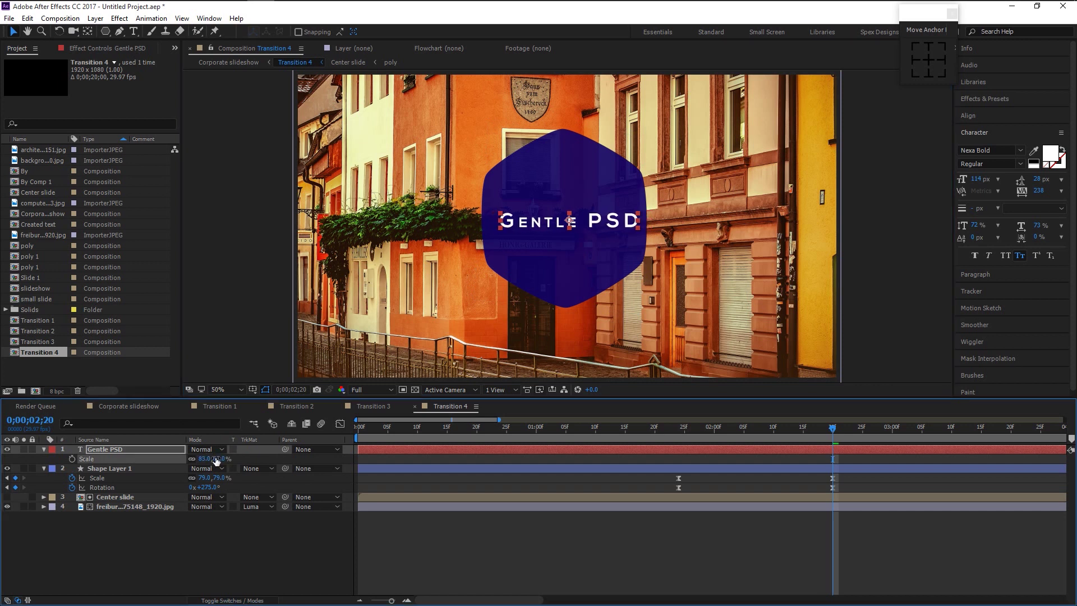
left_click(596, 226)
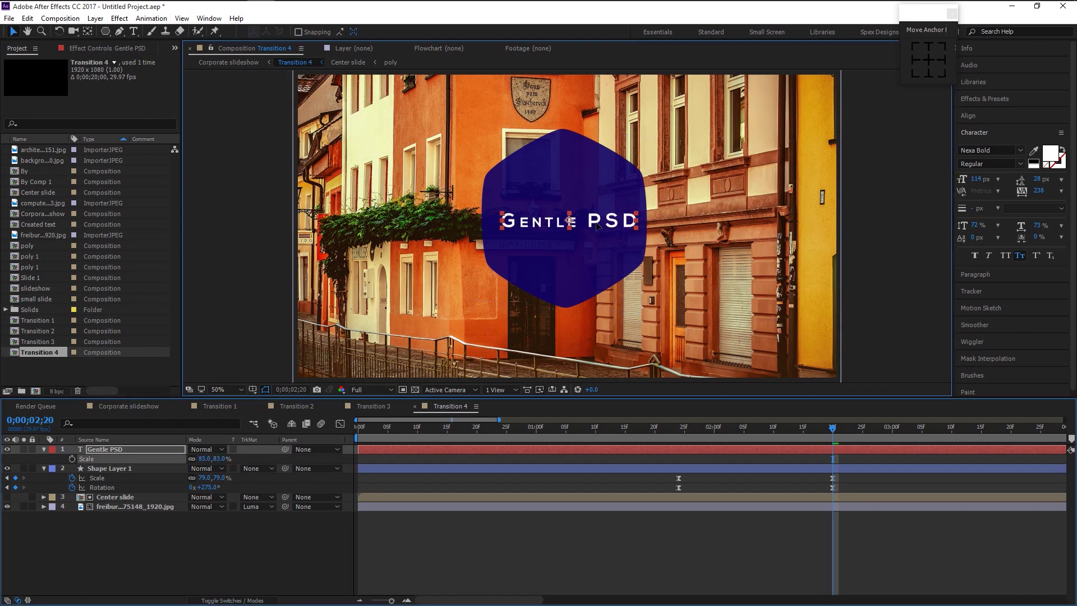
key("Left")
key("Left")
key("Left")
key("Left")
key("Left")
key("Left")
key("Left")
key("Left")
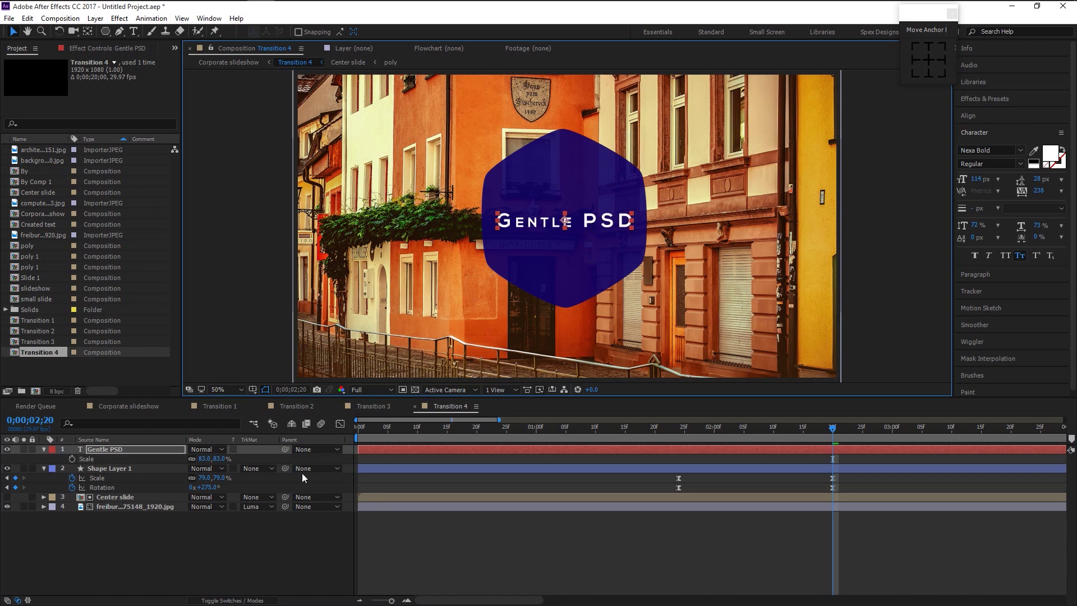
- Reveal the Position property of the Gentle PSD layer and move the current time to 0;00;02;15
left_click(112, 451)
key("p")
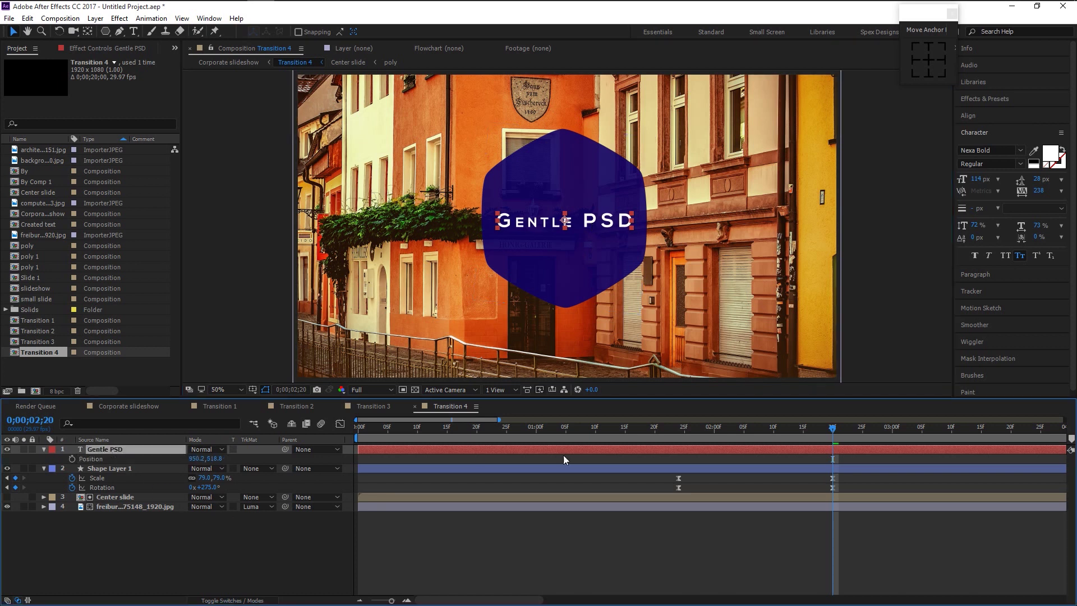
left_click(774, 427)
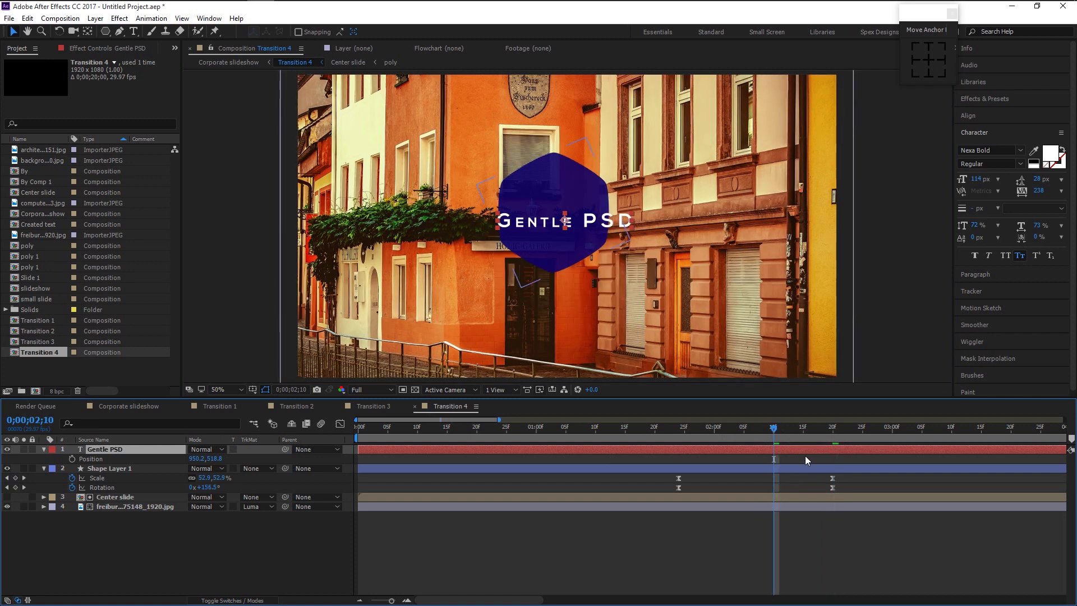
left_click(803, 428)
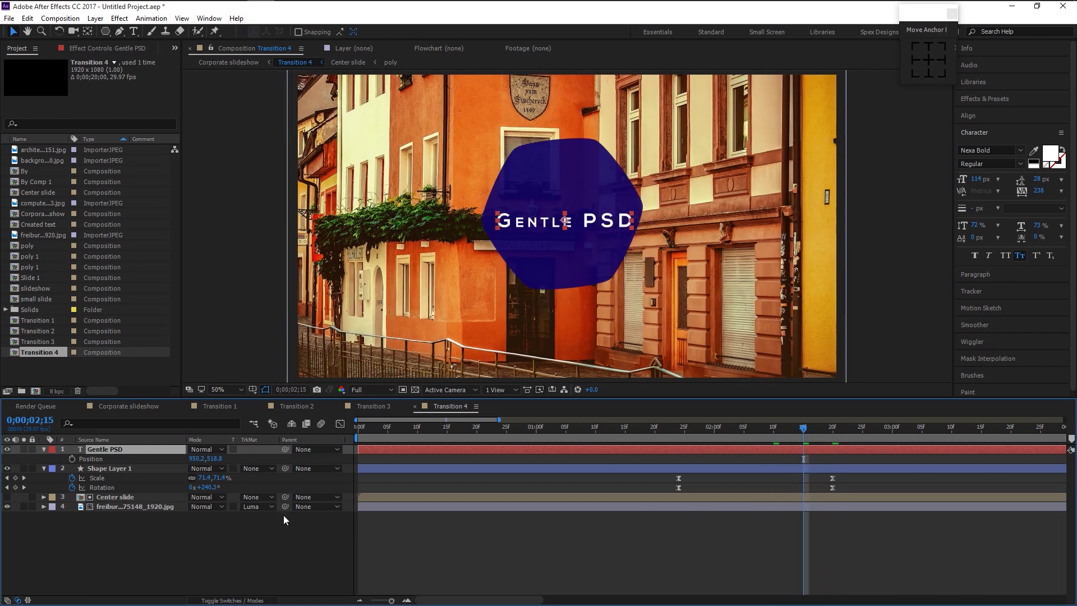
left_click(91, 459)
left_click(222, 536)
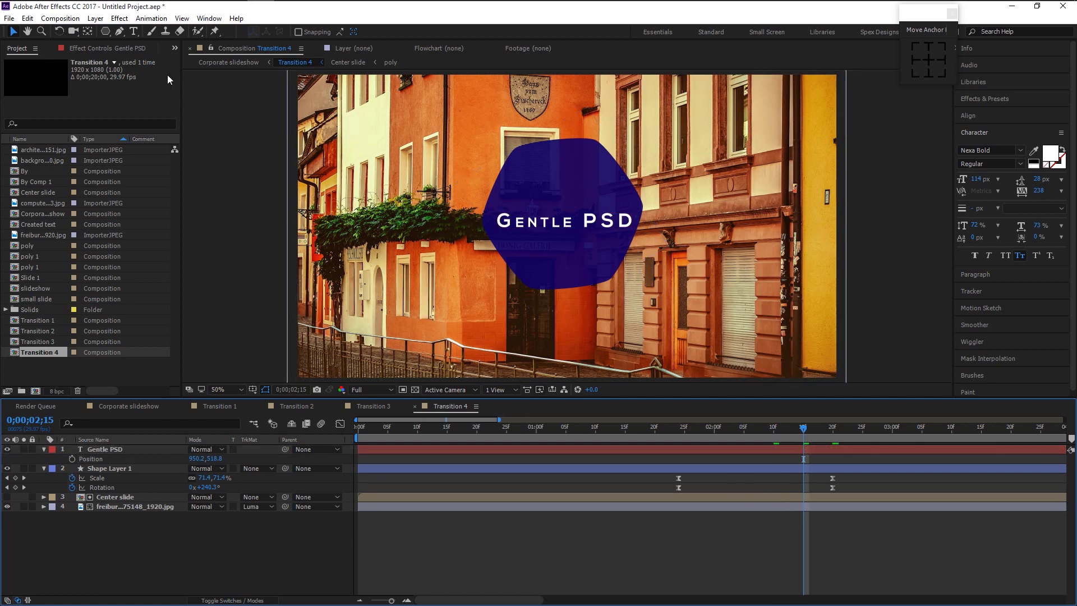
- Draw a rectangle shape layer that just covers the Gentle PSD text and center its anchor point
left_click_drag(105, 32, 128, 39)
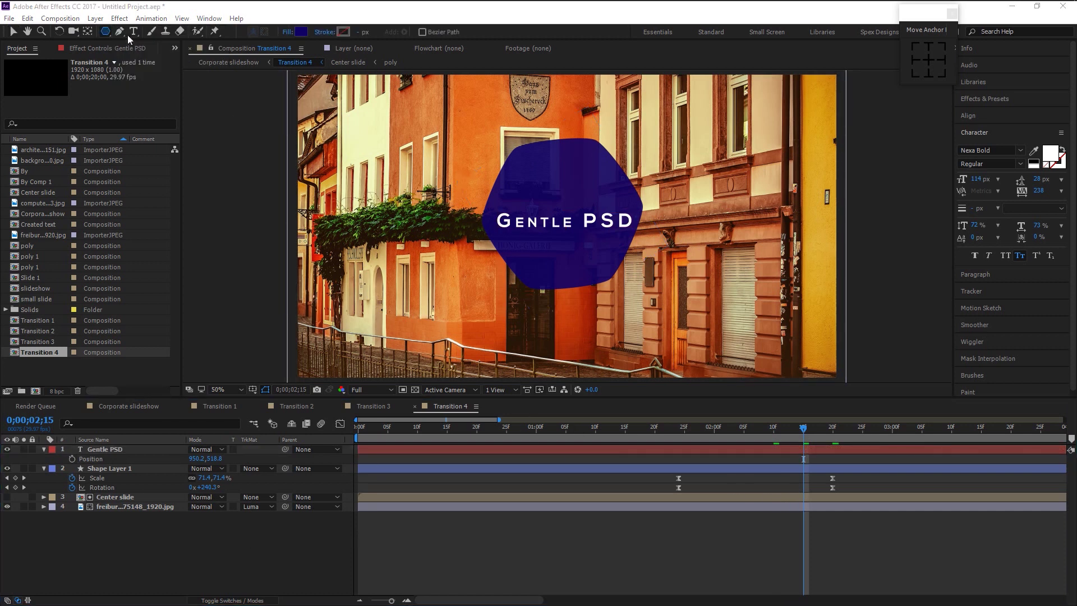
left_click_drag(491, 209, 633, 231)
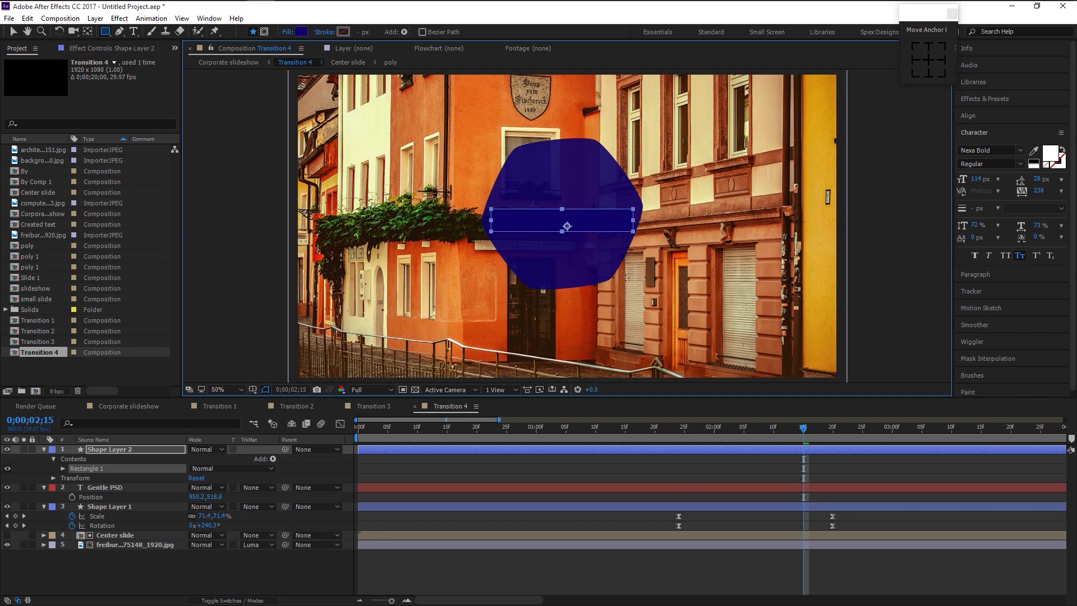
key("ctrl+alt+Home")
- Rename the new rectangle shape layer "matte"
left_click(44, 449)
key("Return")
type("matte")
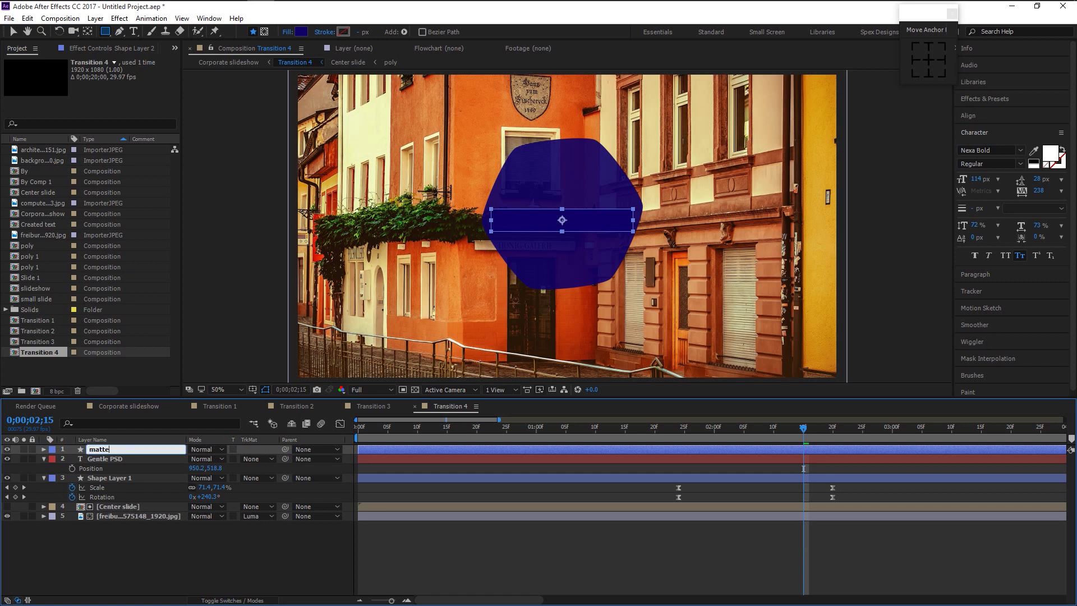
key("Return")
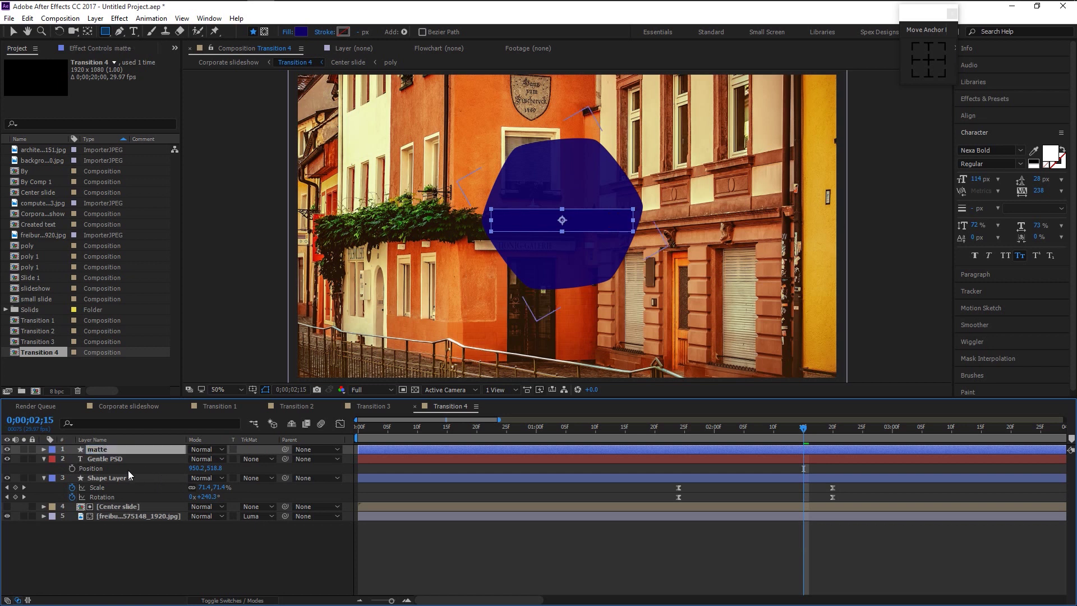
- Add a position keyframe to the Gentle PSD layer at 0;00;02;15, lowering the text to Y 593.8, below the matte
left_click(120, 462)
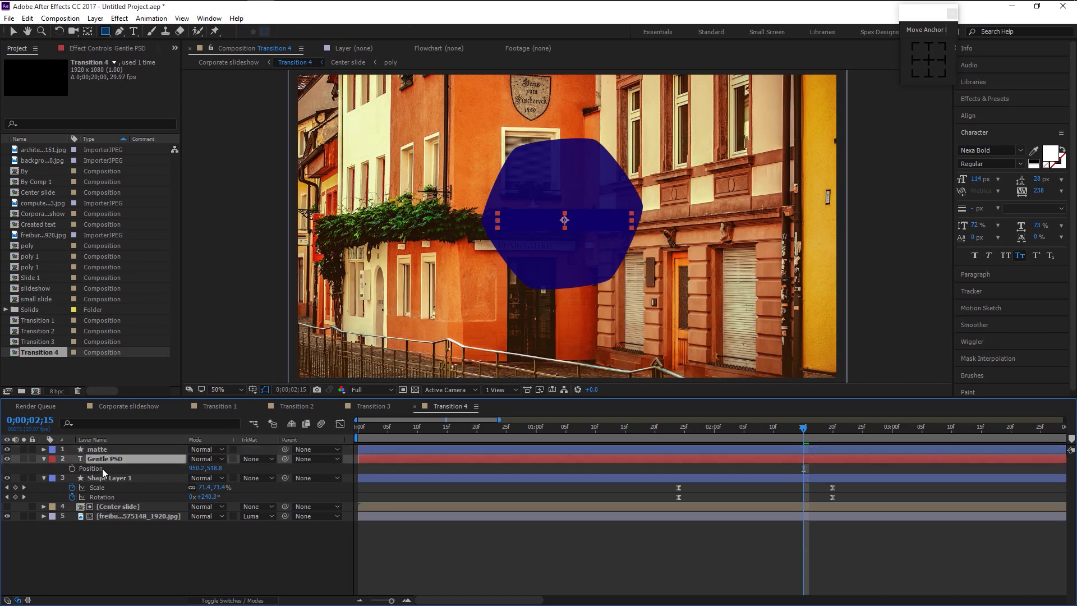
left_click(72, 468)
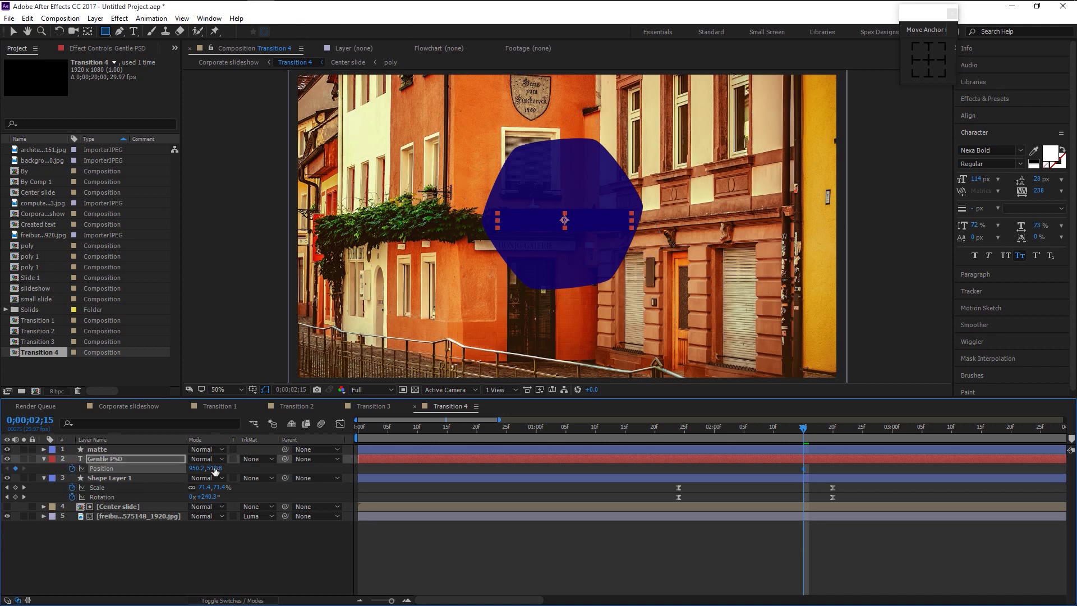
left_click_drag(233, 470, 251, 471)
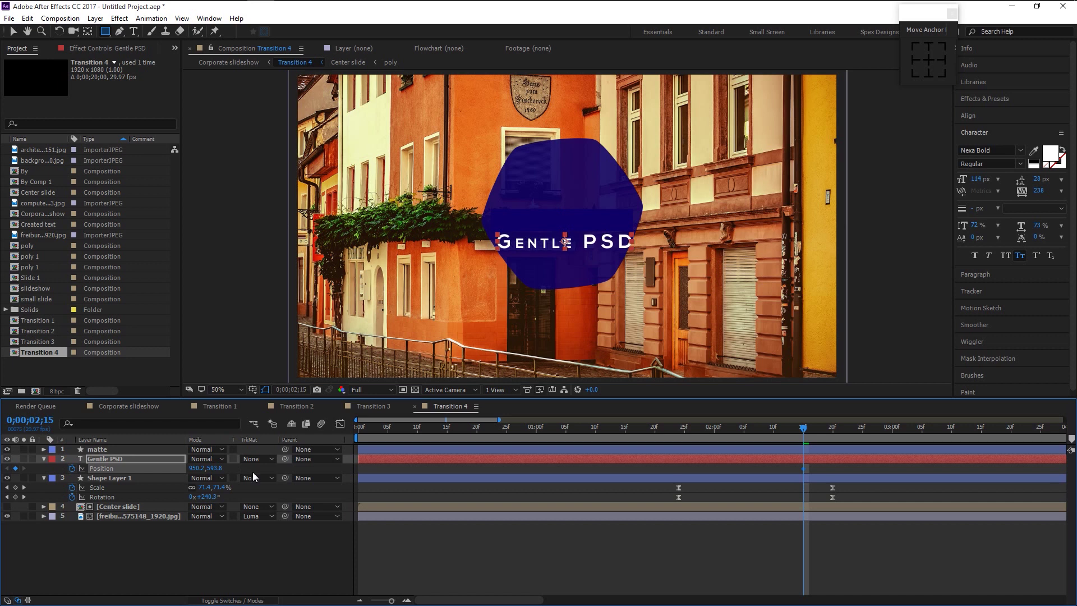
- Raise the Gentle PSD text to Y 517.8 at 0;00;03;00 and easy-ease both of its position keyframes
left_click(845, 432)
left_click_drag(866, 433, 891, 436)
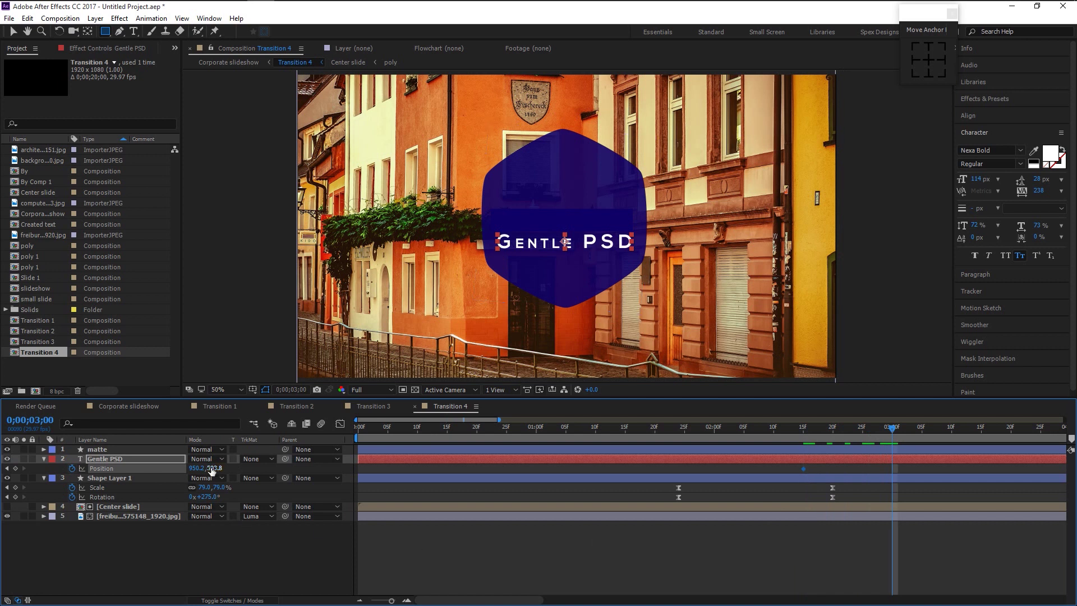
left_click_drag(182, 472, 175, 474)
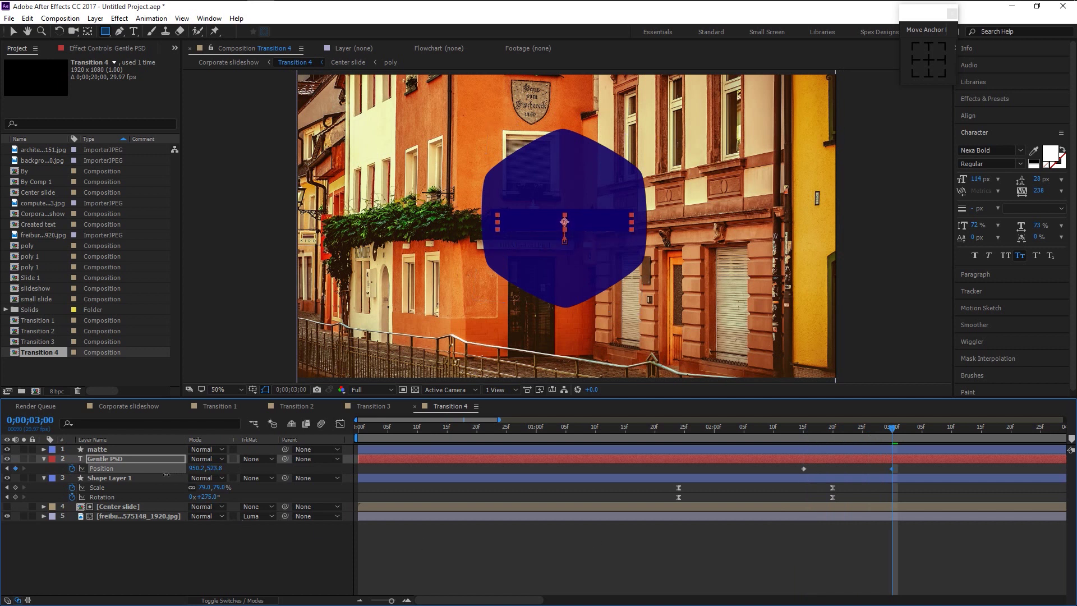
left_click_drag(164, 473, 163, 474)
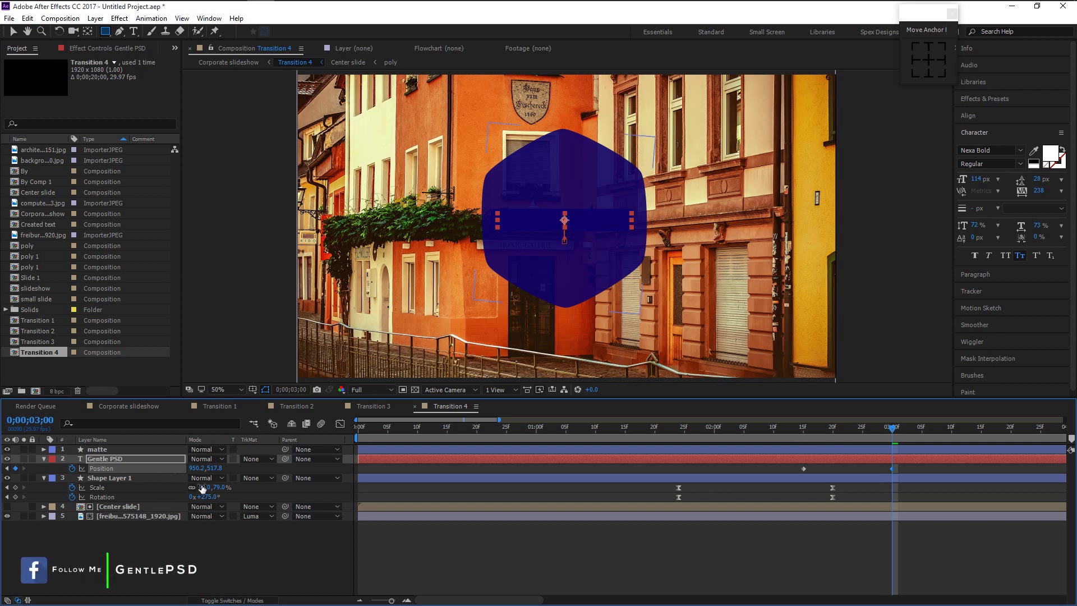
left_click_drag(912, 464, 749, 483)
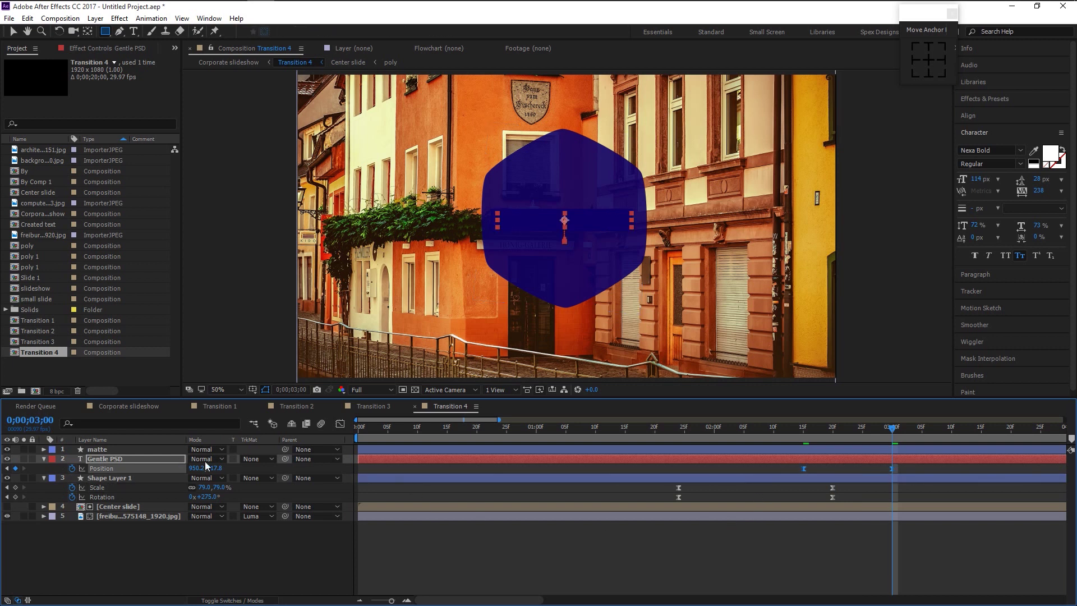
- Set the Gentle PSD layer's track matte to Alpha using the matte layer, and preview the composition from the start
left_click(243, 463)
left_click(311, 489)
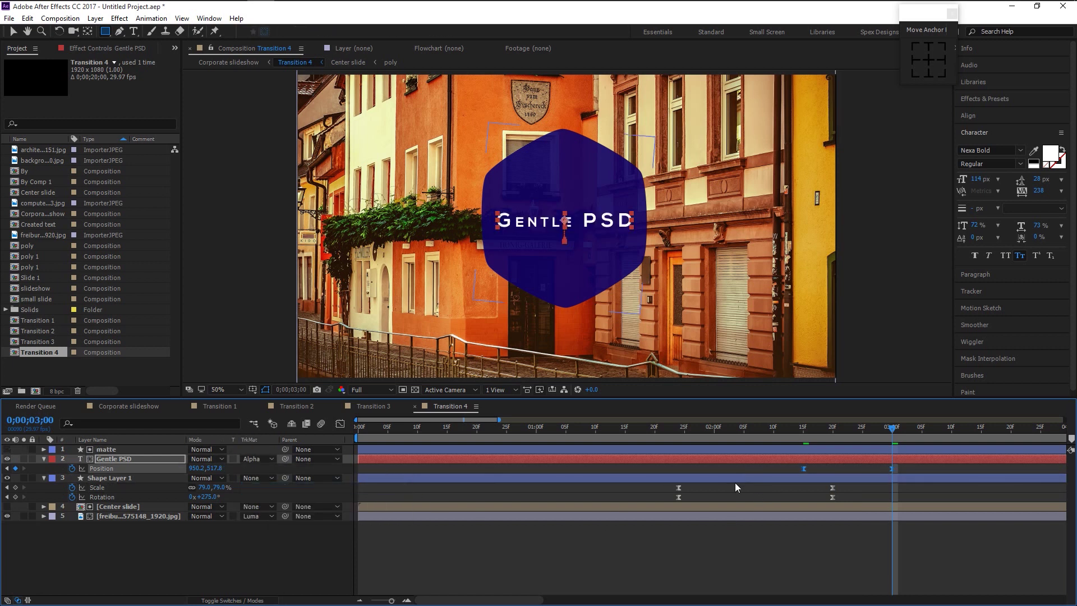
key("Home")
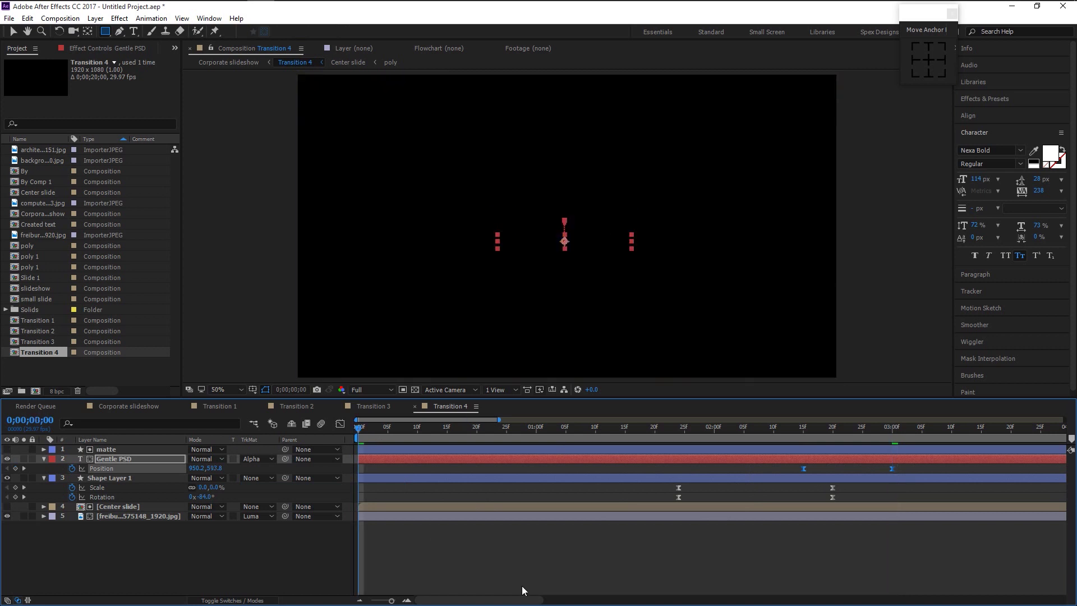
left_click(521, 563)
key("minus")
key("space")
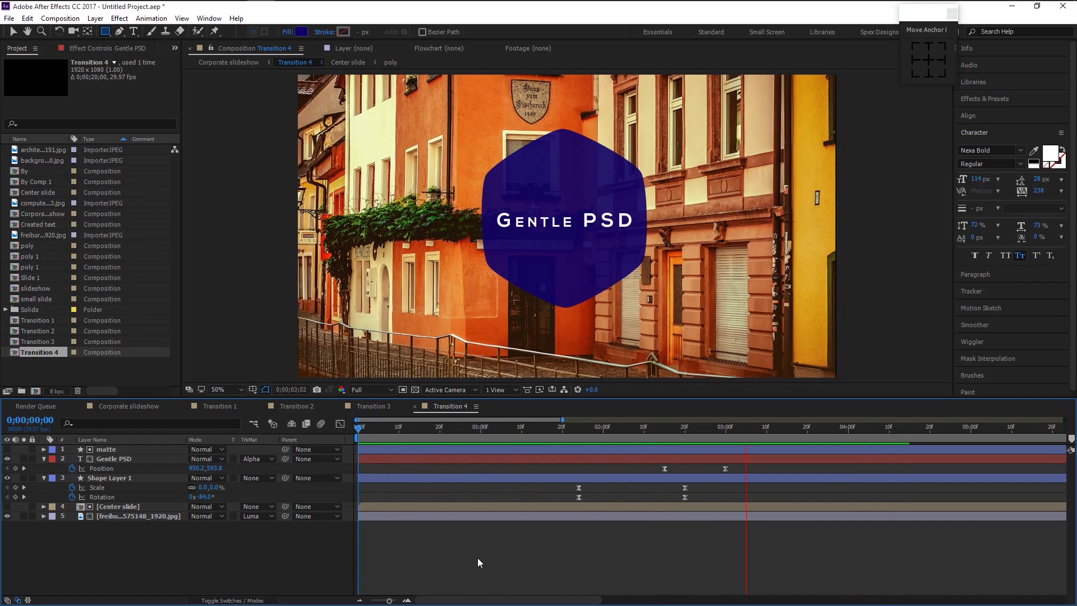
- Shift the matte, Gentle PSD and hexagon shape layers together about 6 frames earlier on the timeline
left_click(604, 478)
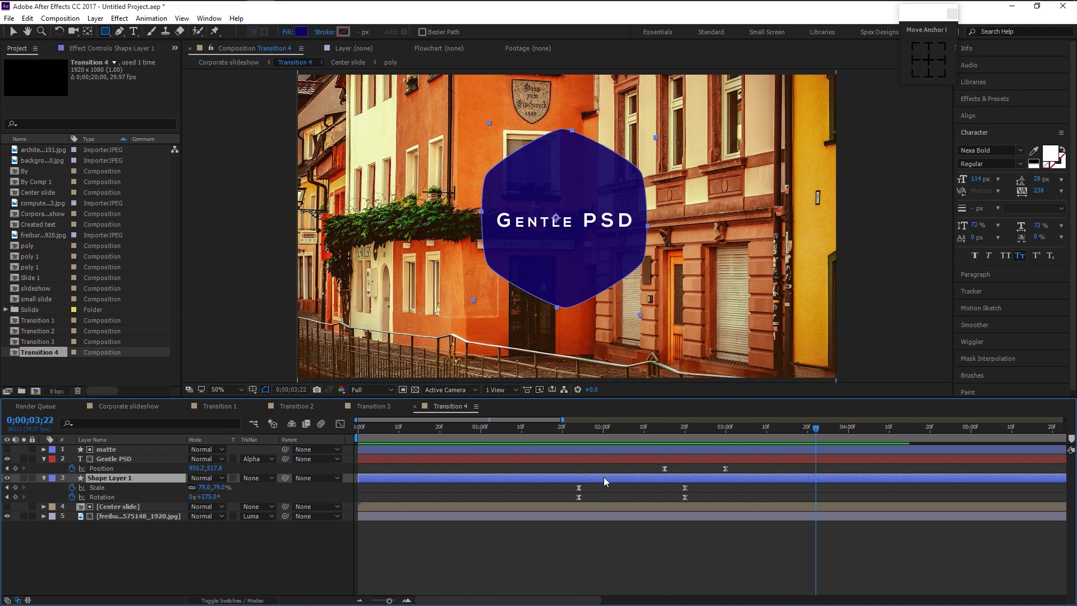
left_click(607, 461, "ctrl")
left_click(604, 453, "ctrl")
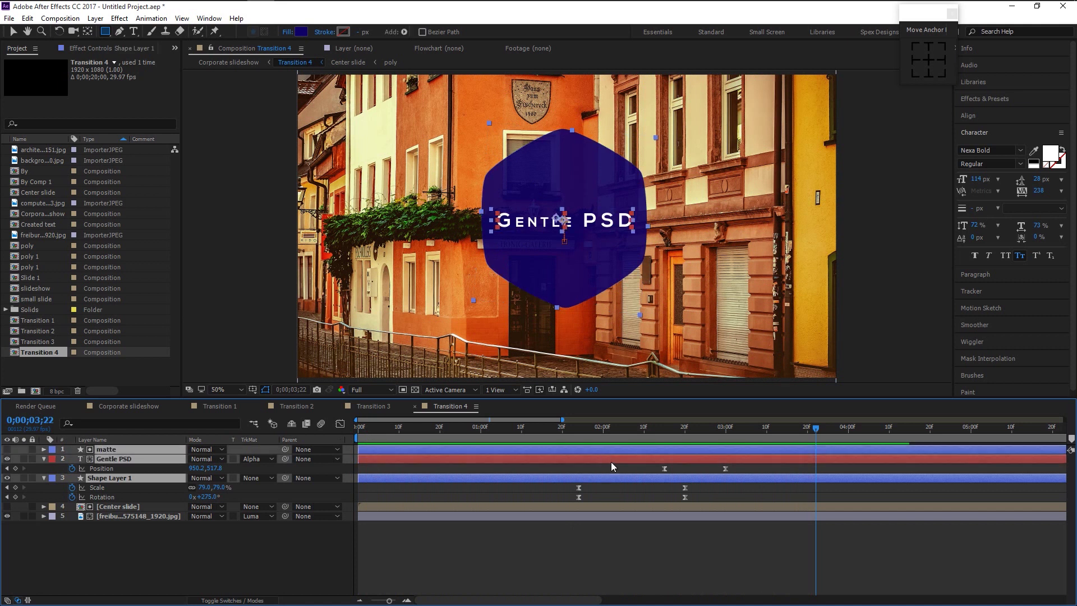
left_click_drag(603, 459, 579, 463)
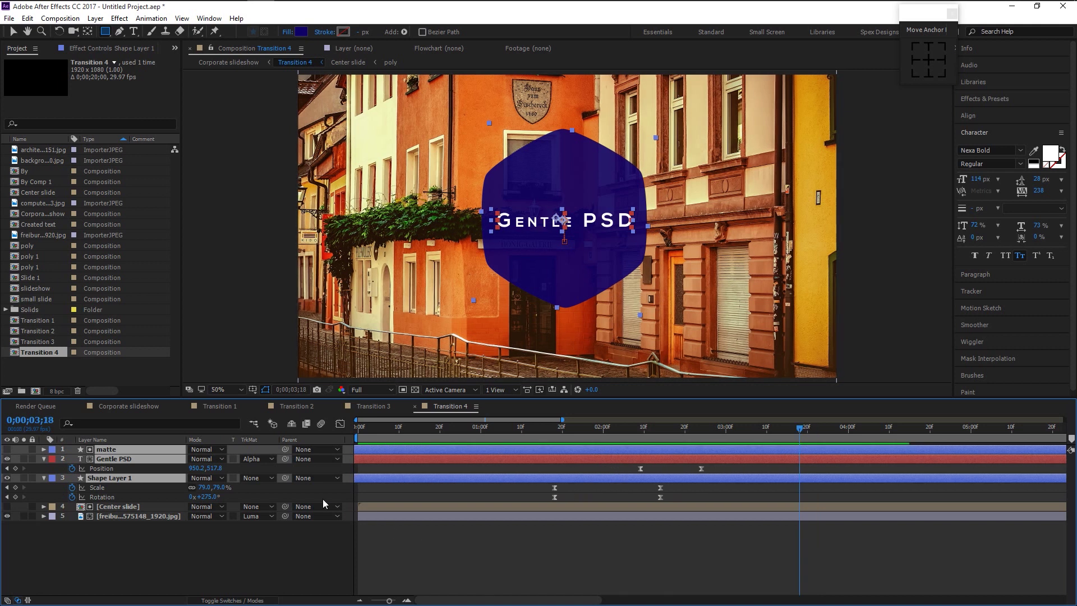
- Open the Corporate slideshow composition and move the Transition 2 layer to start at 0;00;04;00
left_click(112, 410)
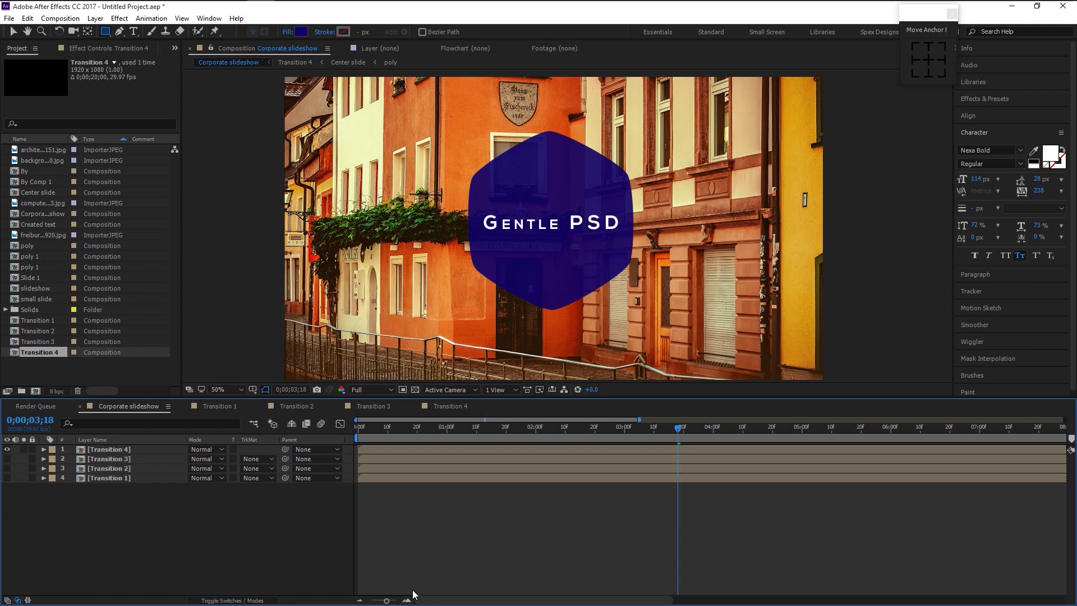
left_click_drag(382, 603, 379, 601)
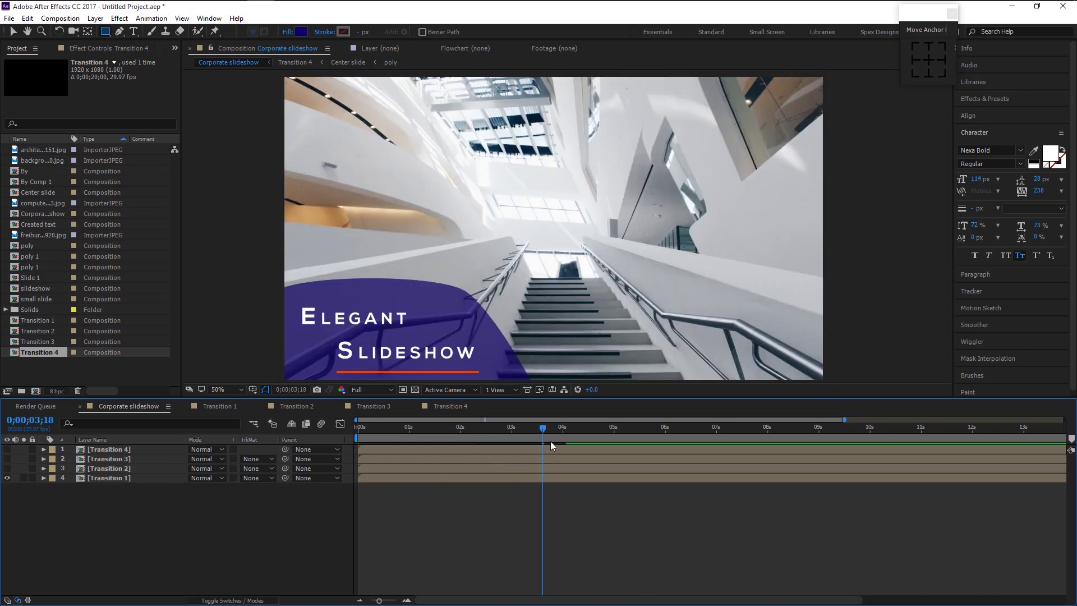
left_click(490, 427)
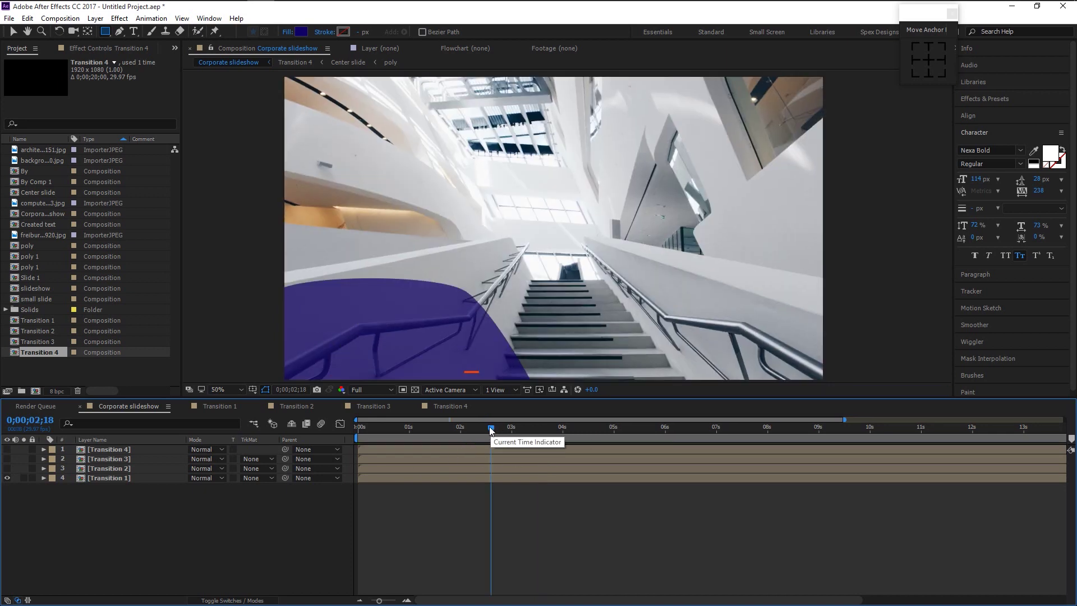
left_click_drag(501, 429, 564, 435)
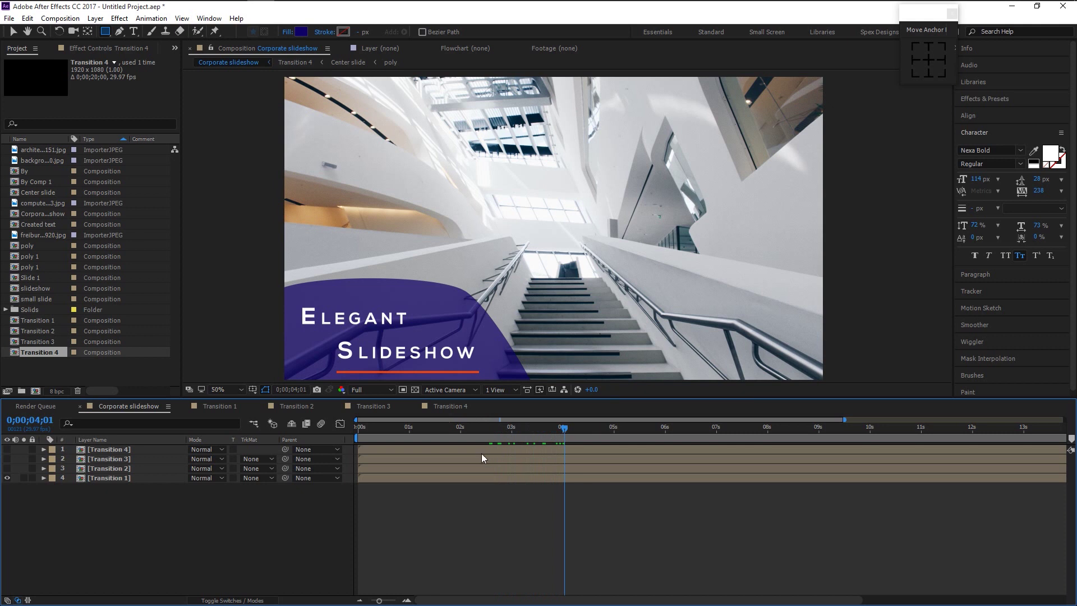
left_click(564, 425)
left_click_drag(416, 468, 618, 474)
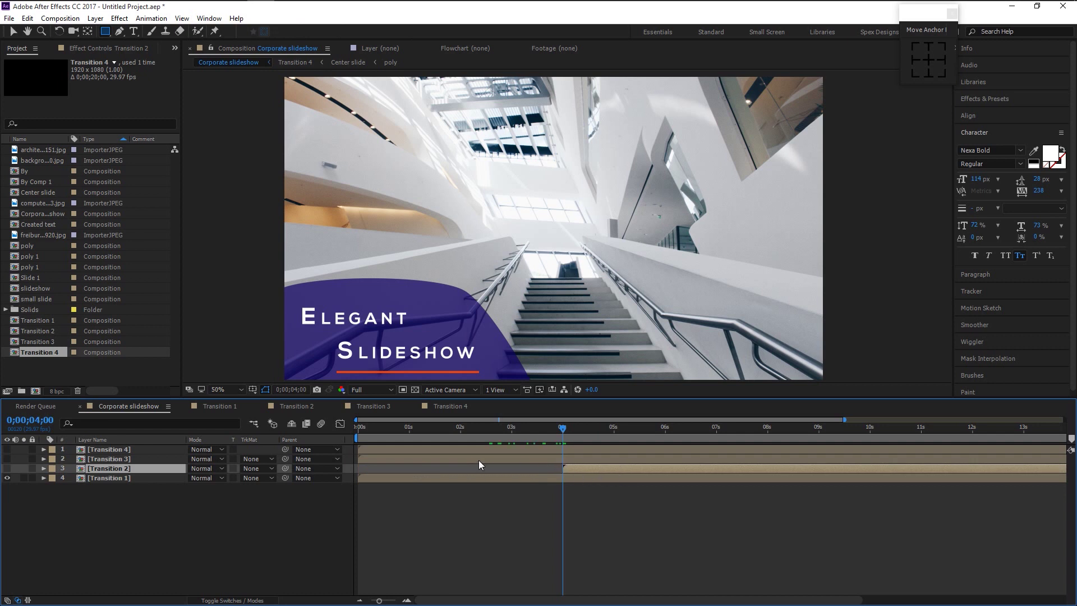
- Move the Transition 3 layer to start at 0;00;08;00 and the Transition 4 layer to start at 0;00;11;29
left_click(766, 429)
left_click_drag(377, 461, 787, 461)
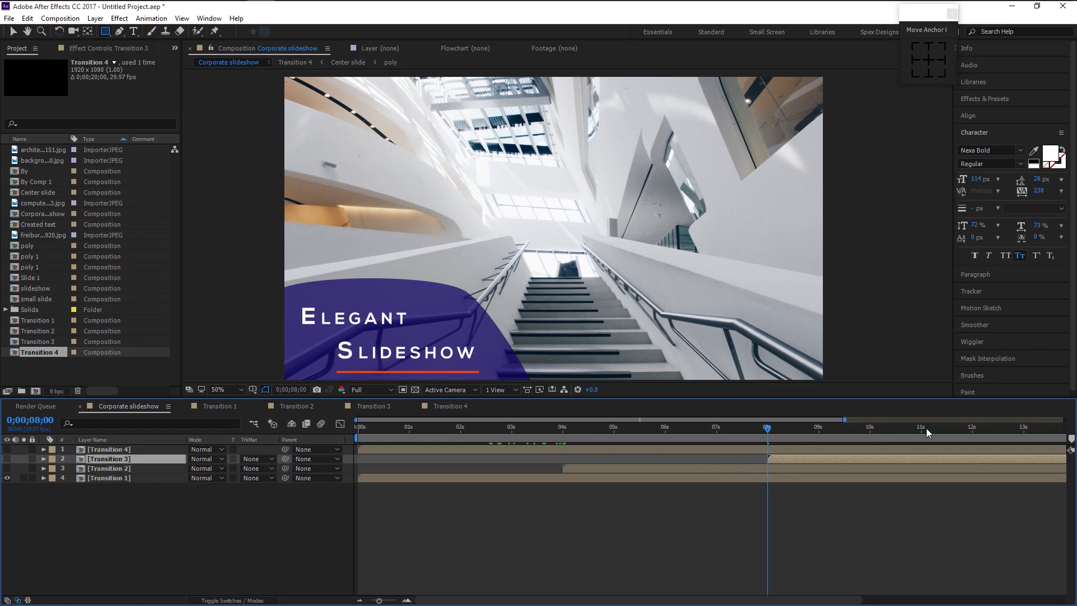
left_click(970, 429)
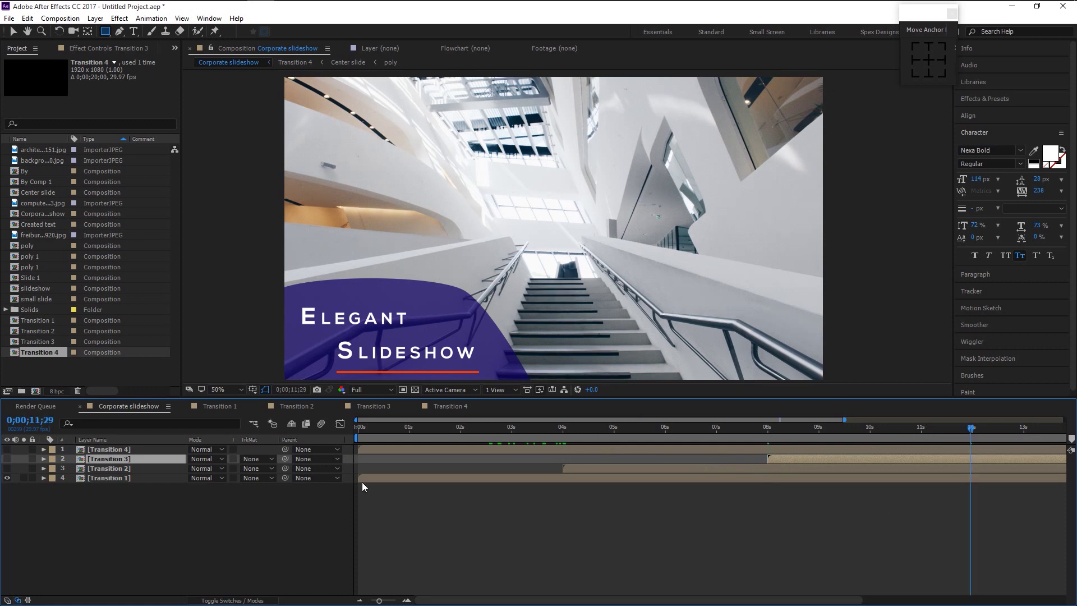
left_click_drag(373, 447, 971, 451)
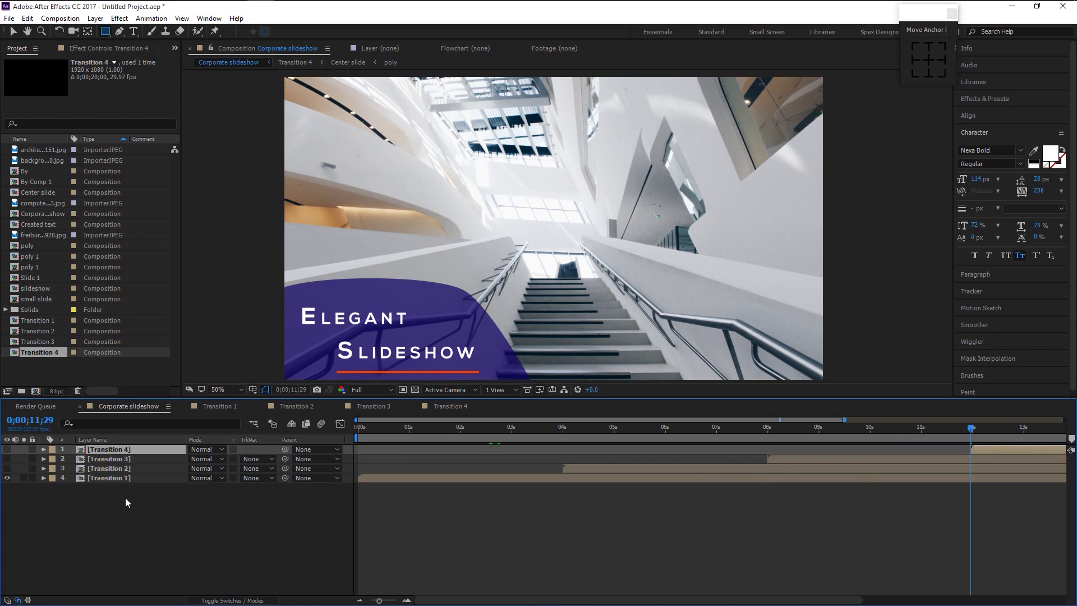
- Make the Transition 2, Transition 3 and Transition 4 layers visible and return the playhead to the start of the composition
left_click(8, 460)
left_click(7, 449)
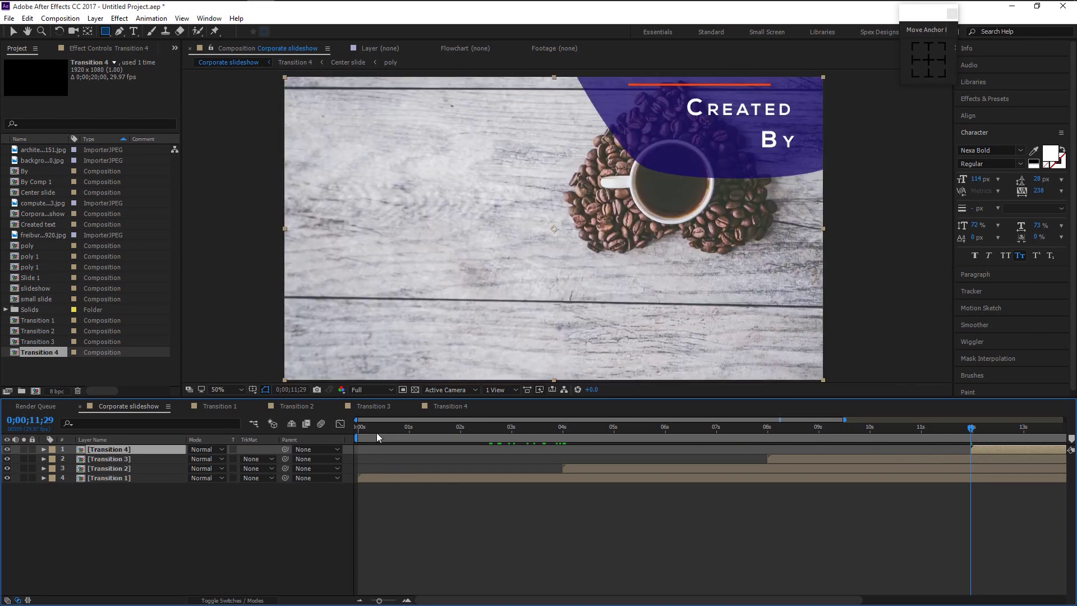
scroll(685, 598, "right", 3)
left_click_drag(686, 598, 522, 597)
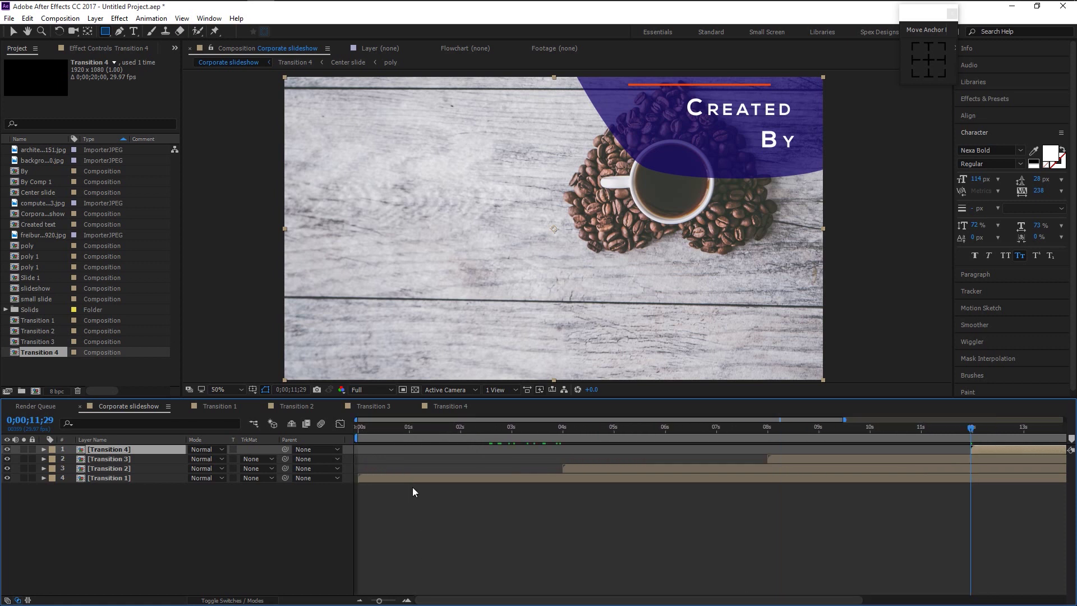
left_click(364, 427)
- Apply a Drop Shadow effect to the Transition 2 layer with opacity 100% and softness 100
left_click(115, 470)
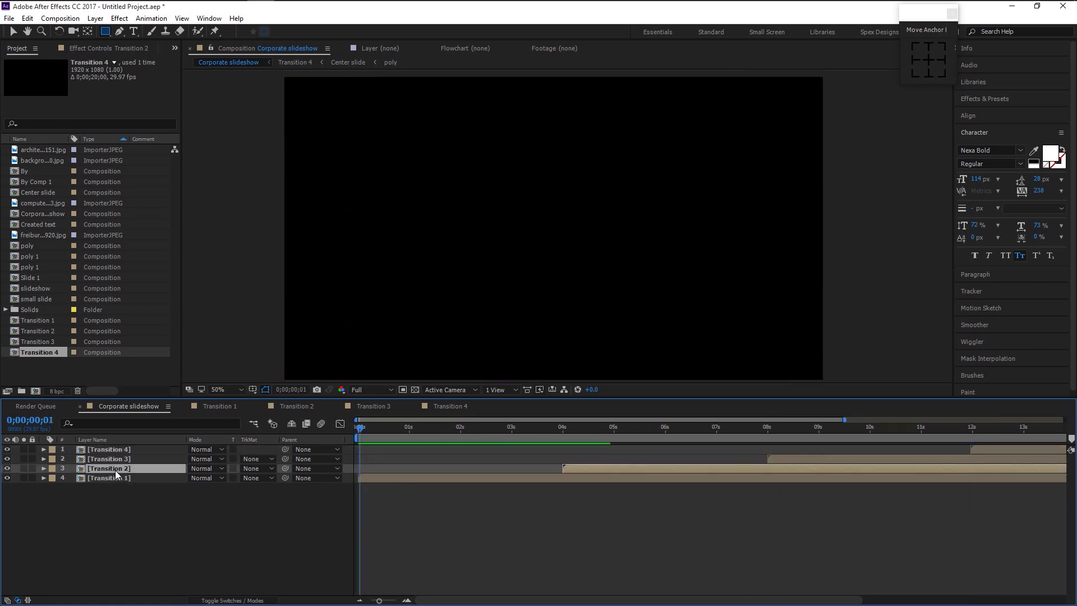
left_click(981, 98)
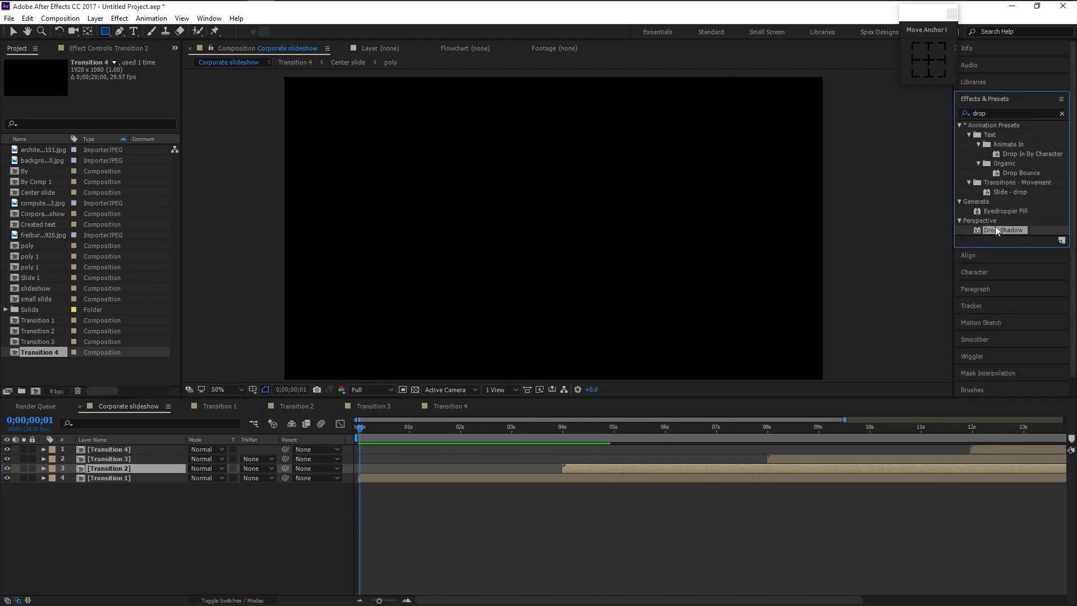
left_click(143, 458)
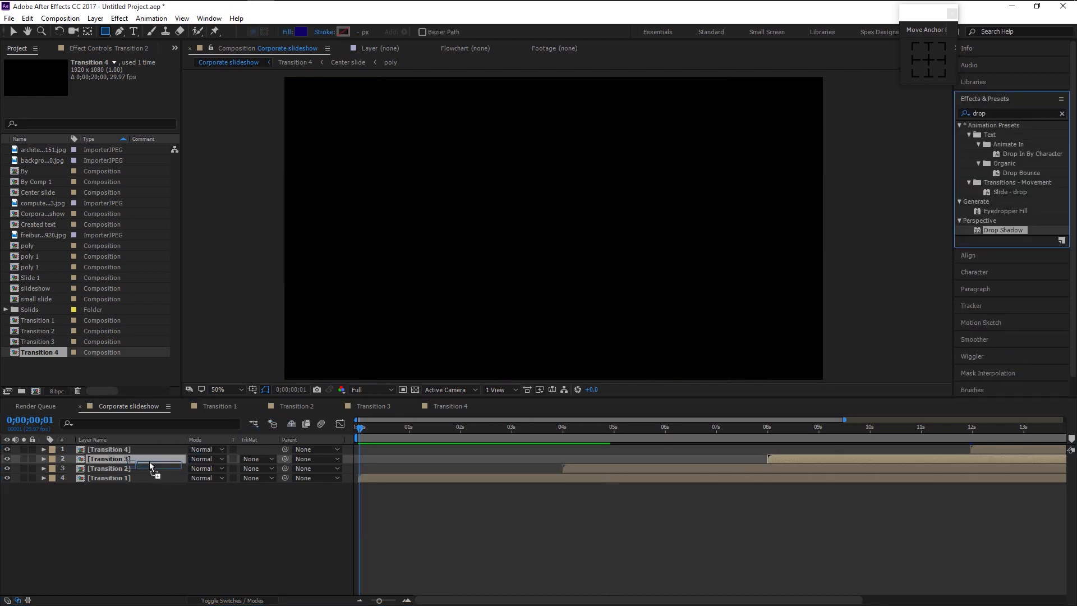
left_click_drag(148, 465, 144, 466)
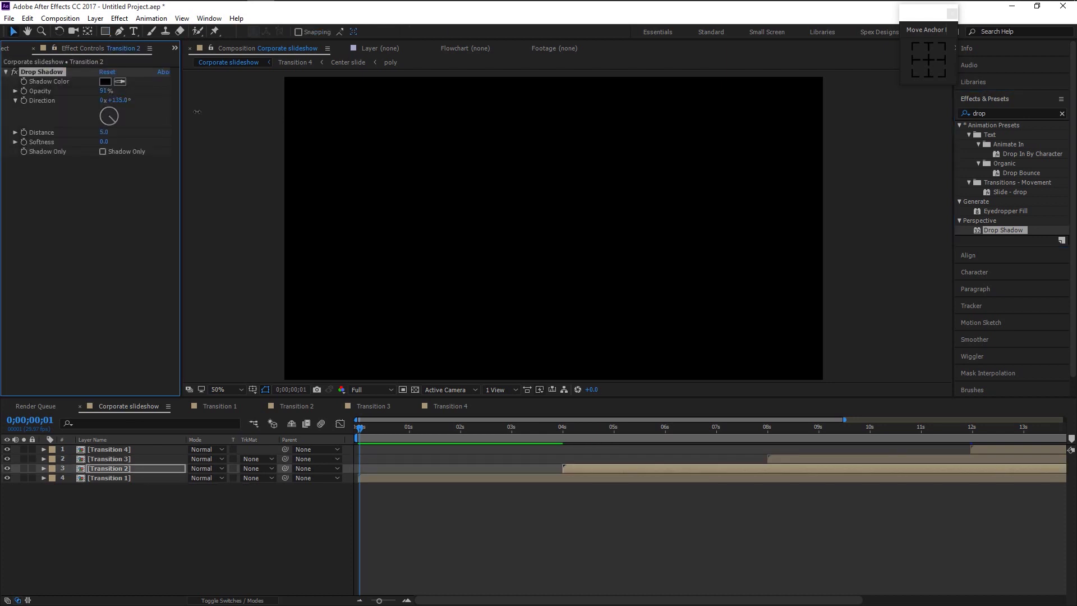
mouse_move(103, 91)
left_mouse_down()
mouse_move(127, 96)
mouse_move(118, 101)
left_mouse_up()
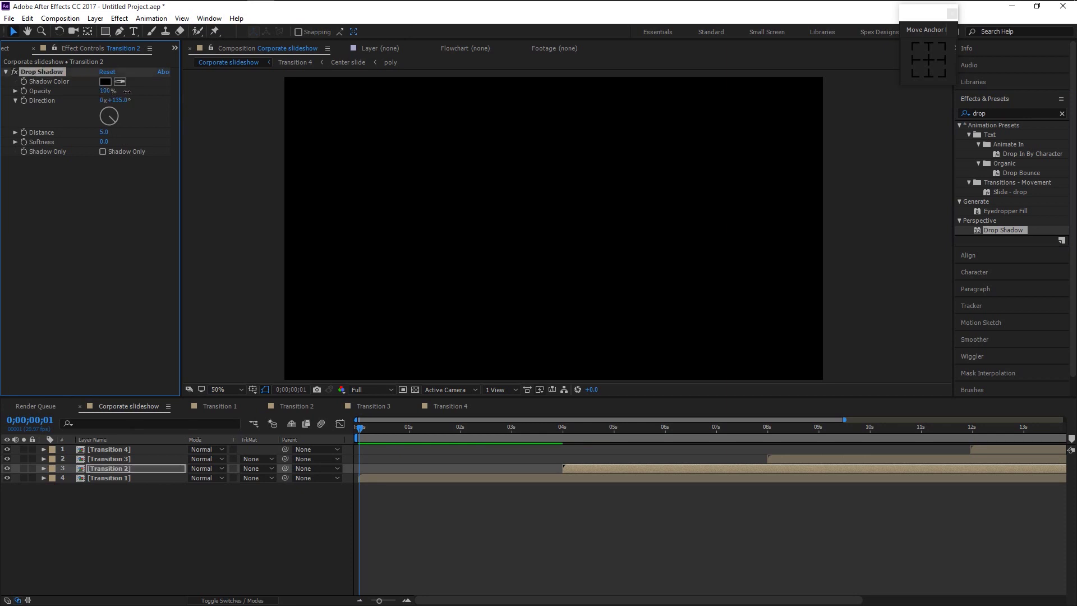
left_click(104, 141)
type("100")
key("Return")
- Copy the Drop Shadow effect from Transition 2 onto the Transition 3 and Transition 4 layers
left_click(37, 71)
left_click(110, 459)
key("ctrl+v")
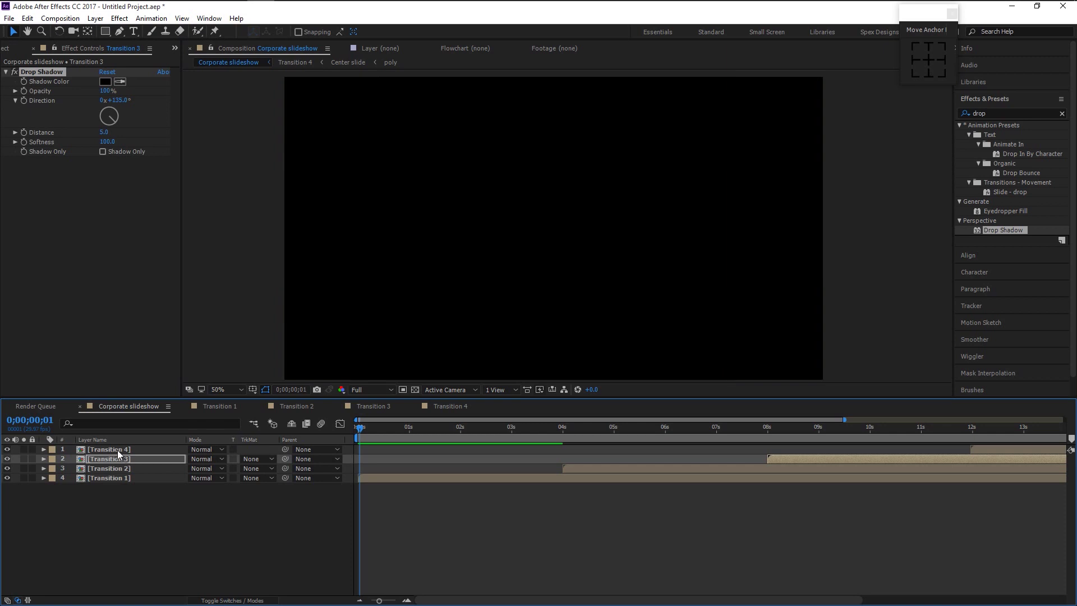
left_click(116, 450)
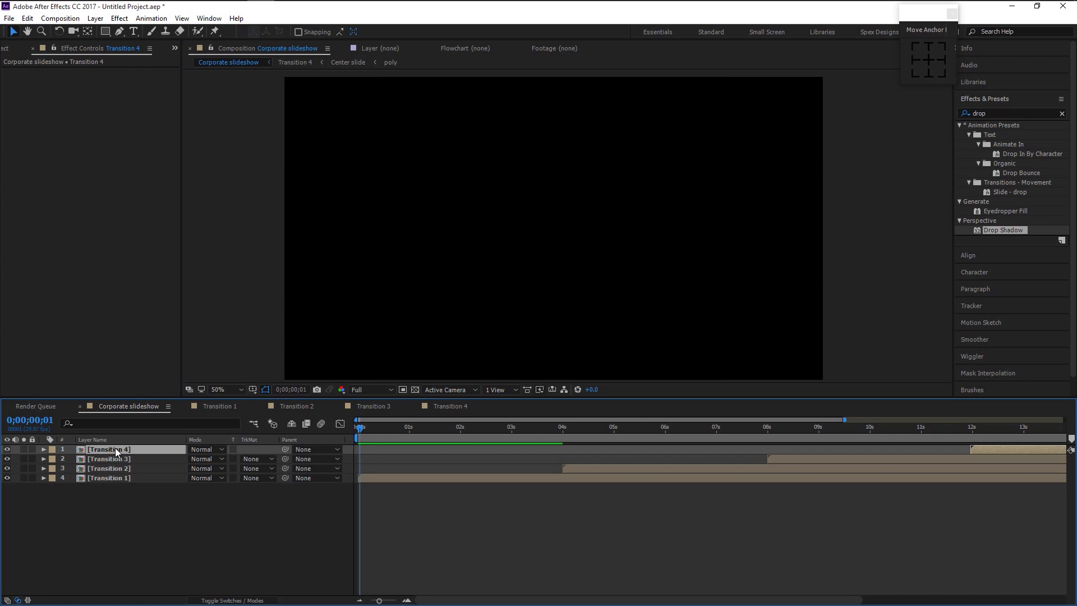
key("ctrl+v")
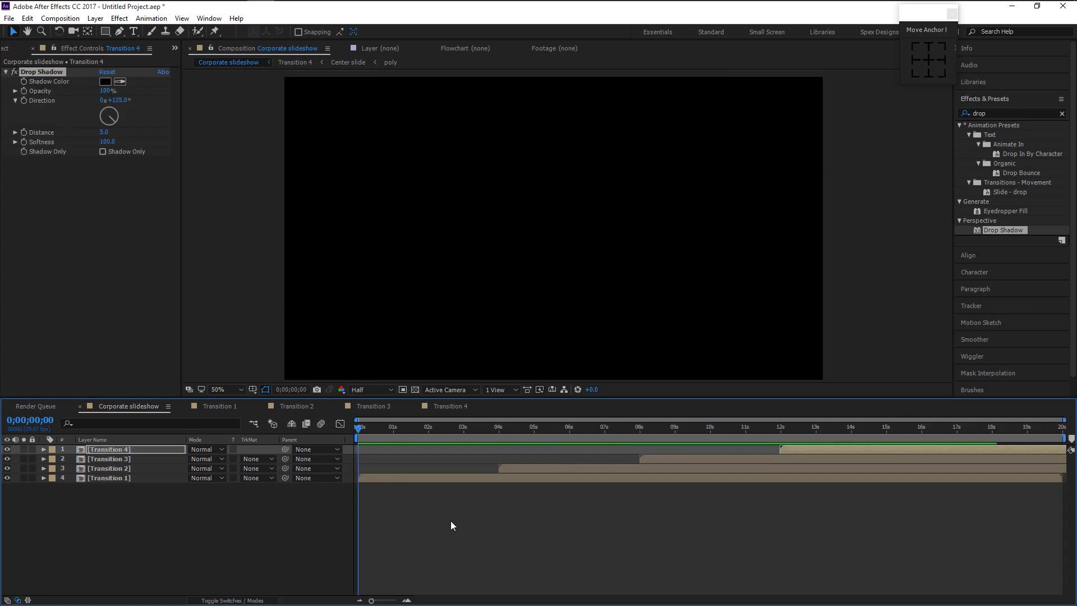
- Preview the full Corporate slideshow composition from the start and return the playhead to 0;00;00;00
key("space")
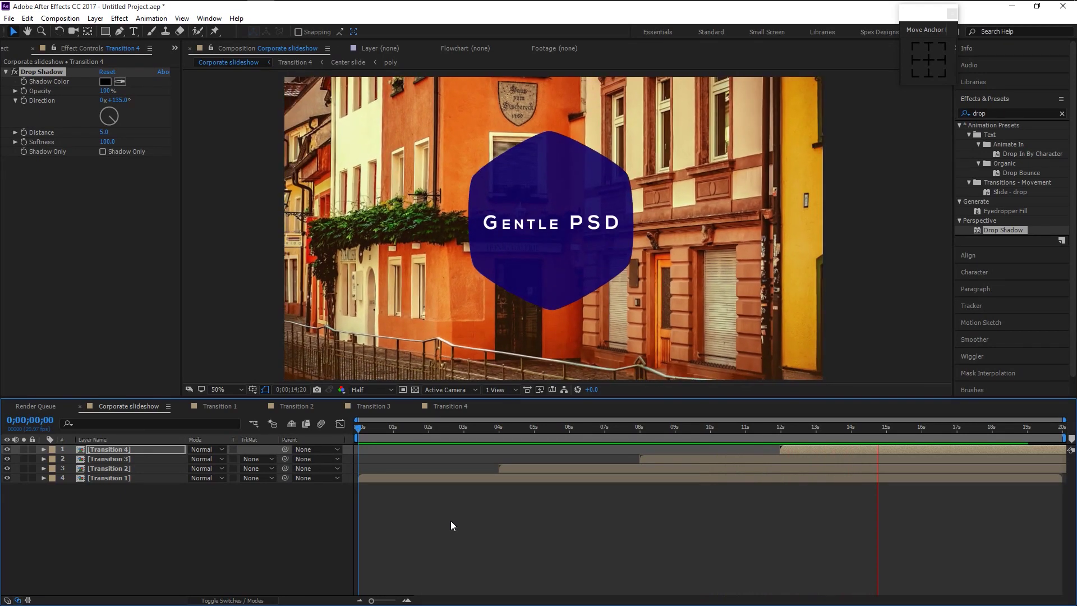
key("space")
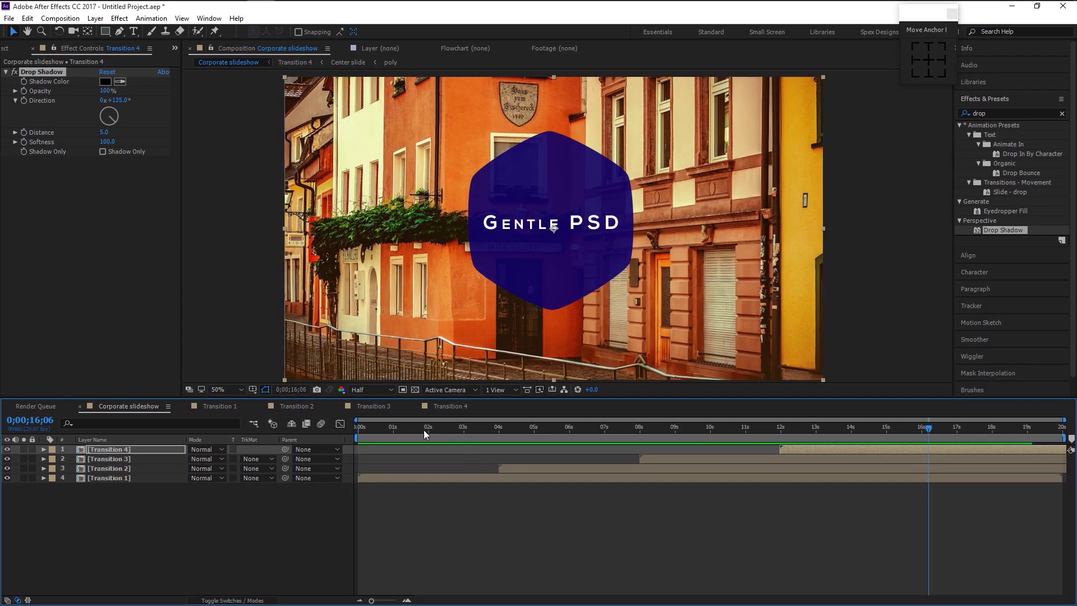
left_click_drag(389, 433, 351, 441)
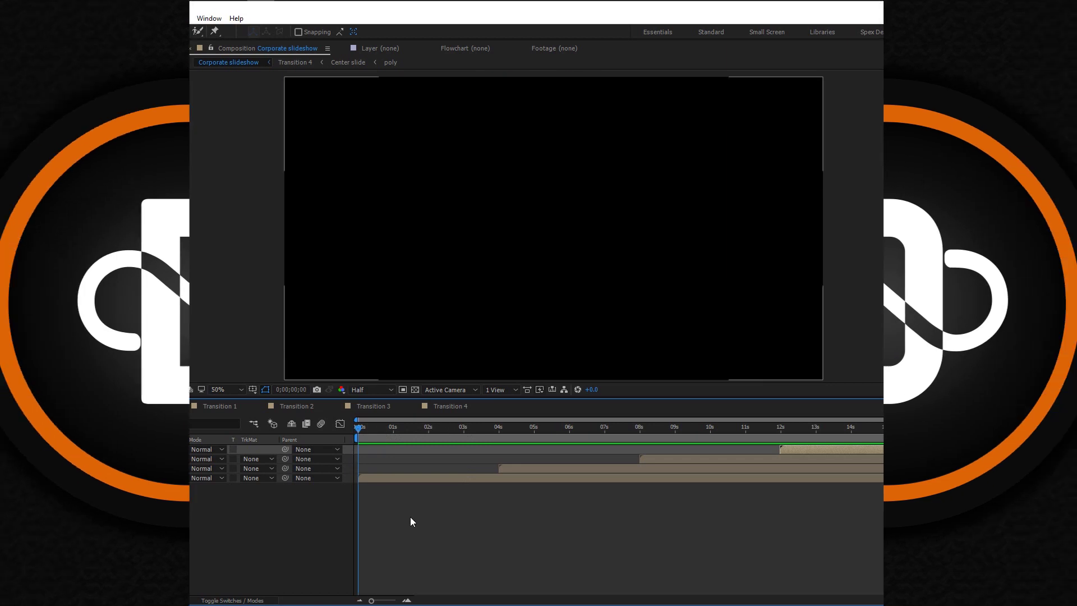